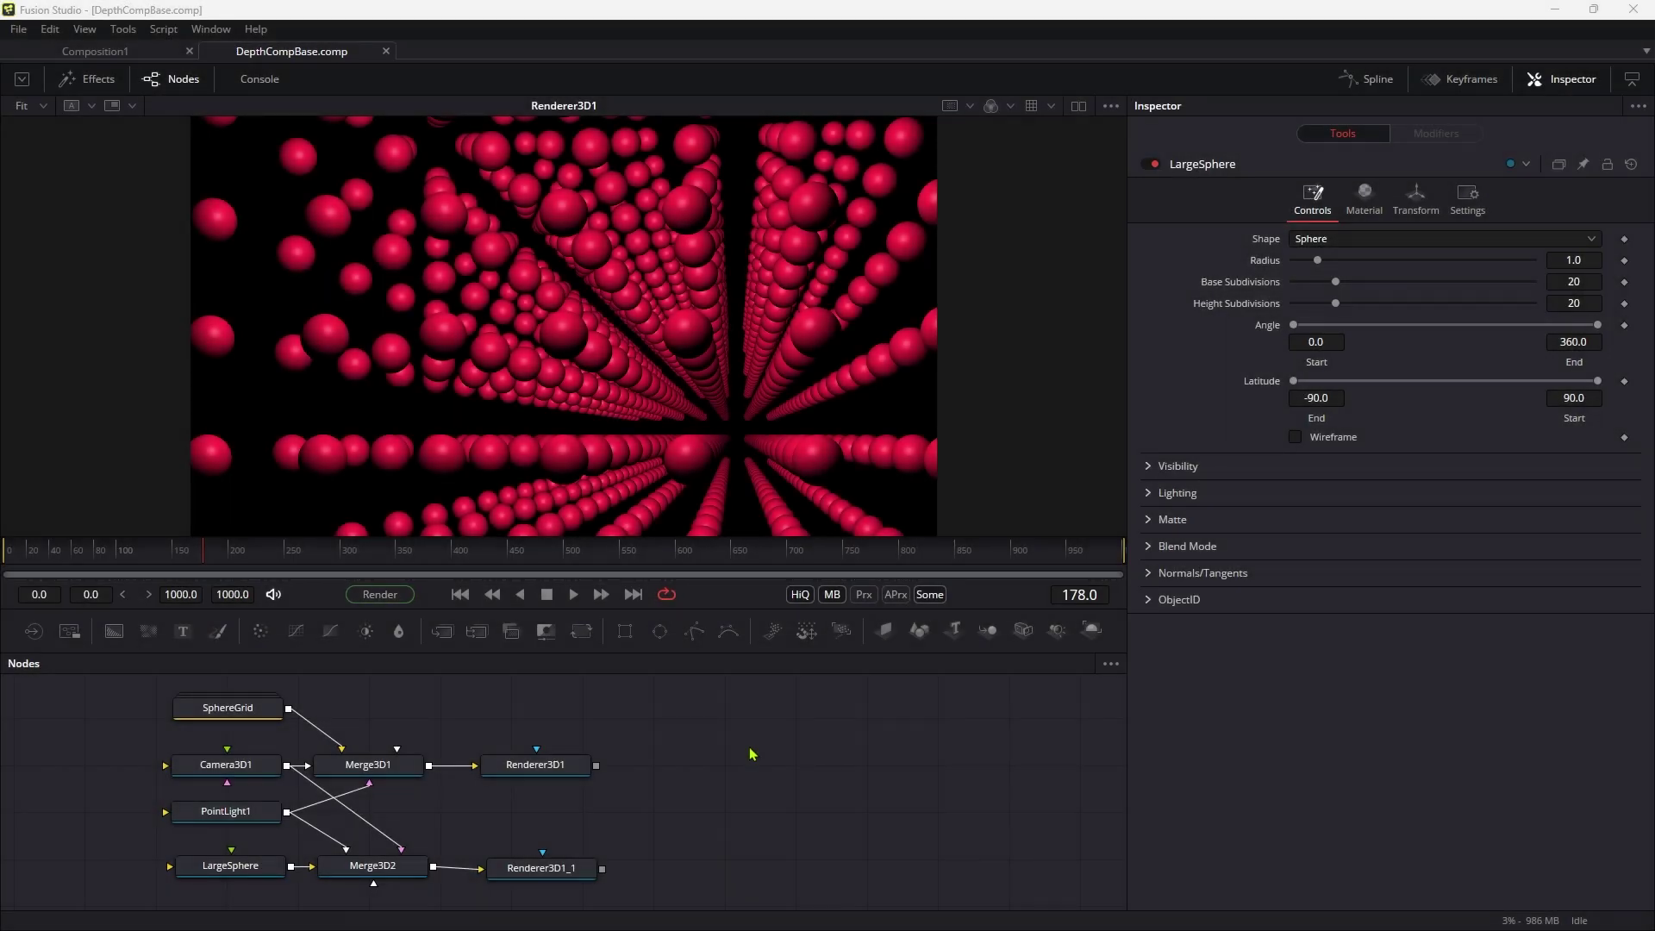
Show Renderer3D1_1's white sphere in the viewer and check both renderers' RGBA and Z output channels
click(544, 763)
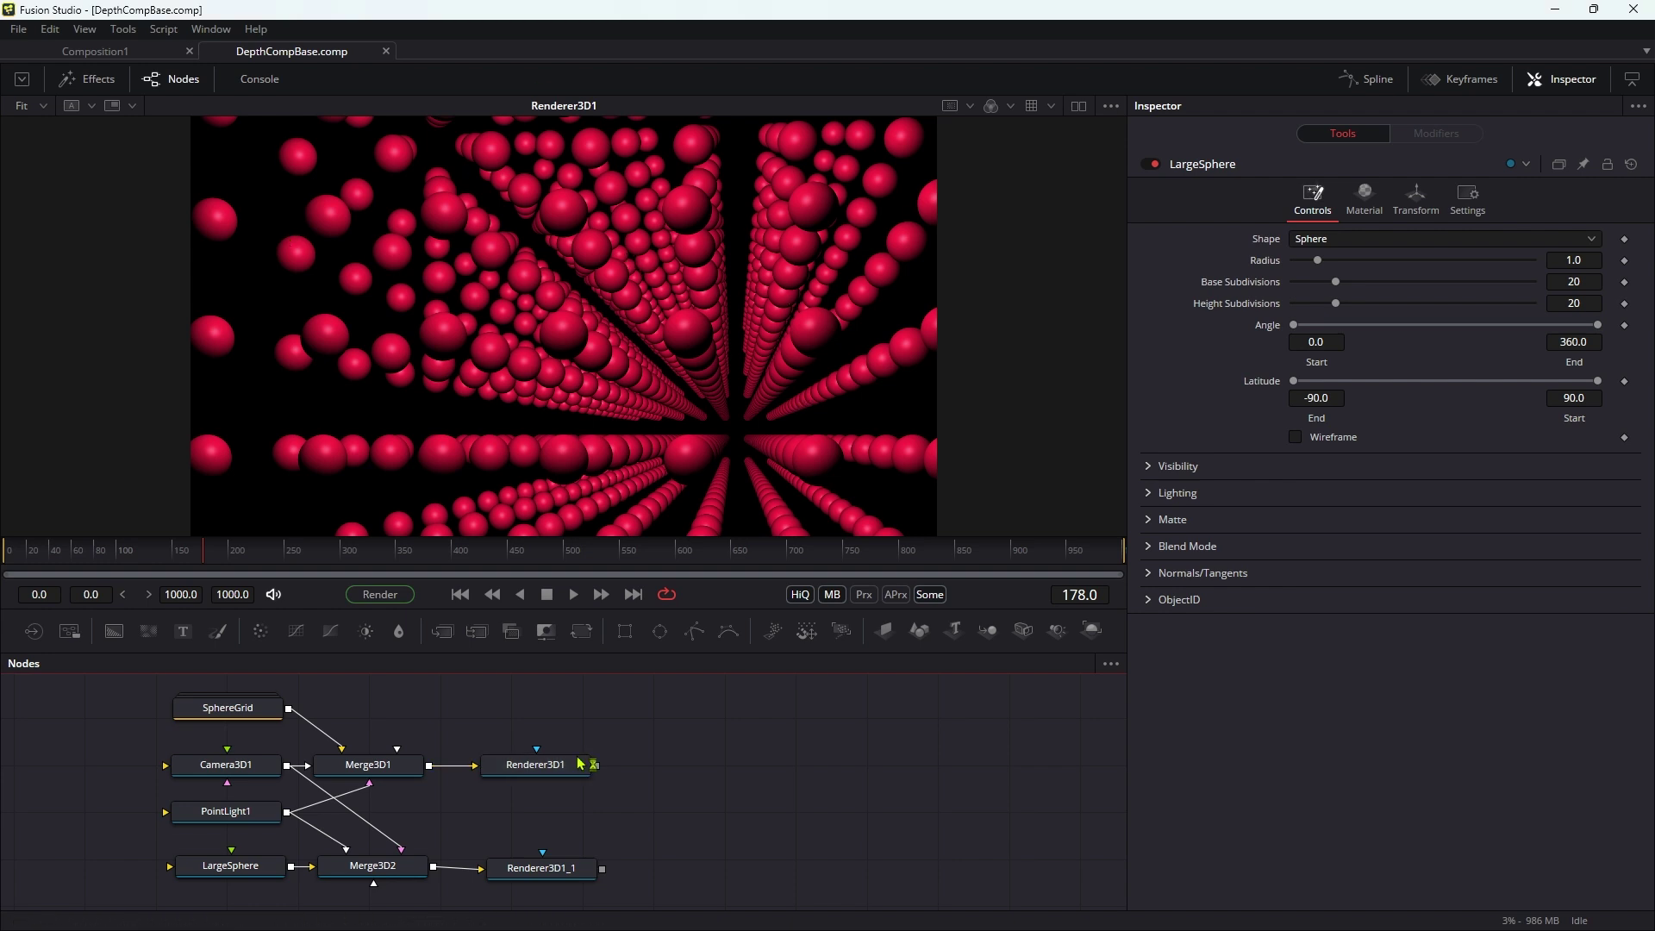
drag(580, 758, 635, 277)
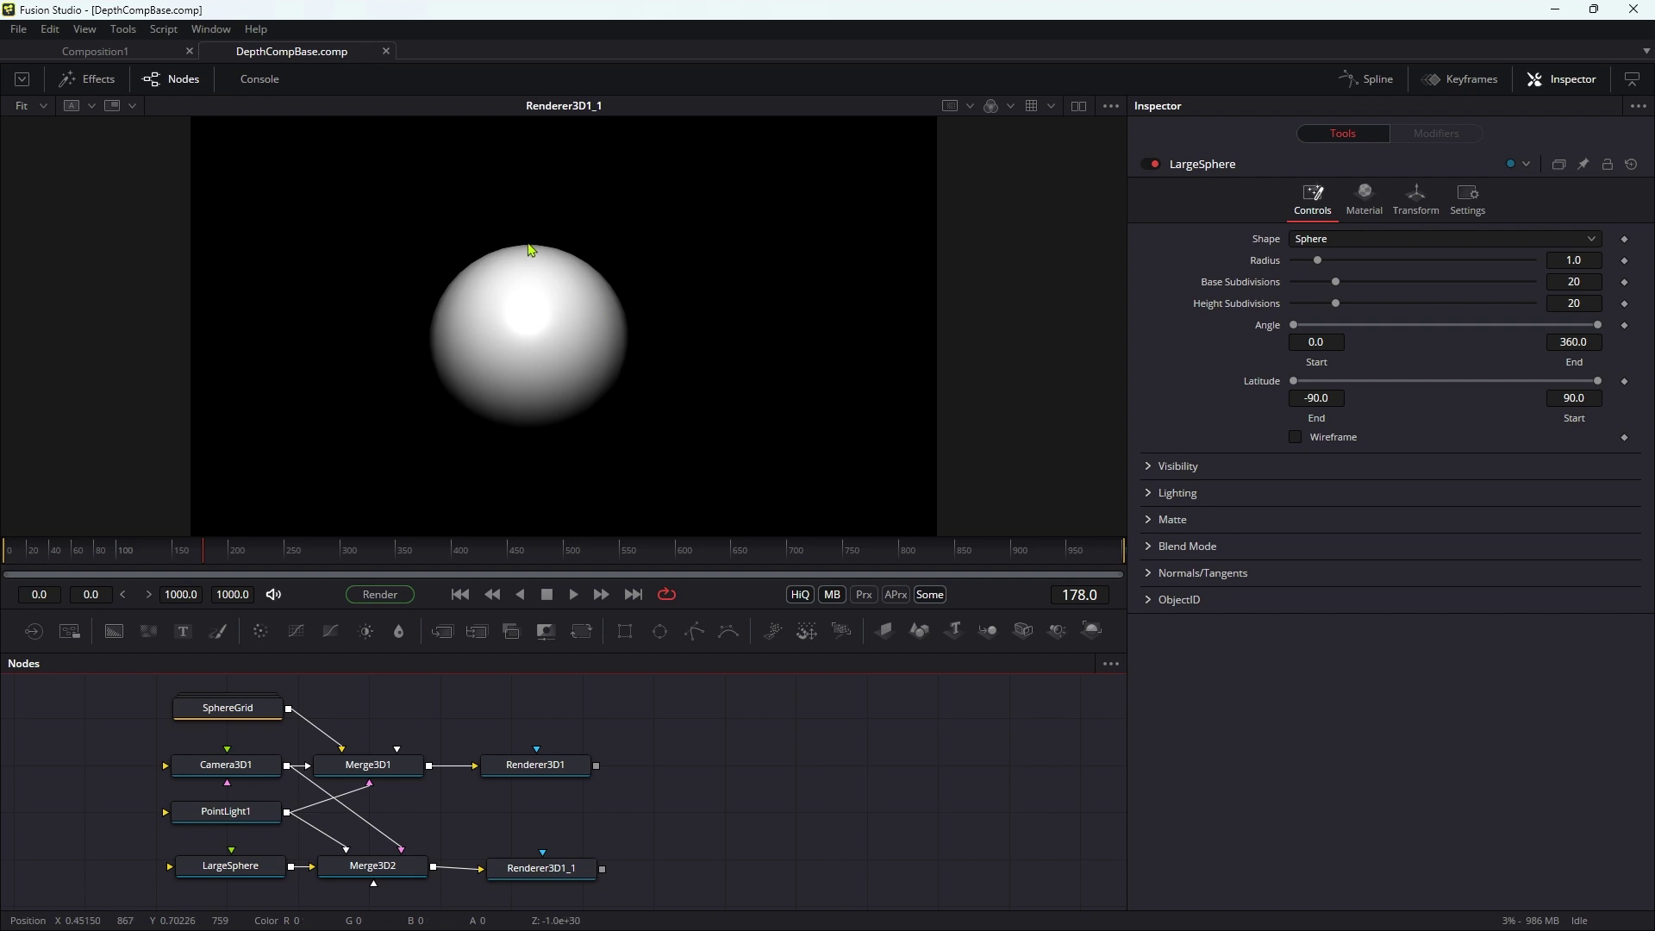
click(552, 774)
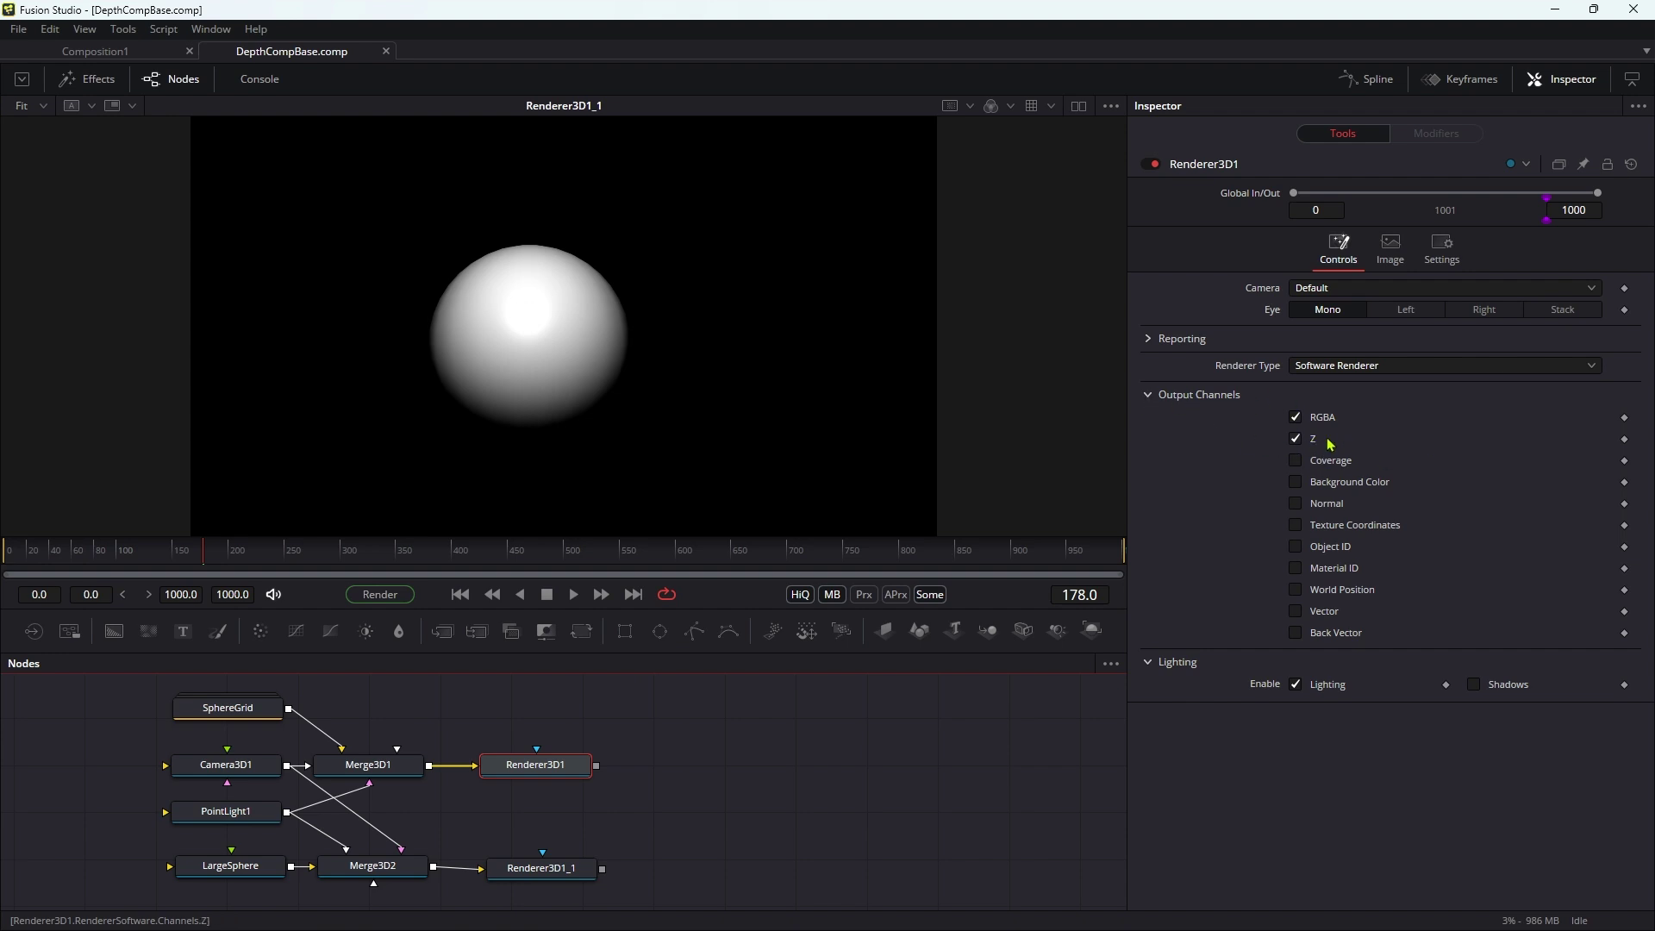
click(548, 870)
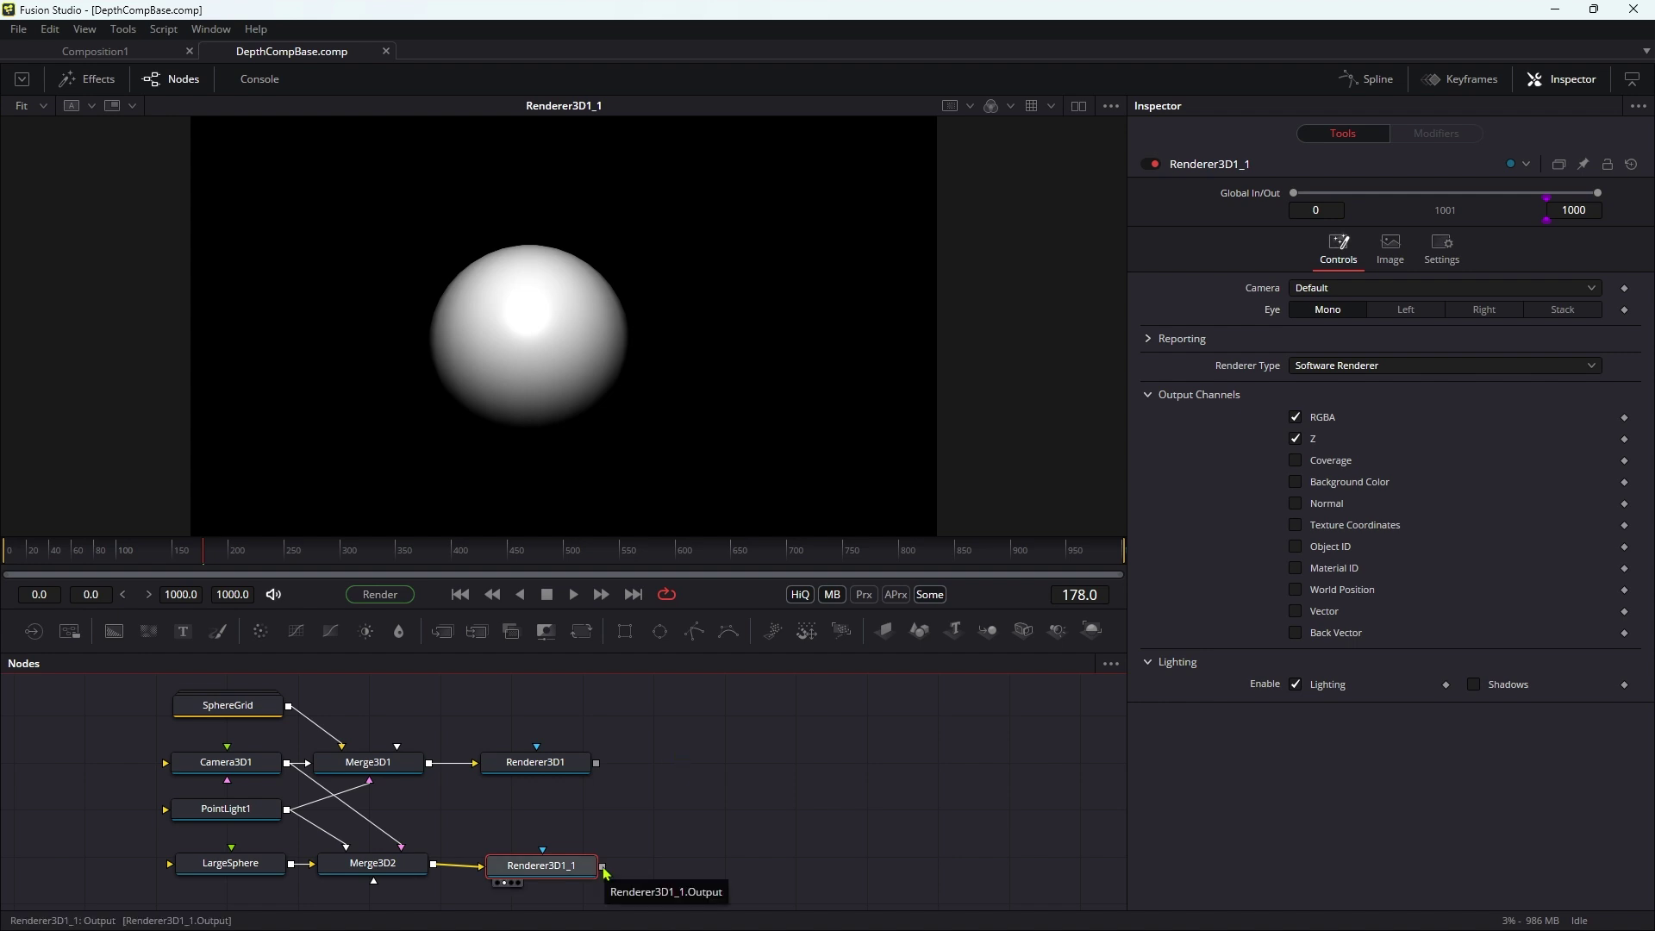
Depth-merge the white sphere render over the red grid in Merge1 and set LargeSphere Translation Z to -4.95
drag(603, 870, 597, 765)
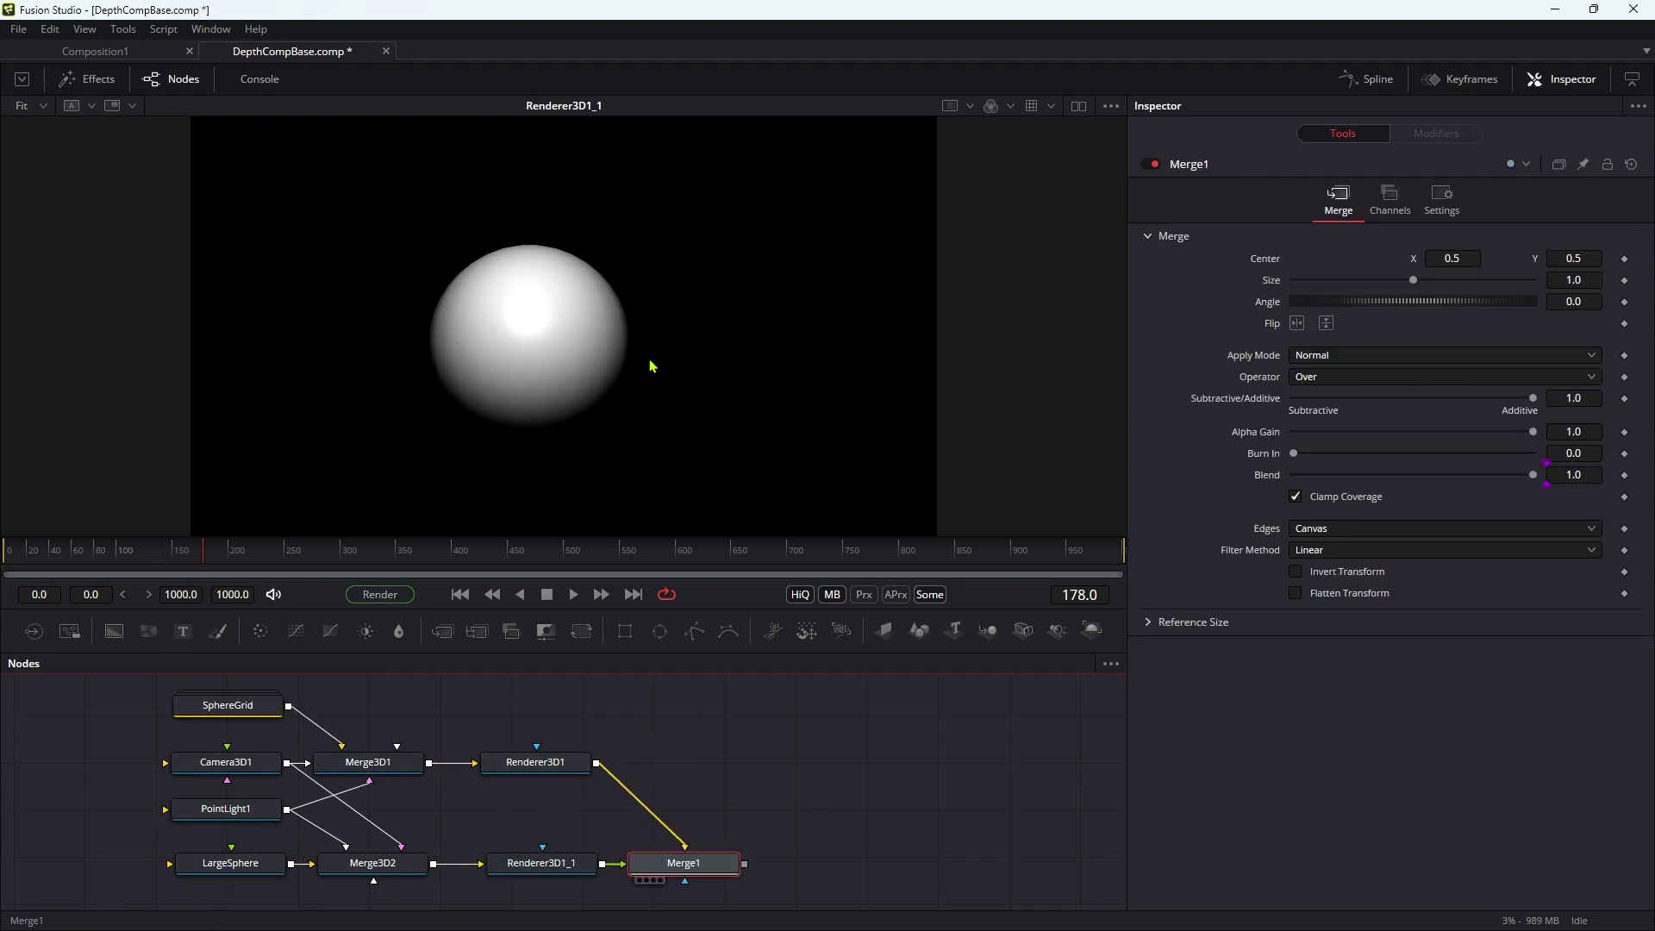
drag(651, 367, 651, 366)
click(1390, 198)
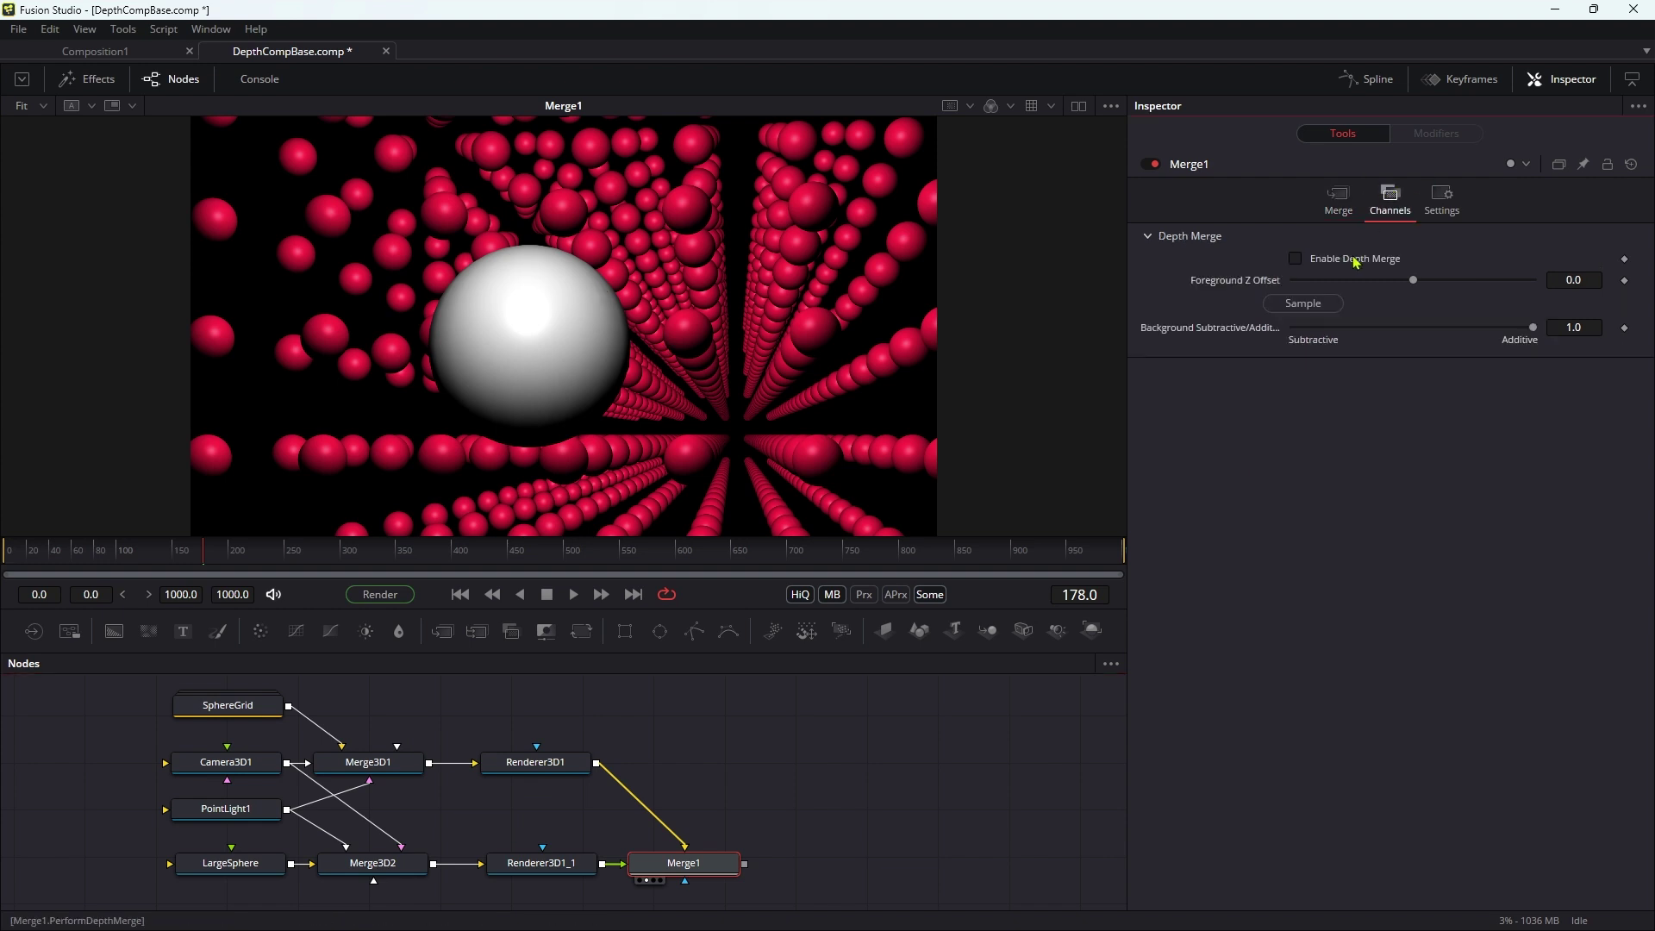
click(1295, 258)
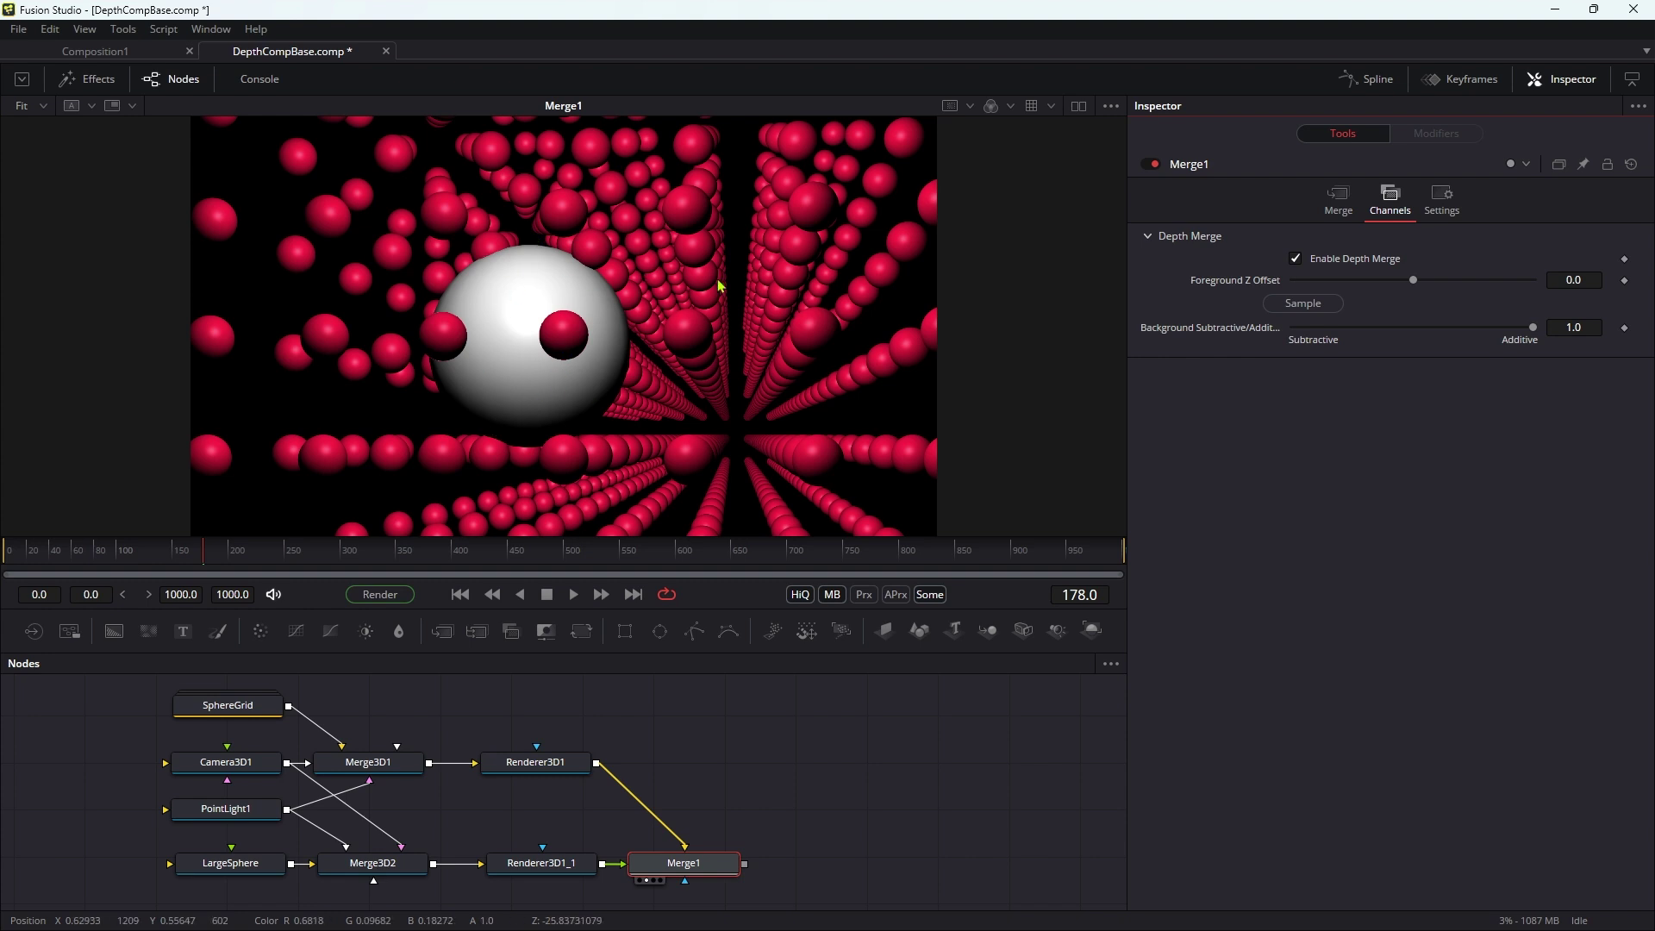
click(185, 867)
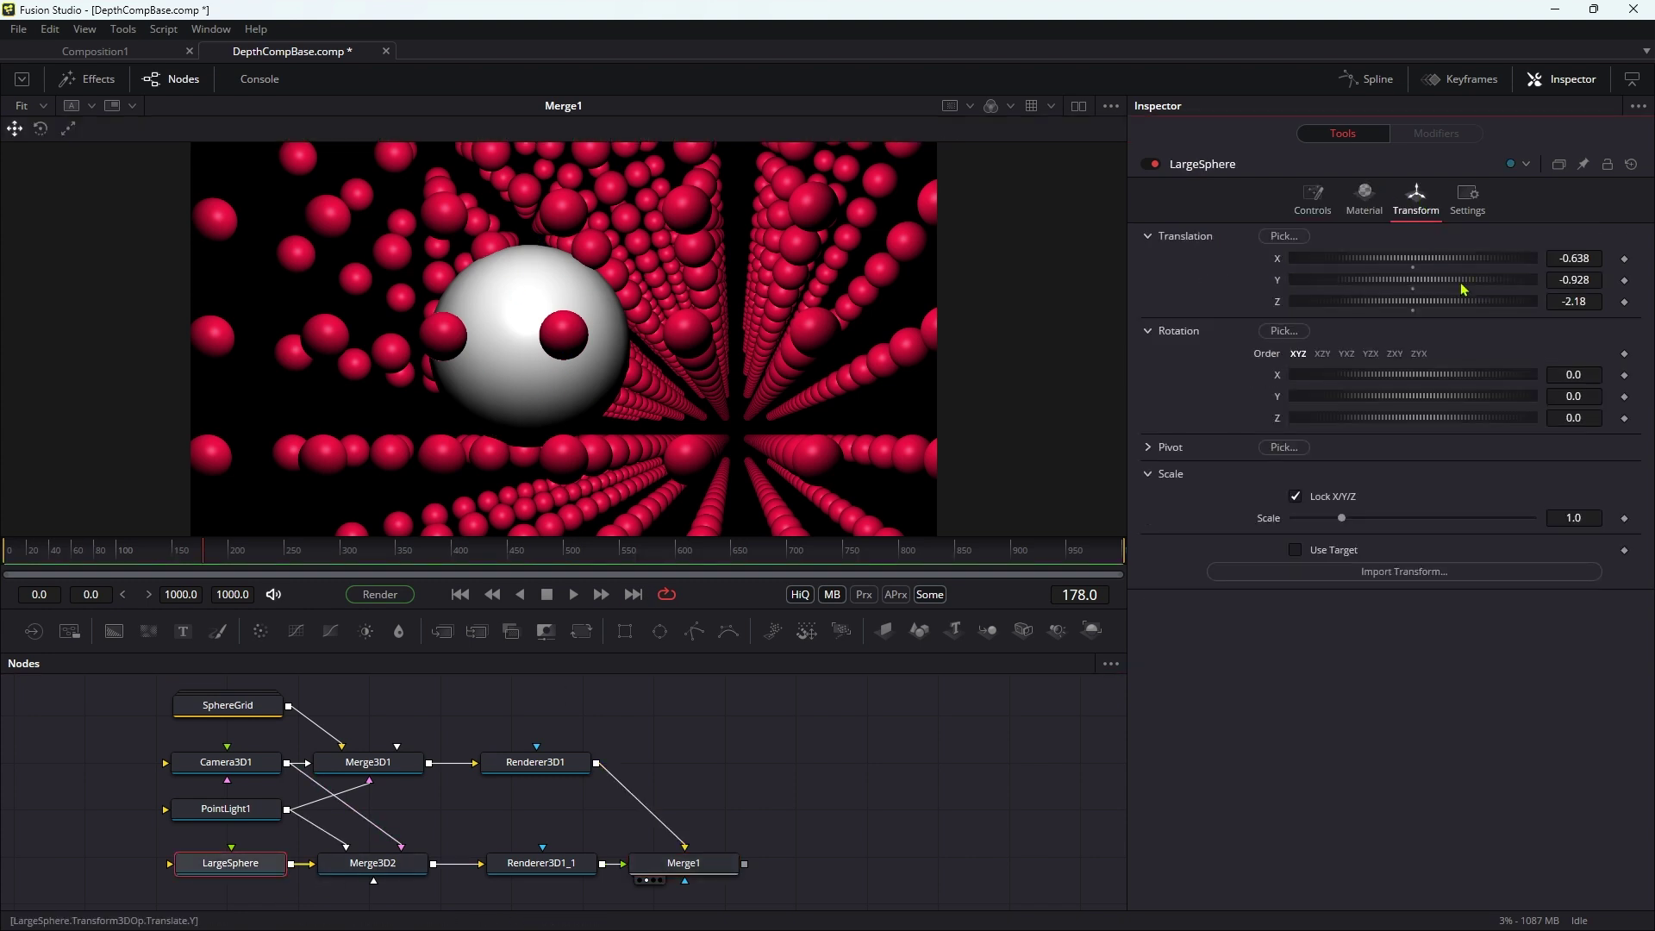
drag(1441, 306, 1498, 280)
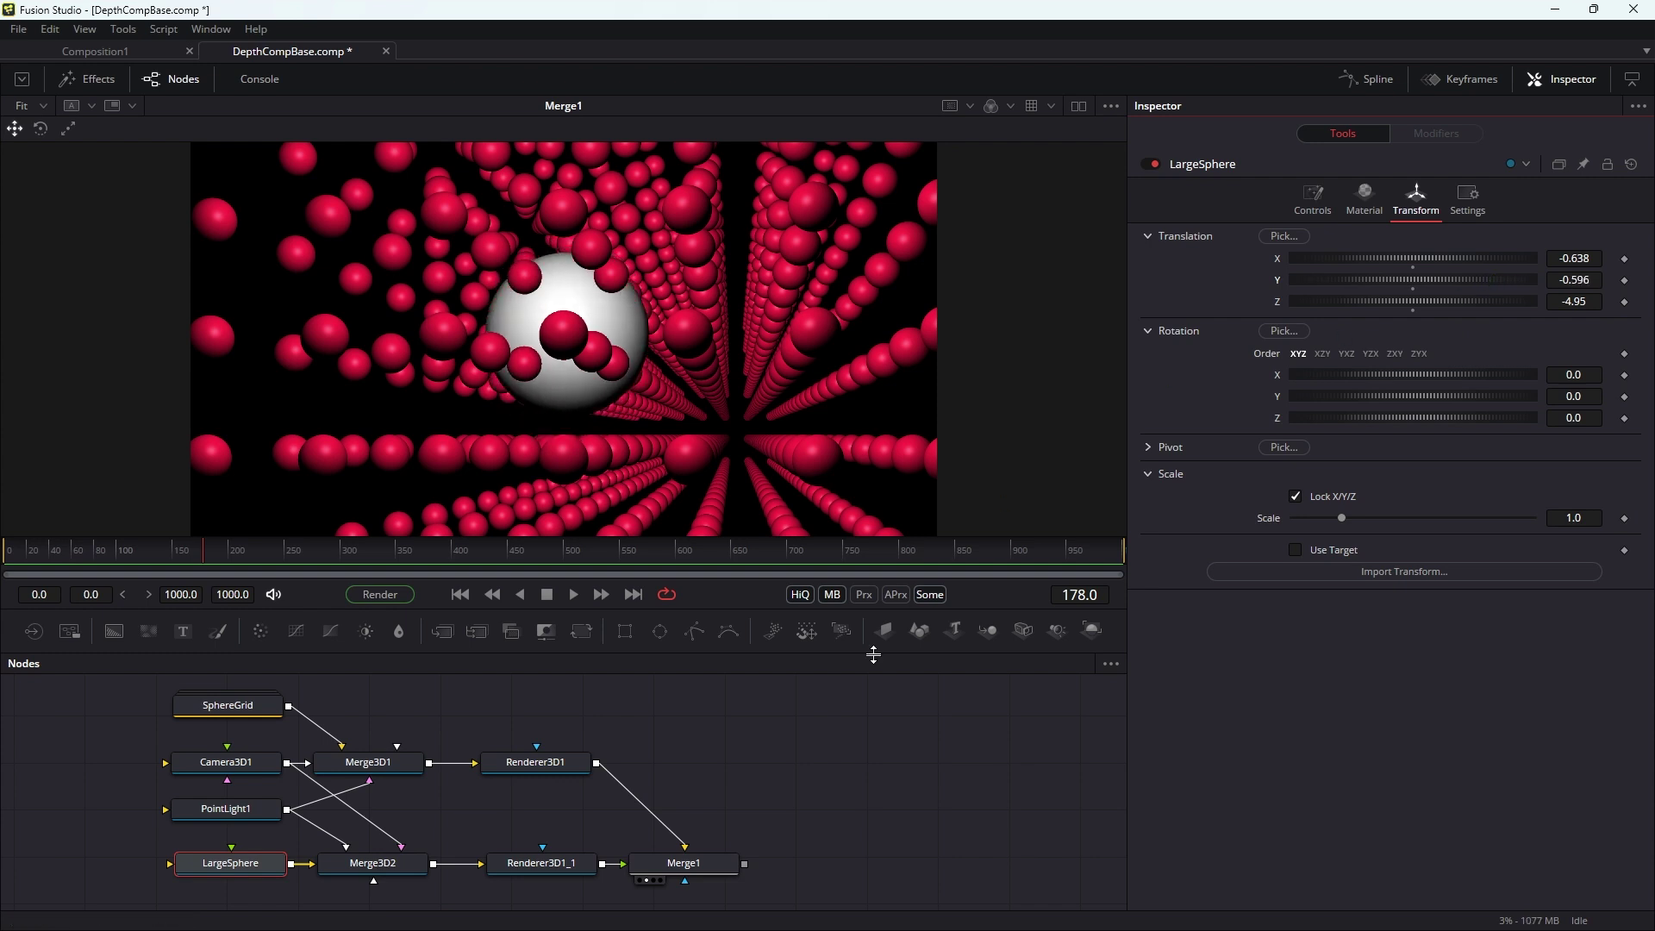
Display Renderer3D1's Z depth channel in the viewer
click(546, 767)
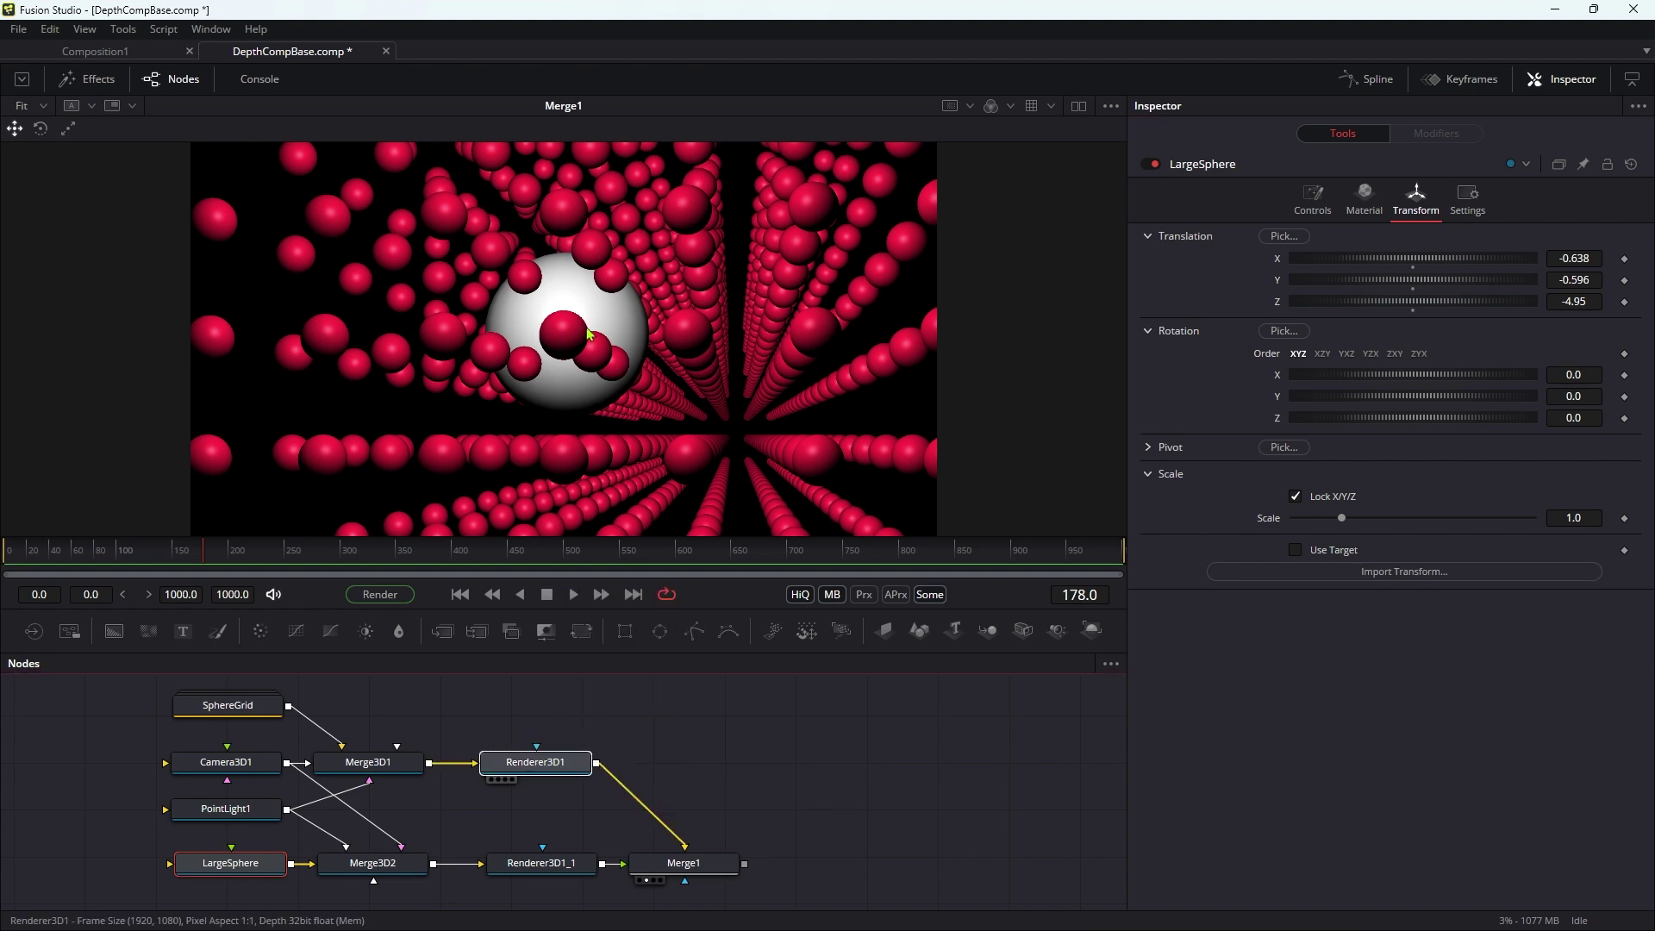
key(1)
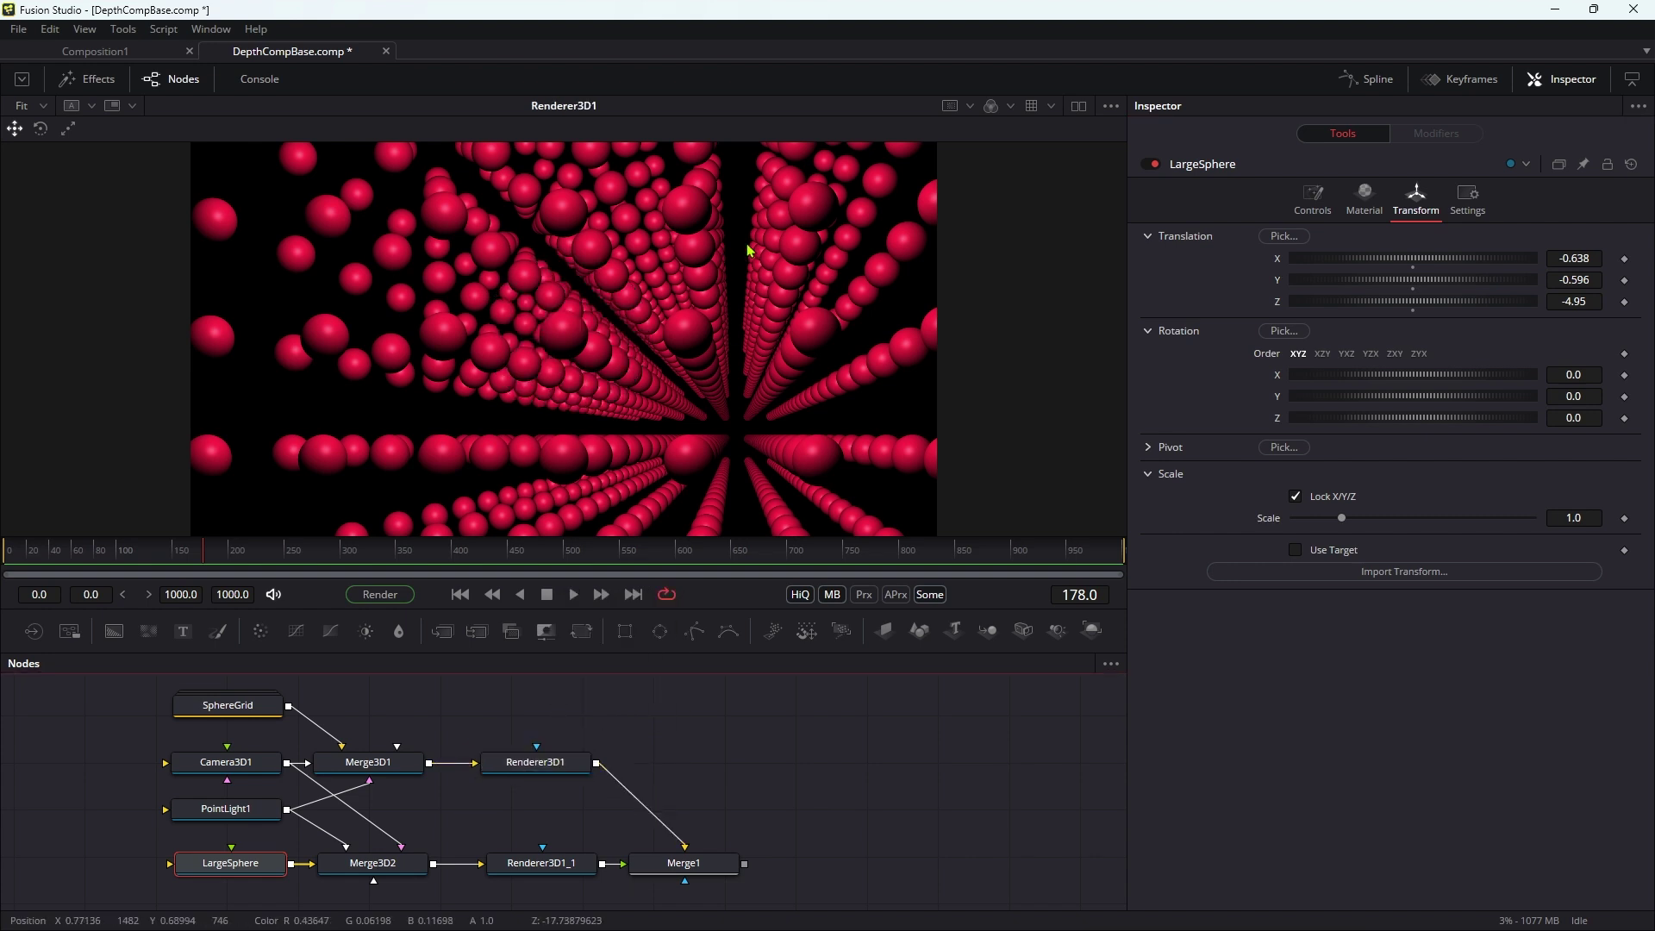
click(748, 280)
right_click(749, 280)
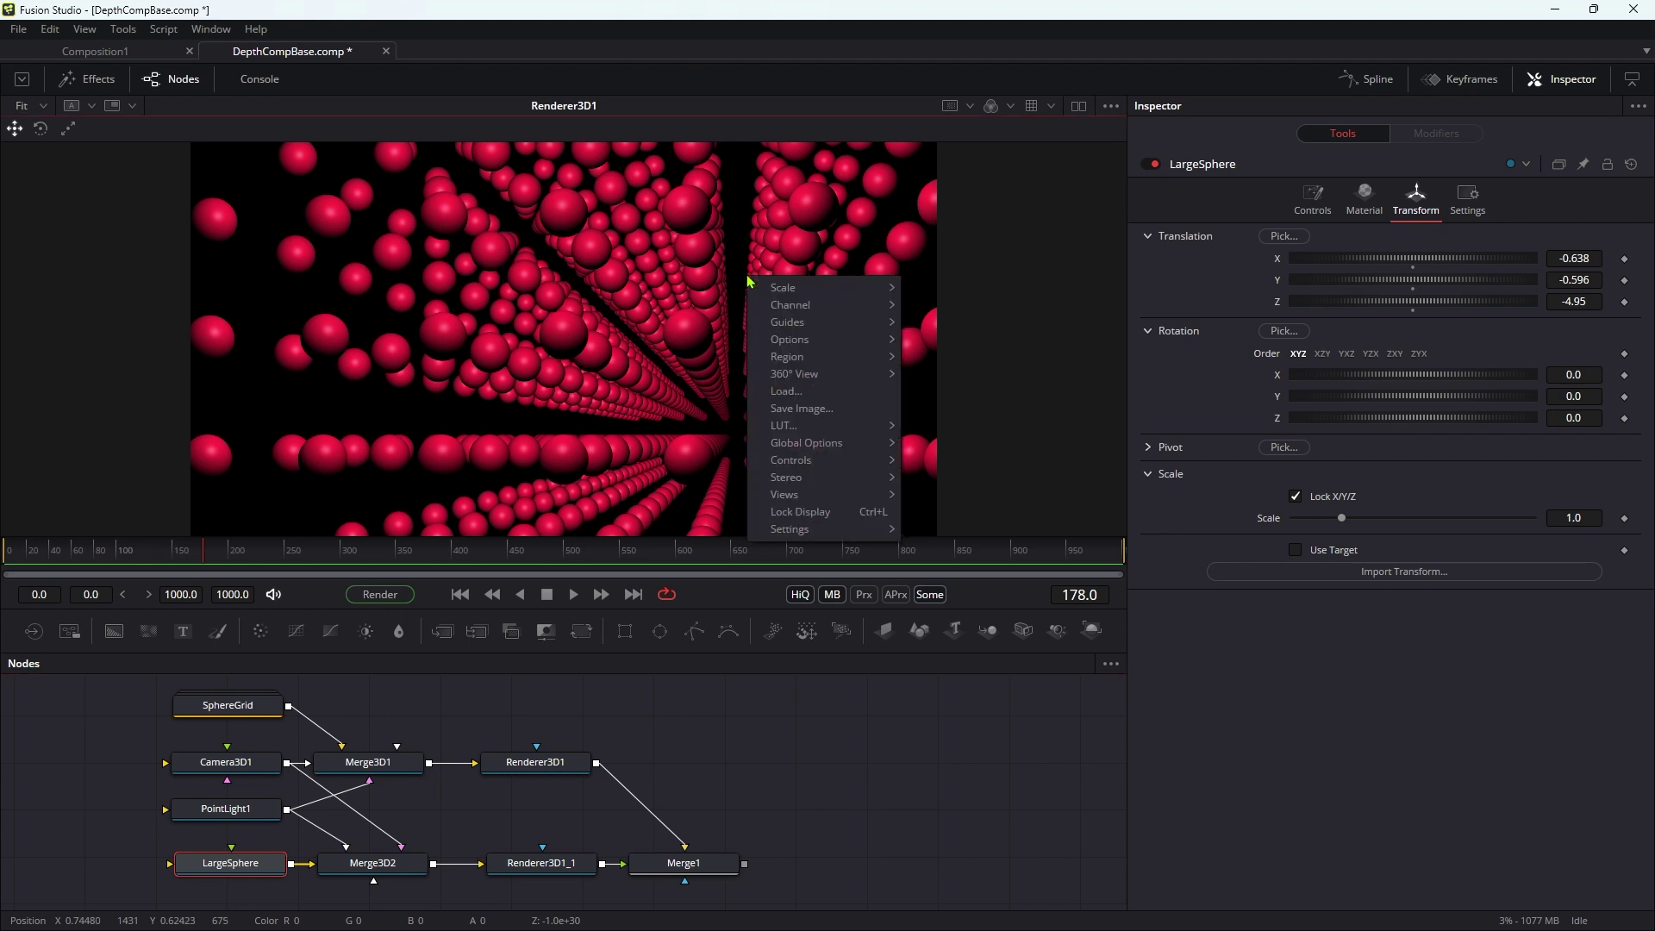
mouse_move(780, 309)
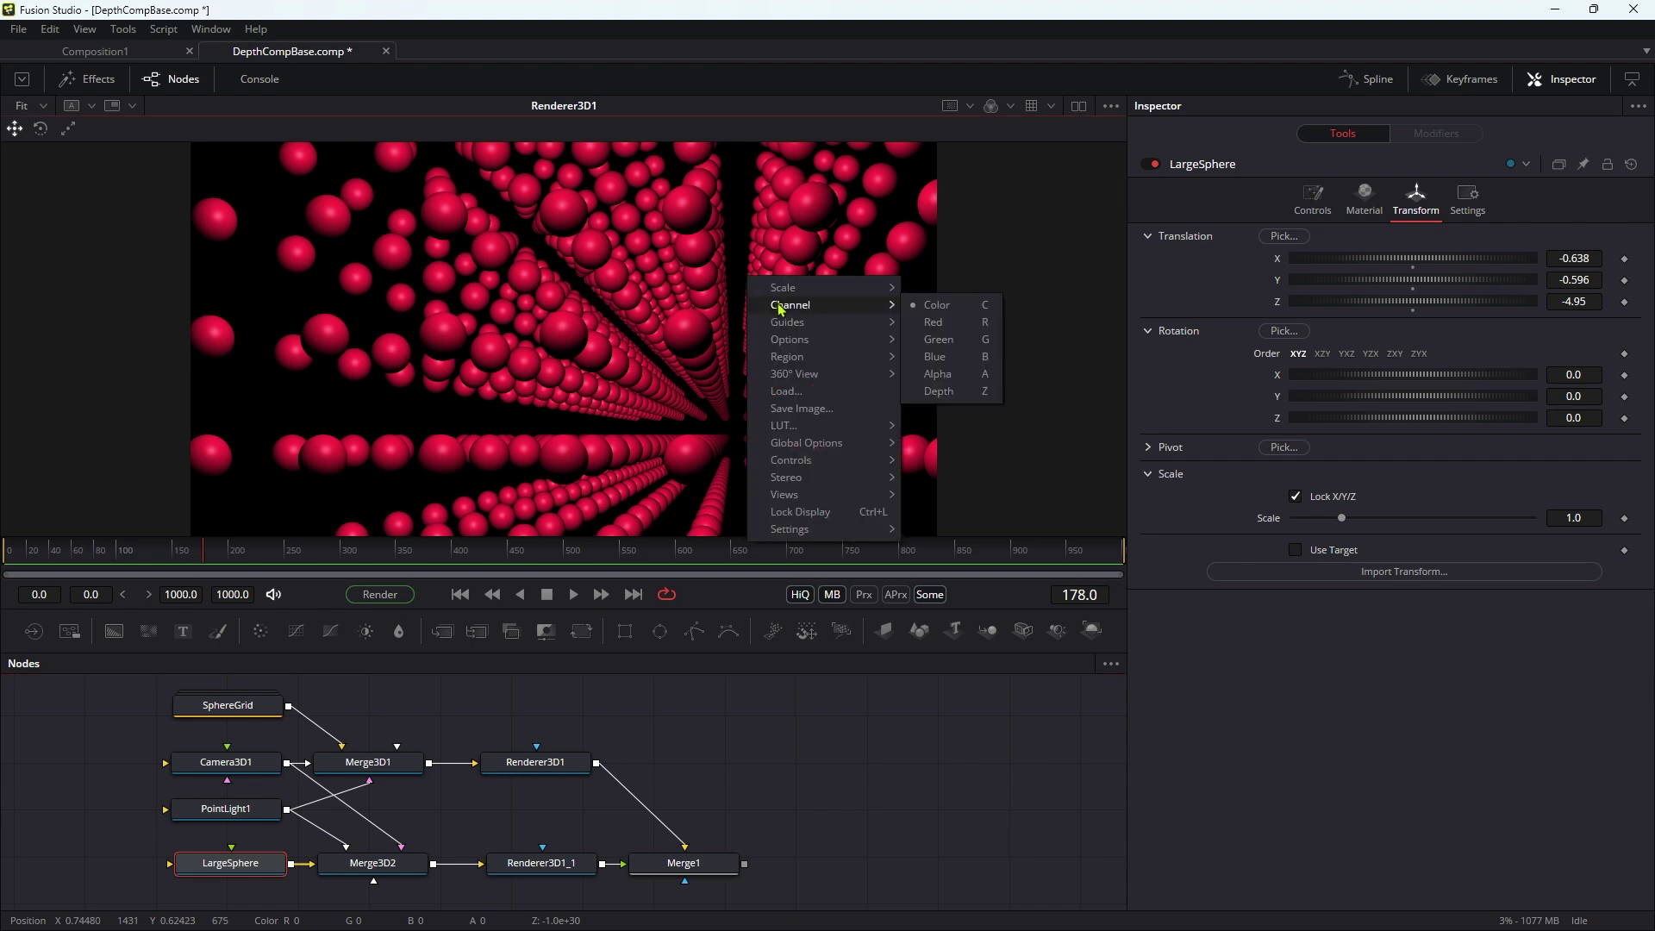
click(967, 399)
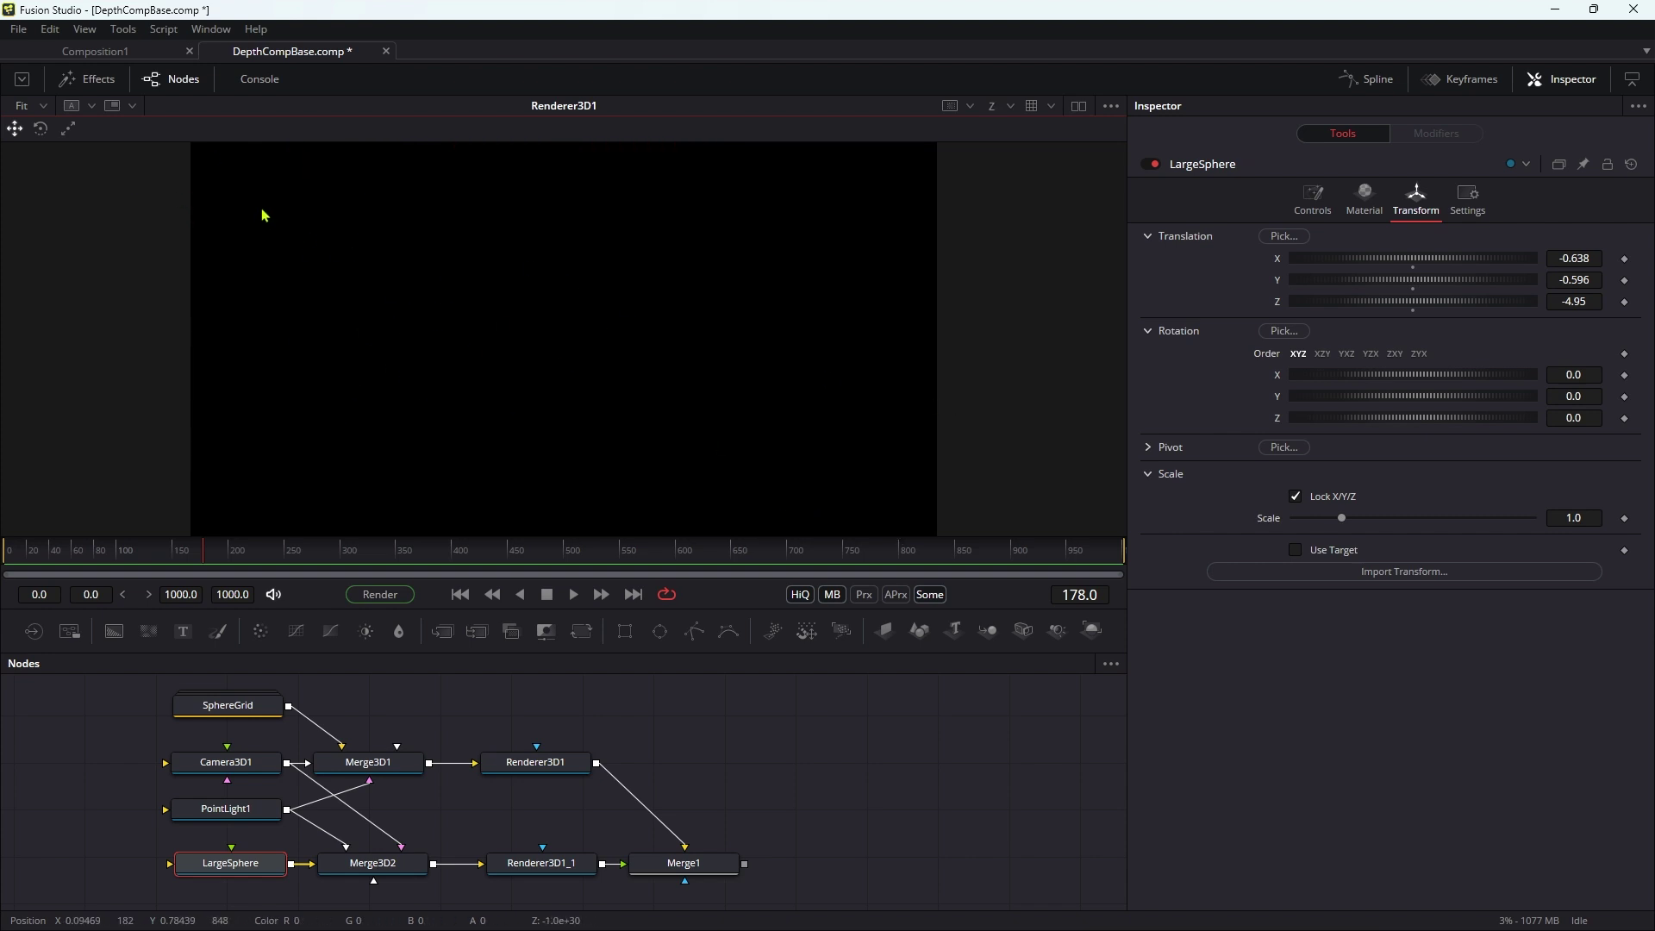
Enable Normalized Color Range so the grid's depth shows as grey shades
right_click(627, 305)
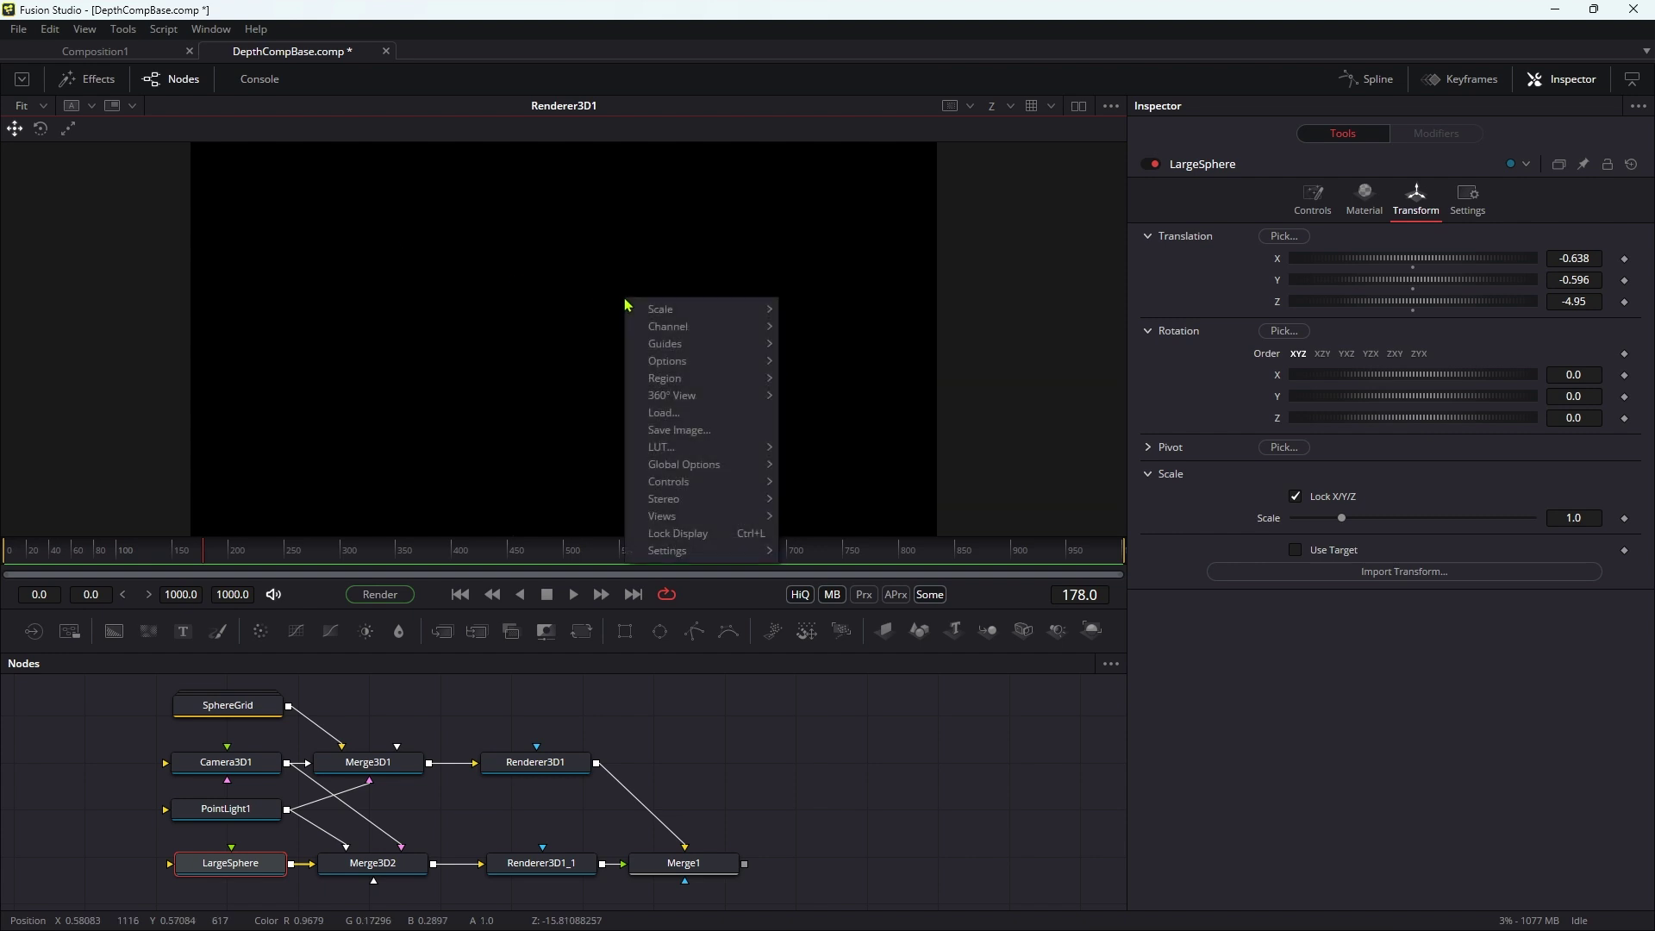
mouse_move(667, 363)
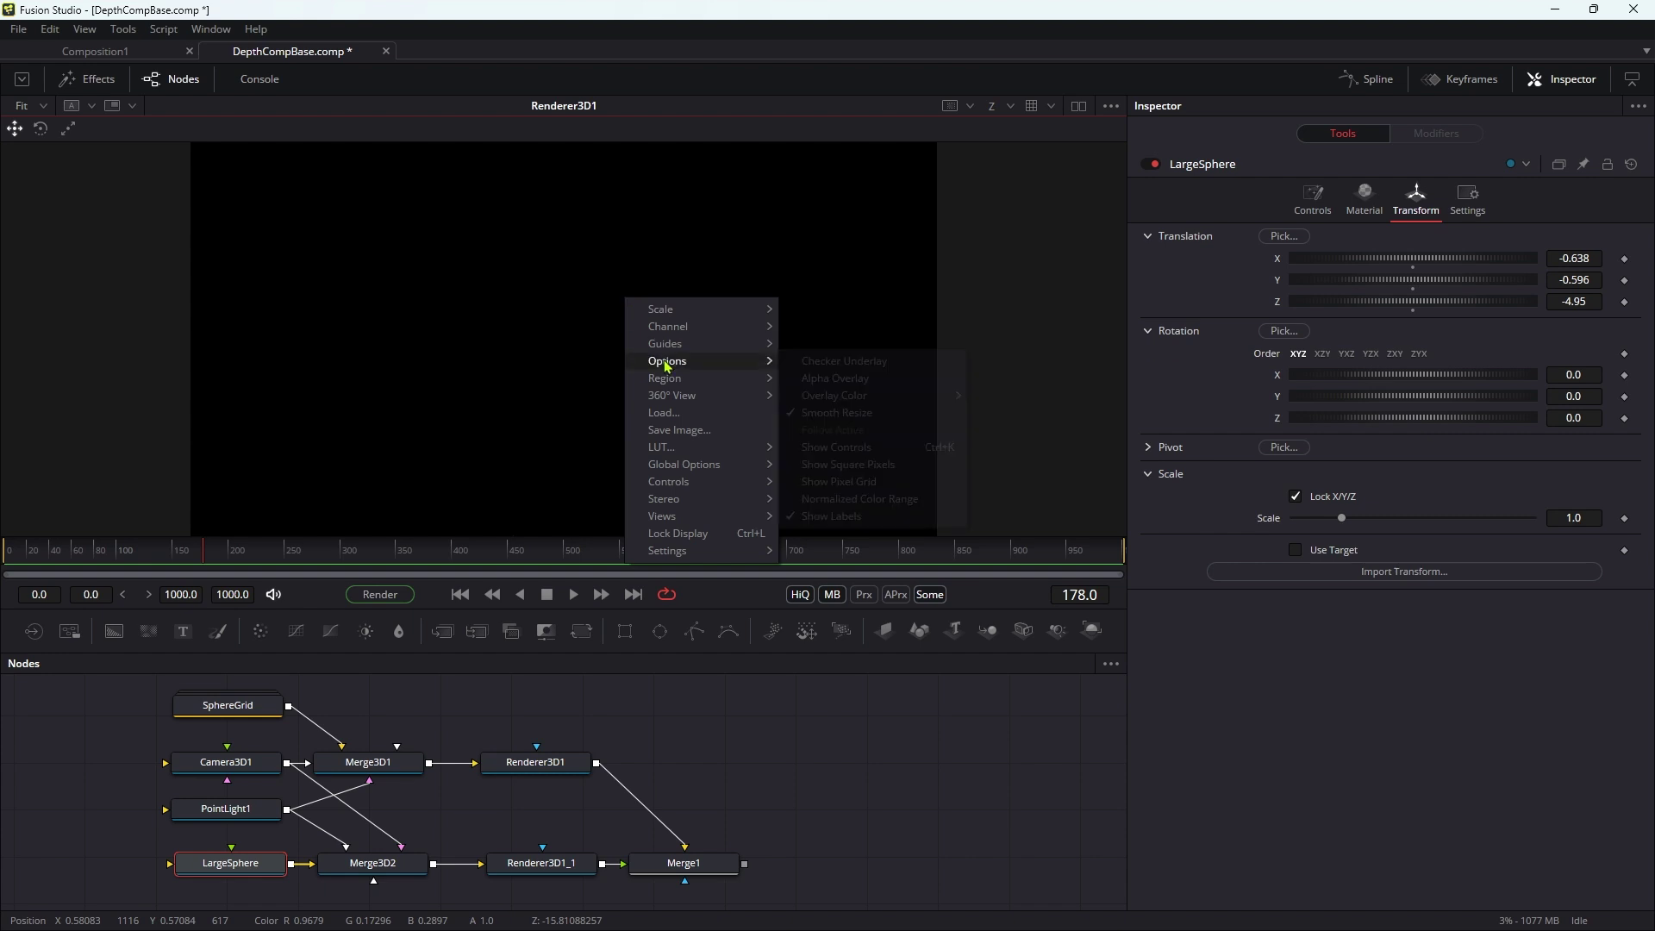
click(902, 499)
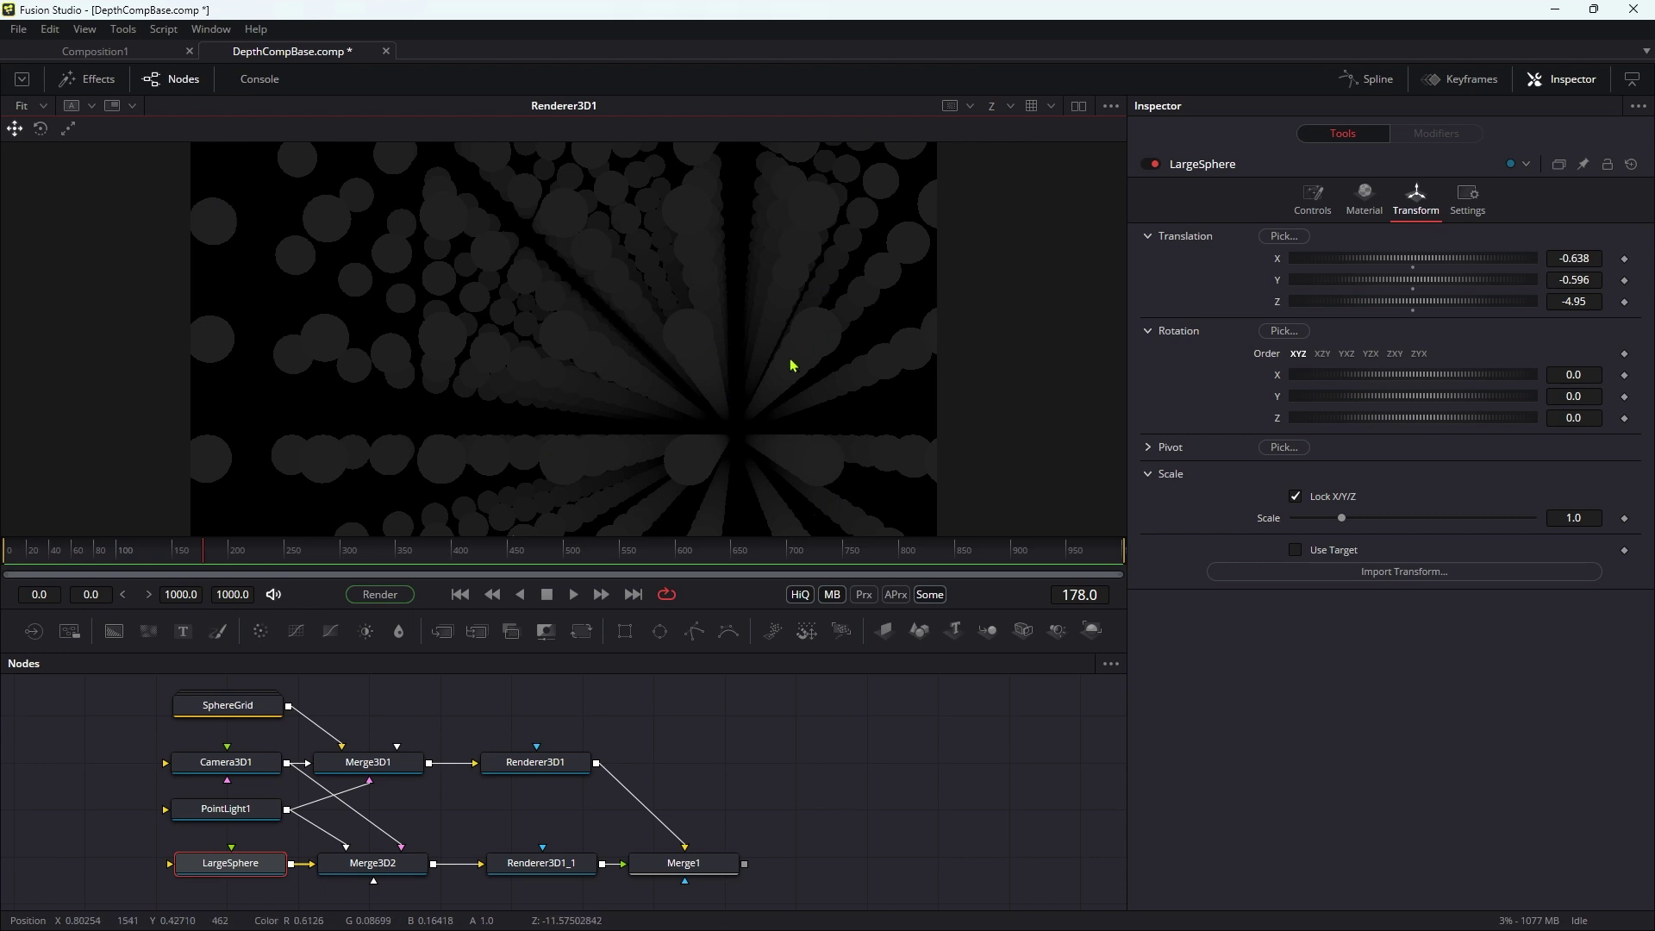
right_click(584, 274)
Turn off the normalized depth view, return to full colour, and disable Merge1's depth merge
mouse_move(625, 331)
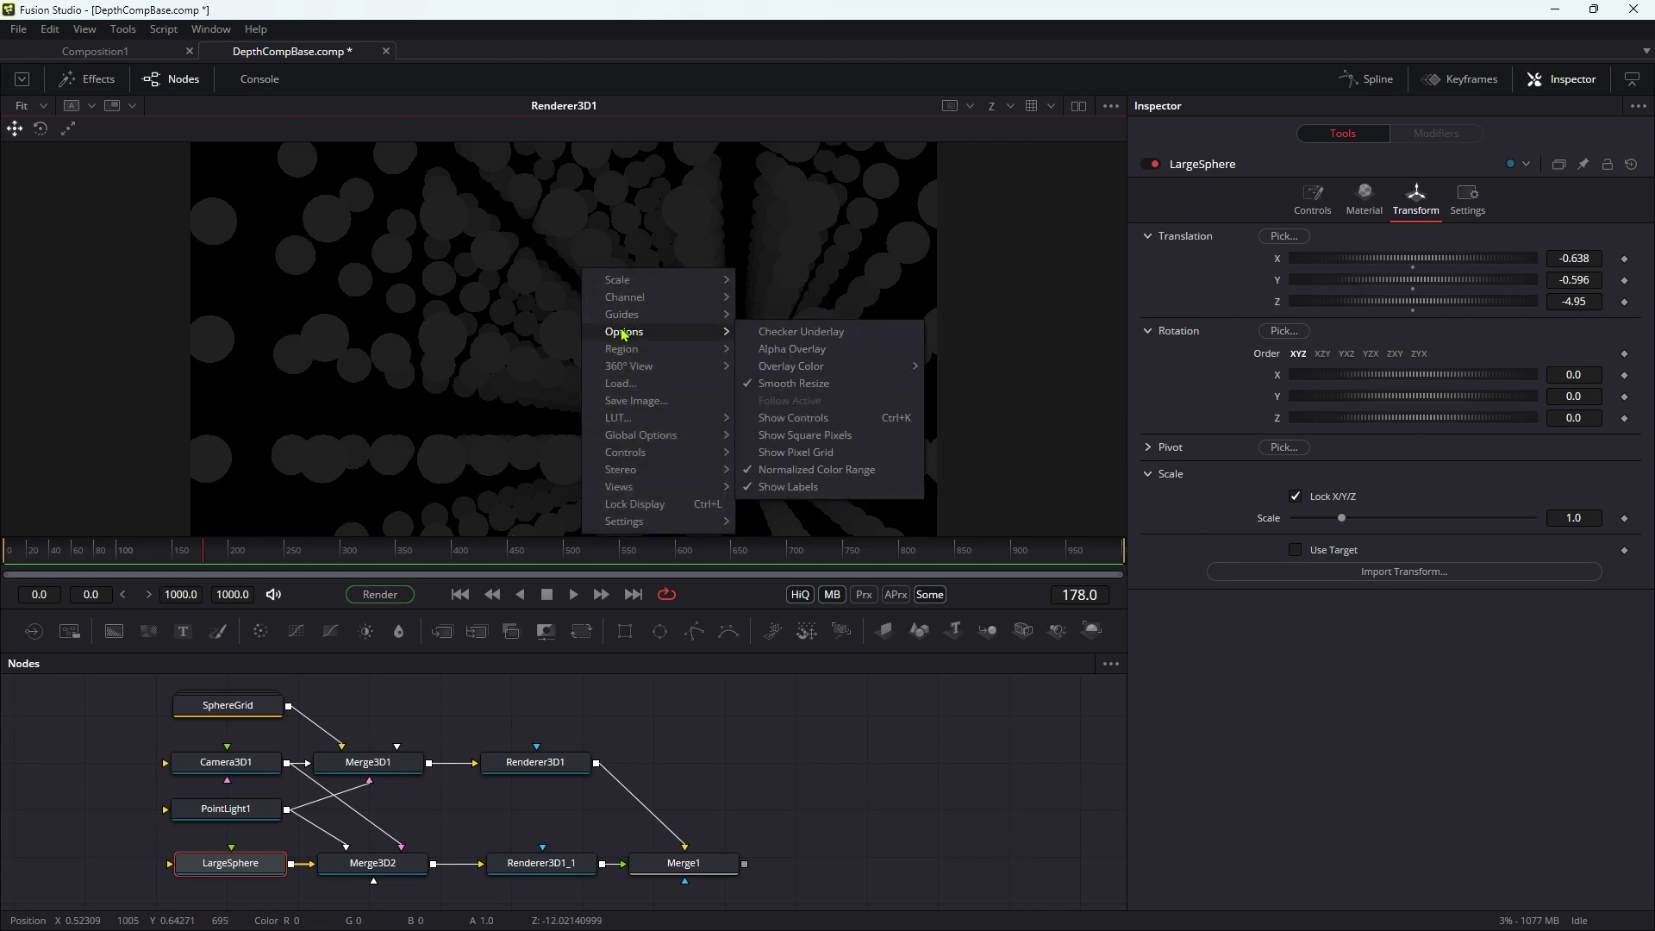
click(785, 367)
drag(695, 853, 736, 762)
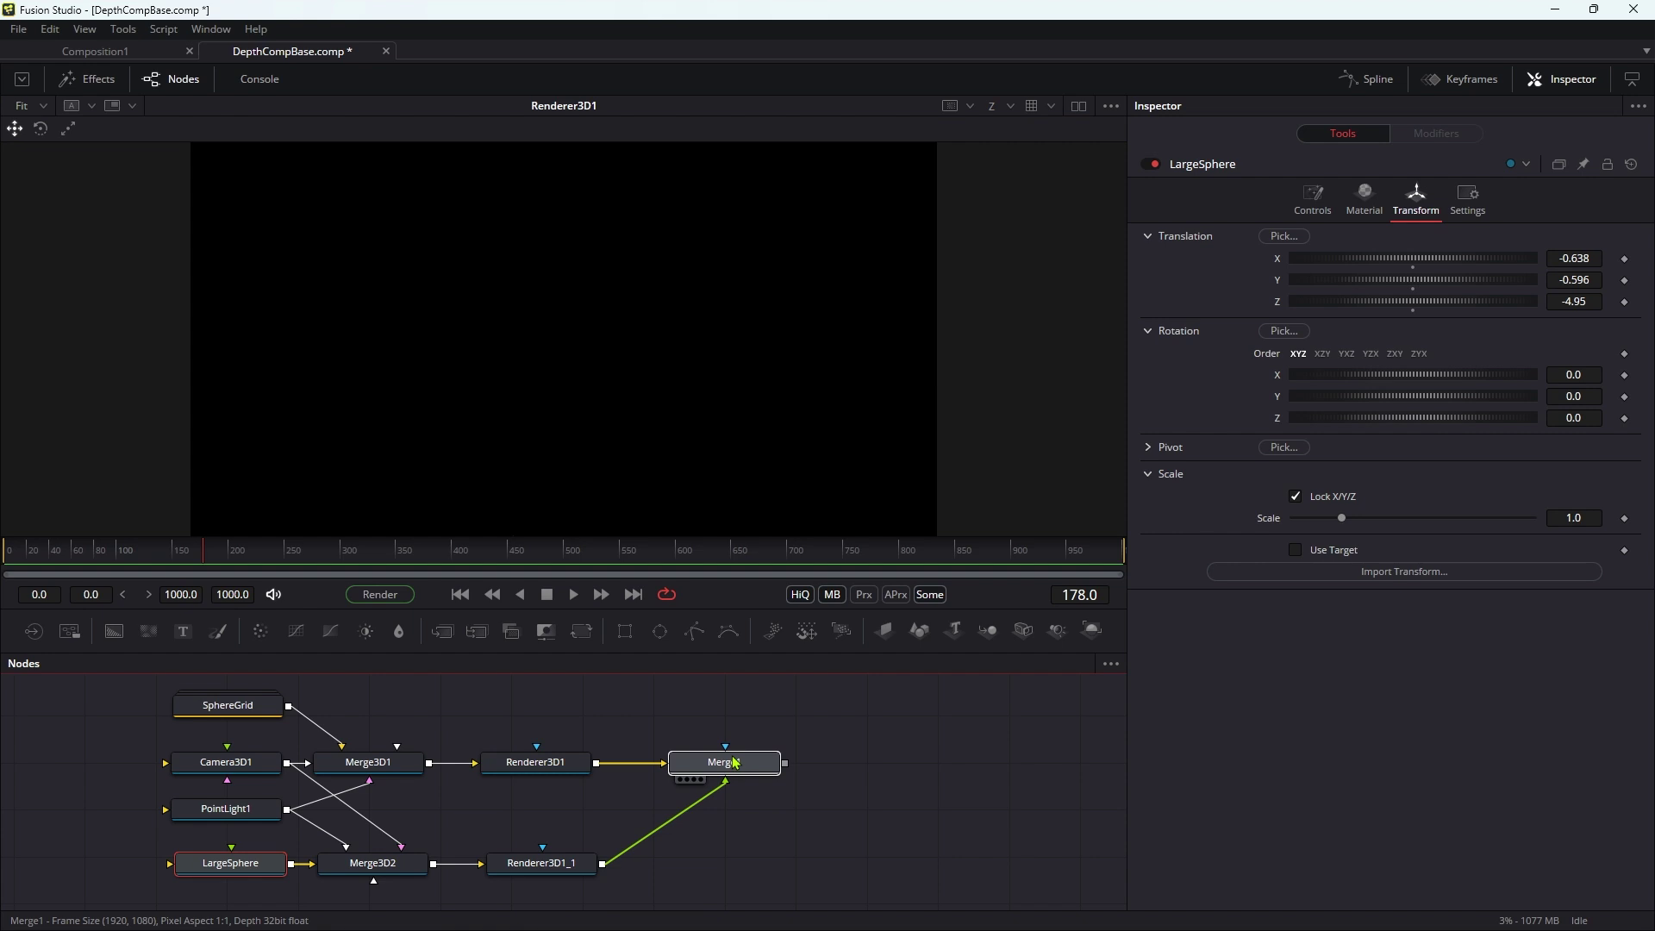
click(735, 763)
key(1)
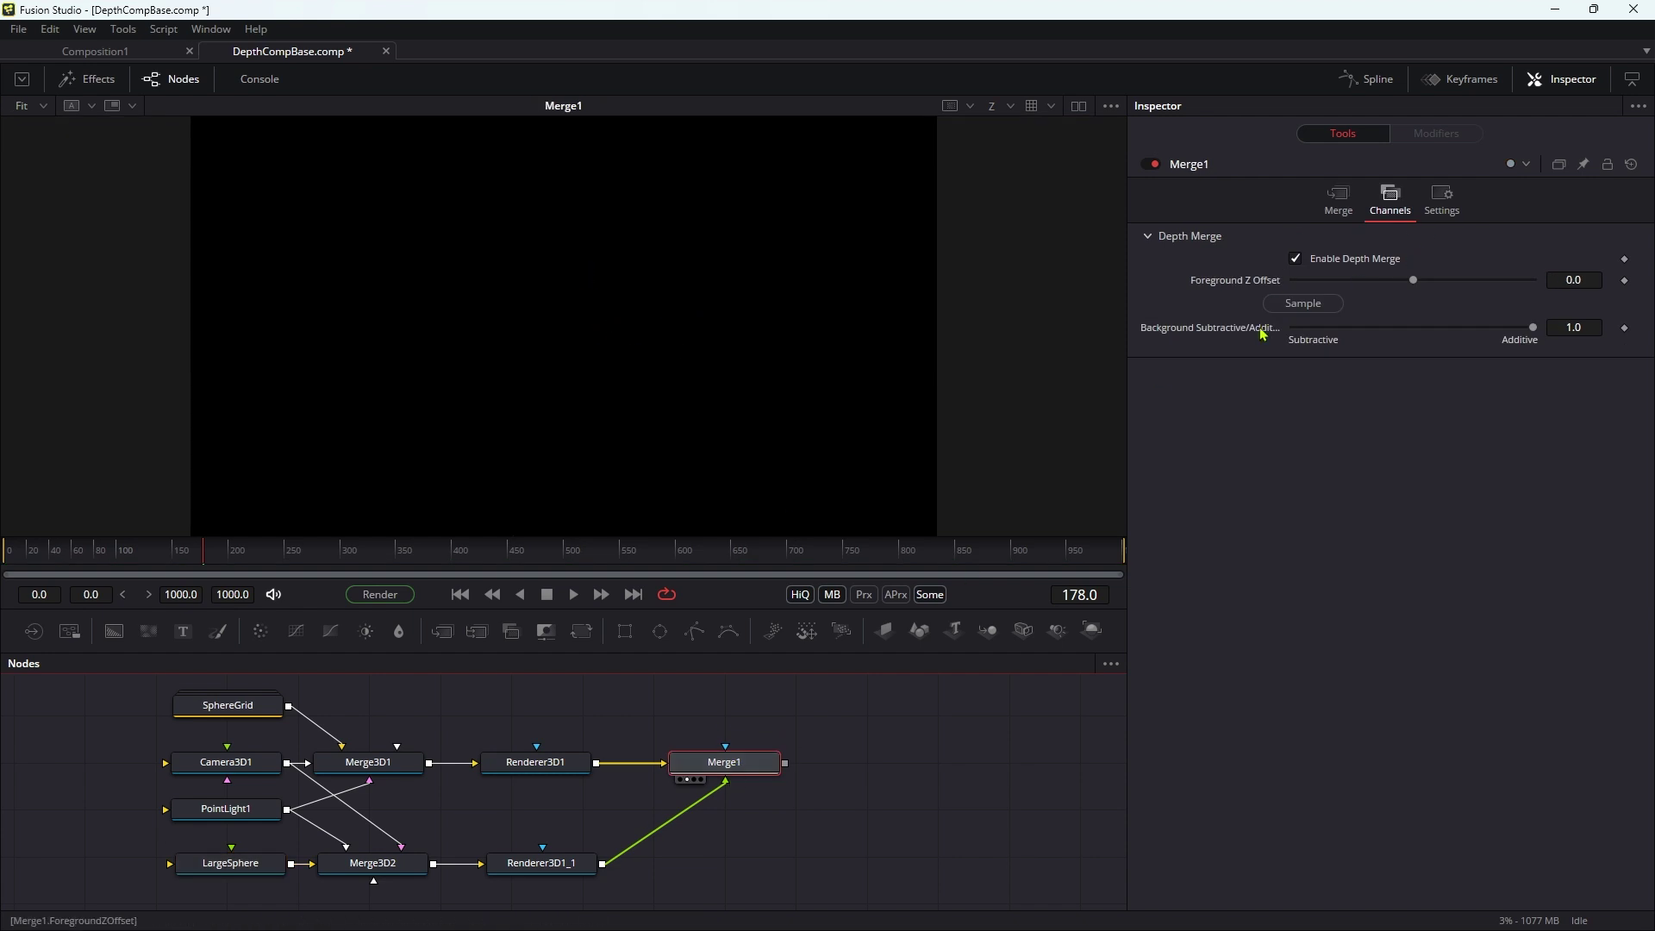
key(c)
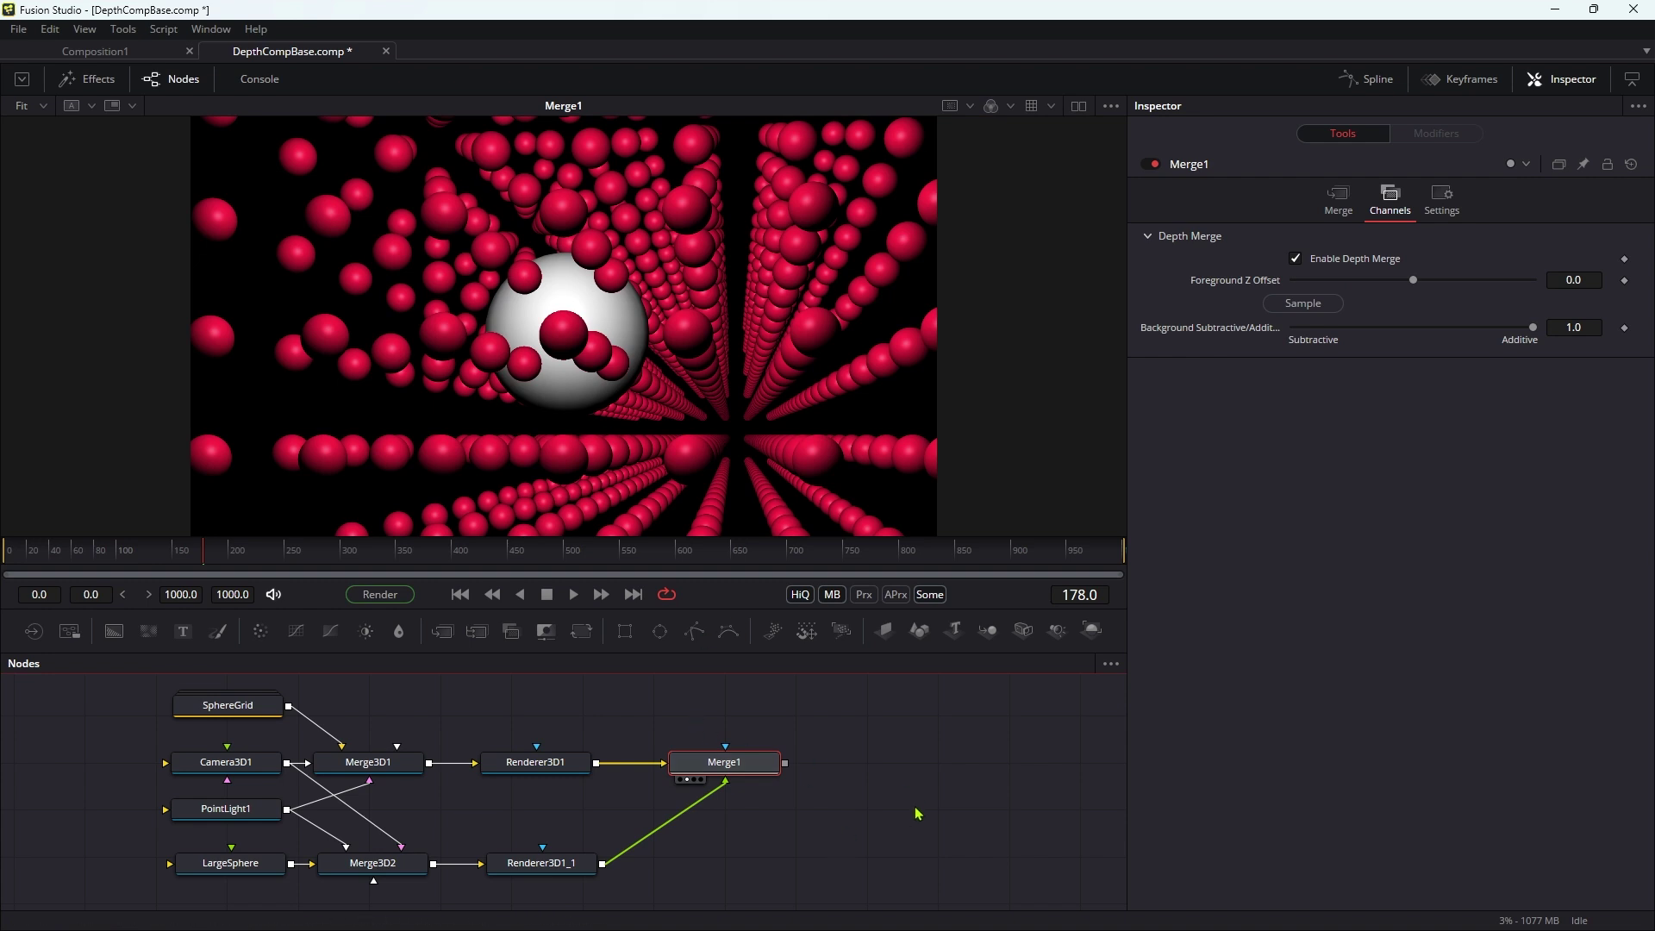
click(875, 855)
click(724, 762)
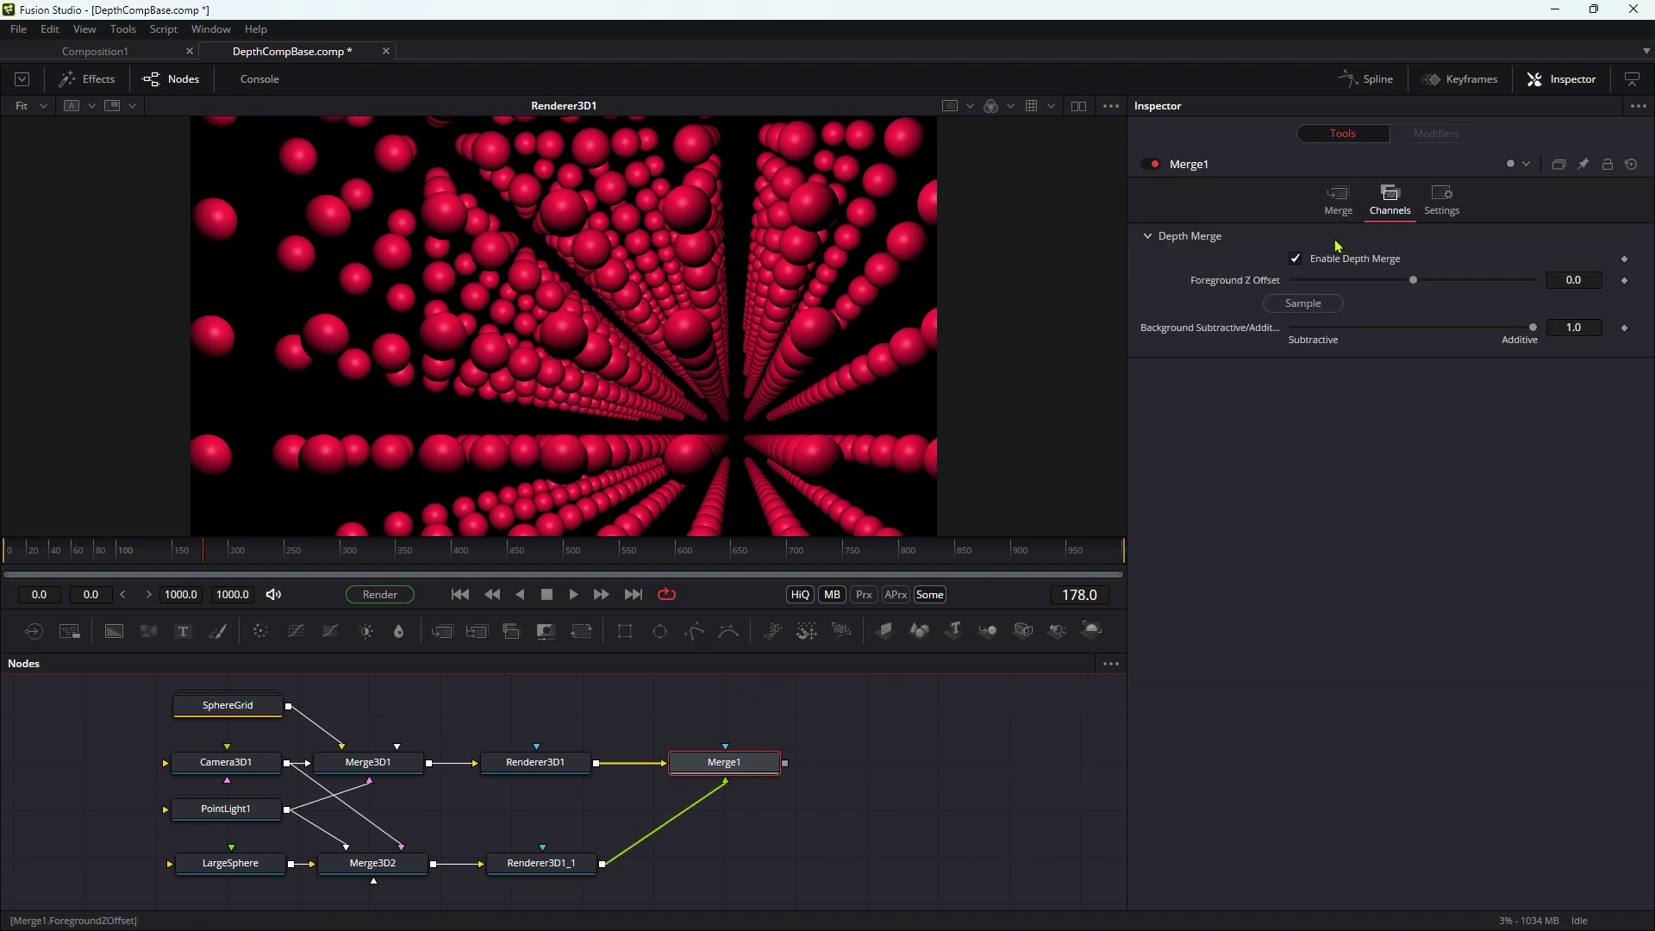
click(1296, 259)
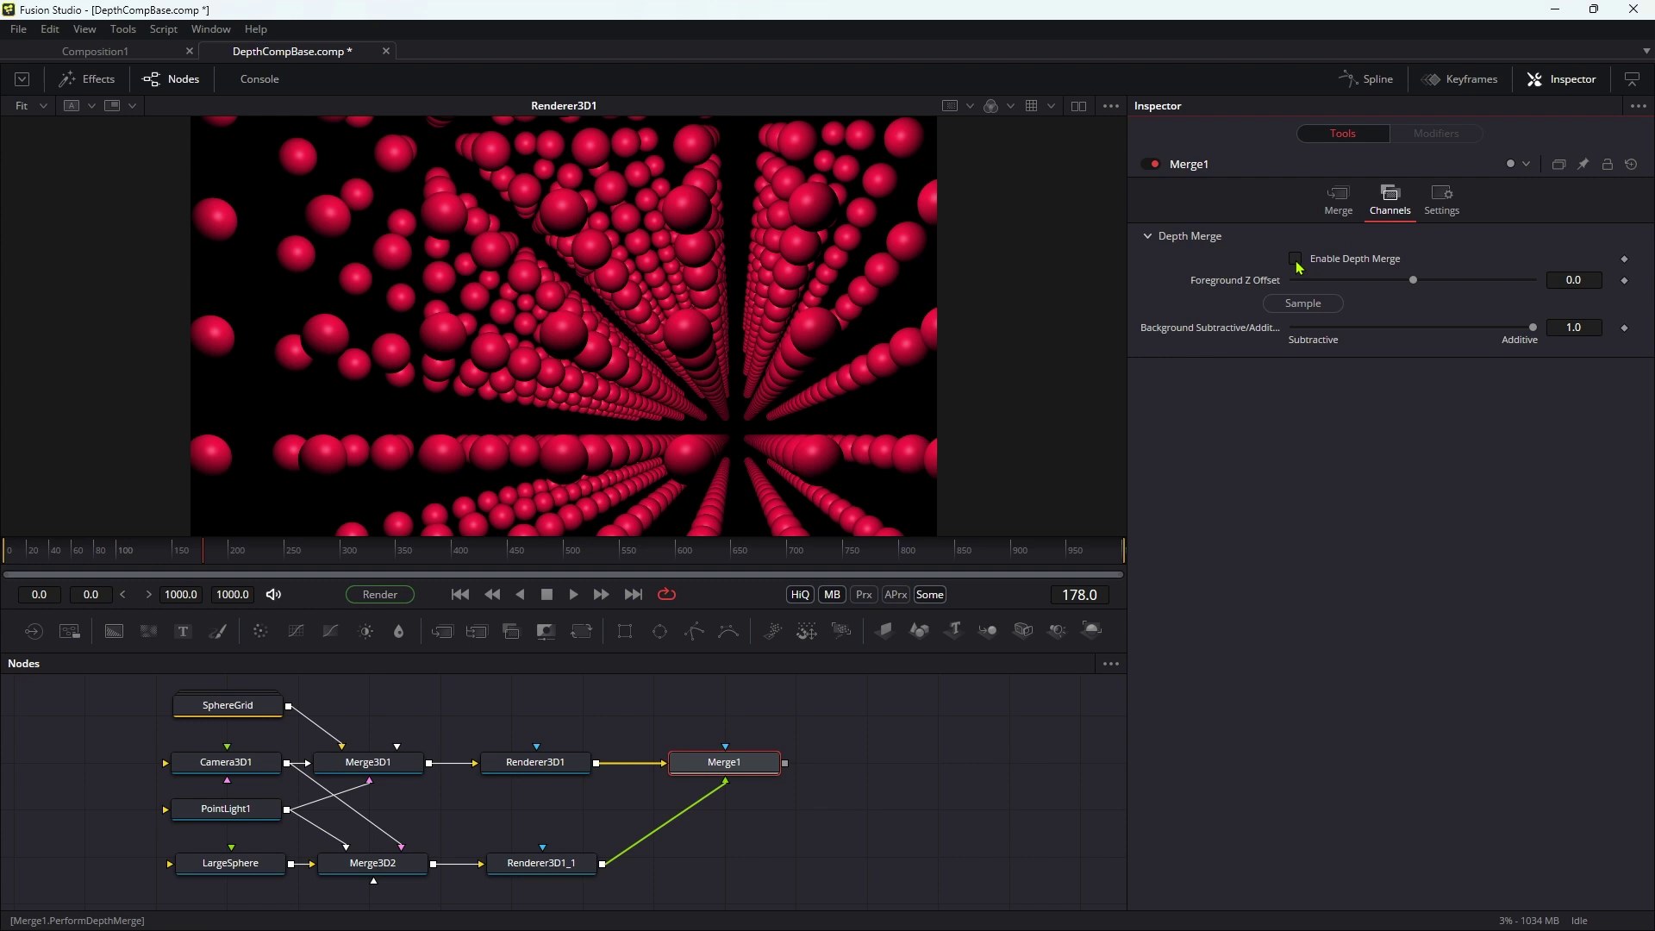
click(862, 834)
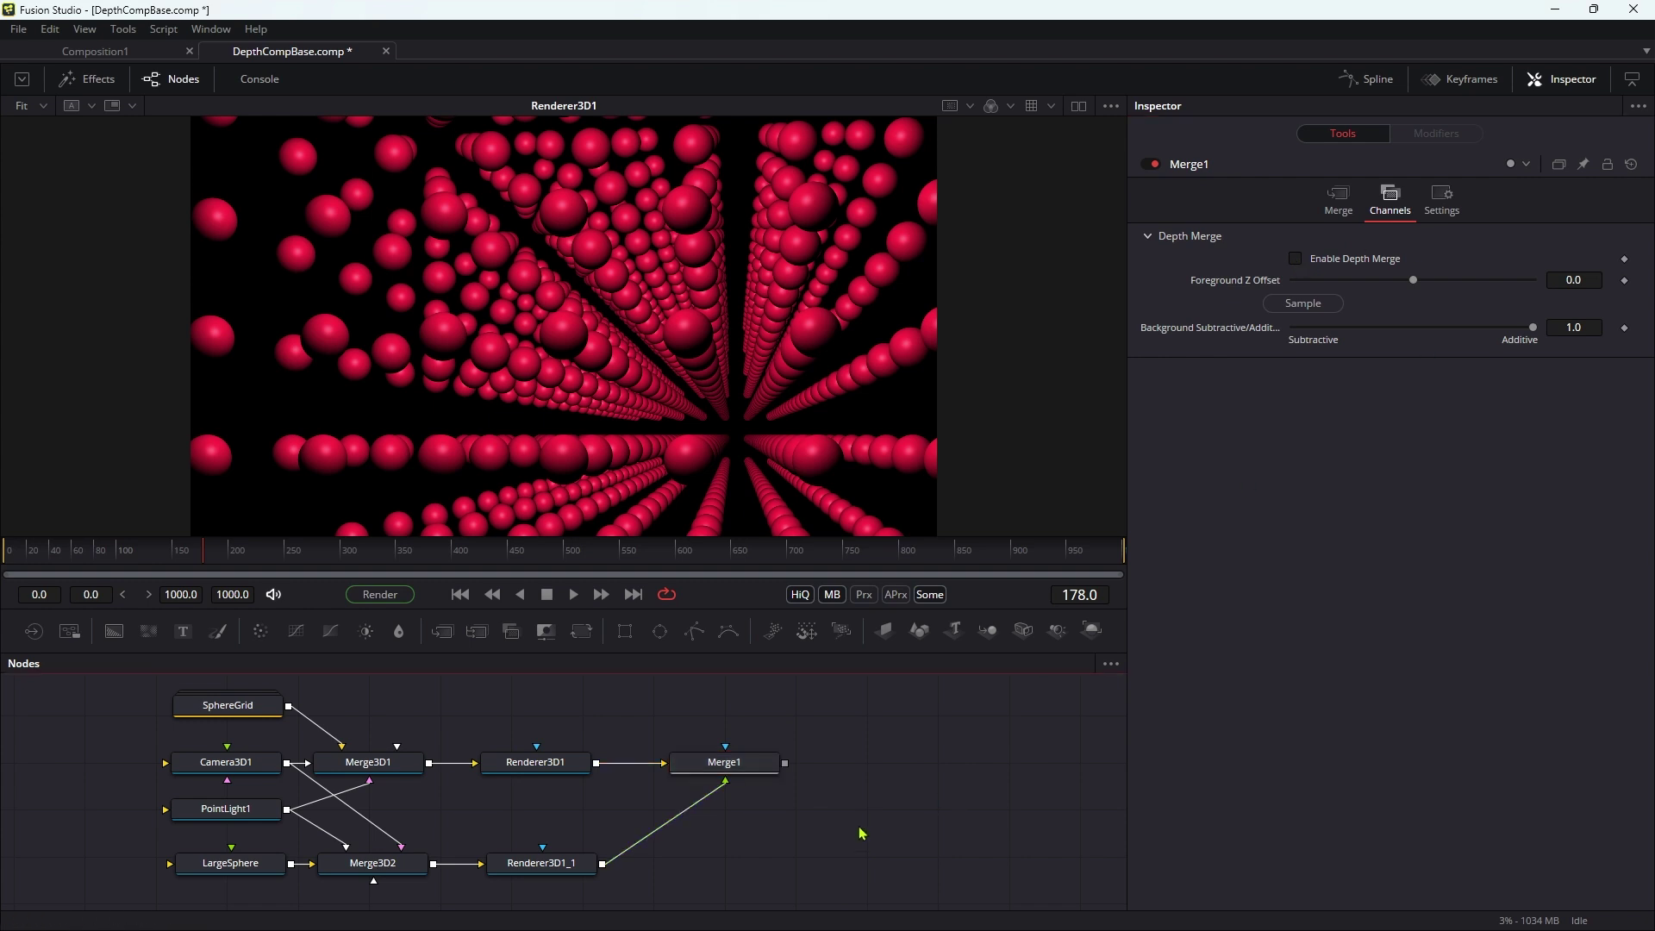
Add a Custom Tool and begin retyping its Alpha expression as if(z1>z2, 1, 0)
key(shift+space)
text(cu)
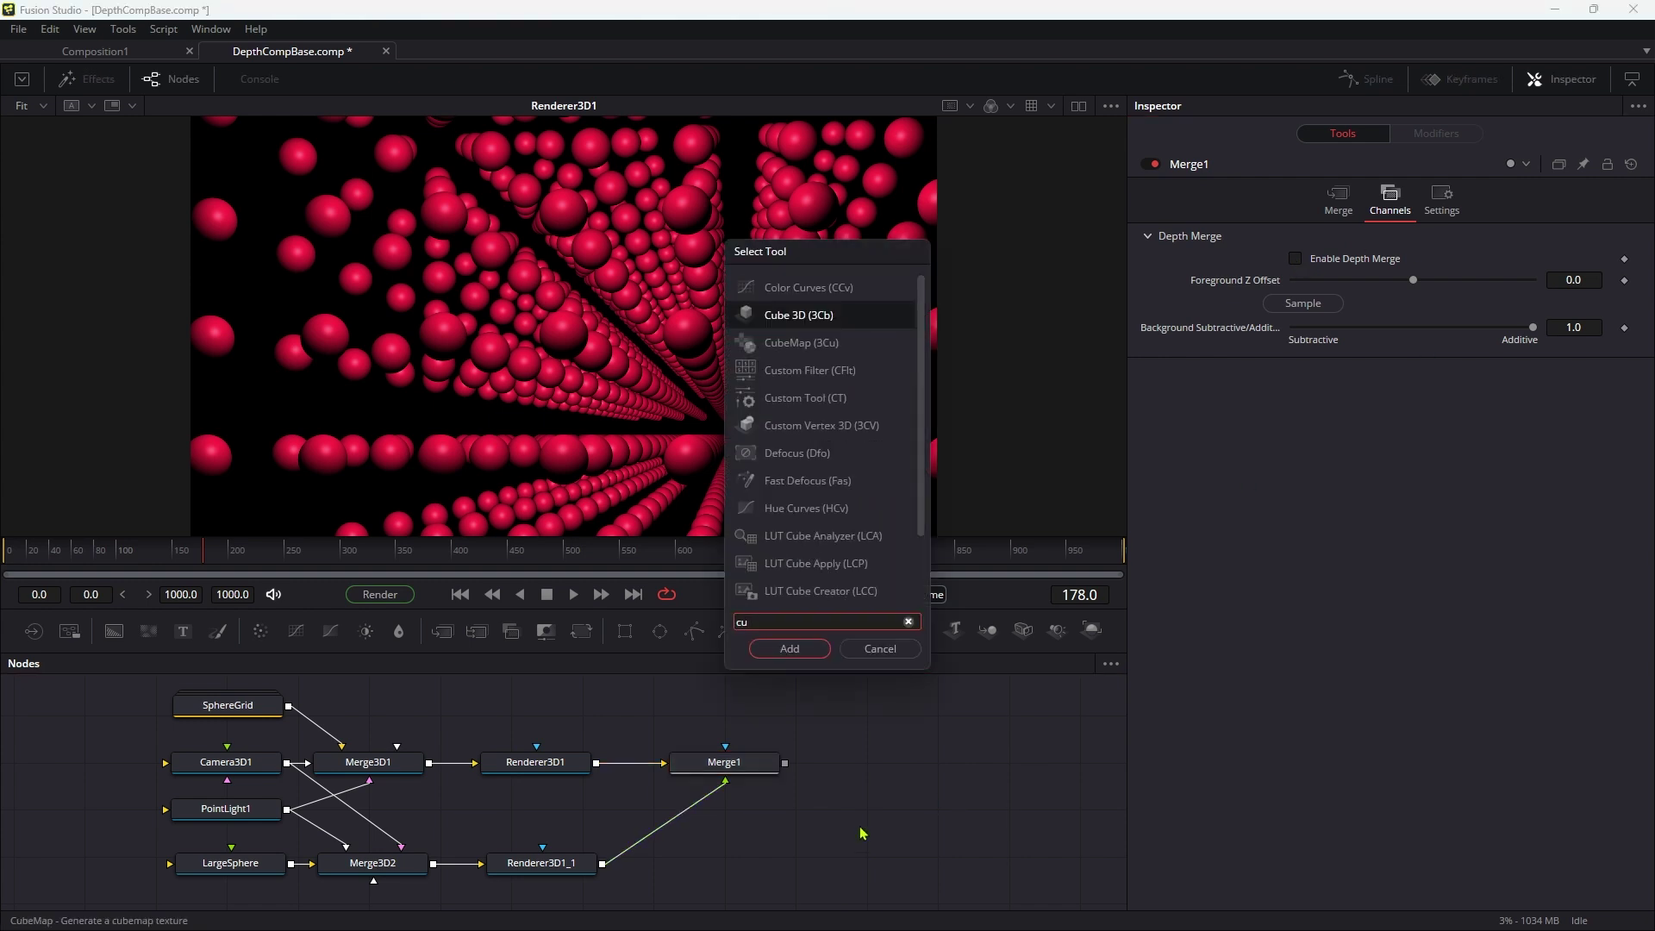
key(Down)
key(Down)
key(Down)
key(Return)
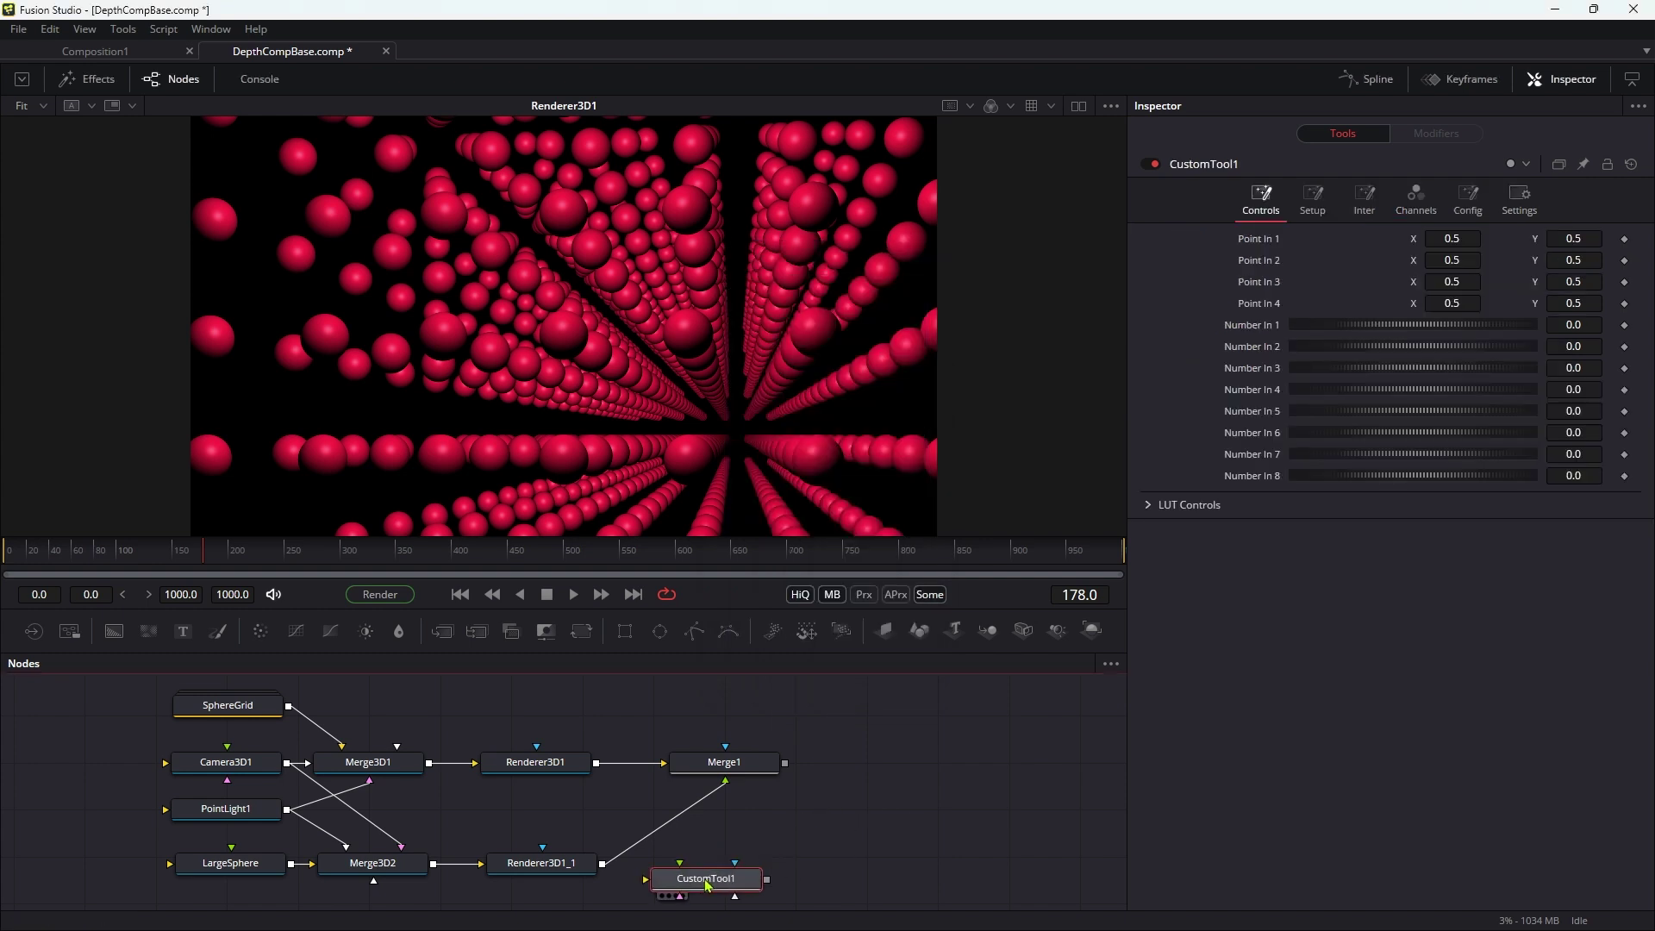
click(1416, 200)
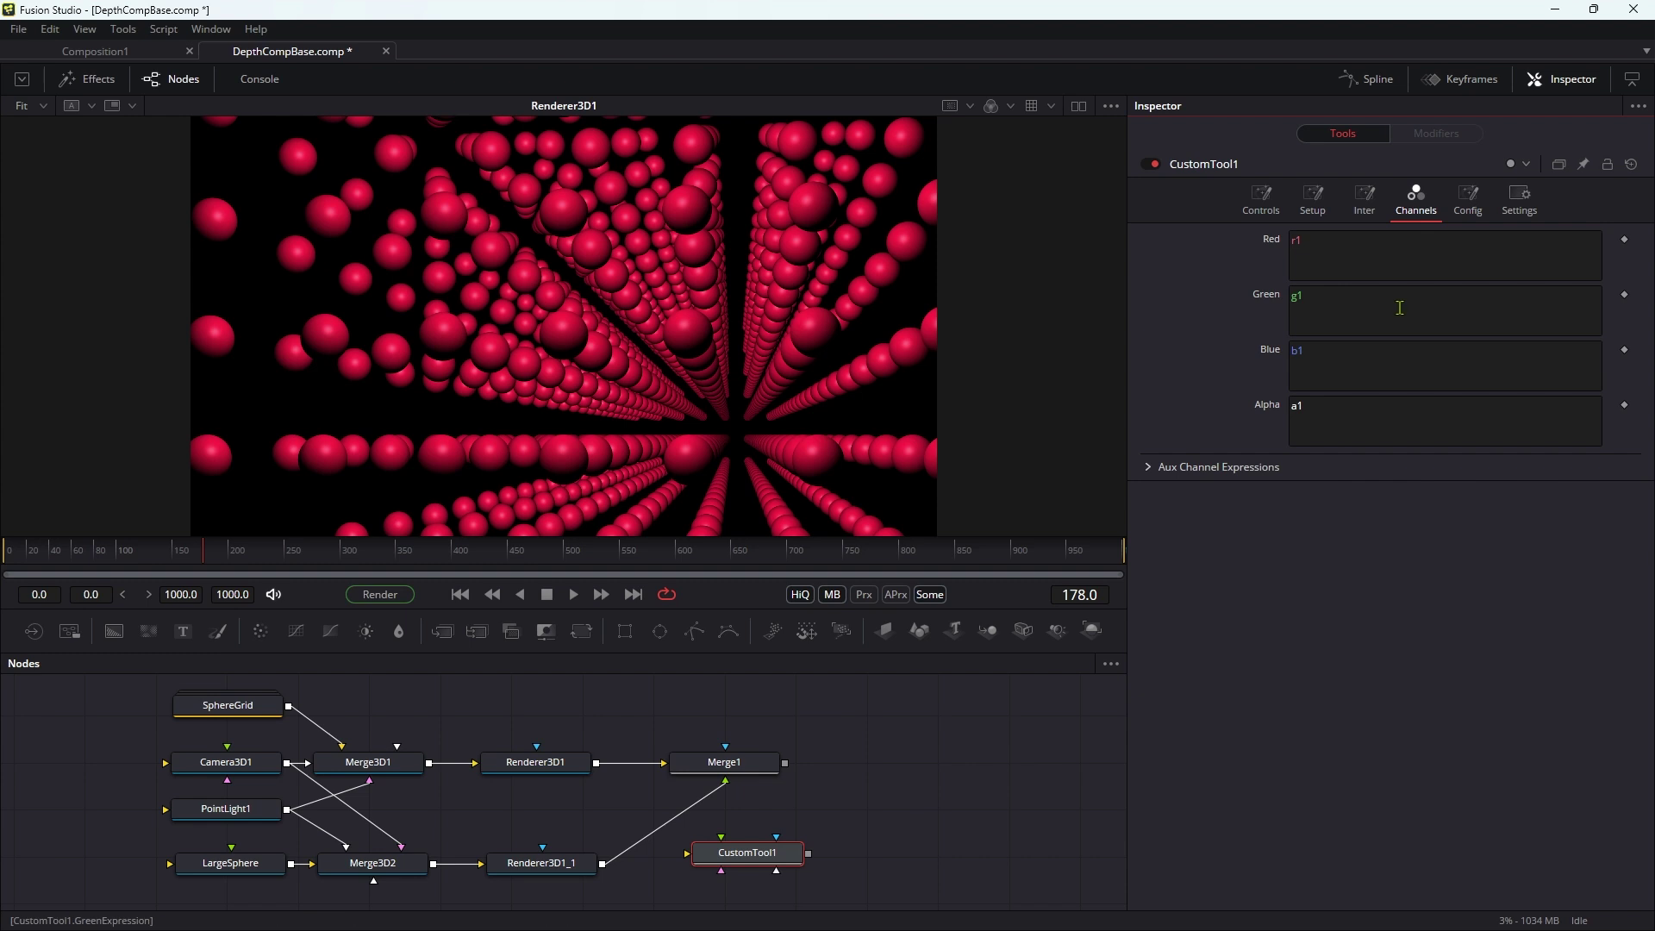
click(1368, 415)
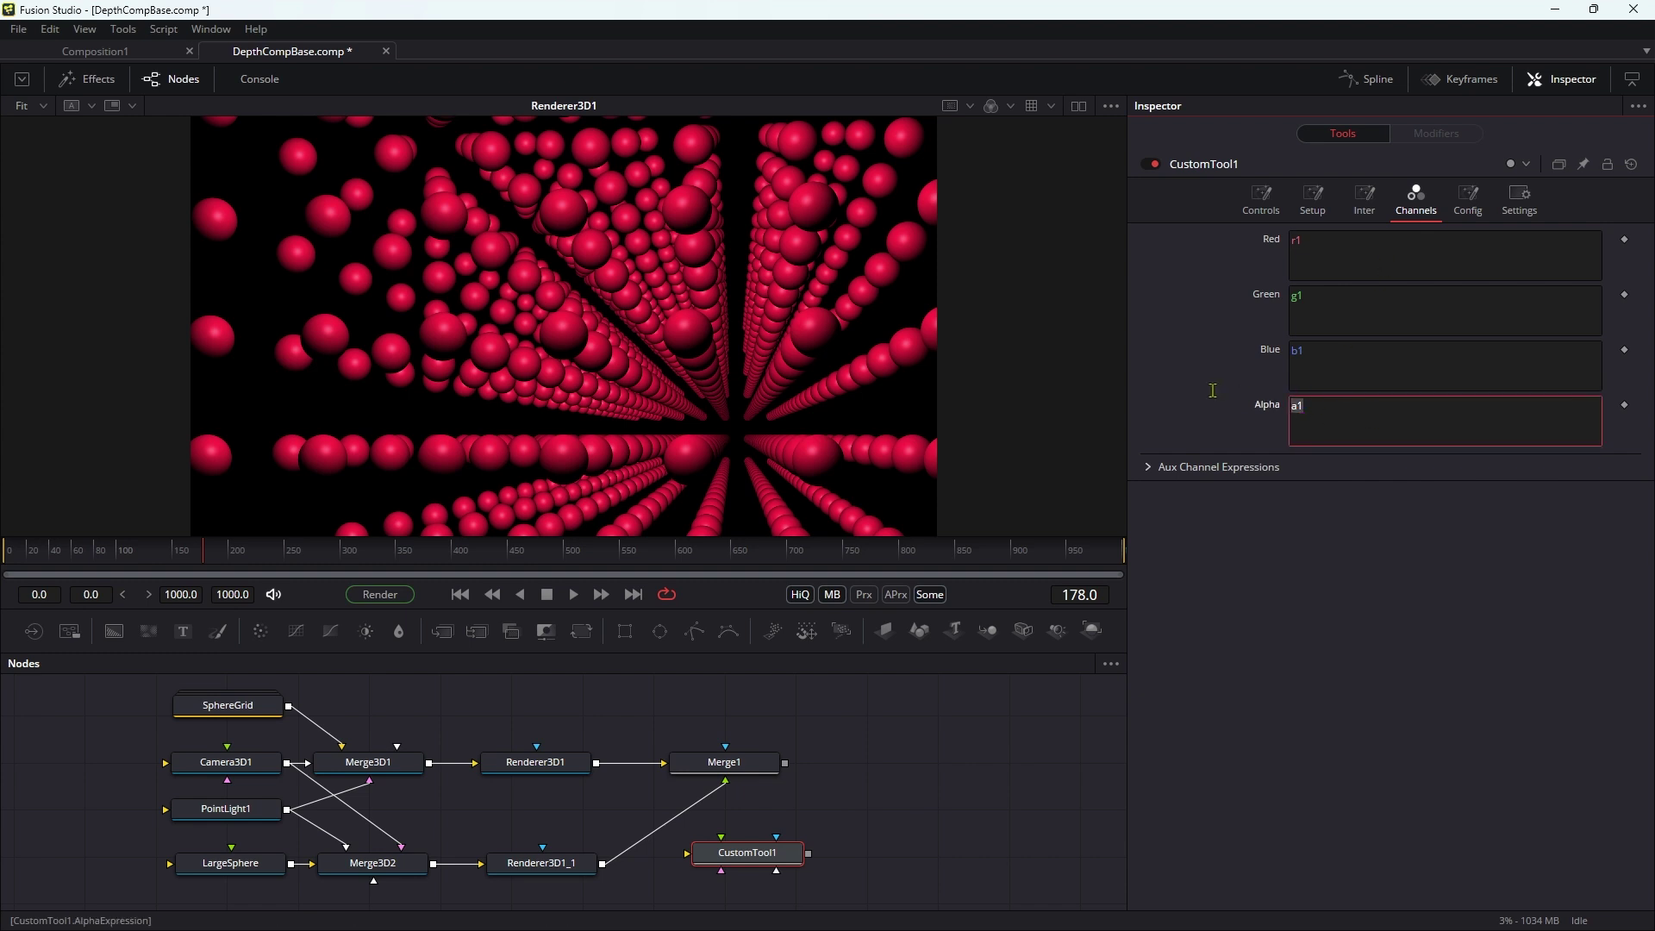
text(if()
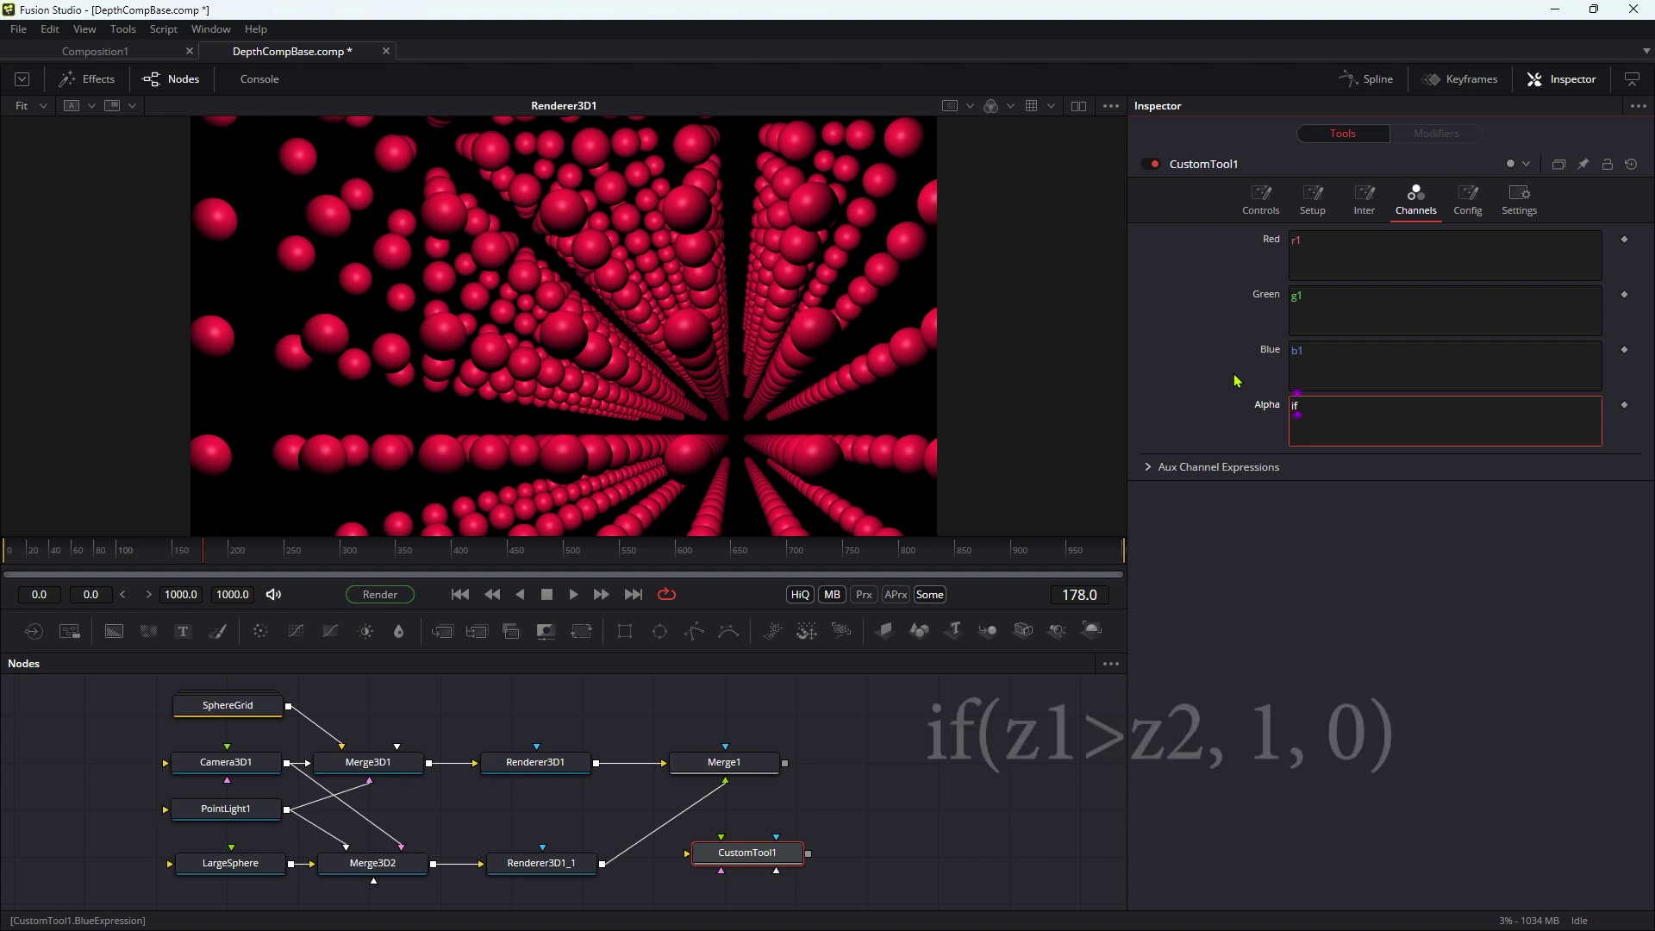
text(z)
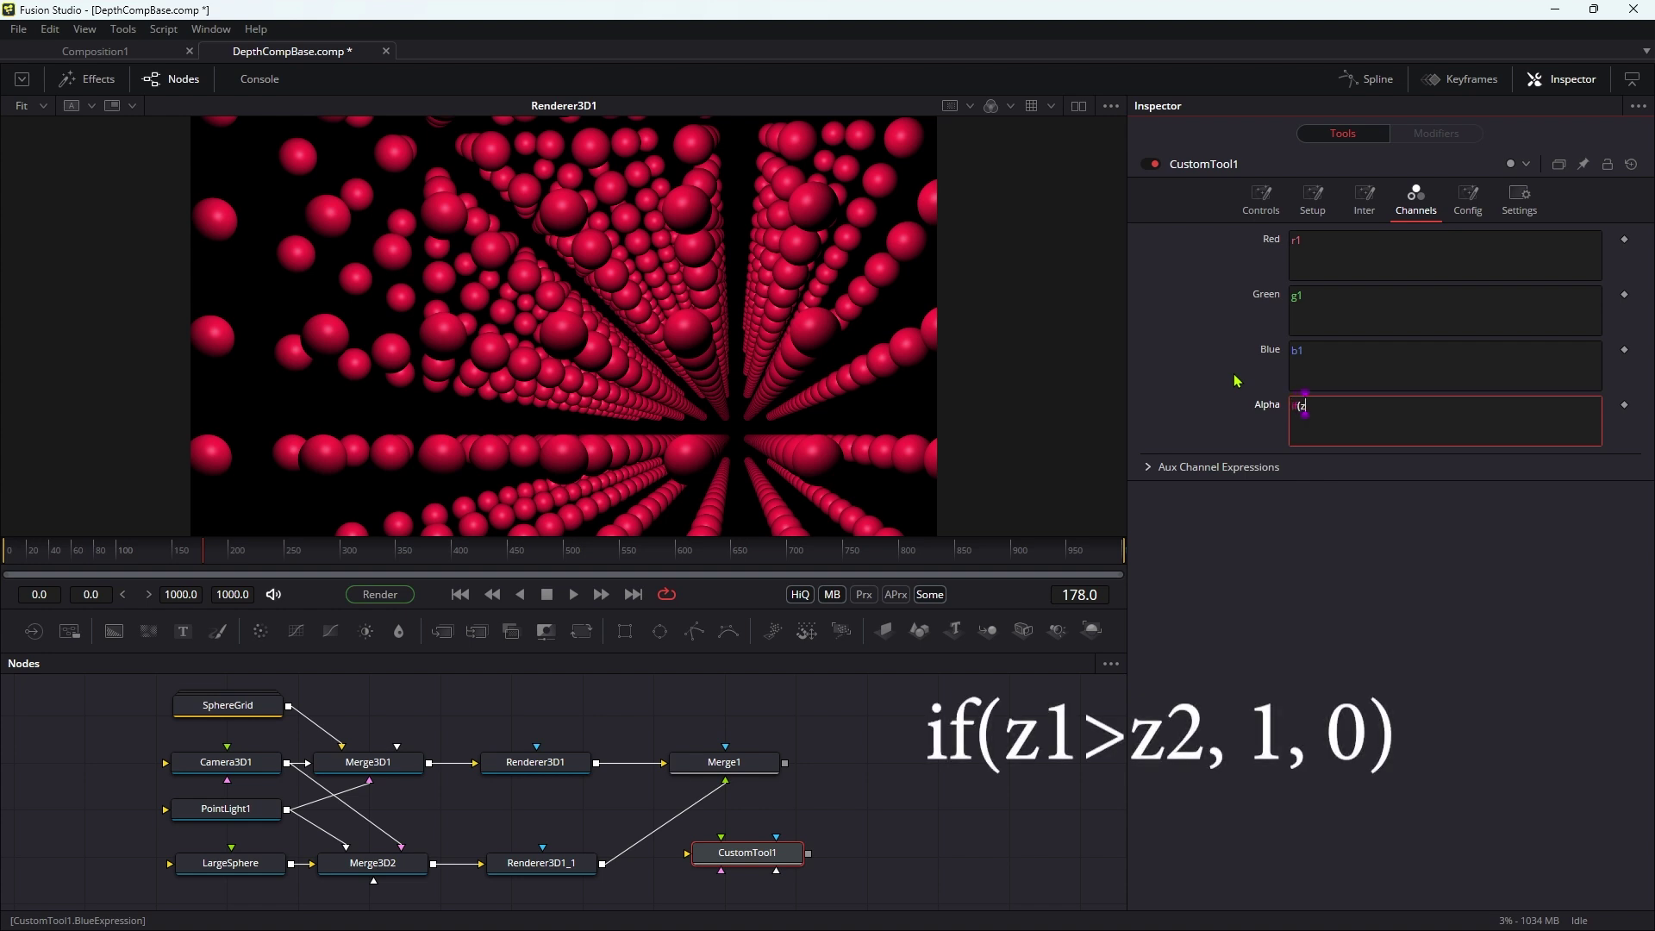
text(1>z2, 1, 0)
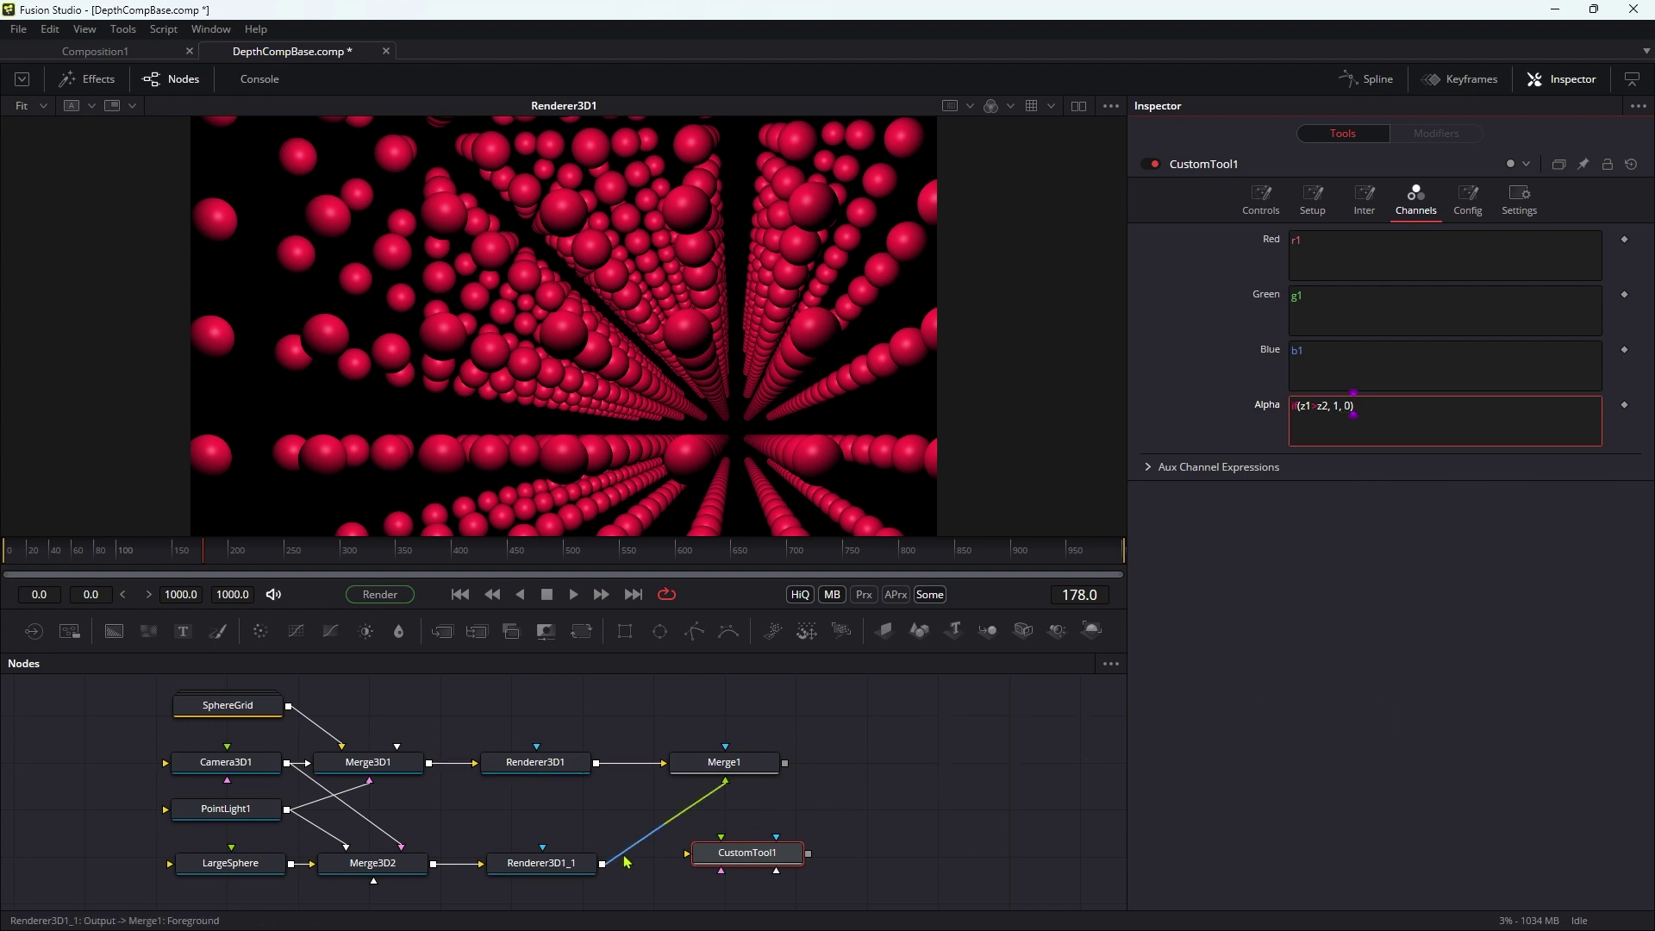
Feed both renderers into CustomTool1 and view its black-and-white depth matte
drag(596, 762, 763, 858)
drag(601, 863, 764, 859)
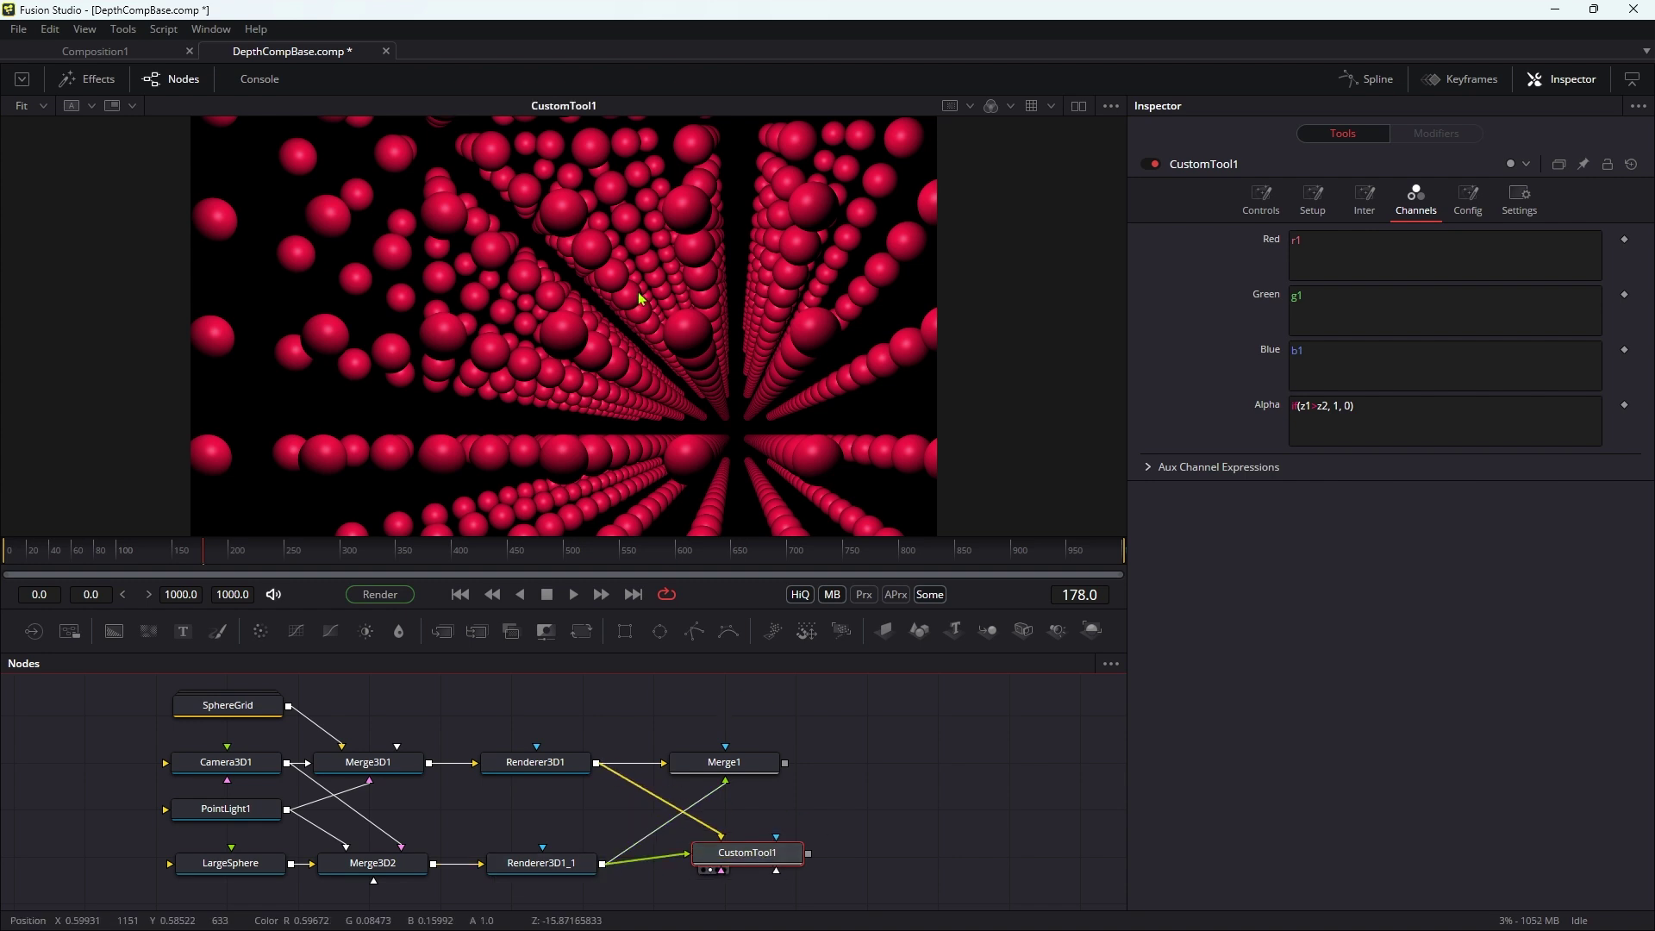
key(1)
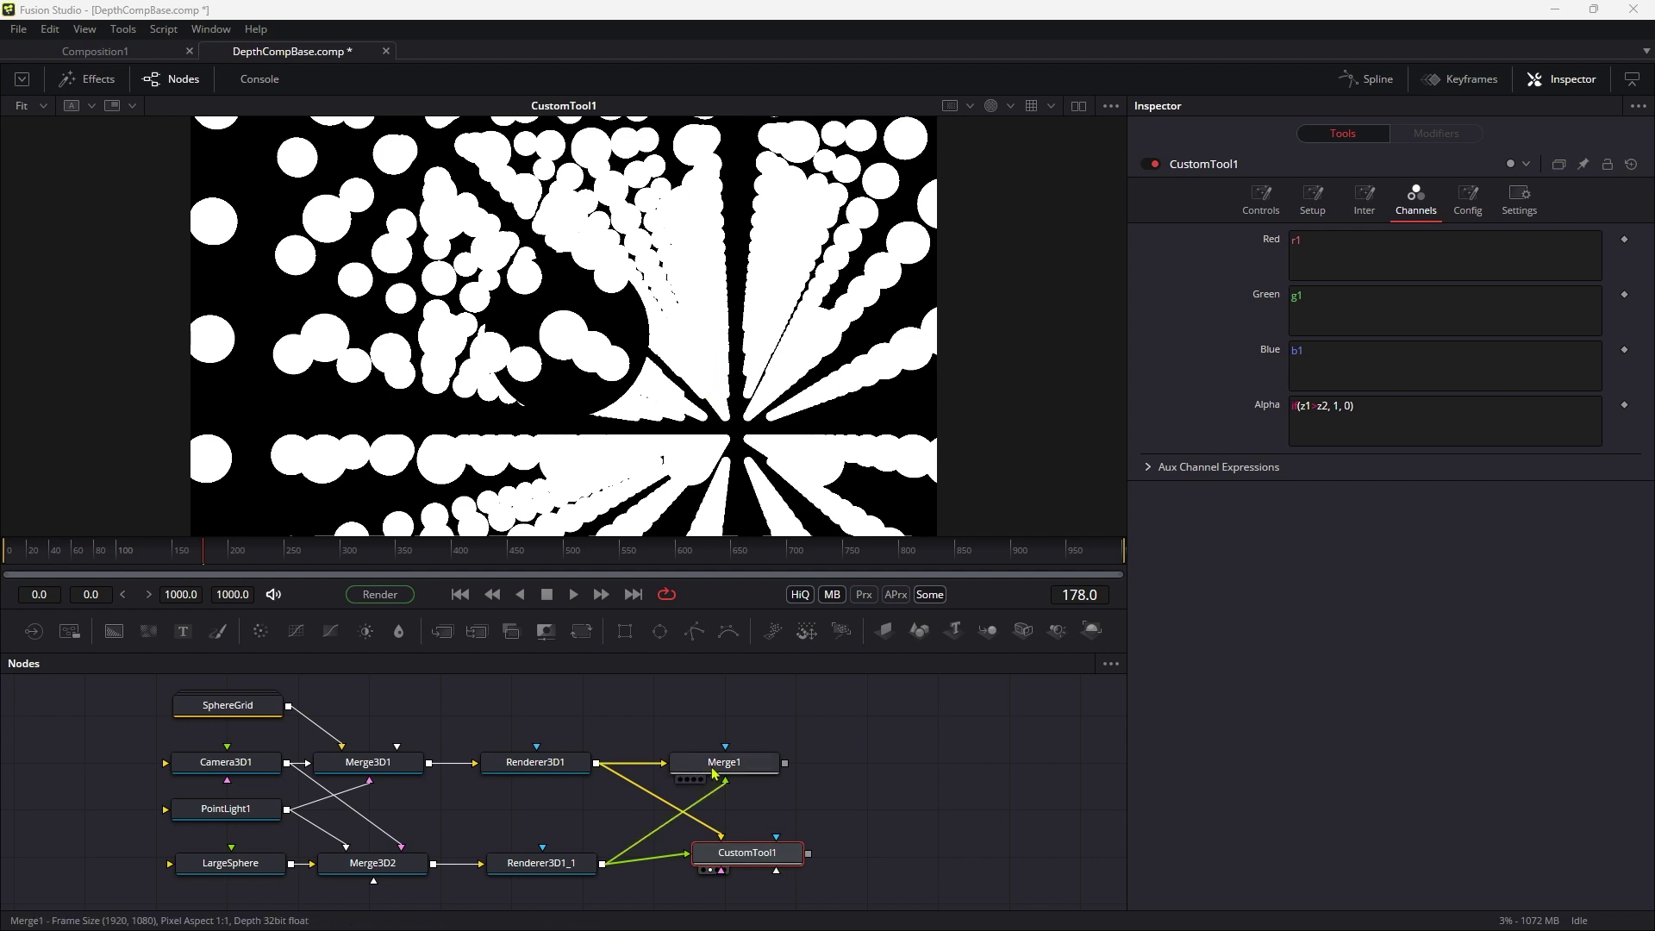
Move Merge1 above CustomTool1 and attach CustomTool1 as Merge1's effect mask
mouse_move(737, 771)
mouse_down()
mouse_move(900, 747)
mouse_move(768, 760)
mouse_up()
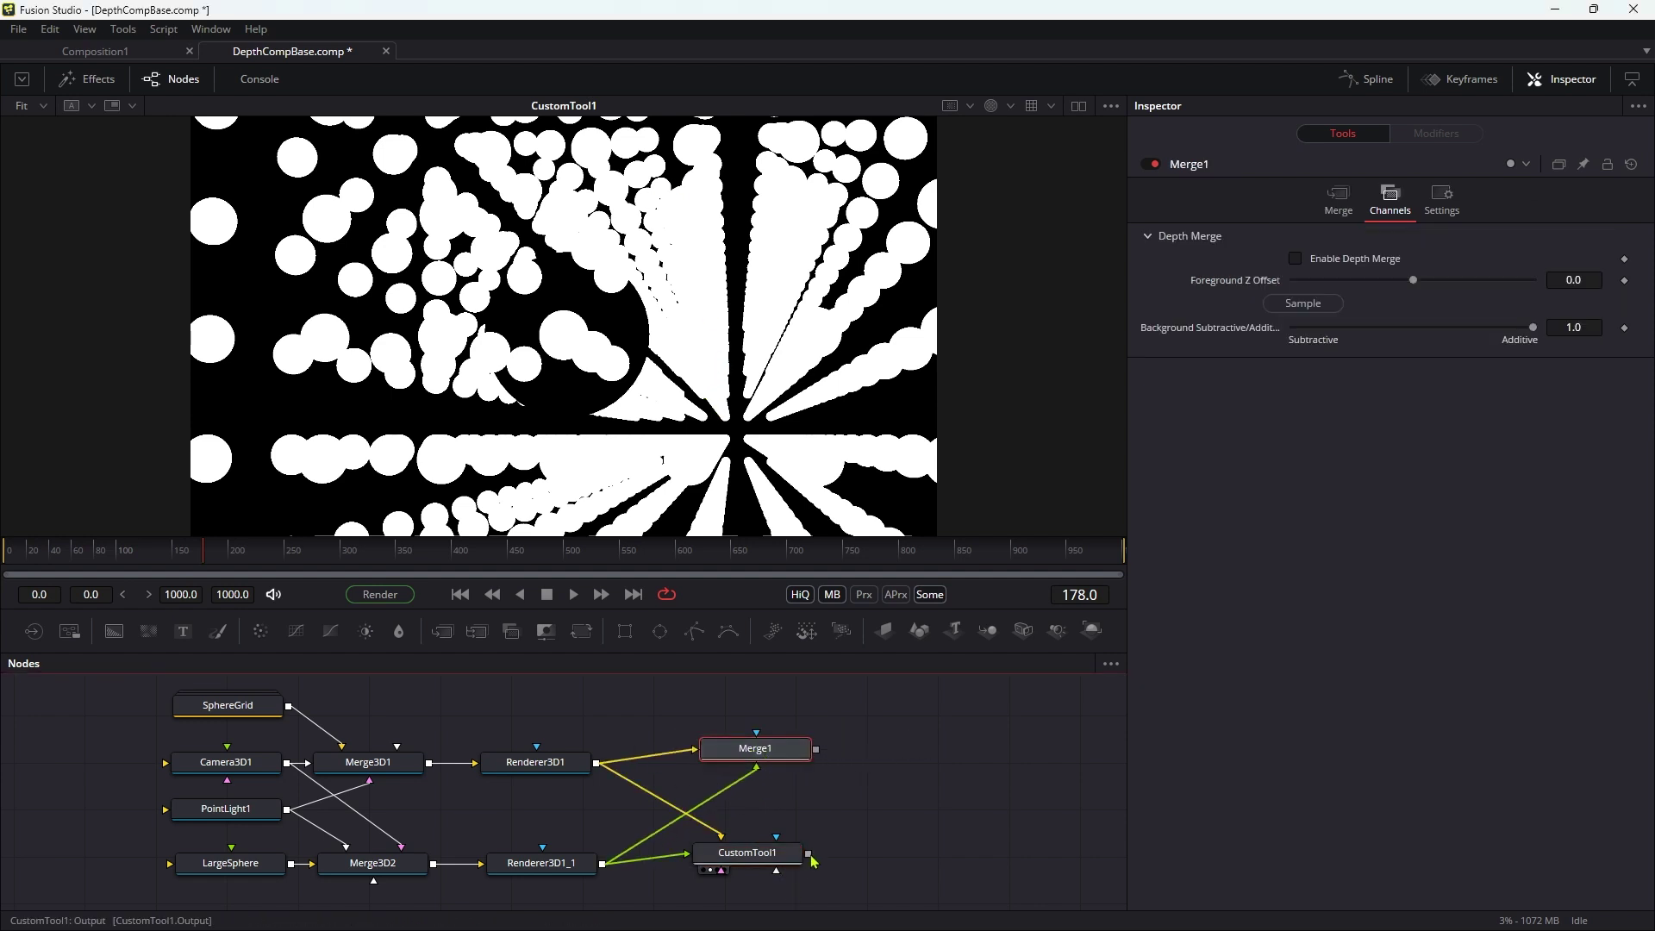
drag(810, 856, 744, 754)
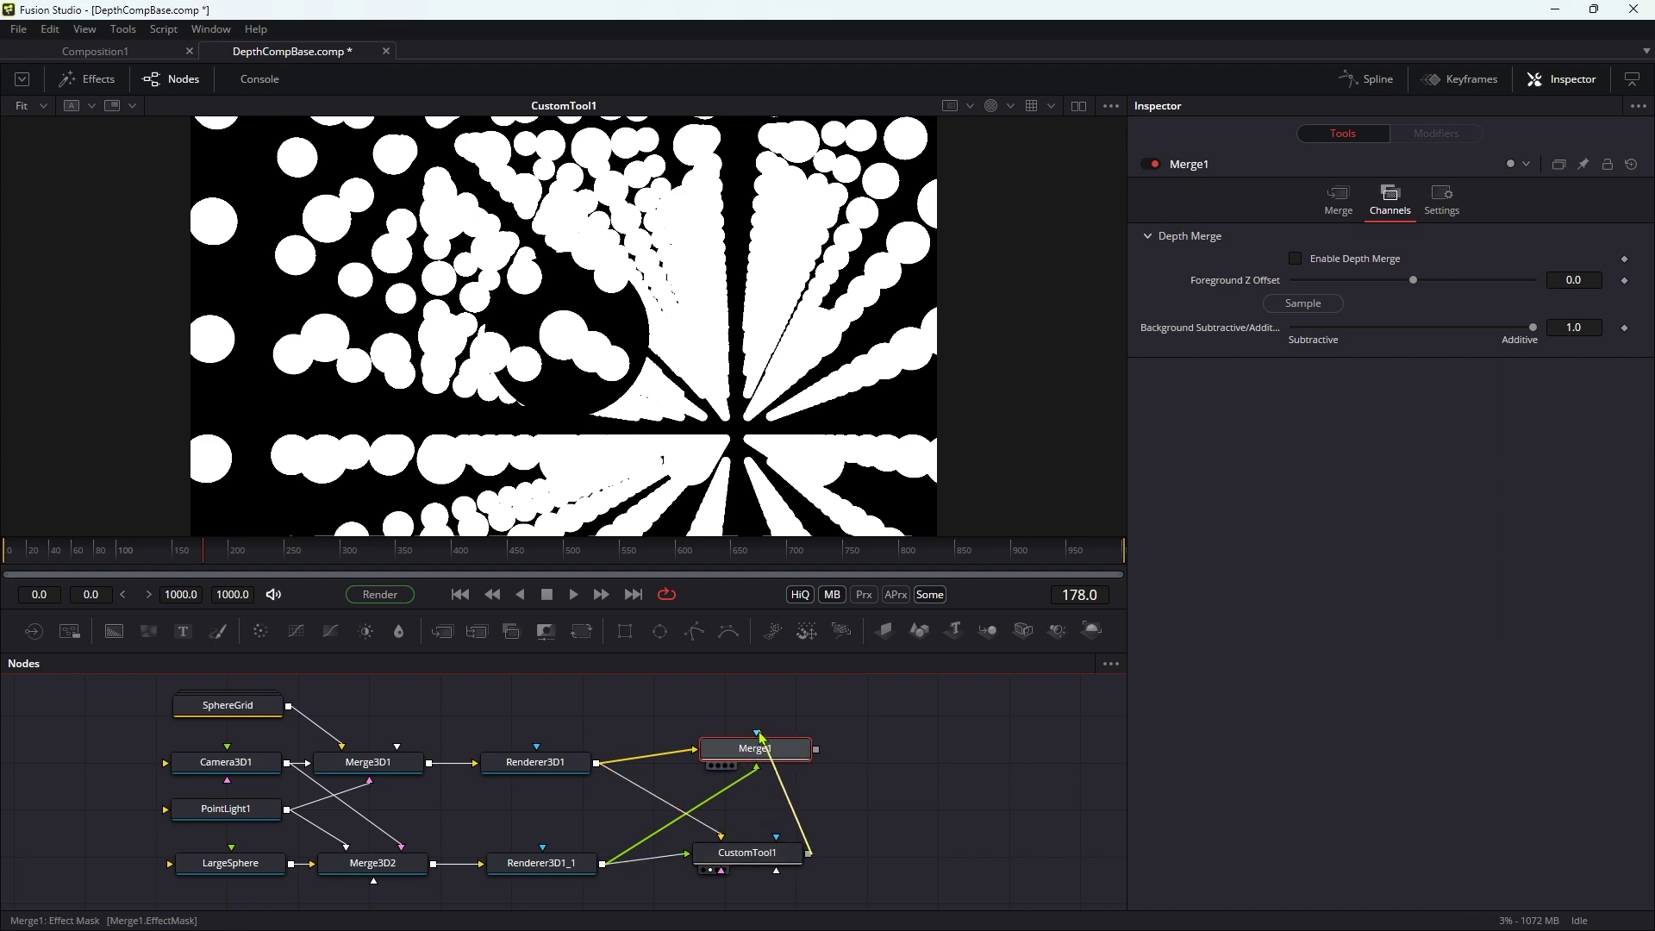
drag(762, 738, 759, 750)
click(801, 791)
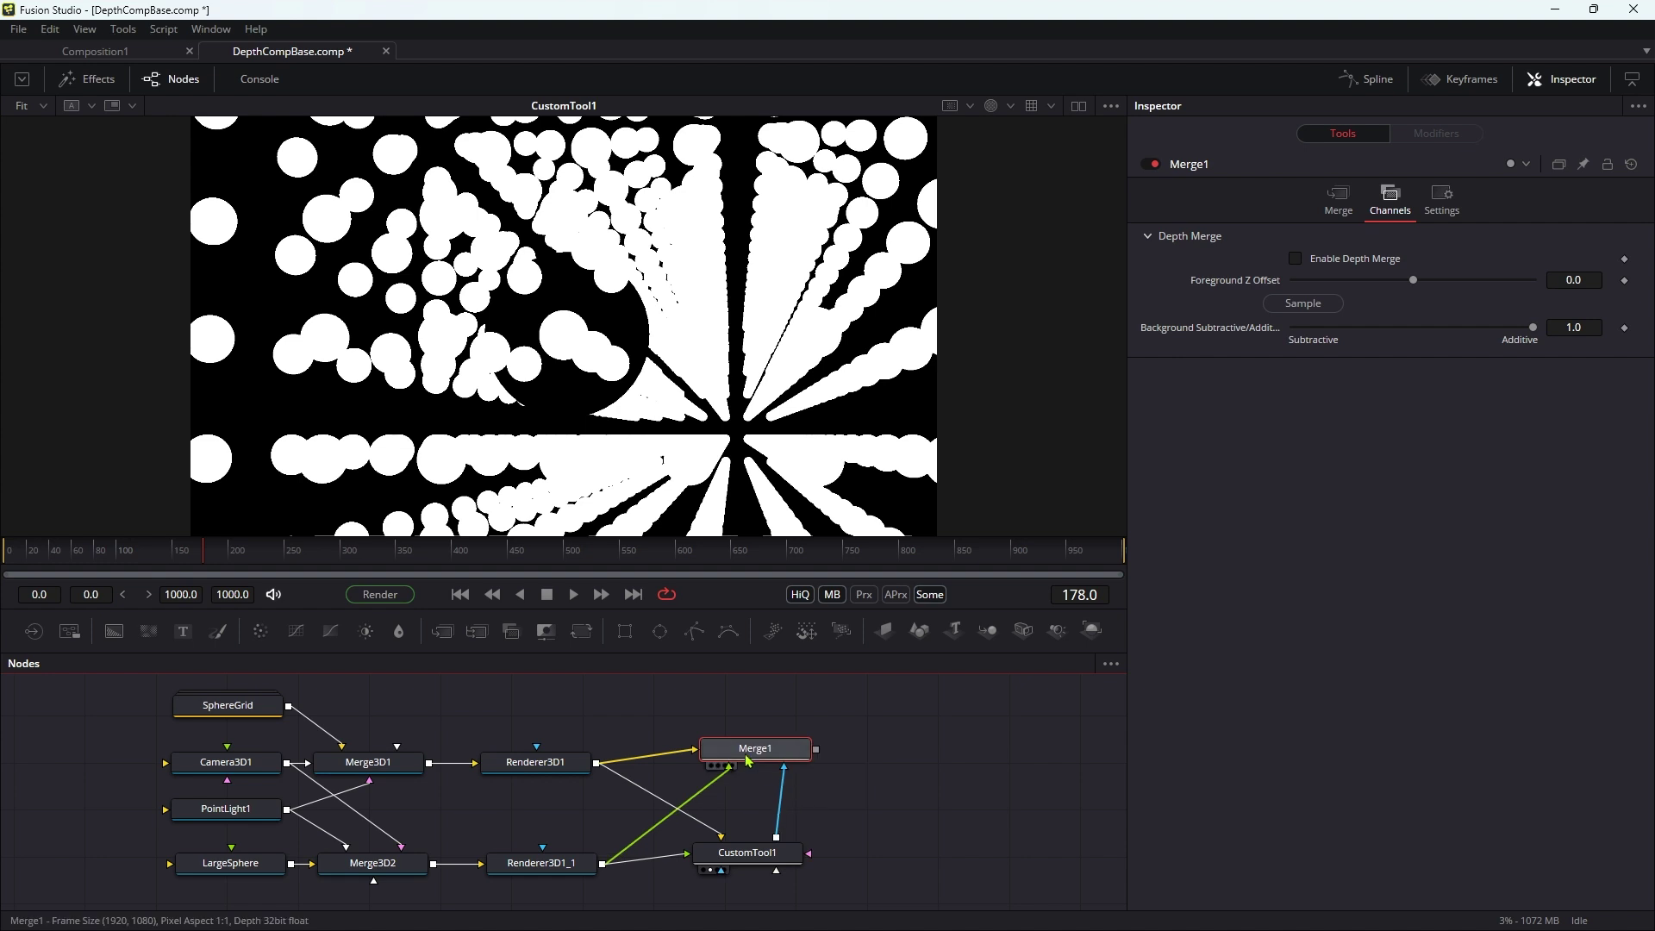
View Merge1 and swap CustomTool1's two image inputs with Ctrl+T
key(1)
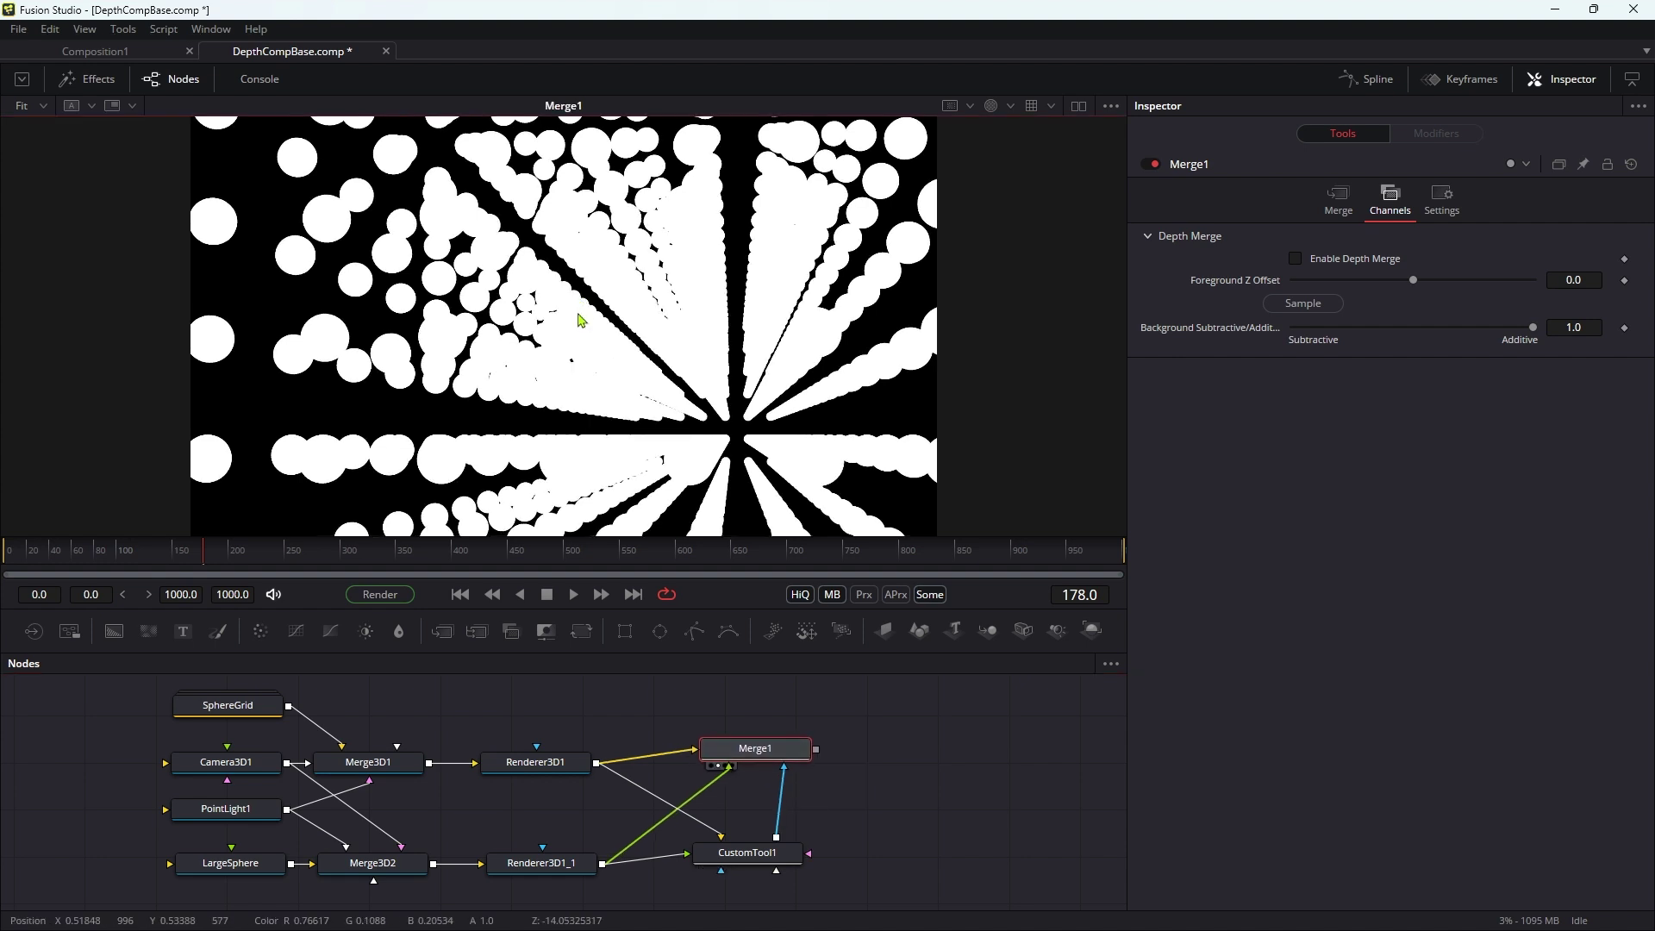
click(764, 871)
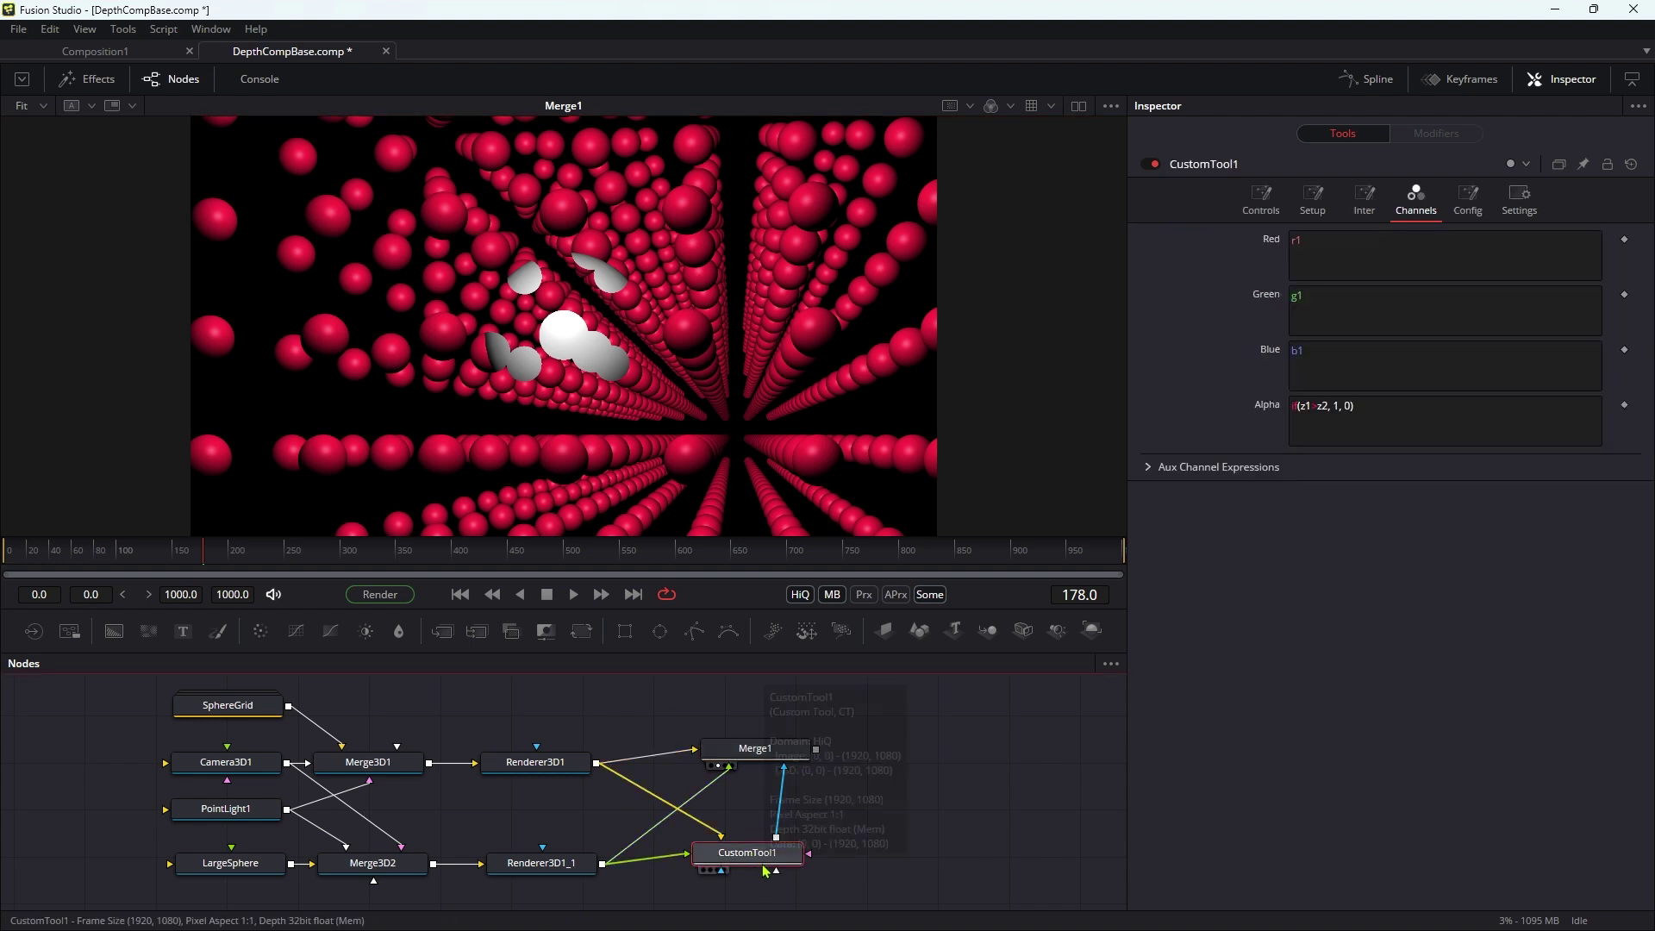
key(ctrl+t)
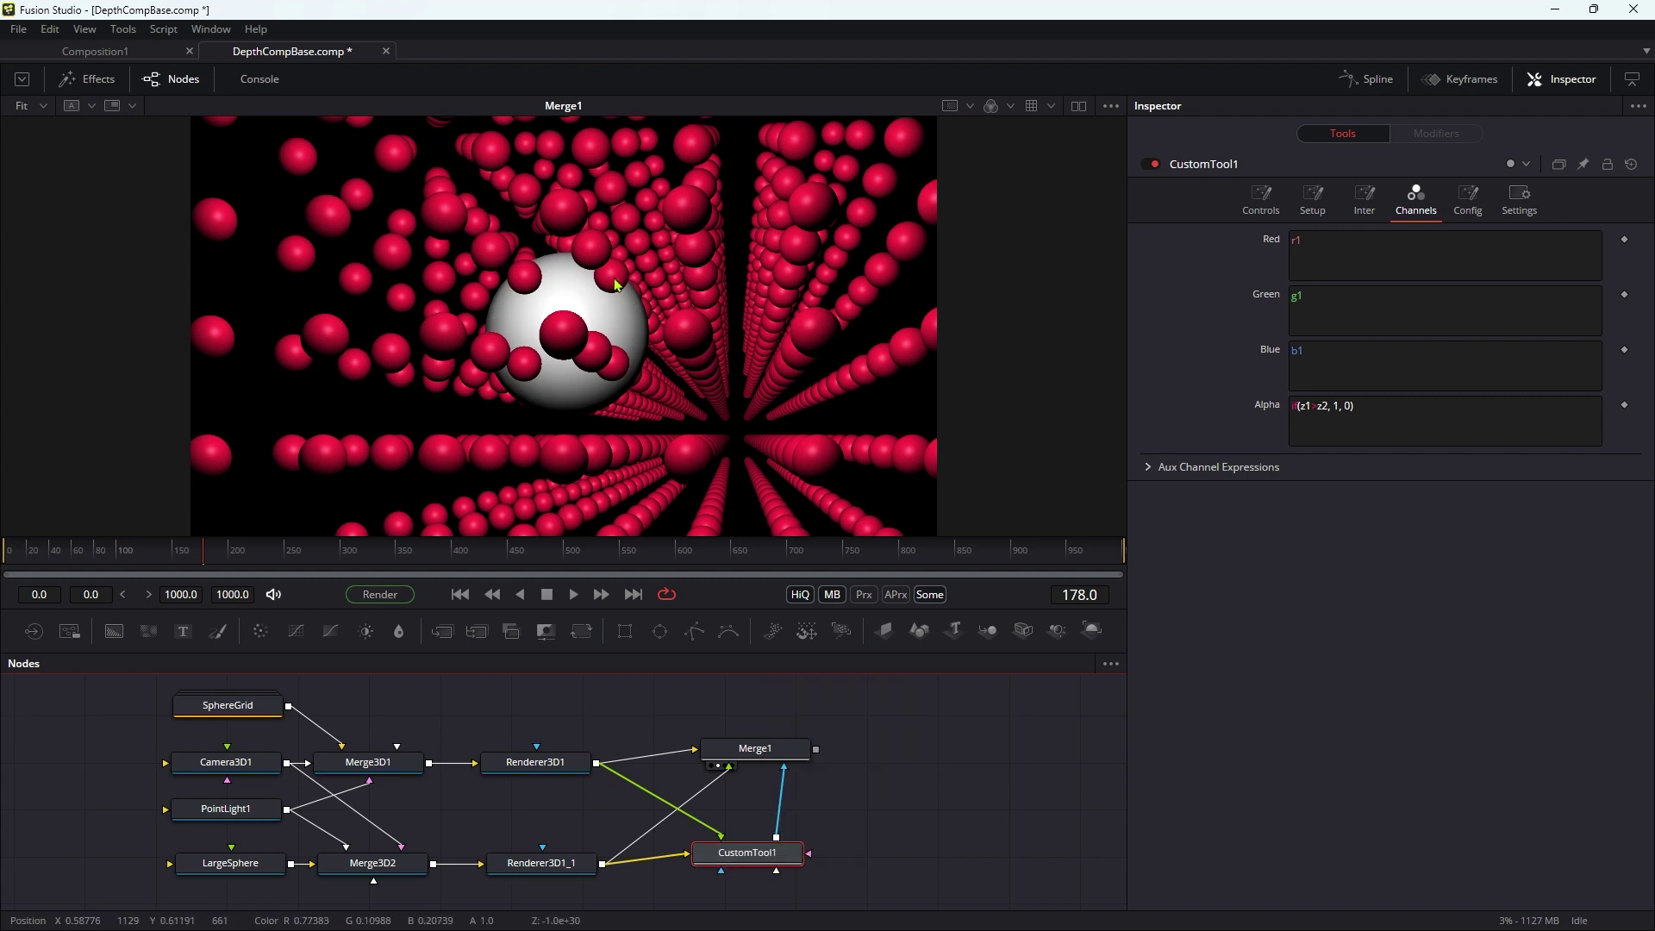
Push LargeSphere's Translation Z back to -7.03 and recheck Merge1's depth settings
click(552, 301)
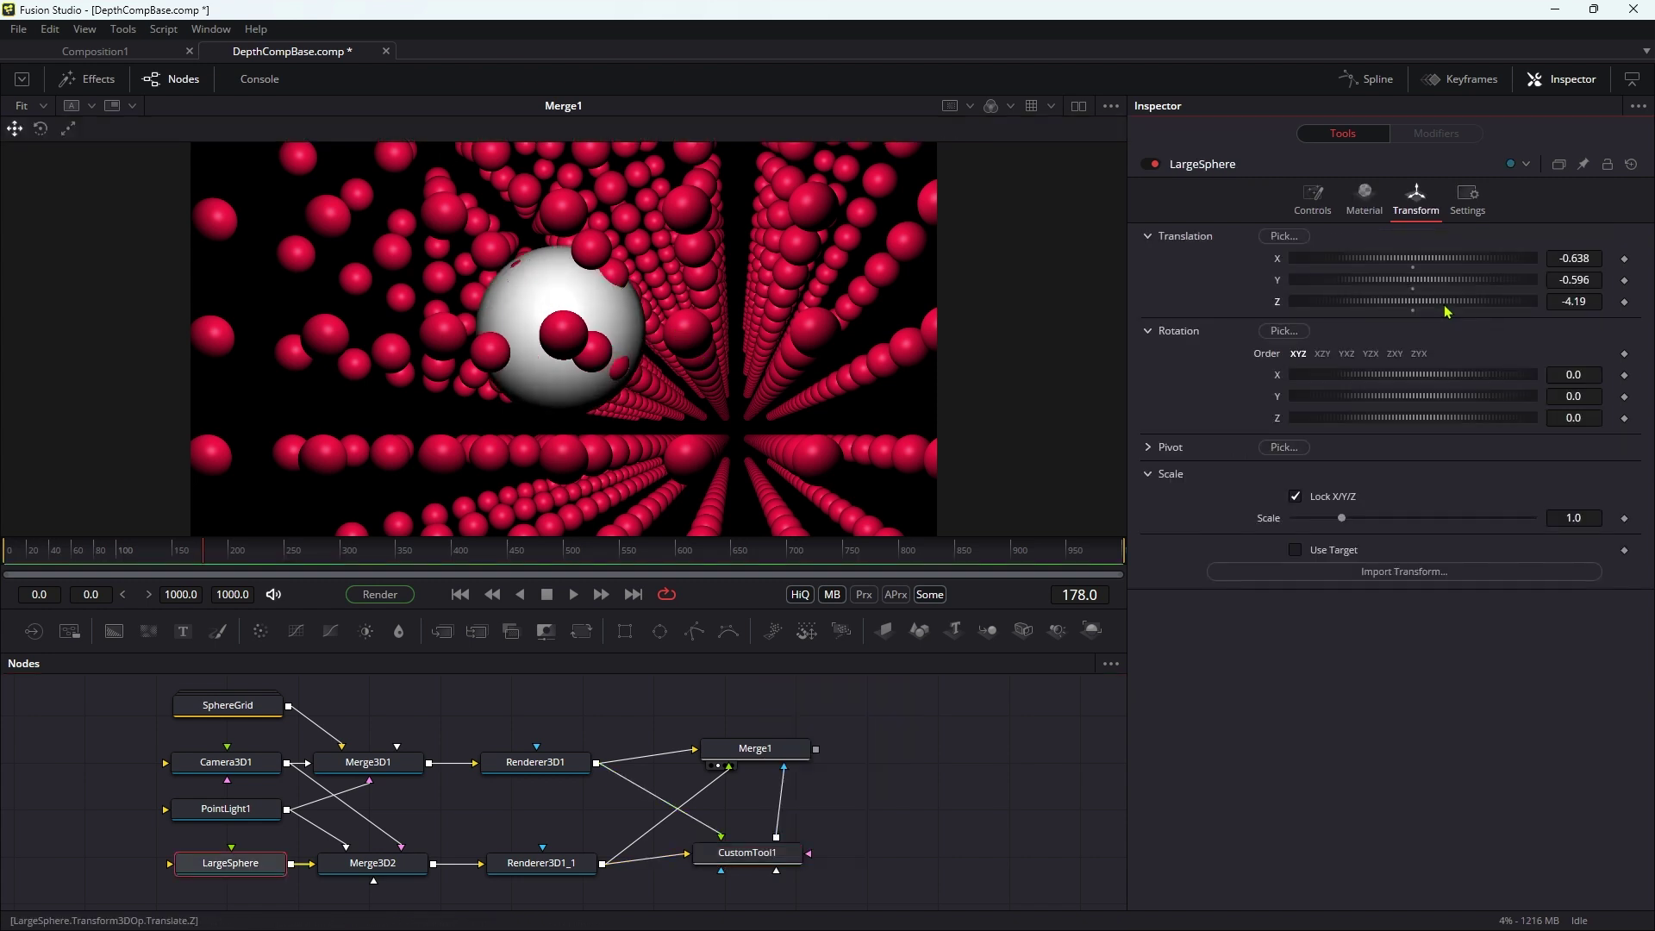
drag(1448, 310, 1396, 363)
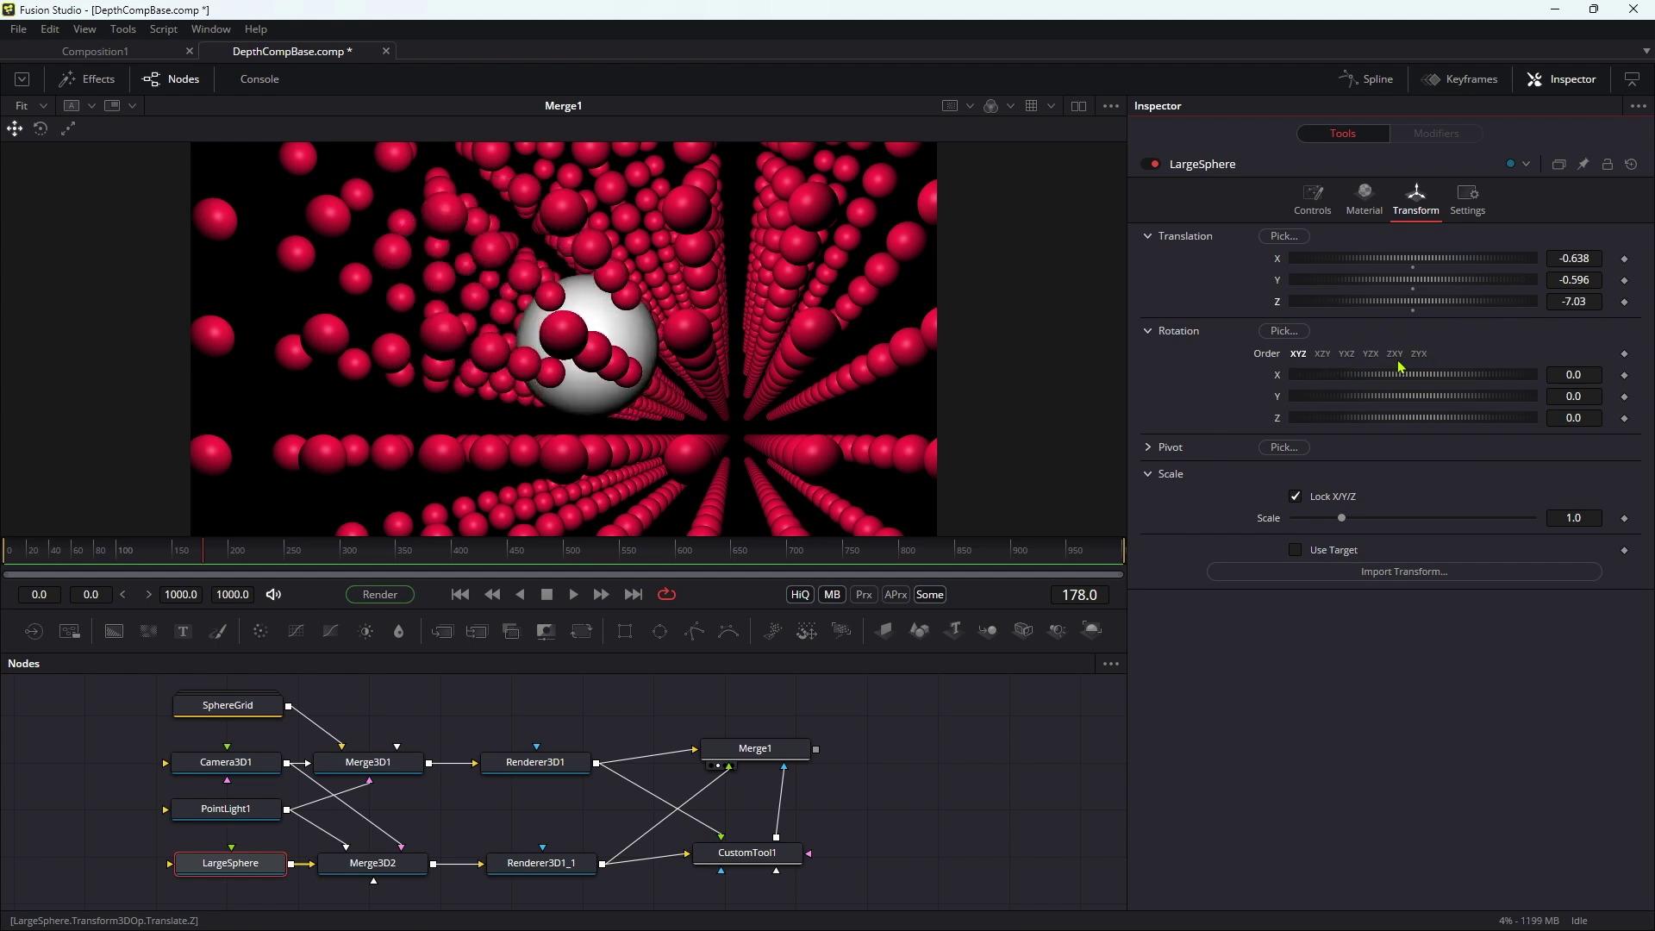
click(753, 757)
click(1390, 198)
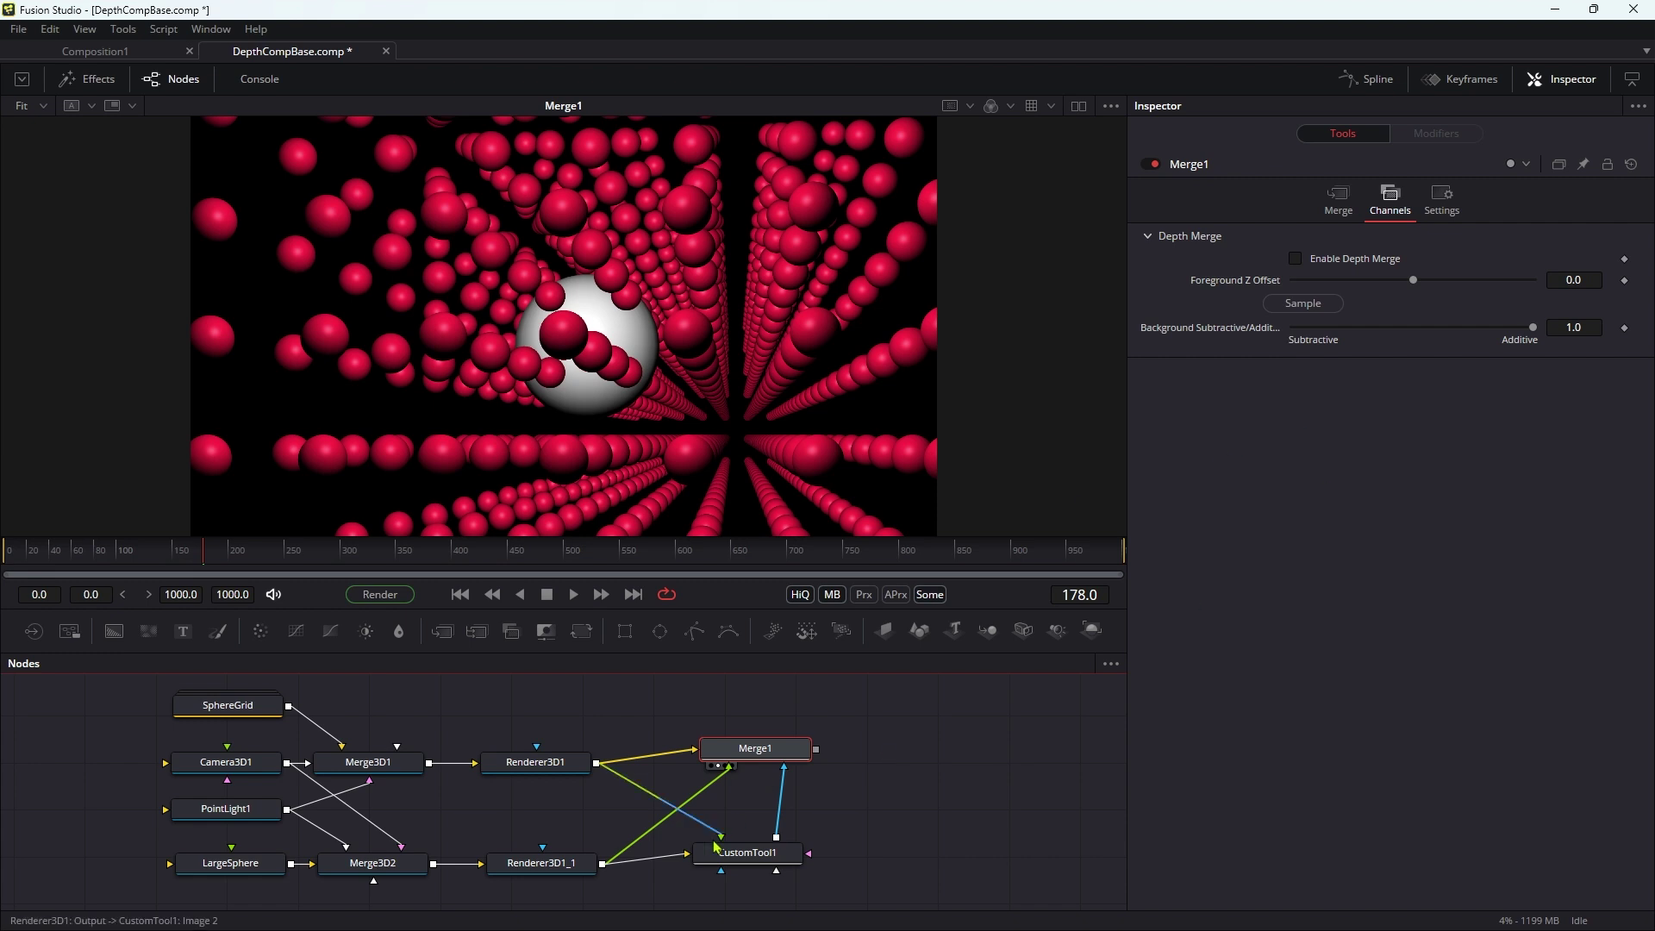
click(738, 855)
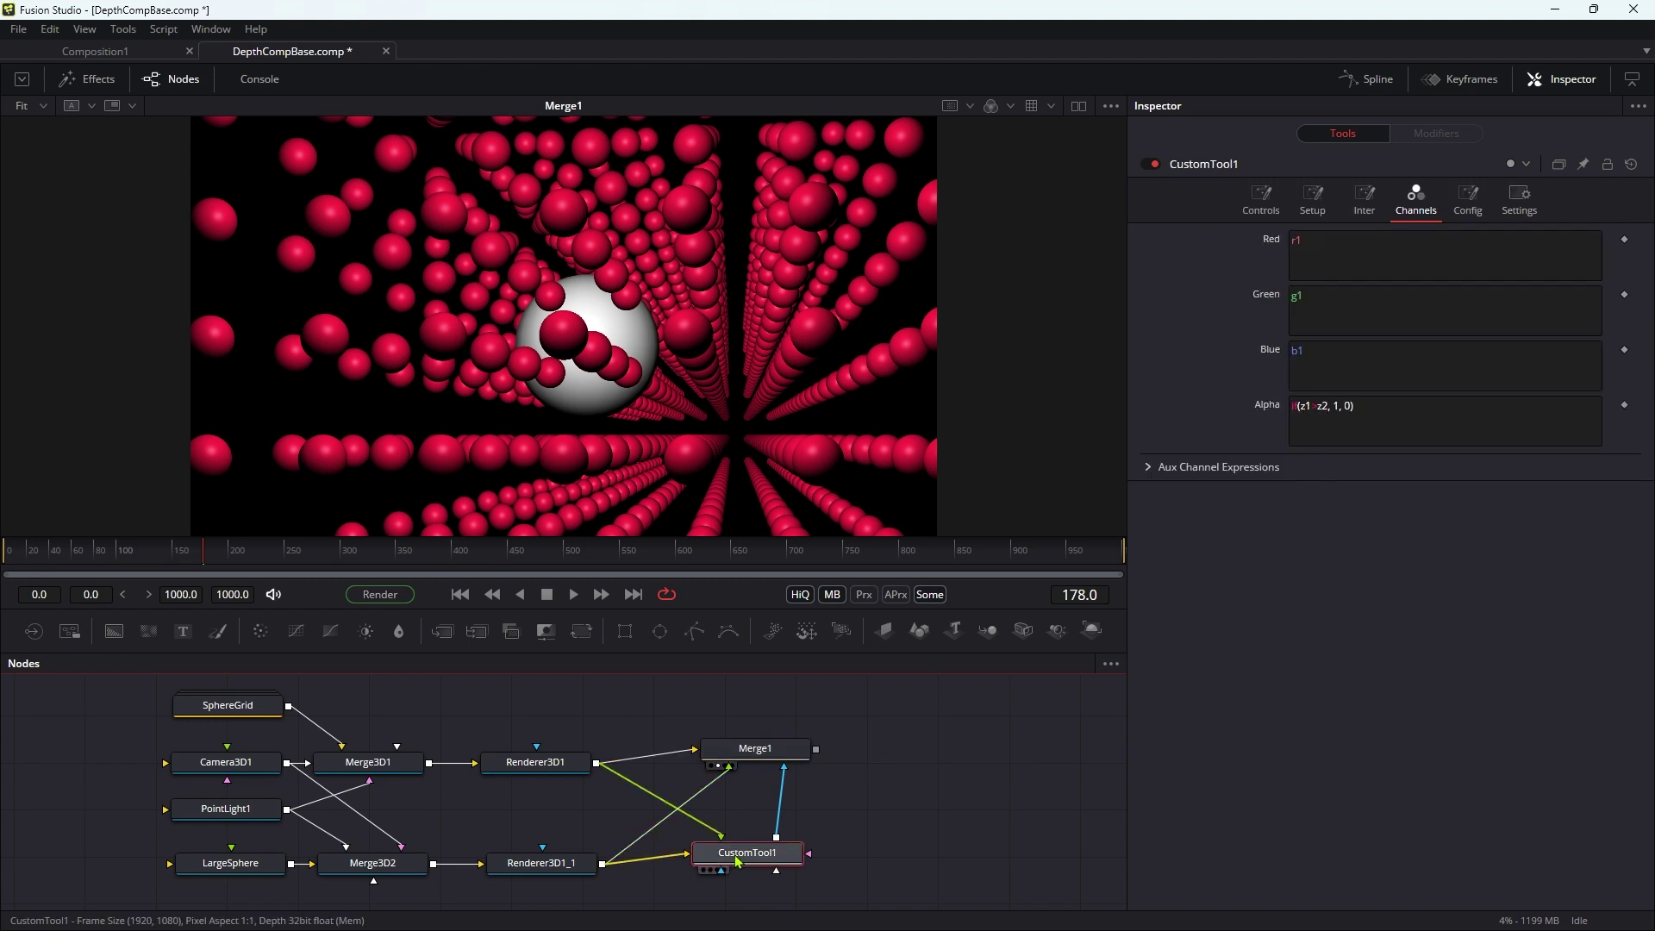
Change CustomTool1's Alpha expression to if(z1+n1>z2, 1, 0)
click(1310, 410)
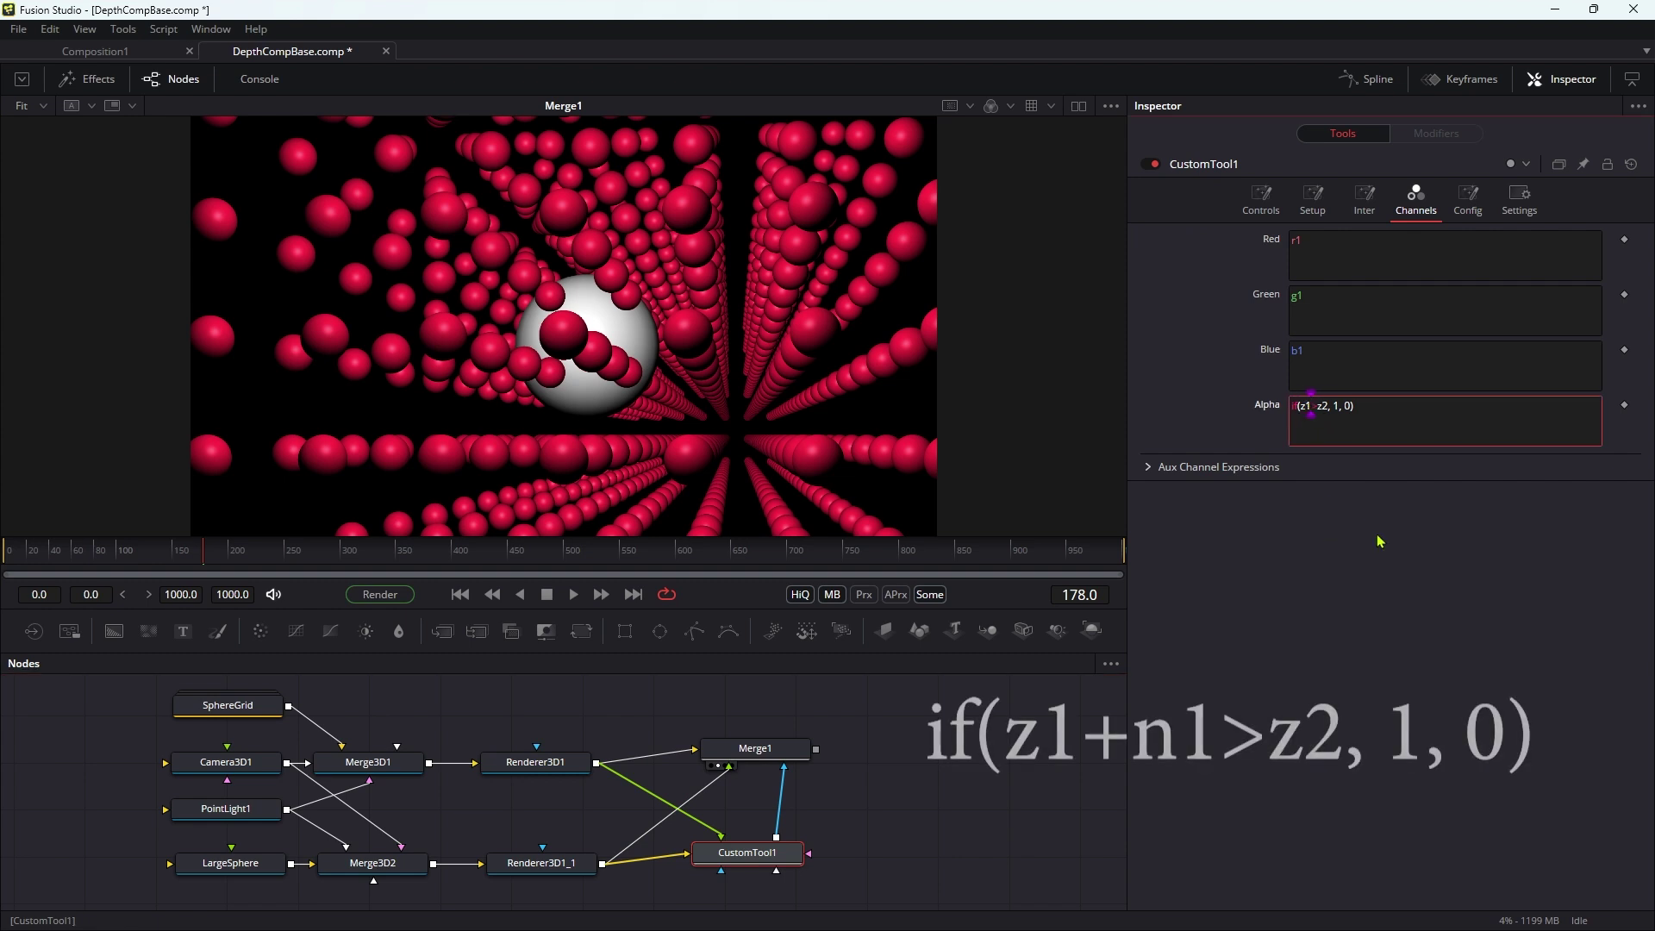
text(+n1)
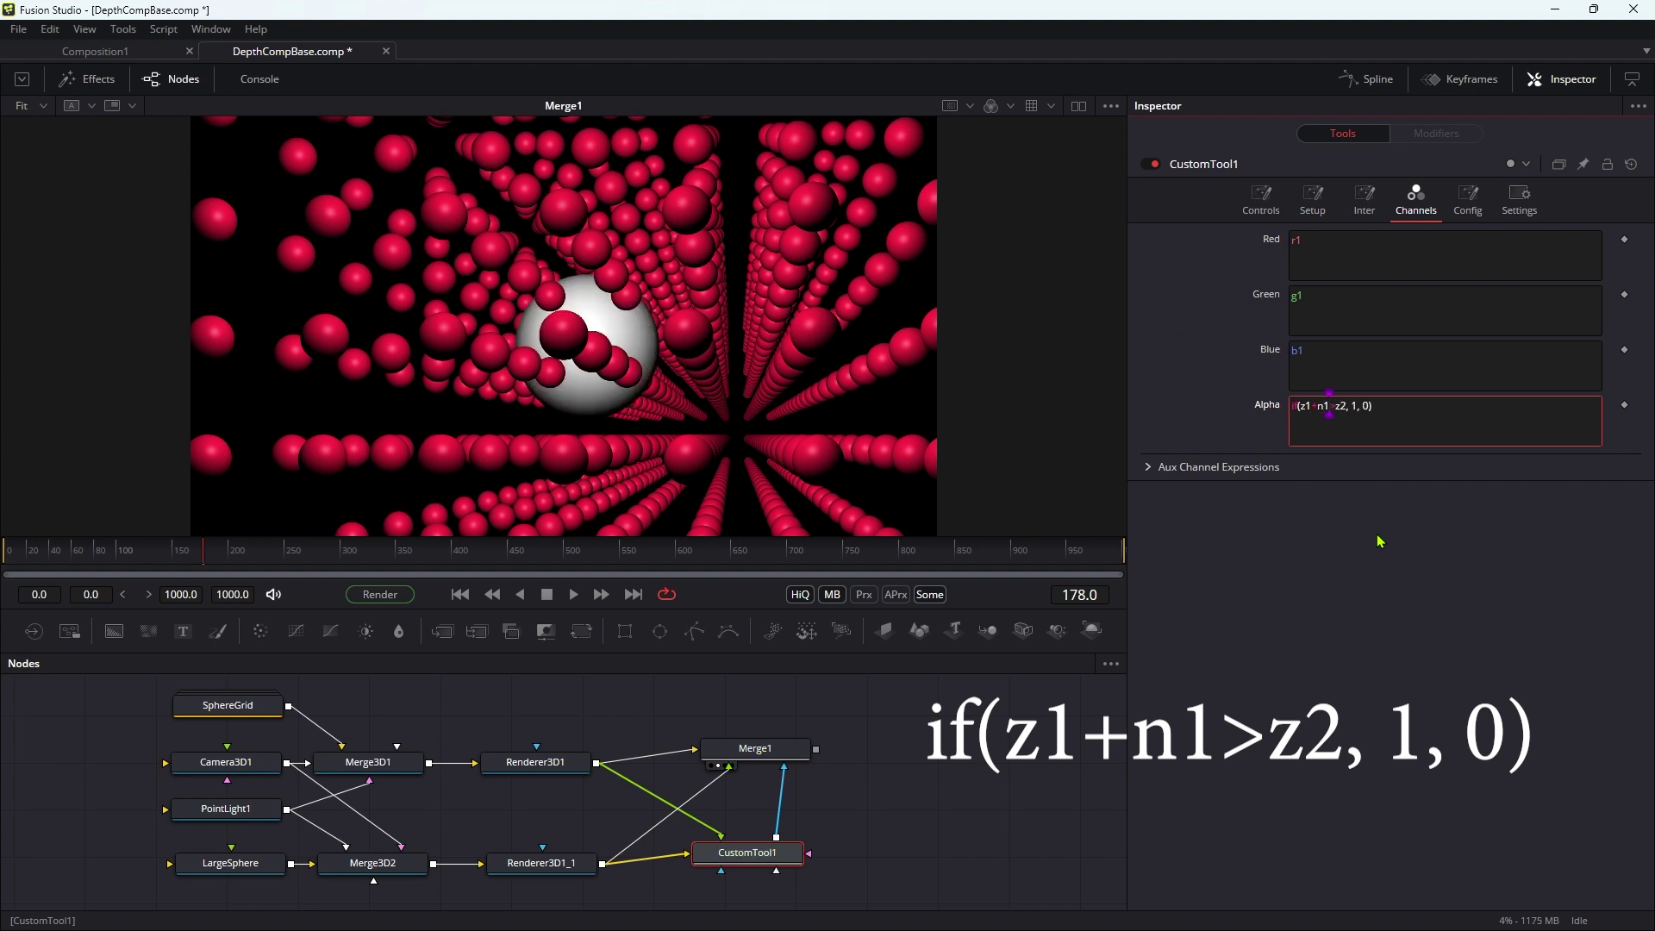
click(746, 867)
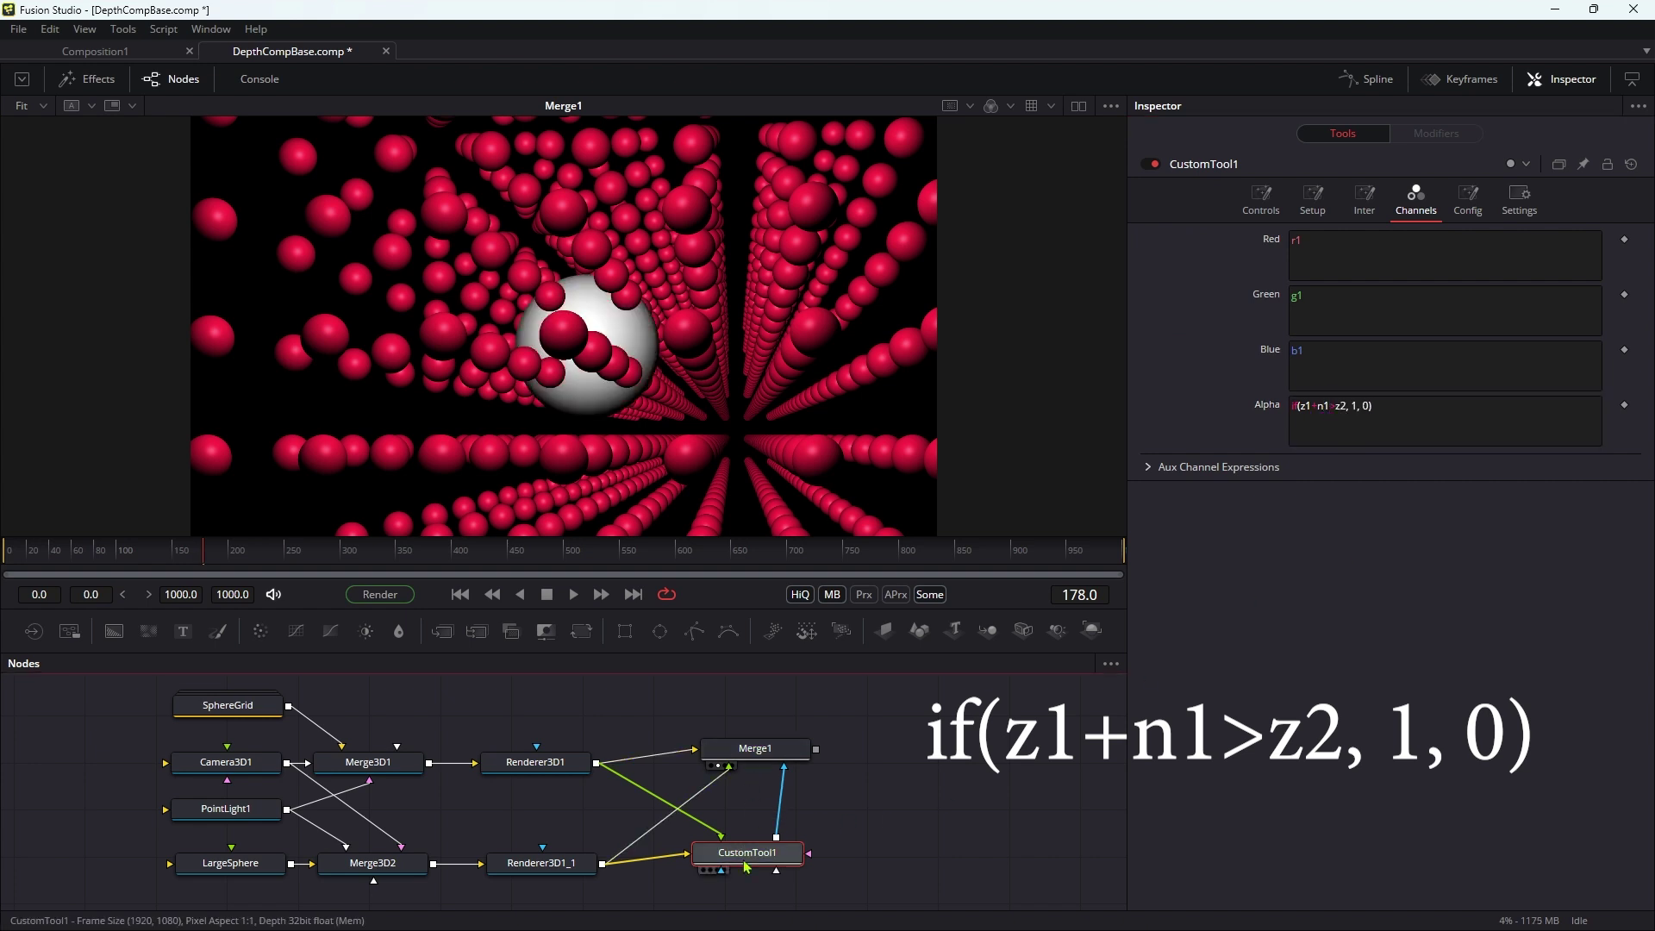
Drag CustomTool1's Number In 1 to a negative offset, ending at -3.014
click(1261, 200)
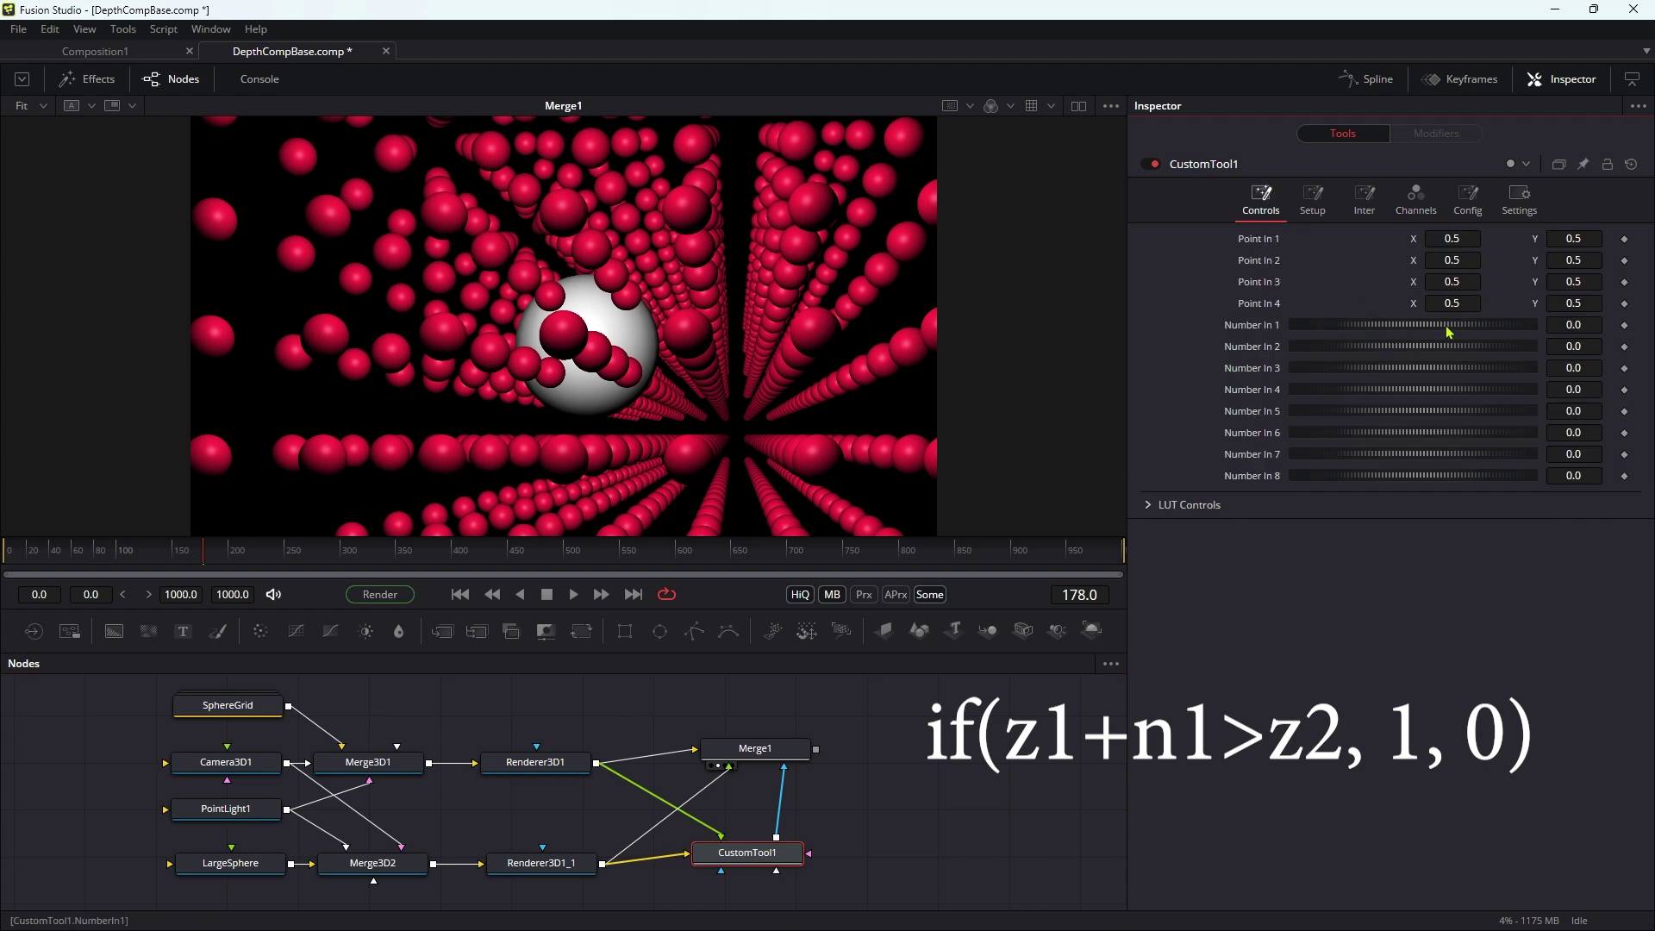
mouse_move(1451, 333)
mouse_down()
mouse_move(1389, 329)
mouse_move(1457, 330)
mouse_move(1477, 355)
mouse_move(1525, 330)
mouse_move(480, 230)
mouse_move(601, 720)
mouse_up()
key(ctrl+z)
key(ctrl+z)
Reset CustomTool1's Number In 1 to 0
click(757, 750)
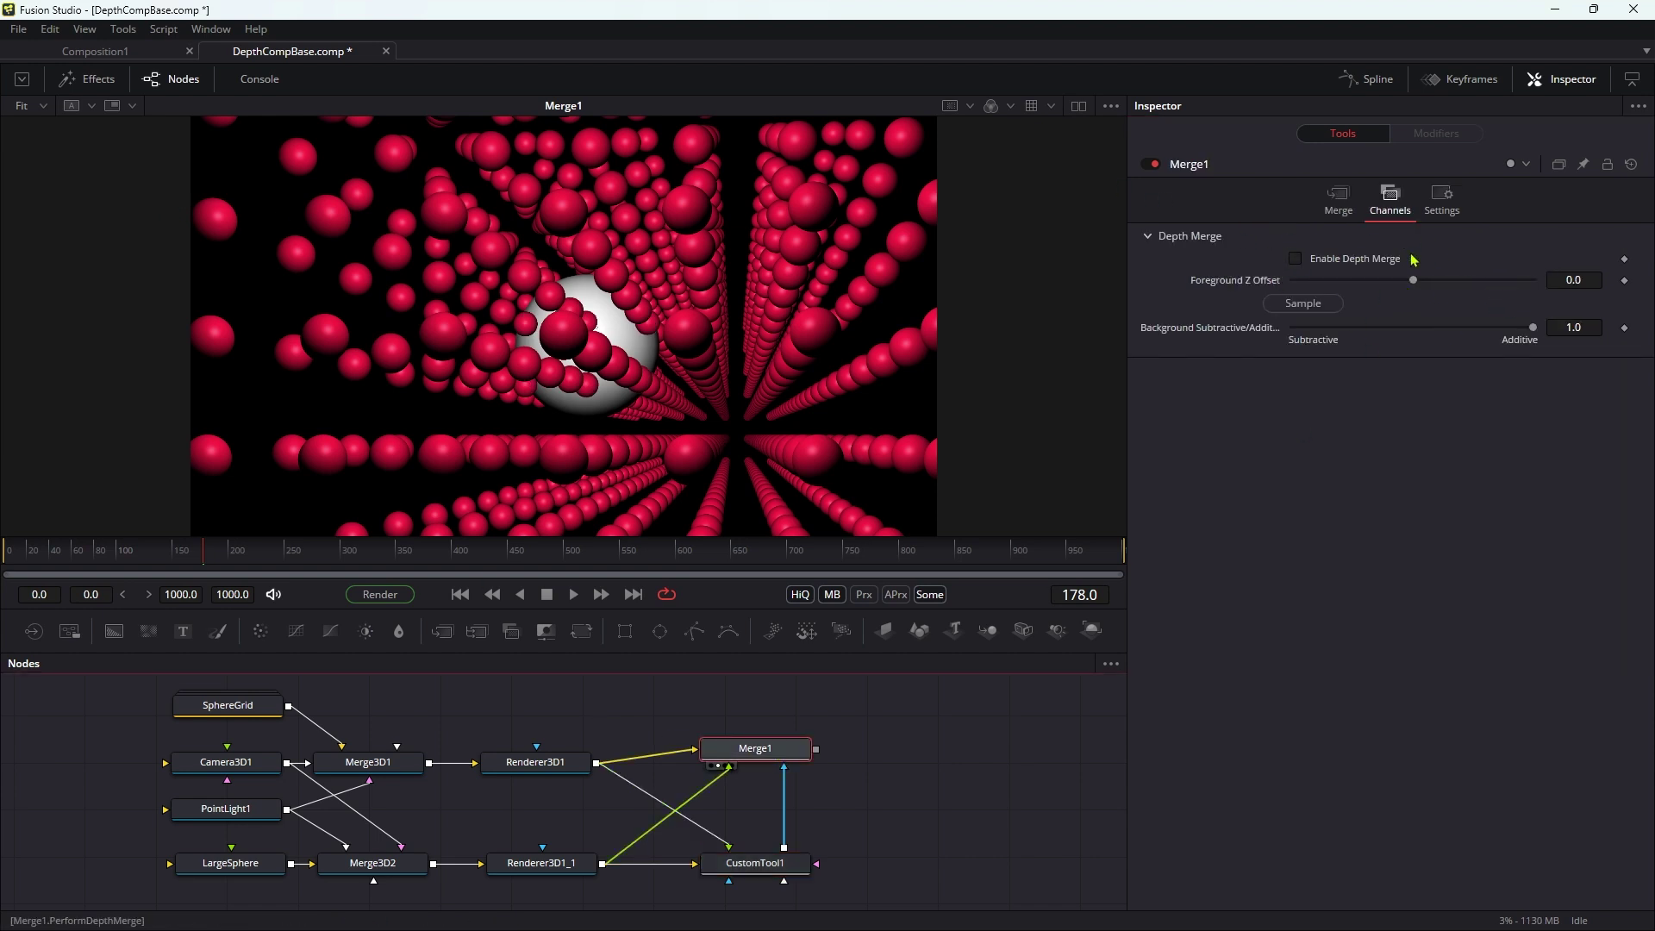
click(755, 863)
click(1593, 323)
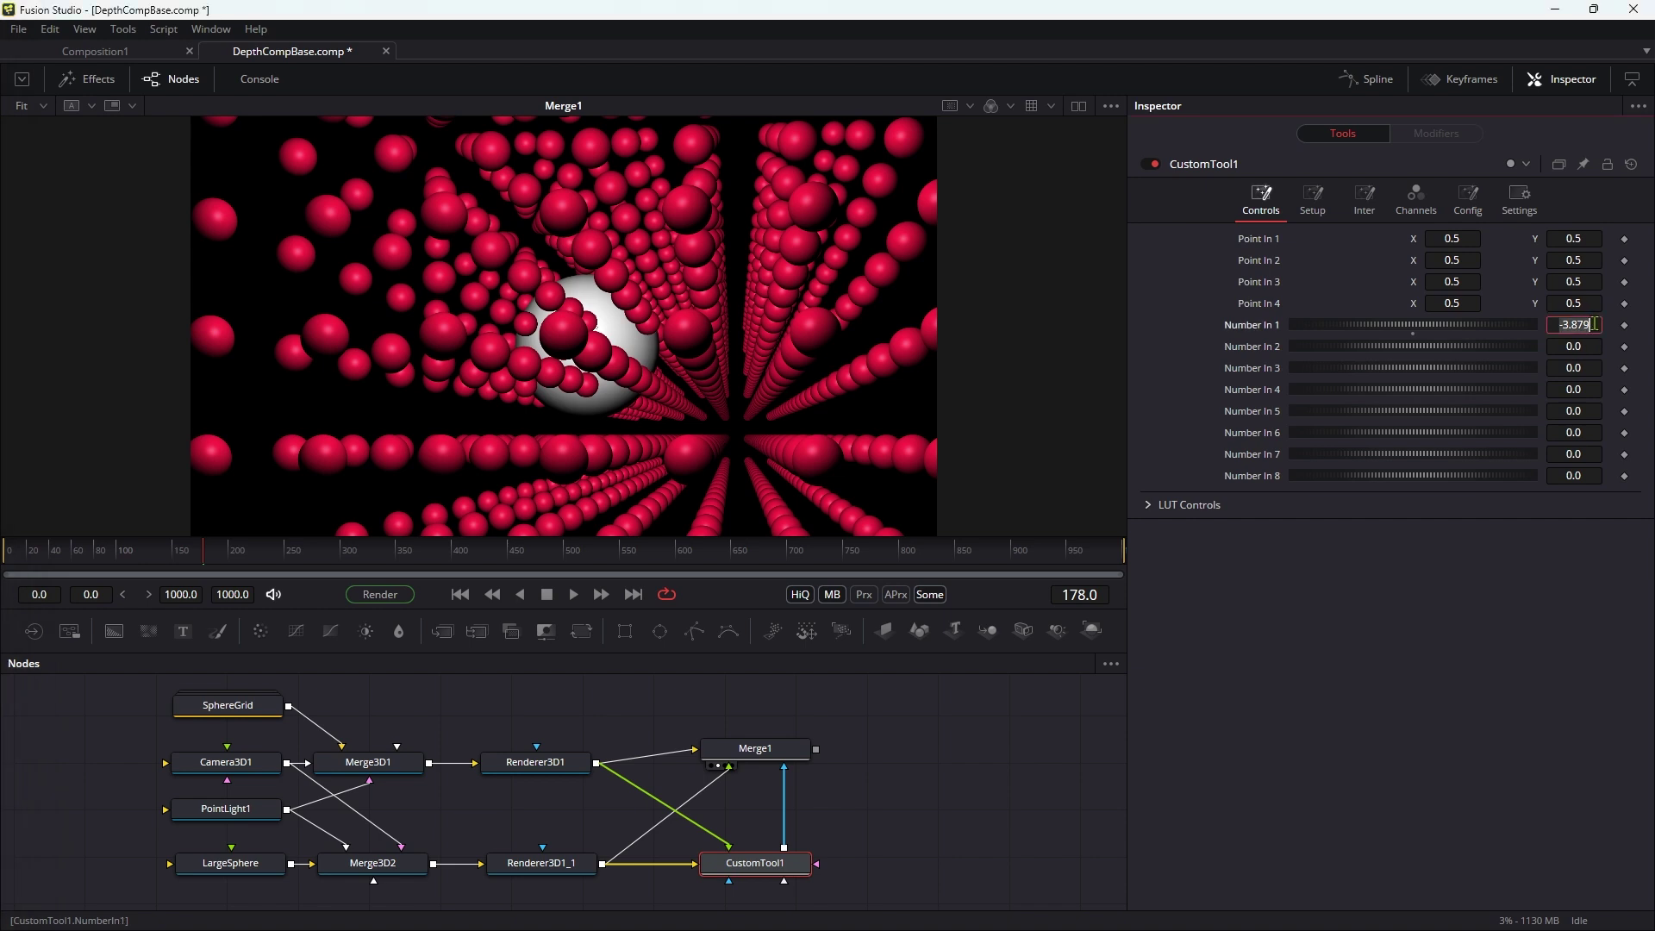
text(0)
key(Tab)
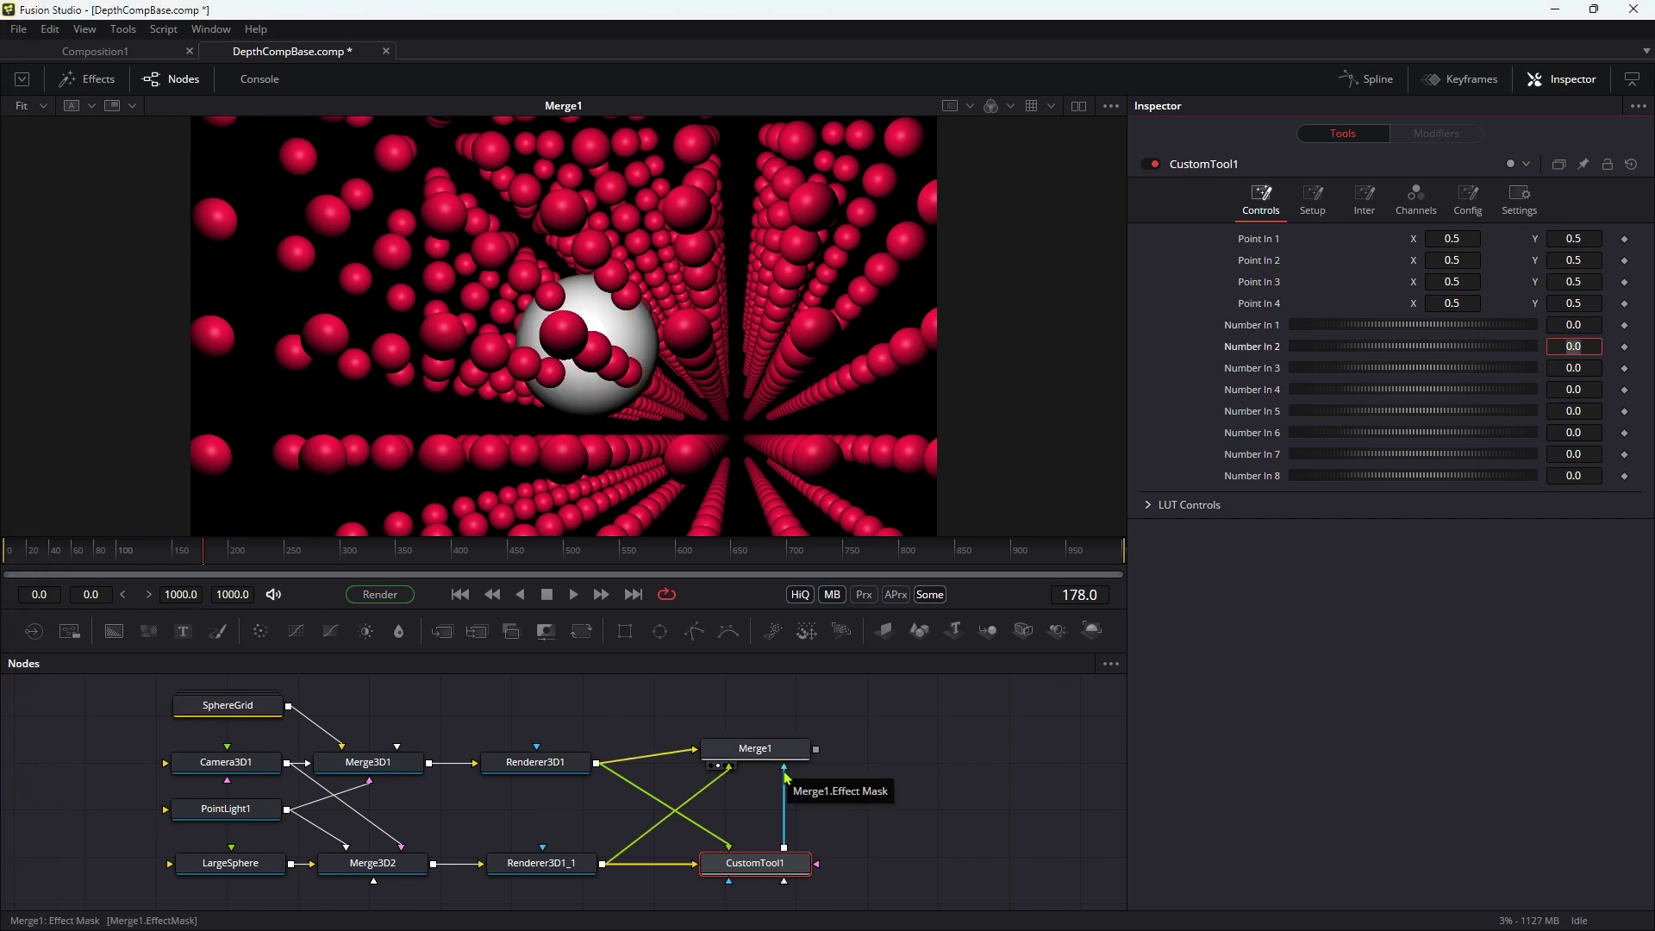
Detach CustomTool1's mask from Merge1 and enable Merge1's depth merge
drag(783, 766, 752, 750)
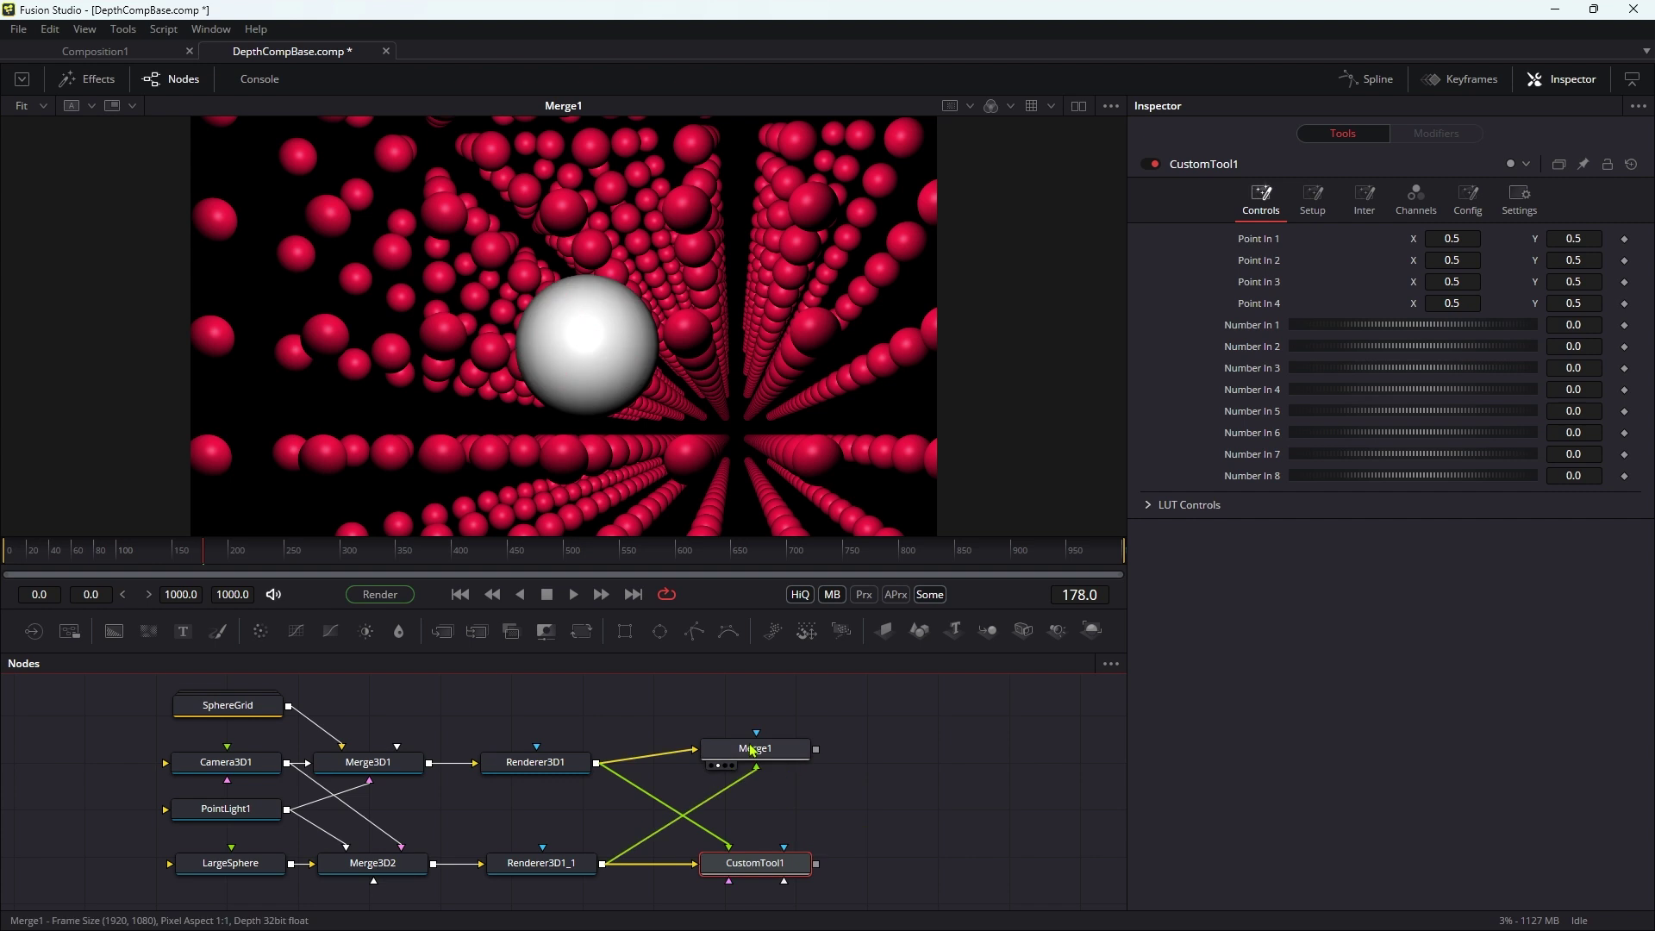
click(763, 755)
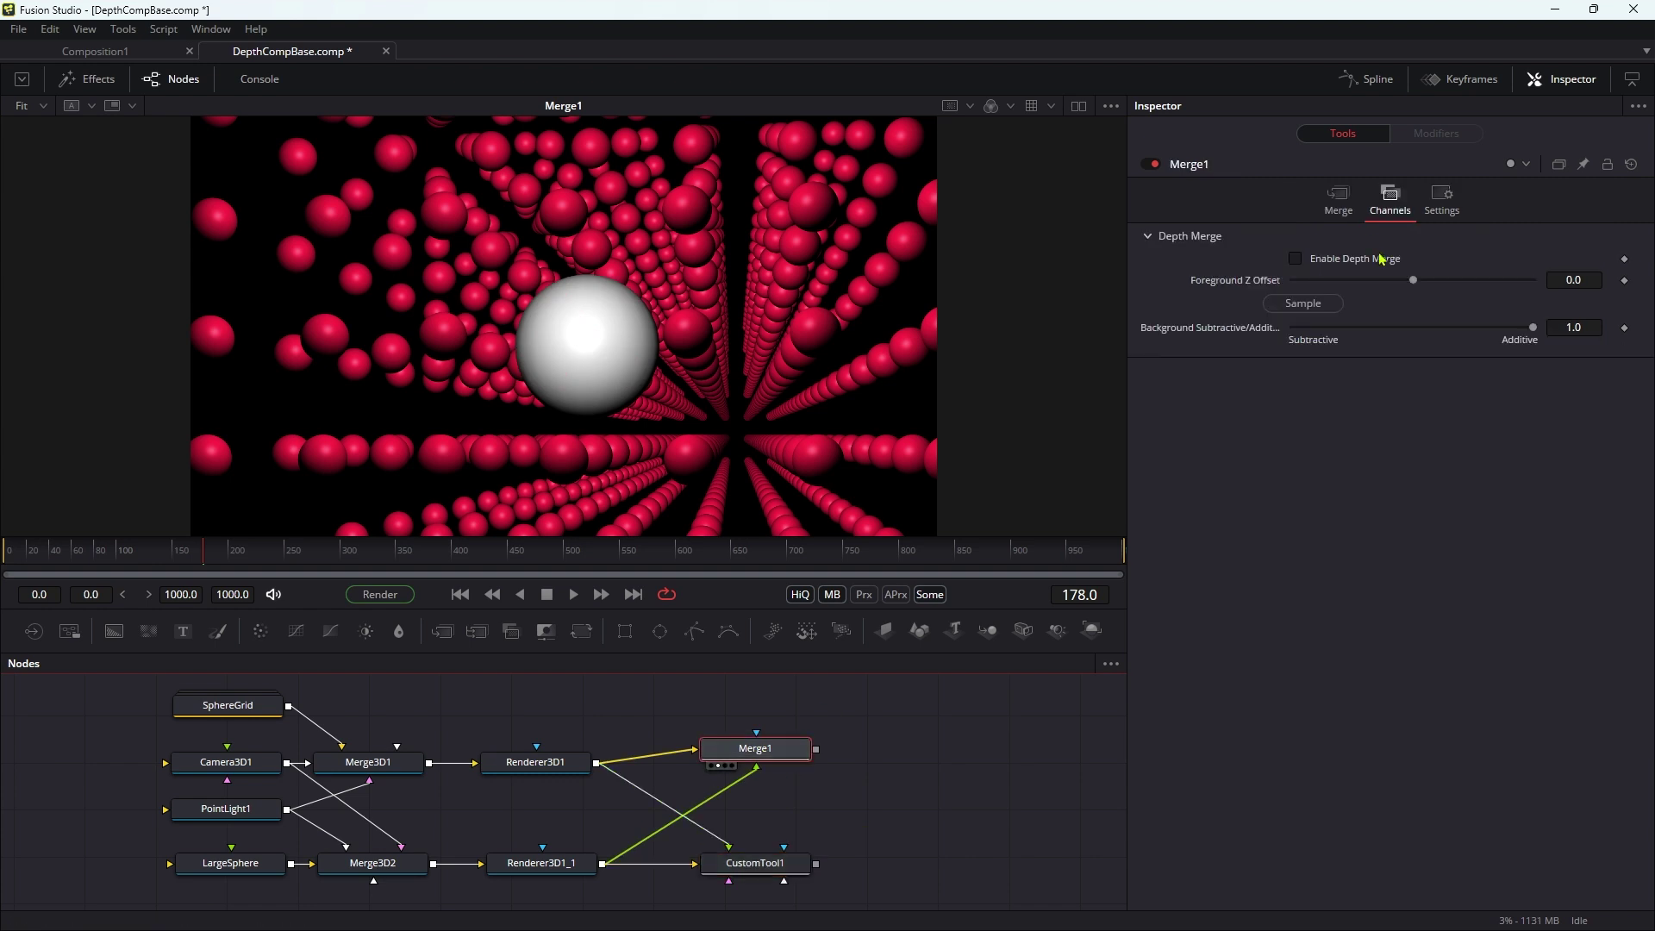
click(1295, 259)
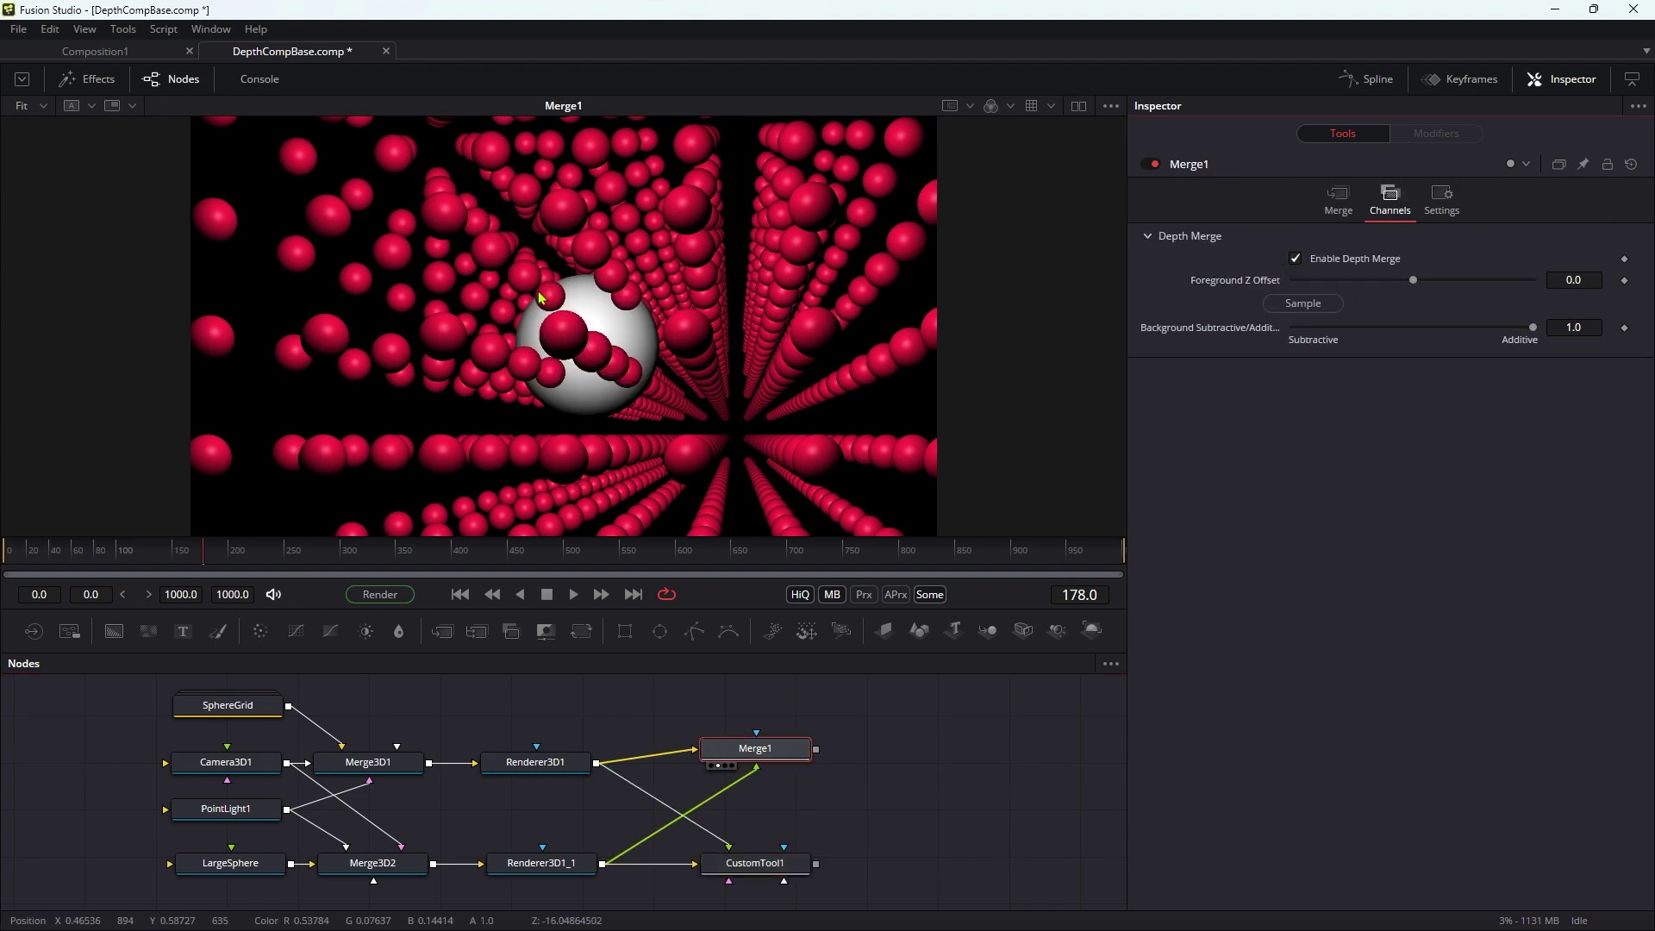
scroll(618, 354, up, 3)
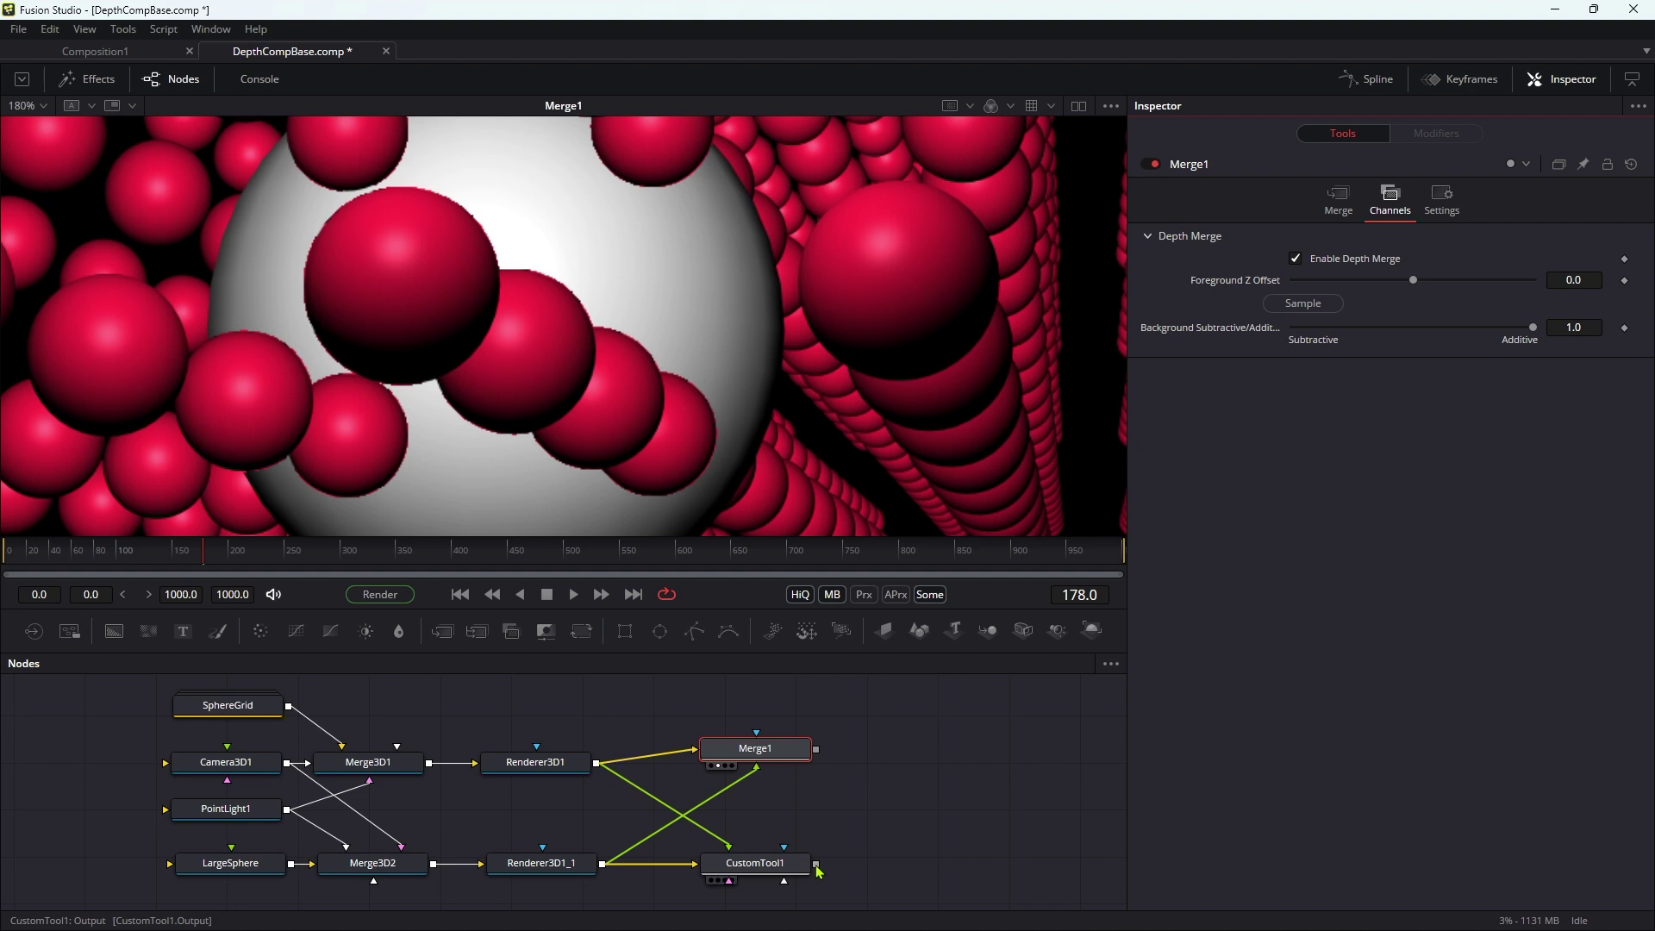
Reconnect CustomTool1 to Merge1's mask and insert a Blur node after CustomTool1
drag(818, 871, 772, 753)
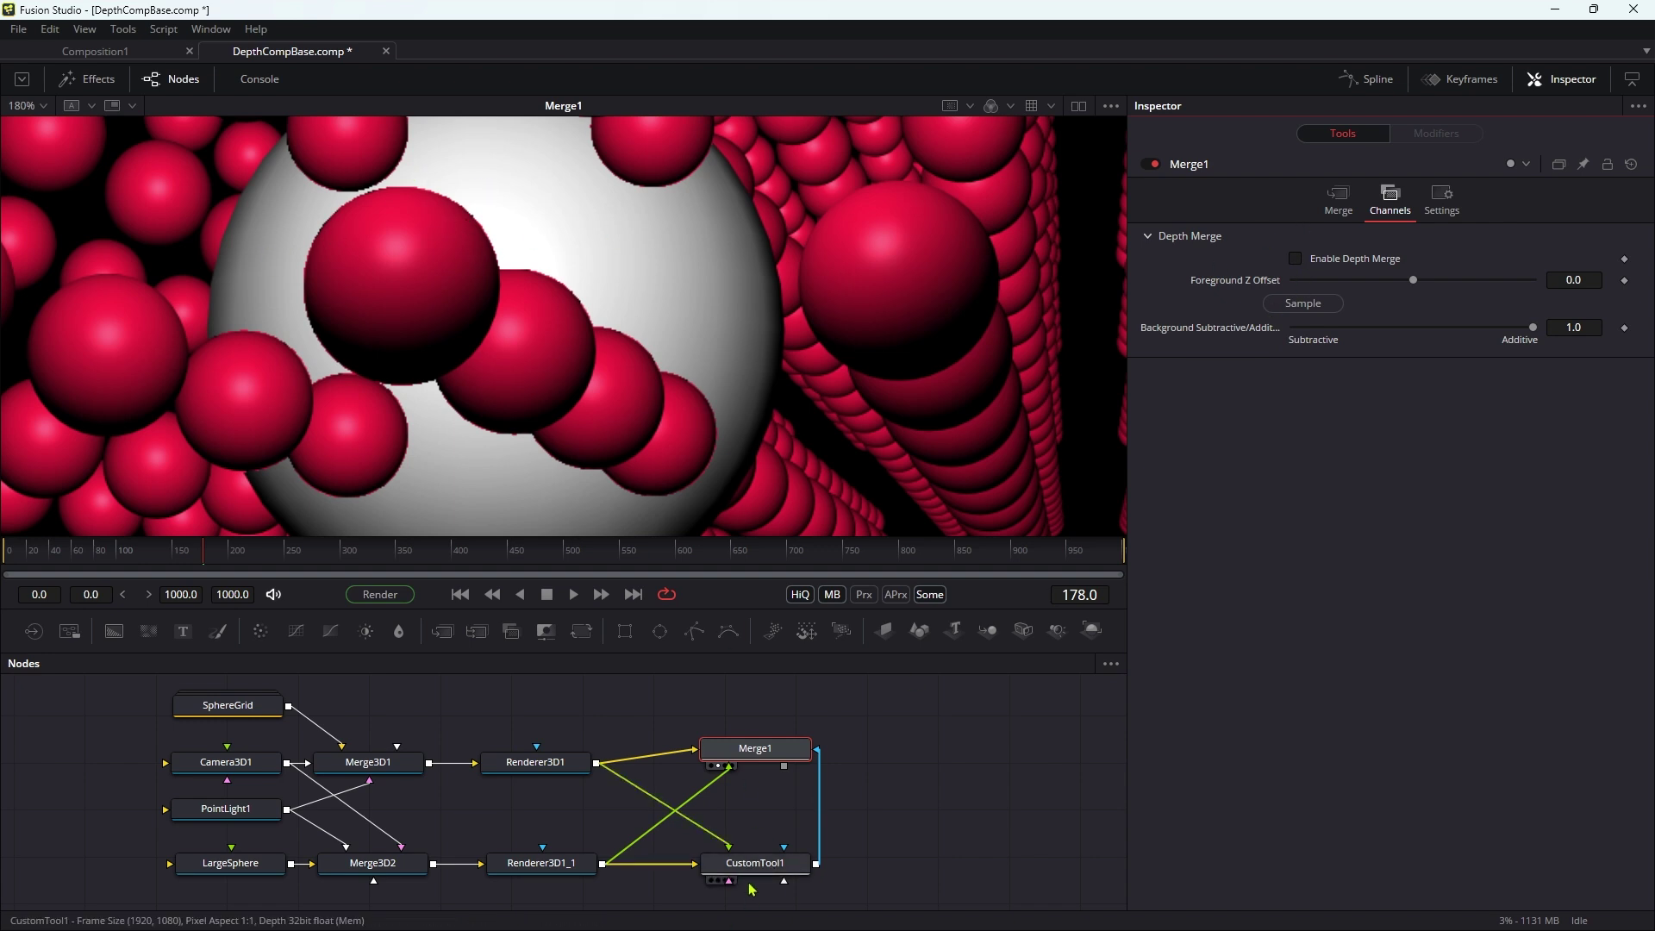
mouse_move(765, 877)
mouse_down()
mouse_move(778, 892)
mouse_move(776, 876)
mouse_up()
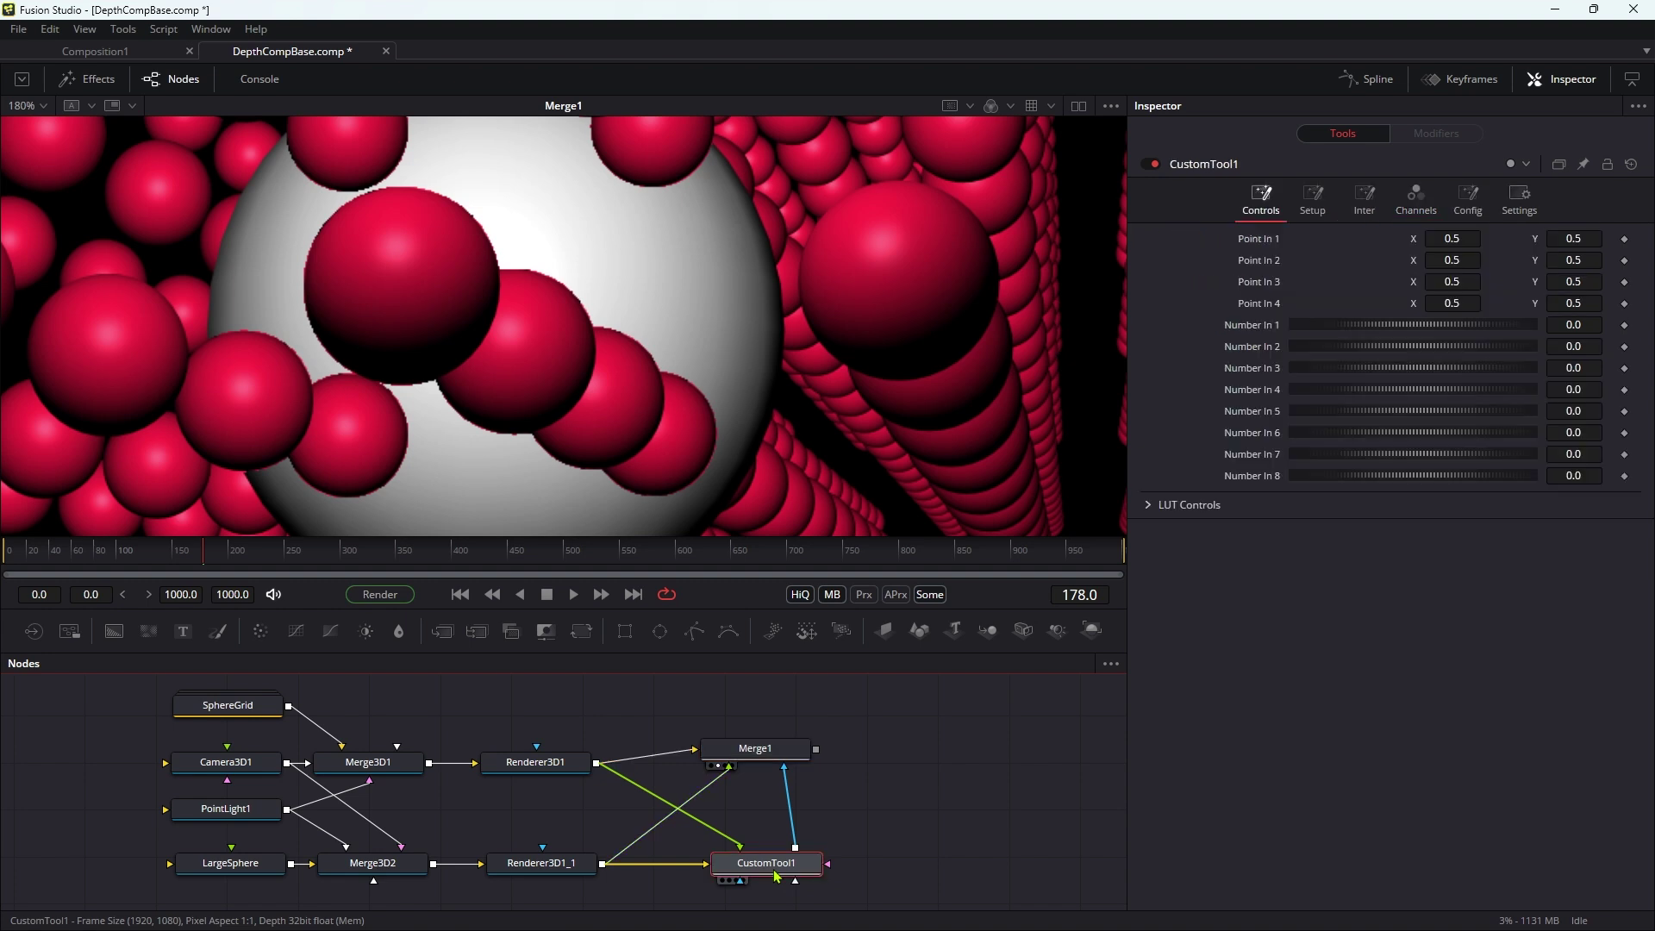
key(shift+space)
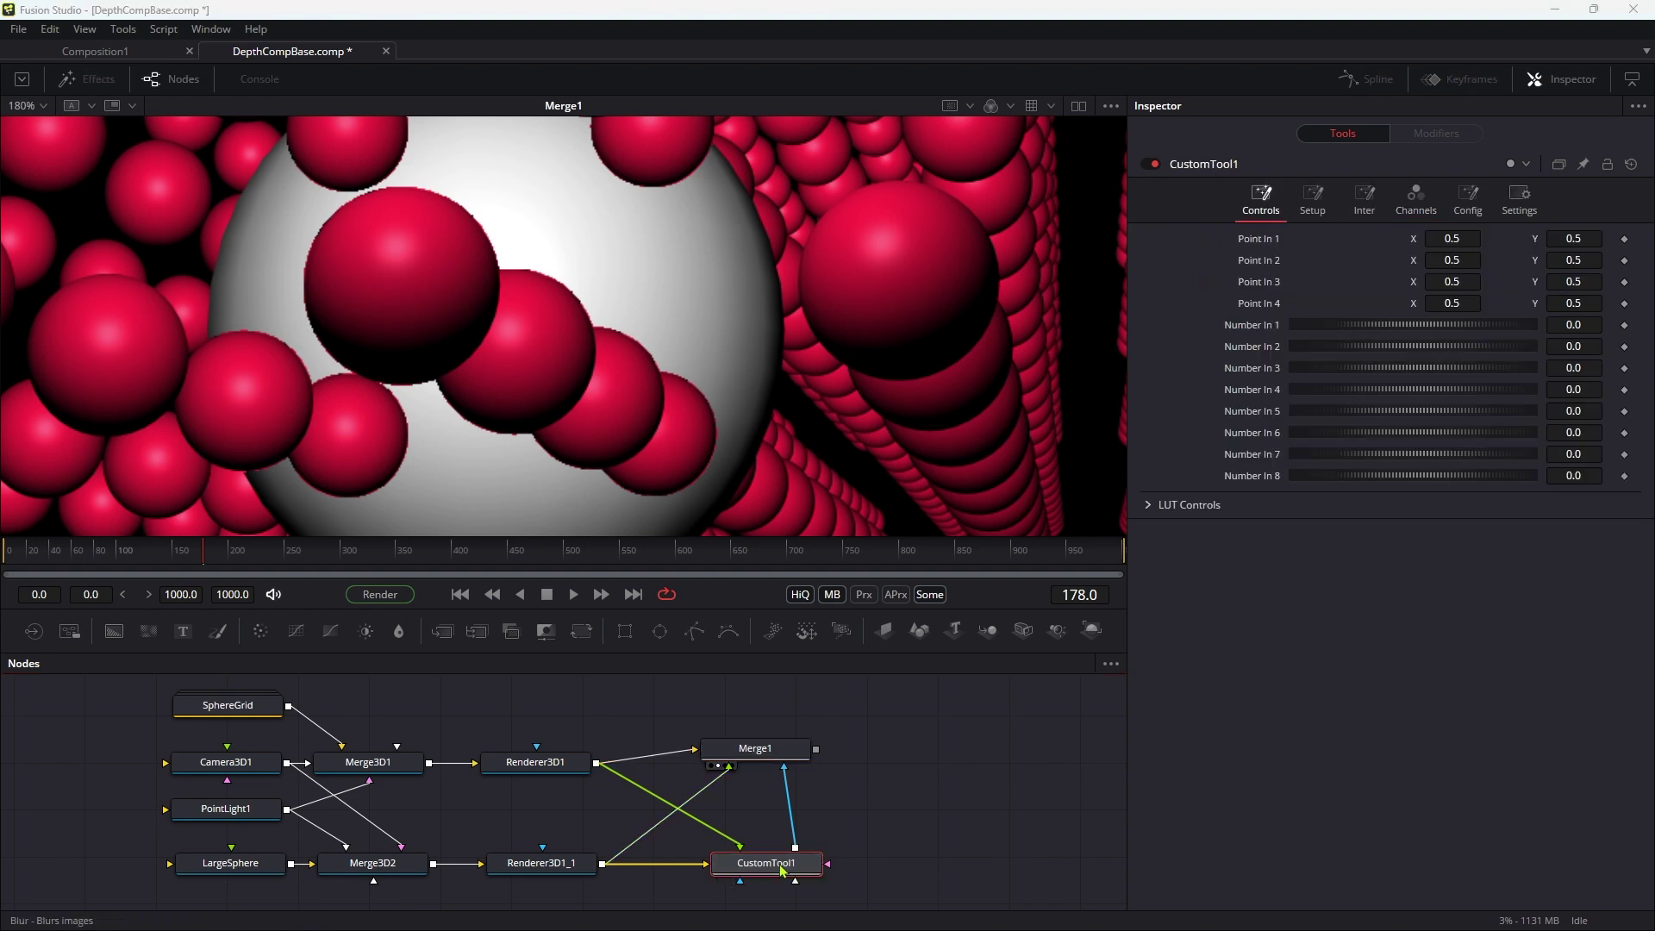
key(Return)
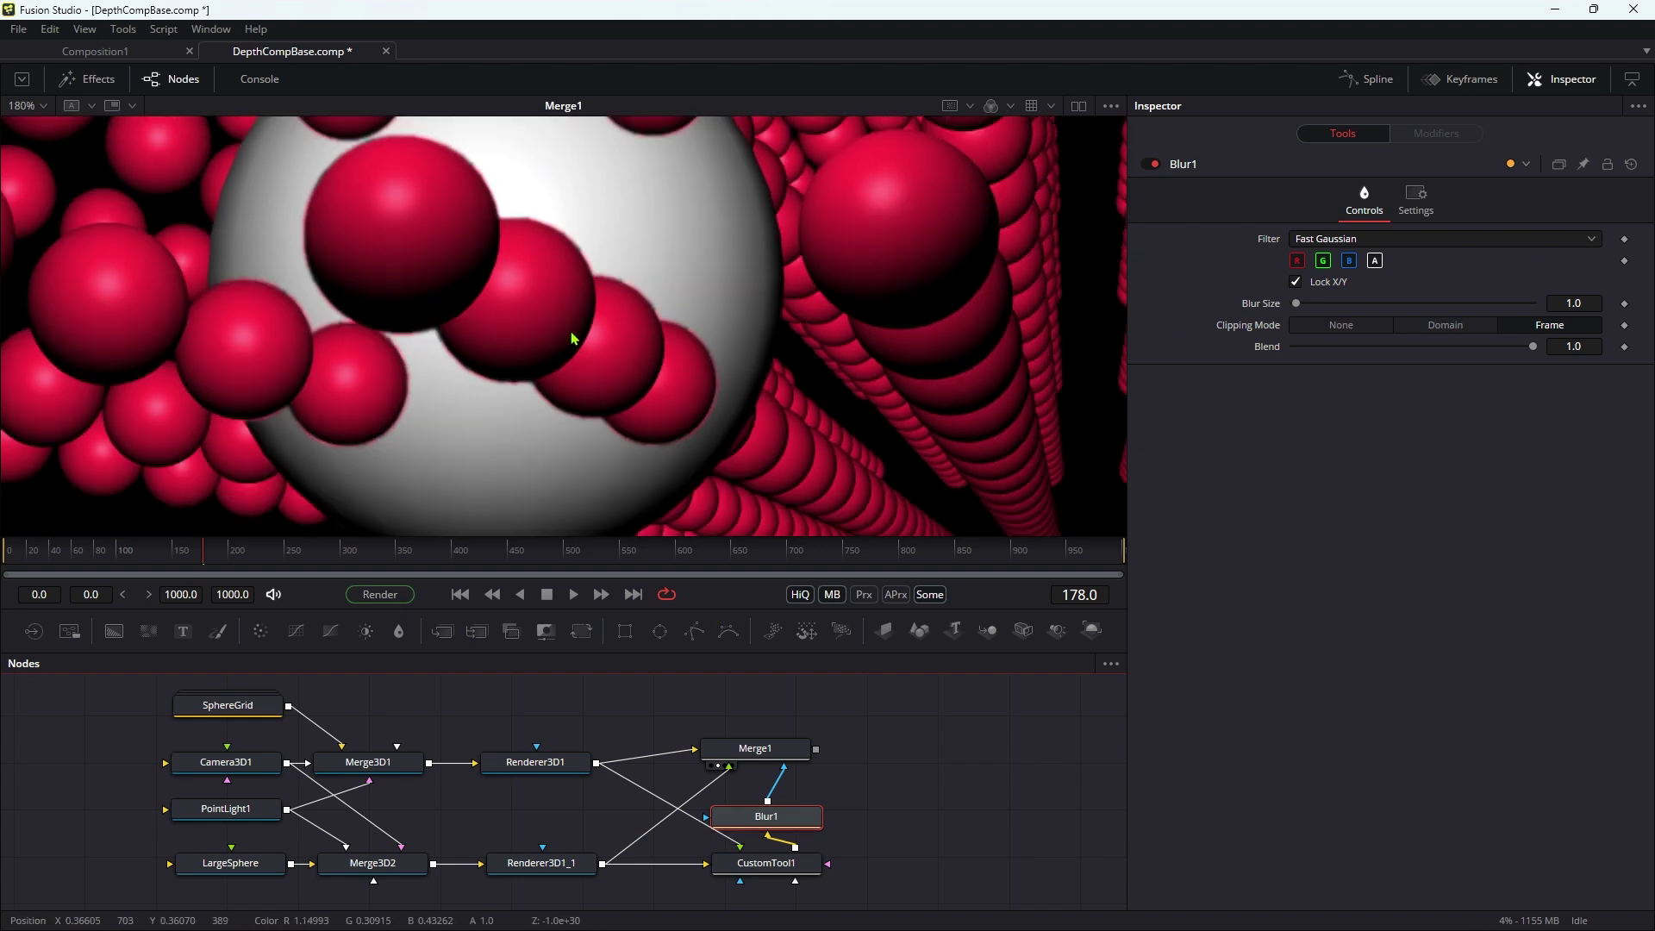
Move Blur1 to the right and rewire its output into Merge1's mask input
scroll(571, 336, down, 5)
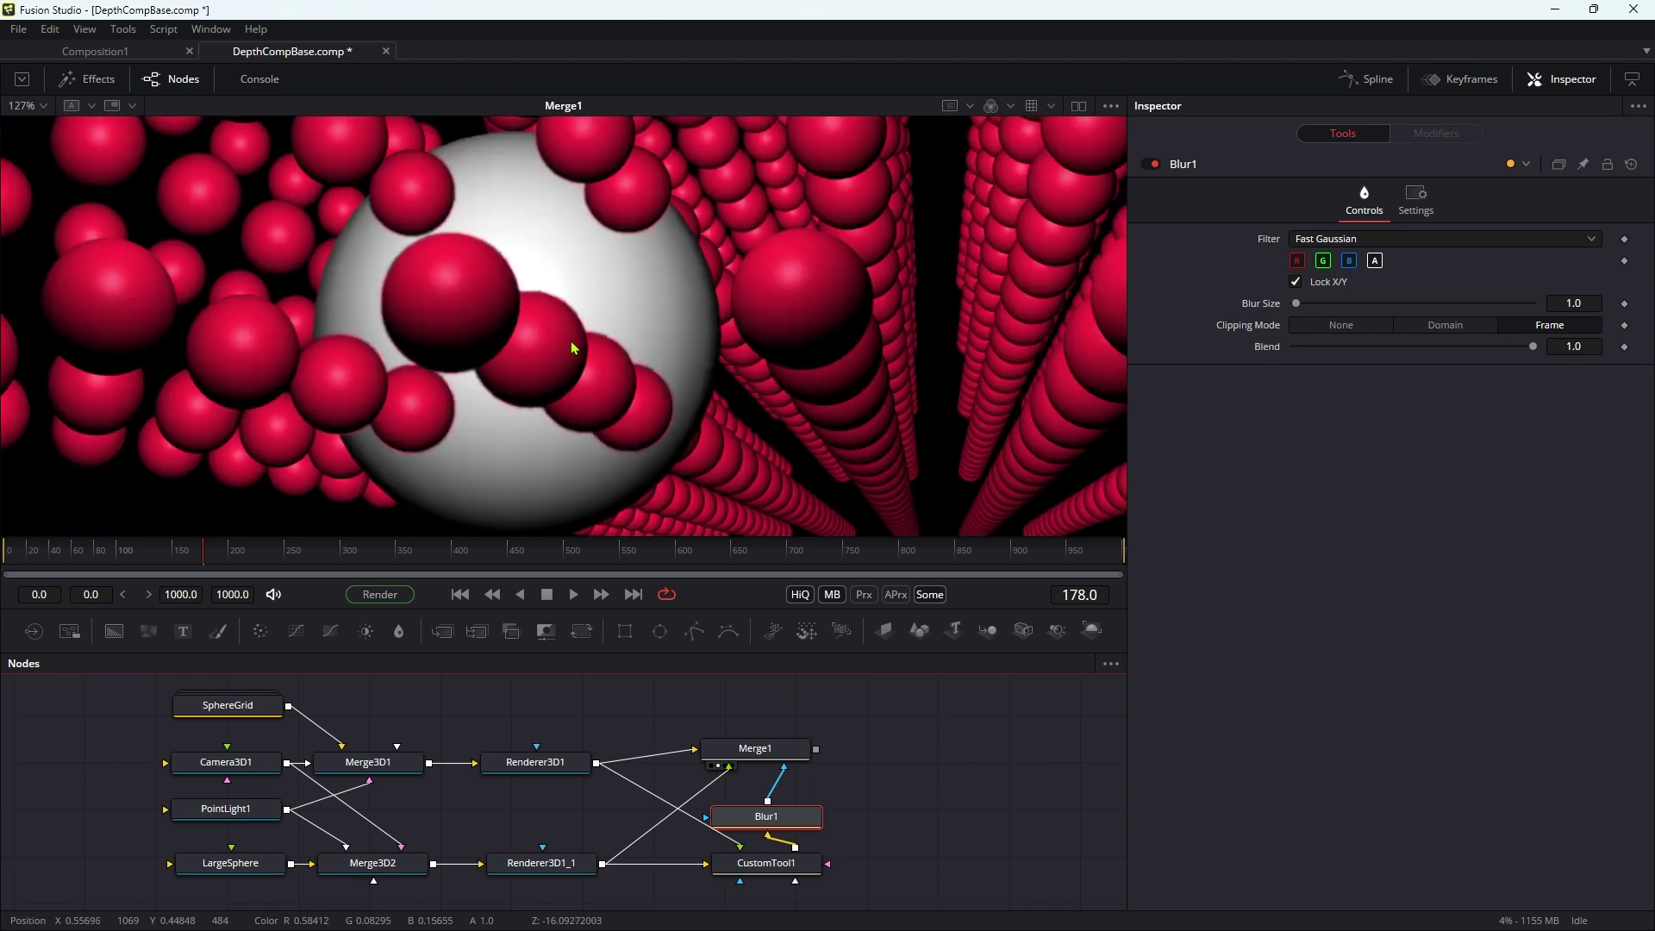
drag(797, 823, 956, 827)
drag(817, 752, 931, 820)
drag(828, 862, 760, 756)
drag(946, 826, 975, 868)
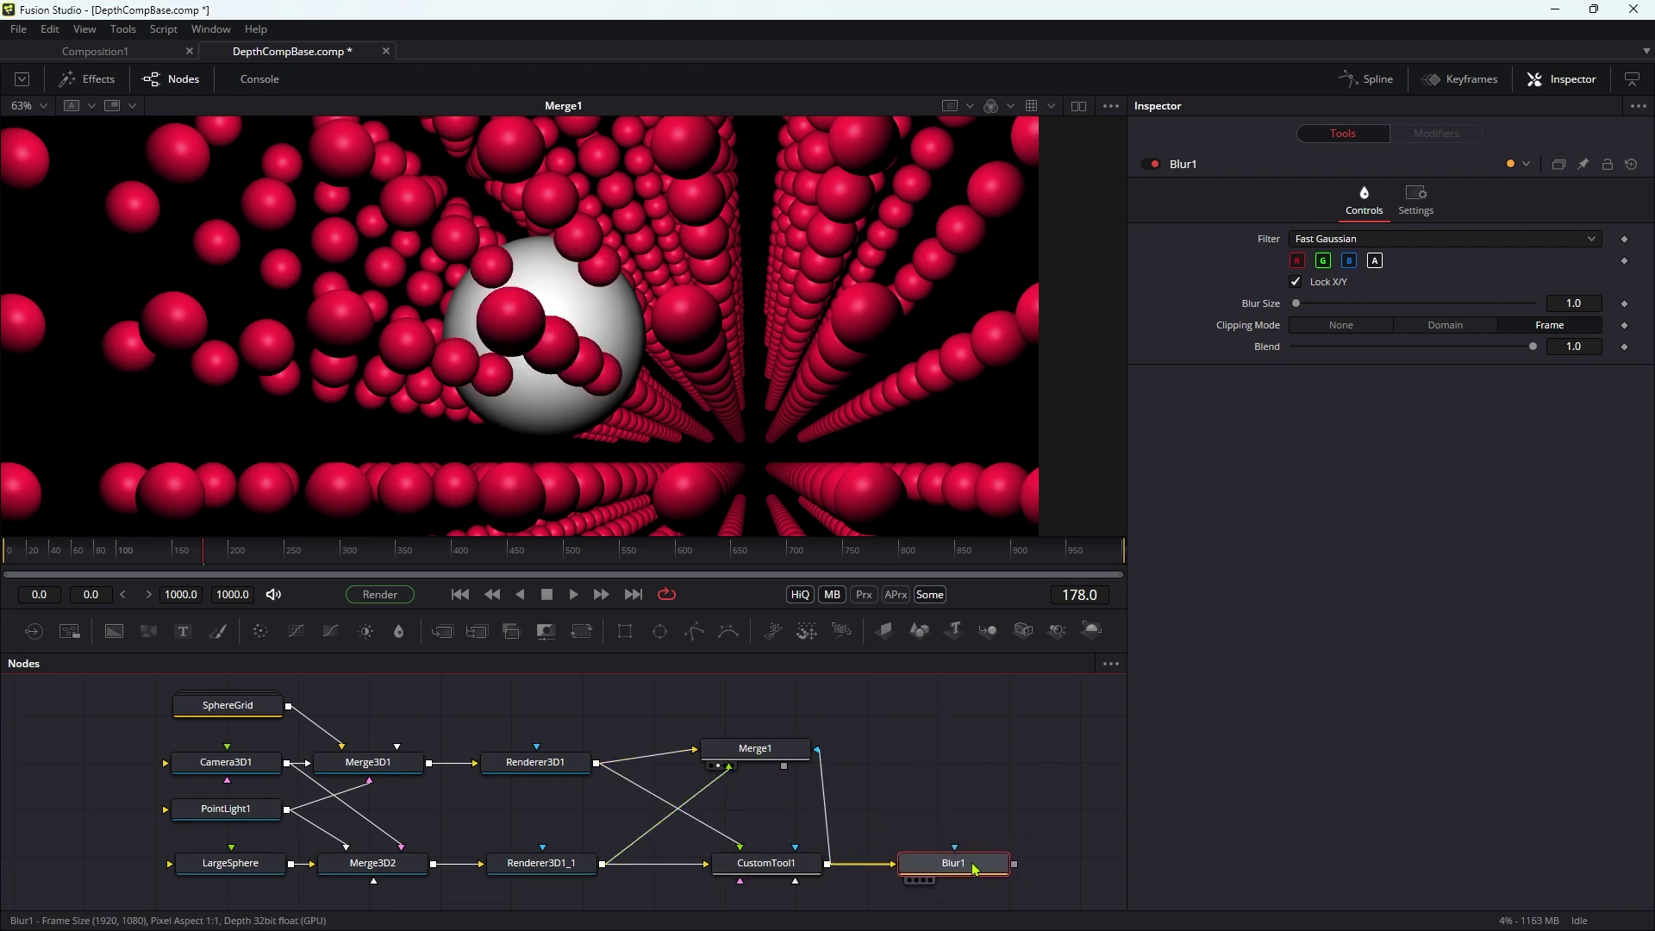
Set Blur1's Blur Size to 10
click(1579, 303)
text(10)
key(Tab)
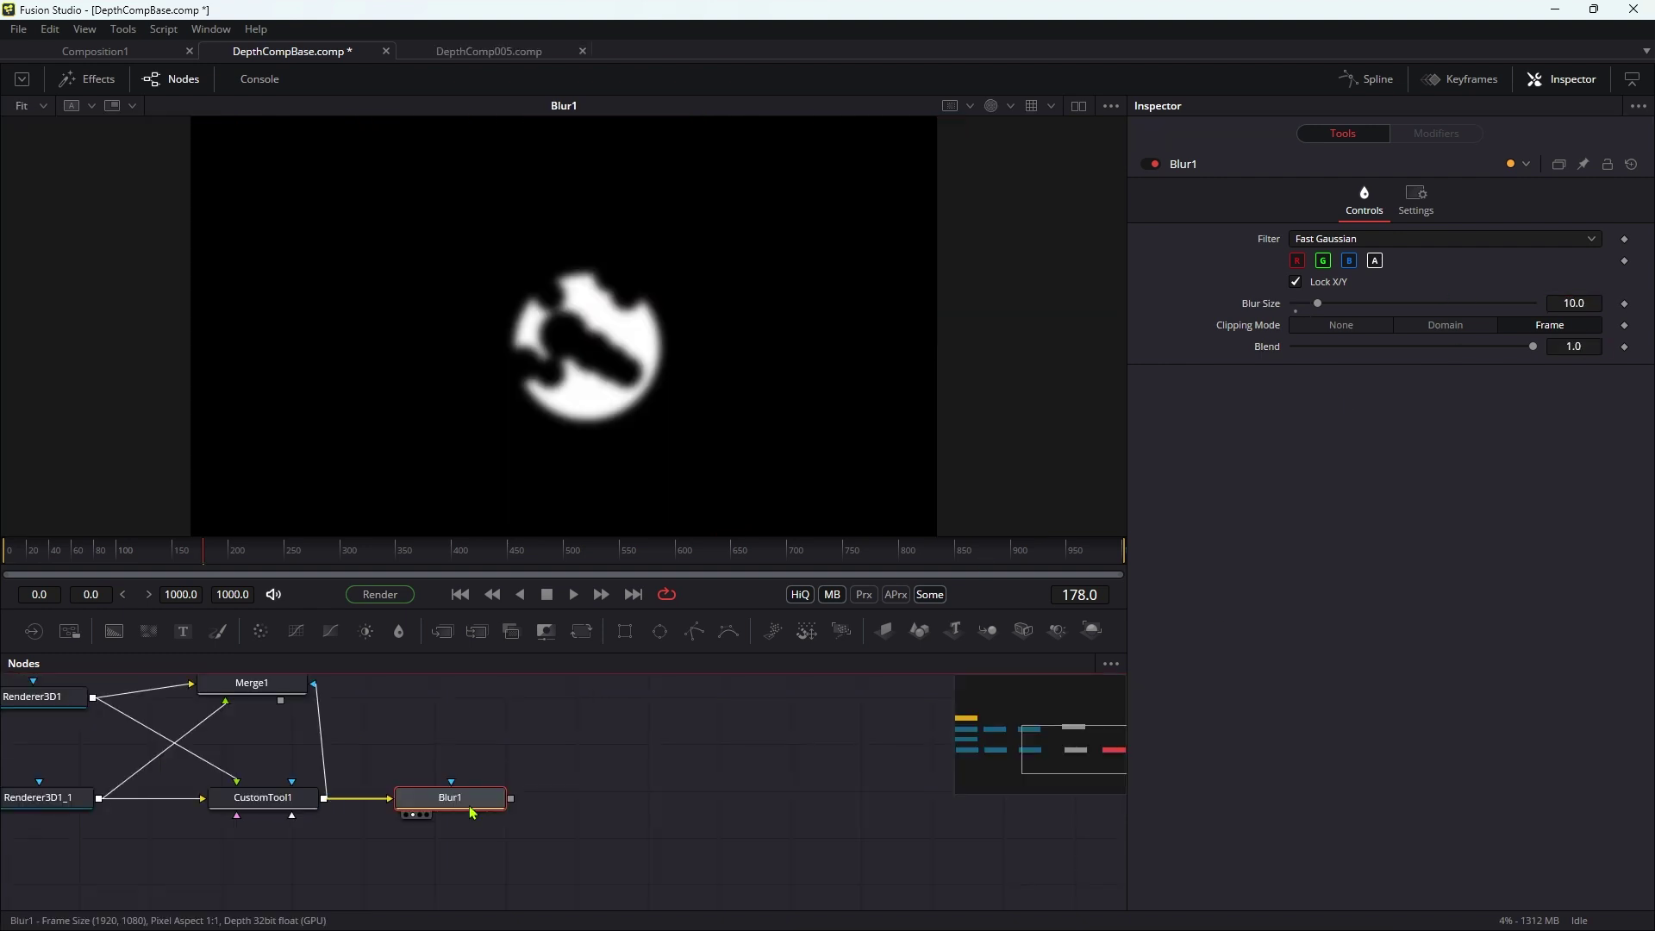
Add BrightnessContrast1 after Blur1 with black clipping, Low 0.25 and High 0.26
key(shift+space)
text(bc)
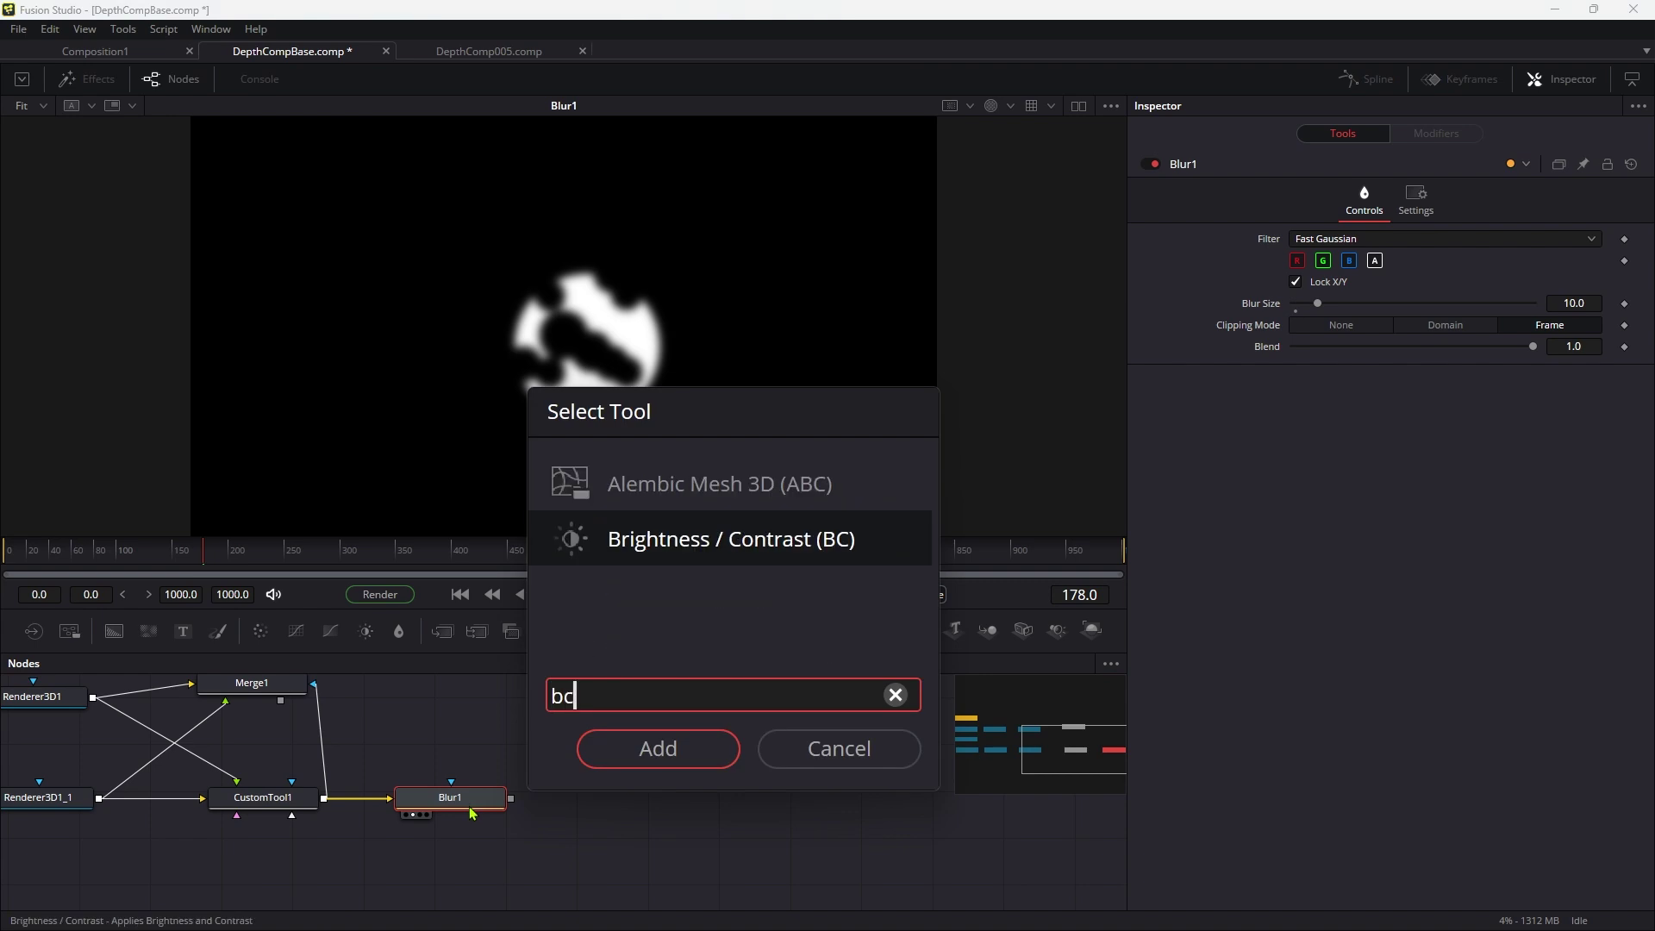
key(Return)
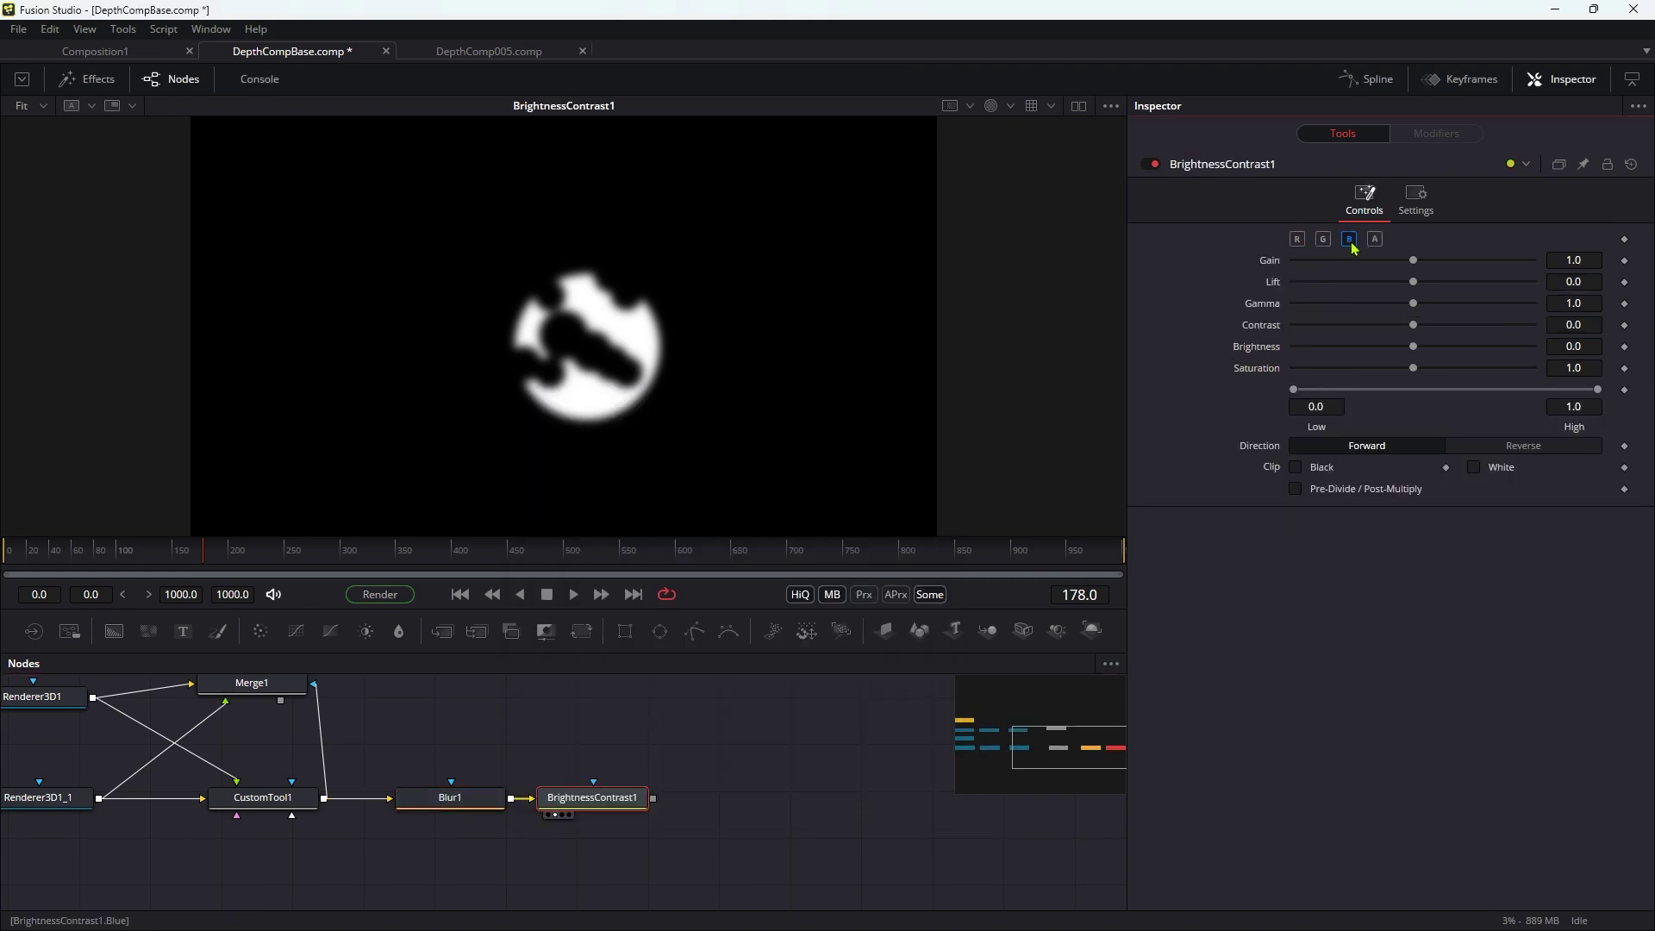
click(1298, 467)
click(1334, 404)
text(.25)
key(Tab)
text(.)
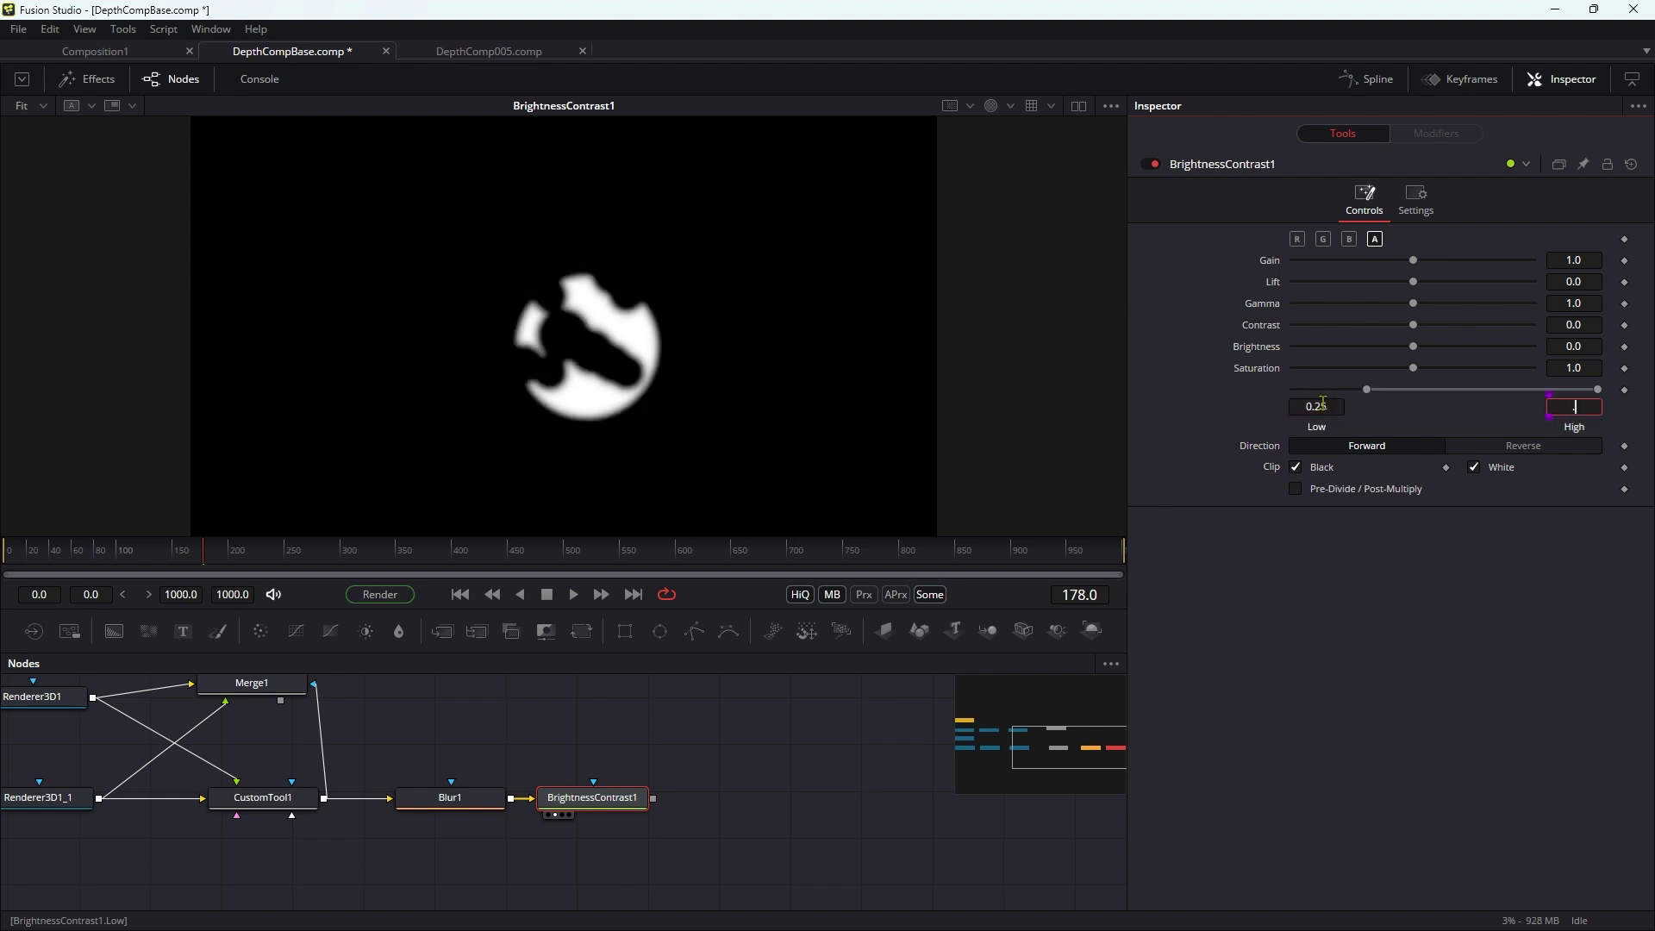
key(Tab)
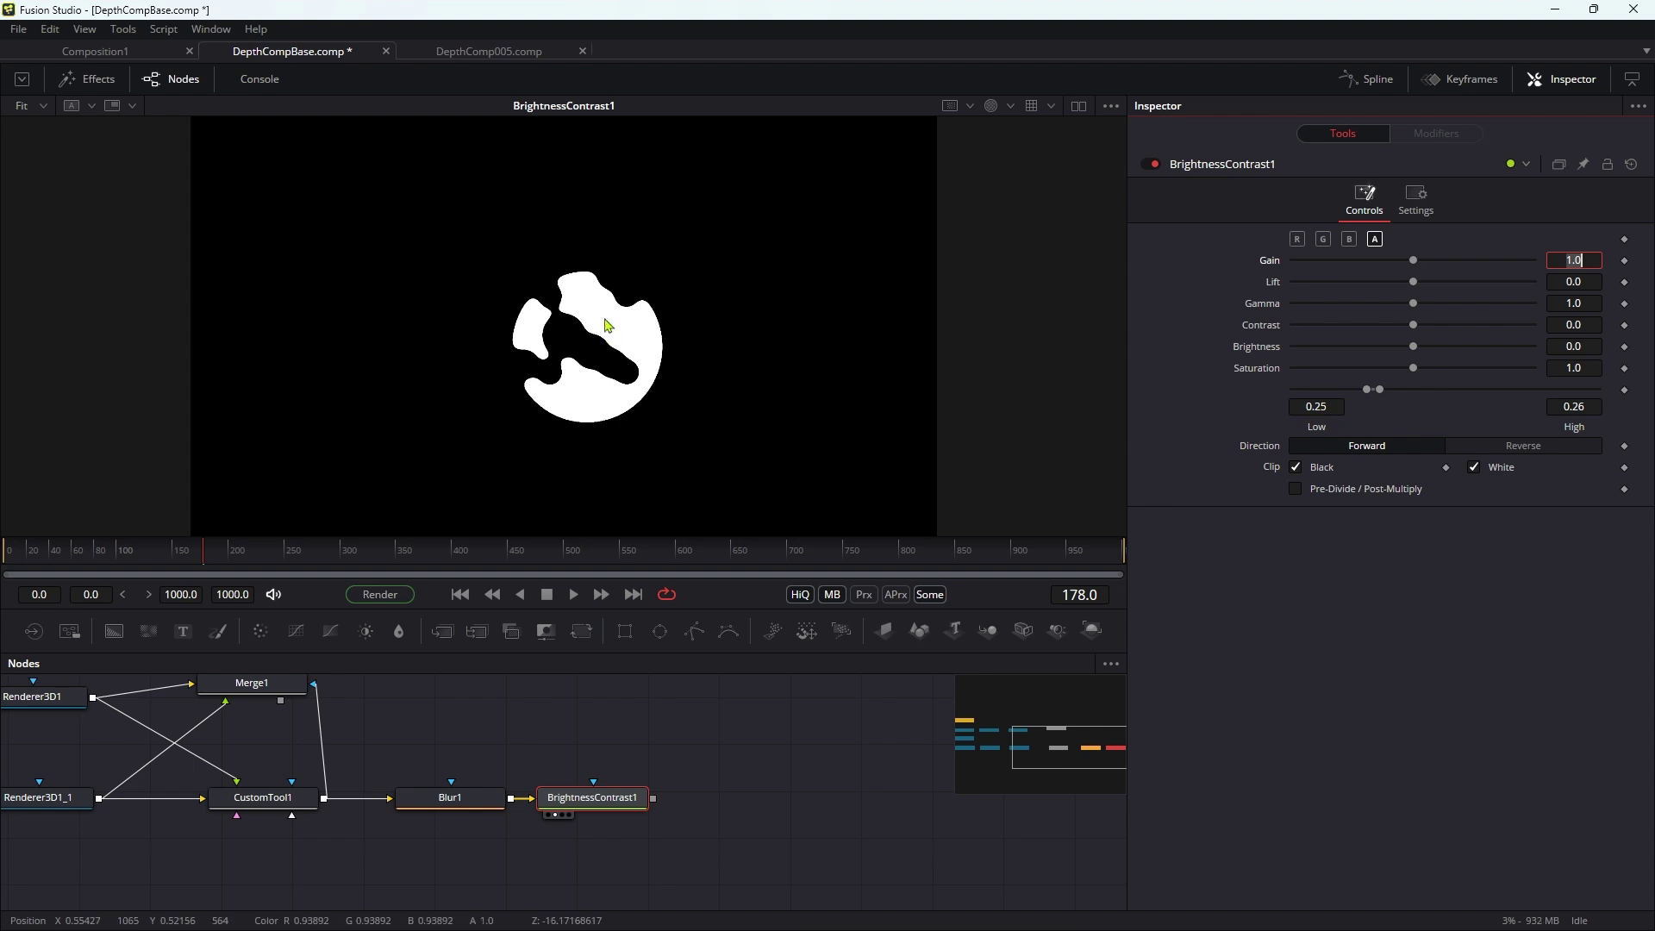
click(618, 802)
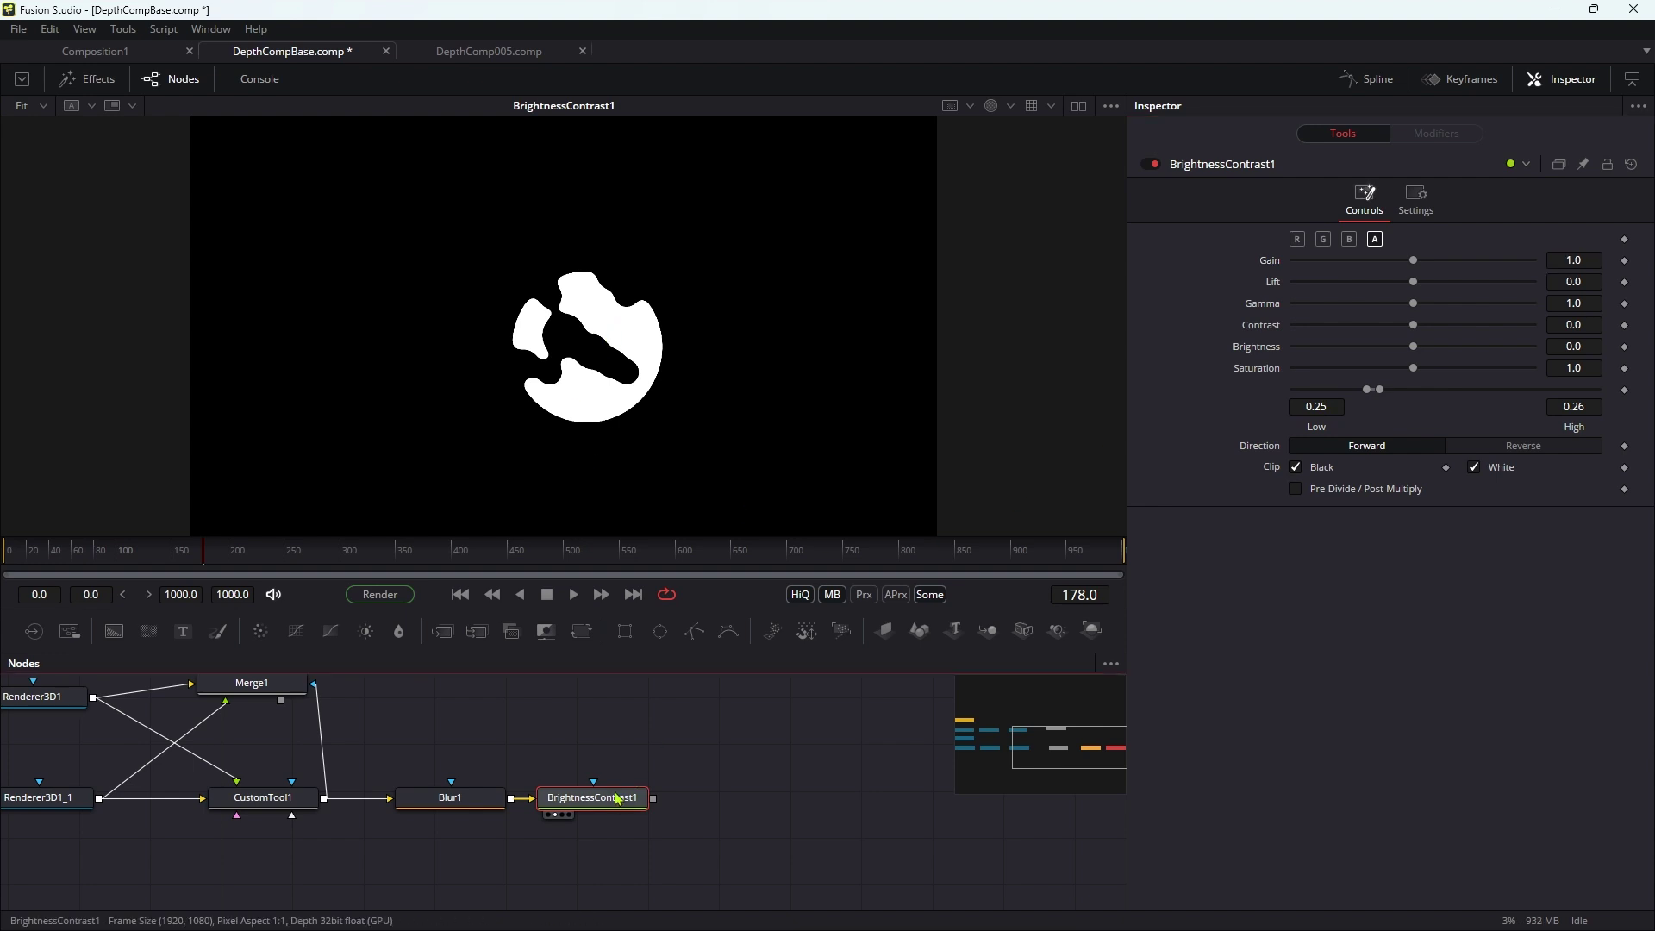
Paste a copy of BrightnessContrast1 as BrightnessContrast1_1, fed by Blur1
click(587, 735)
key(ctrl+v)
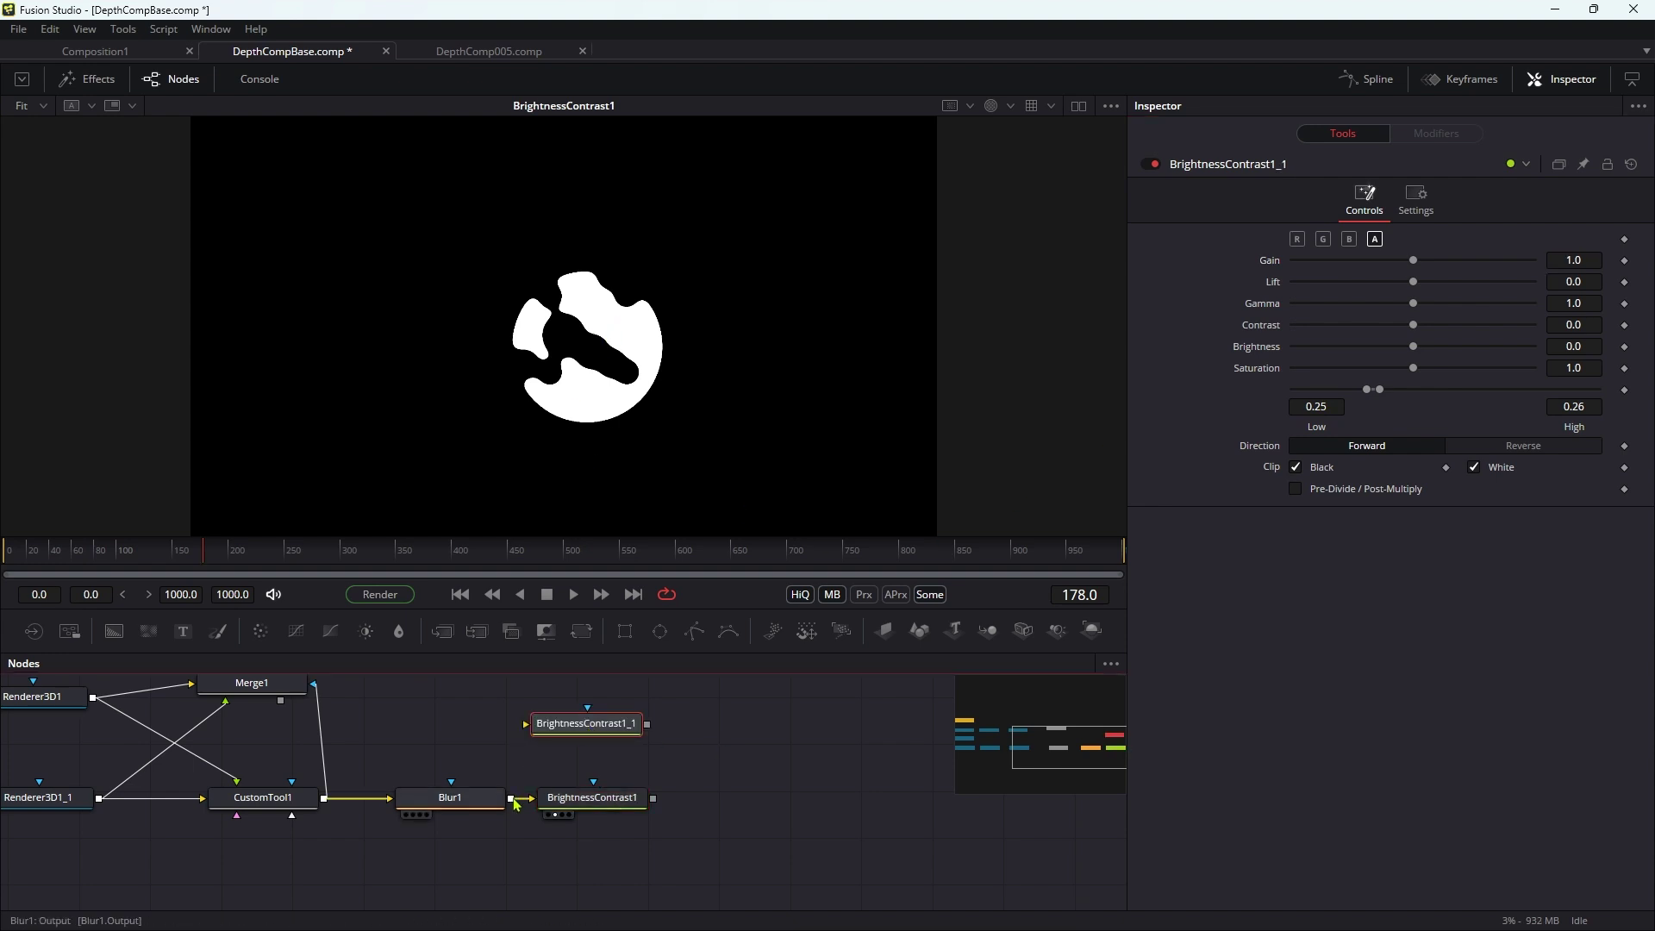
drag(516, 804, 579, 734)
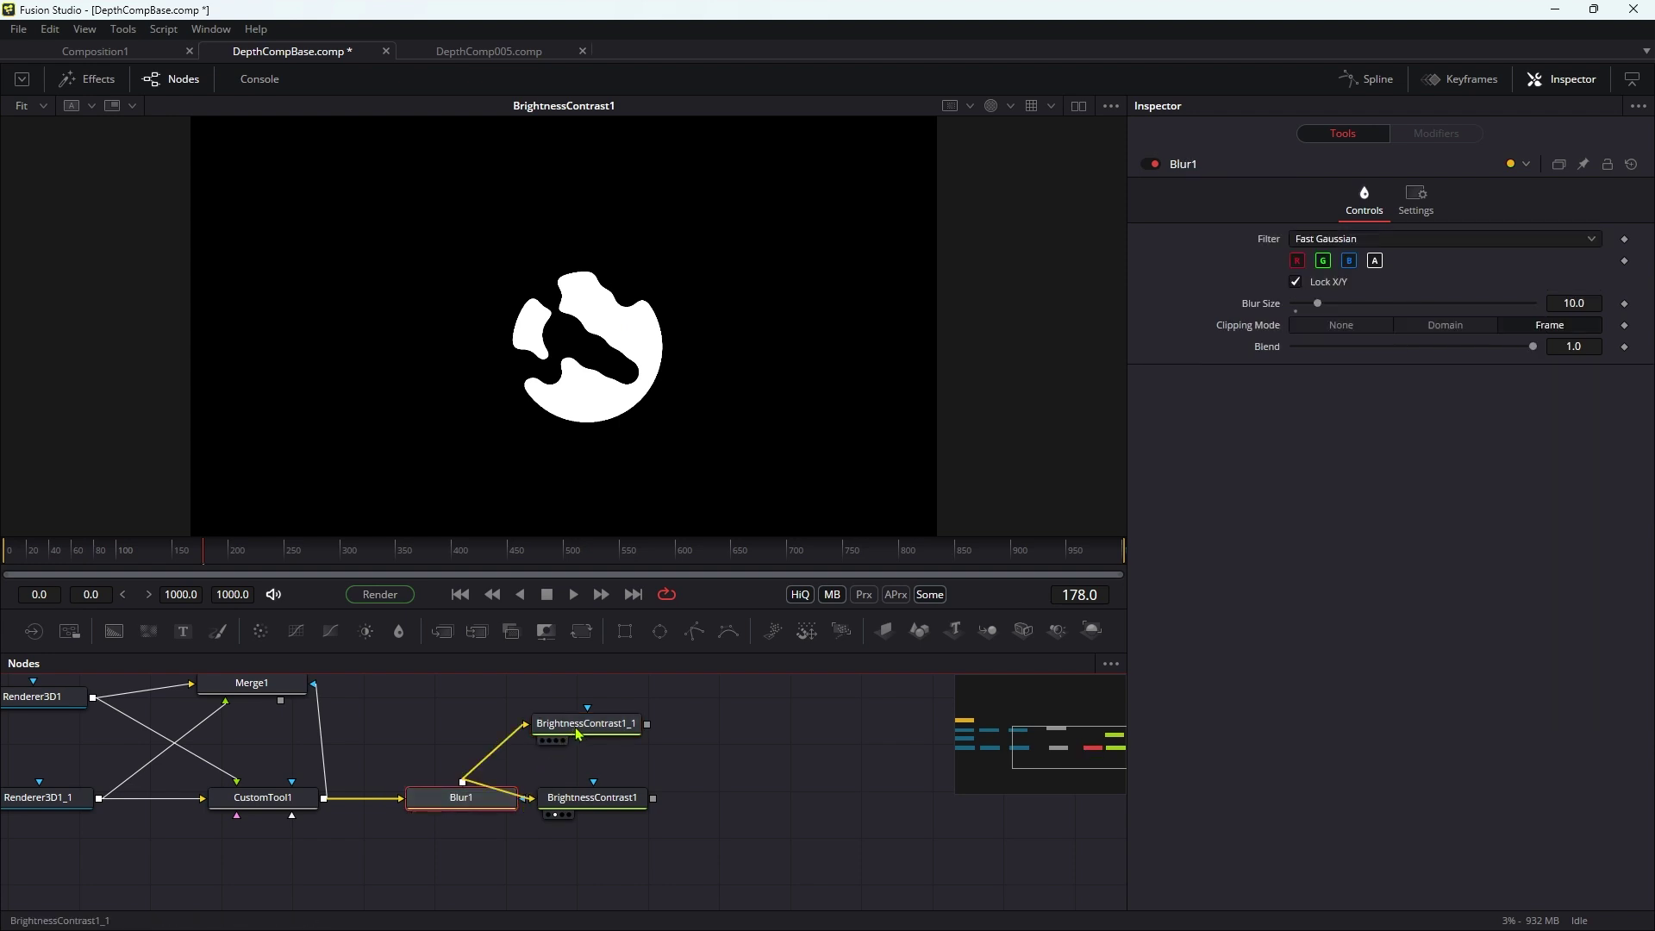
click(578, 734)
drag(573, 806, 599, 805)
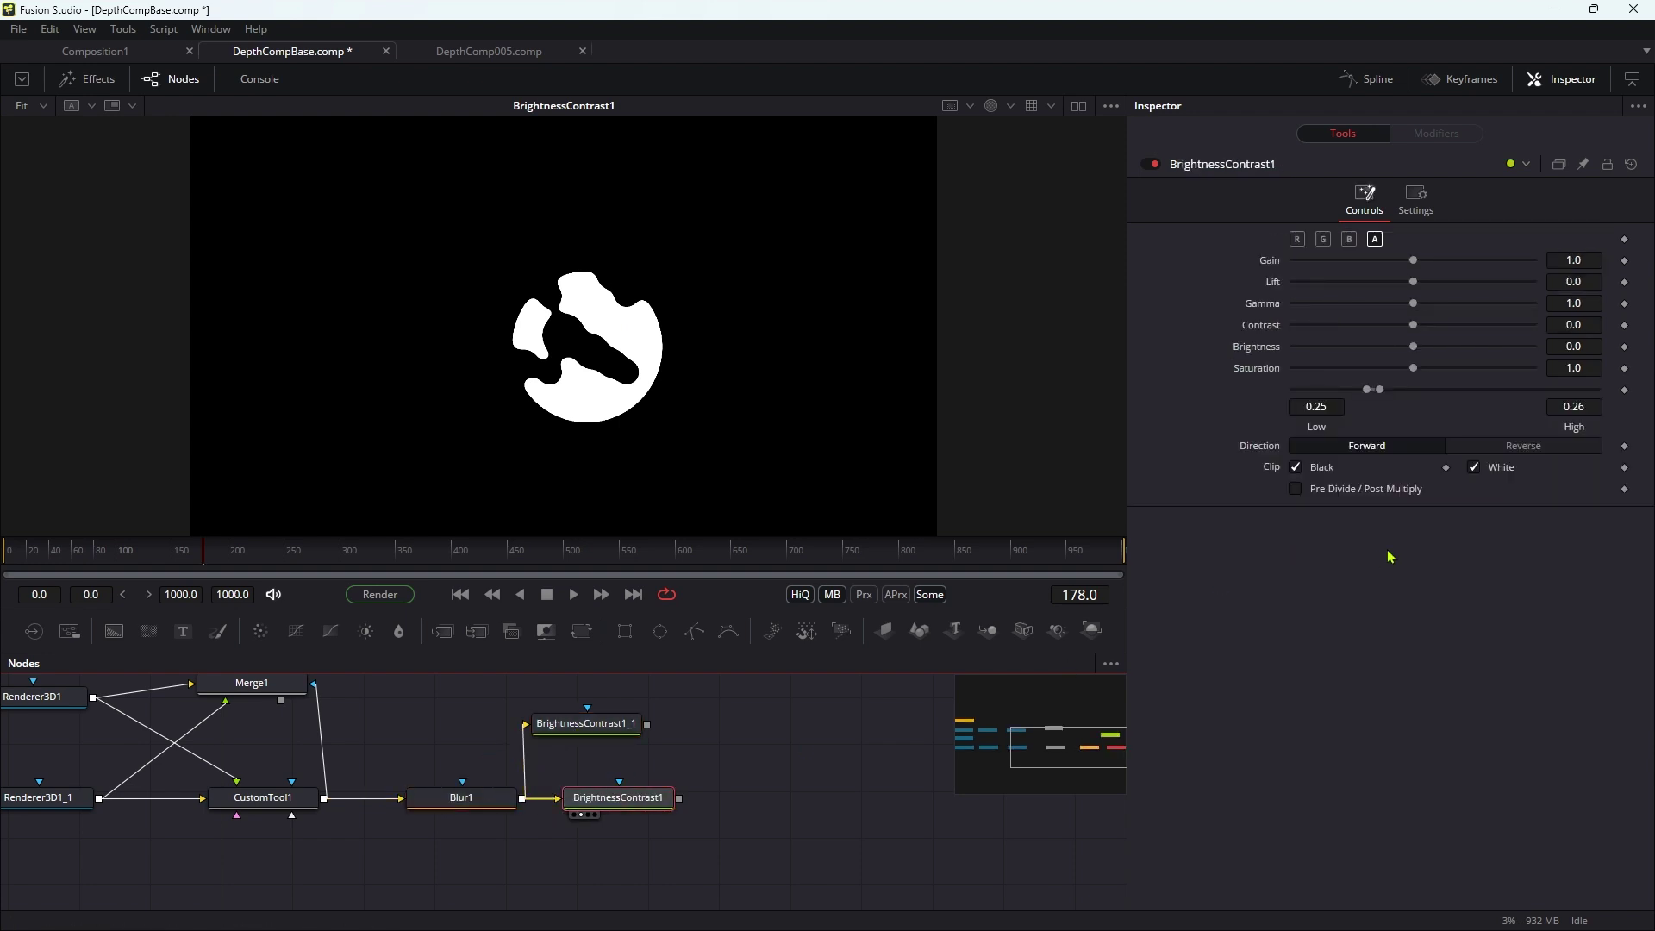
Narrow BrightnessContrast1's range to Low 0.74, High 0.75 and tidy the node layout
click(1600, 406)
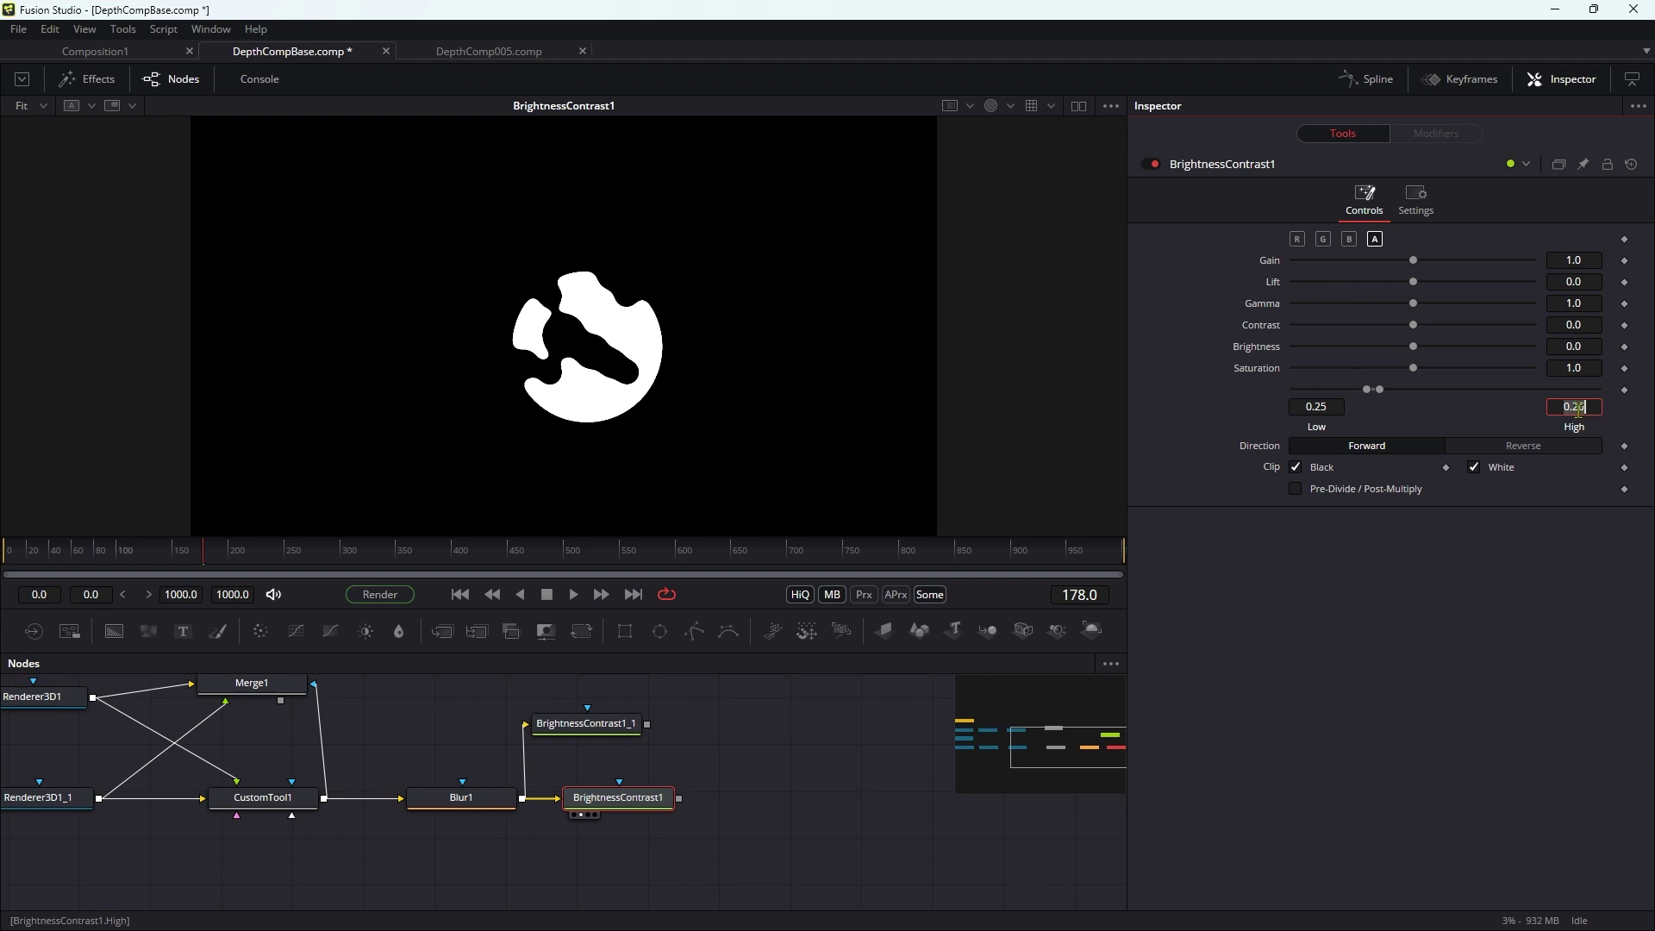
key(BackSpace)
key(Tab)
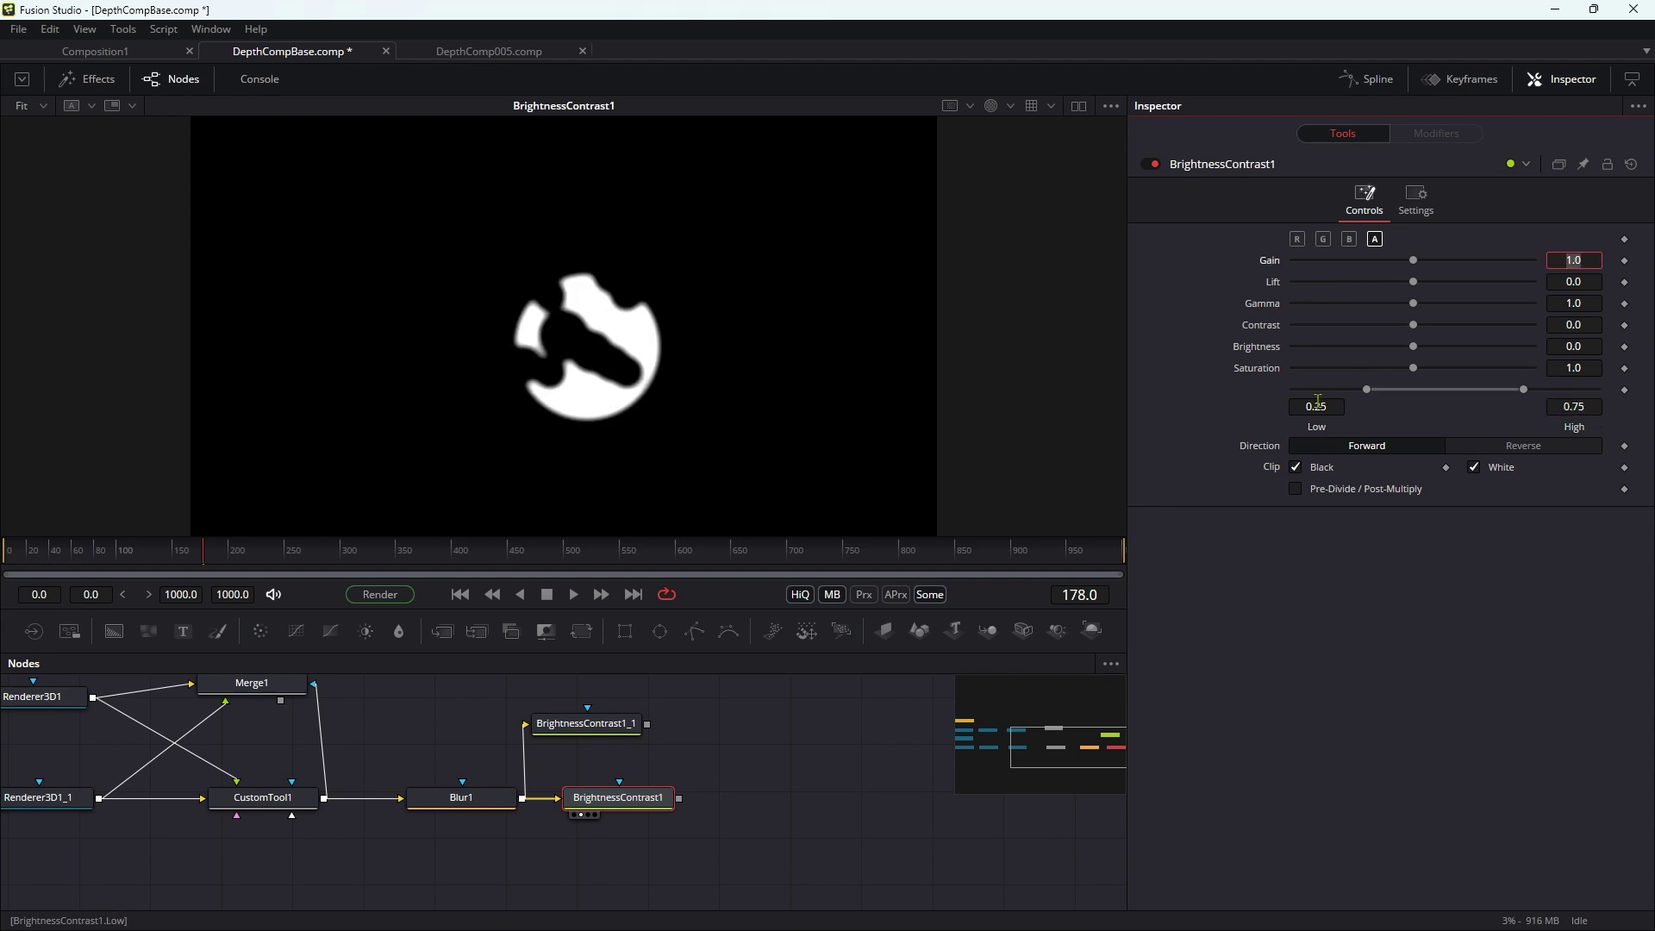
click(1341, 406)
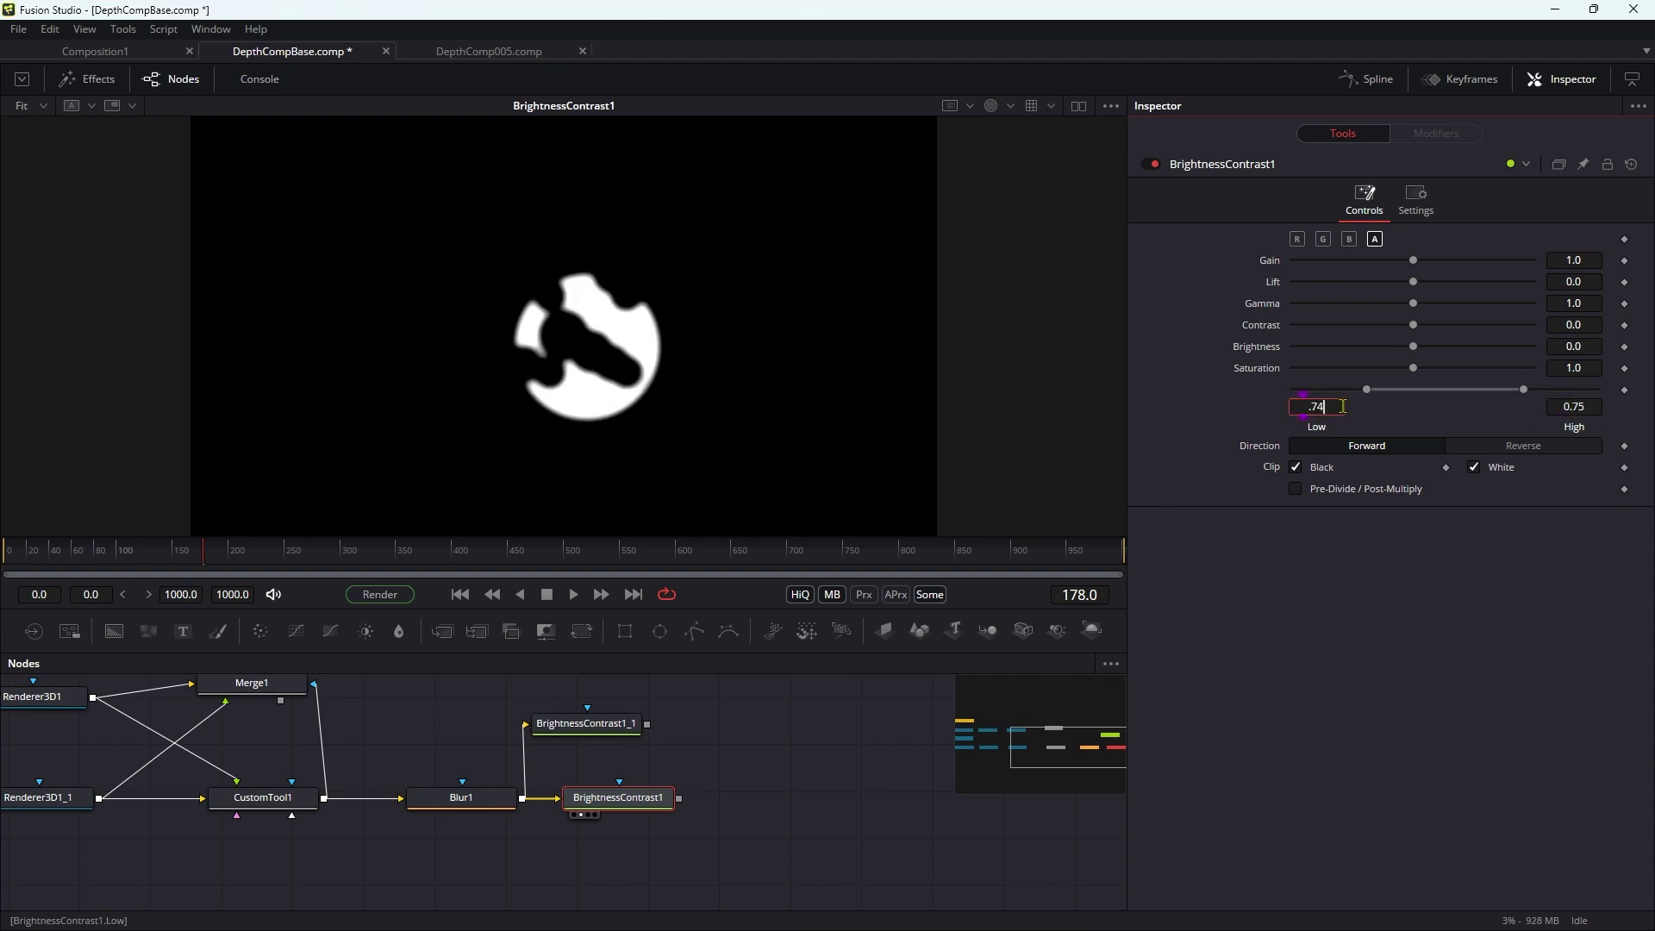
key(Return)
drag(601, 730, 632, 739)
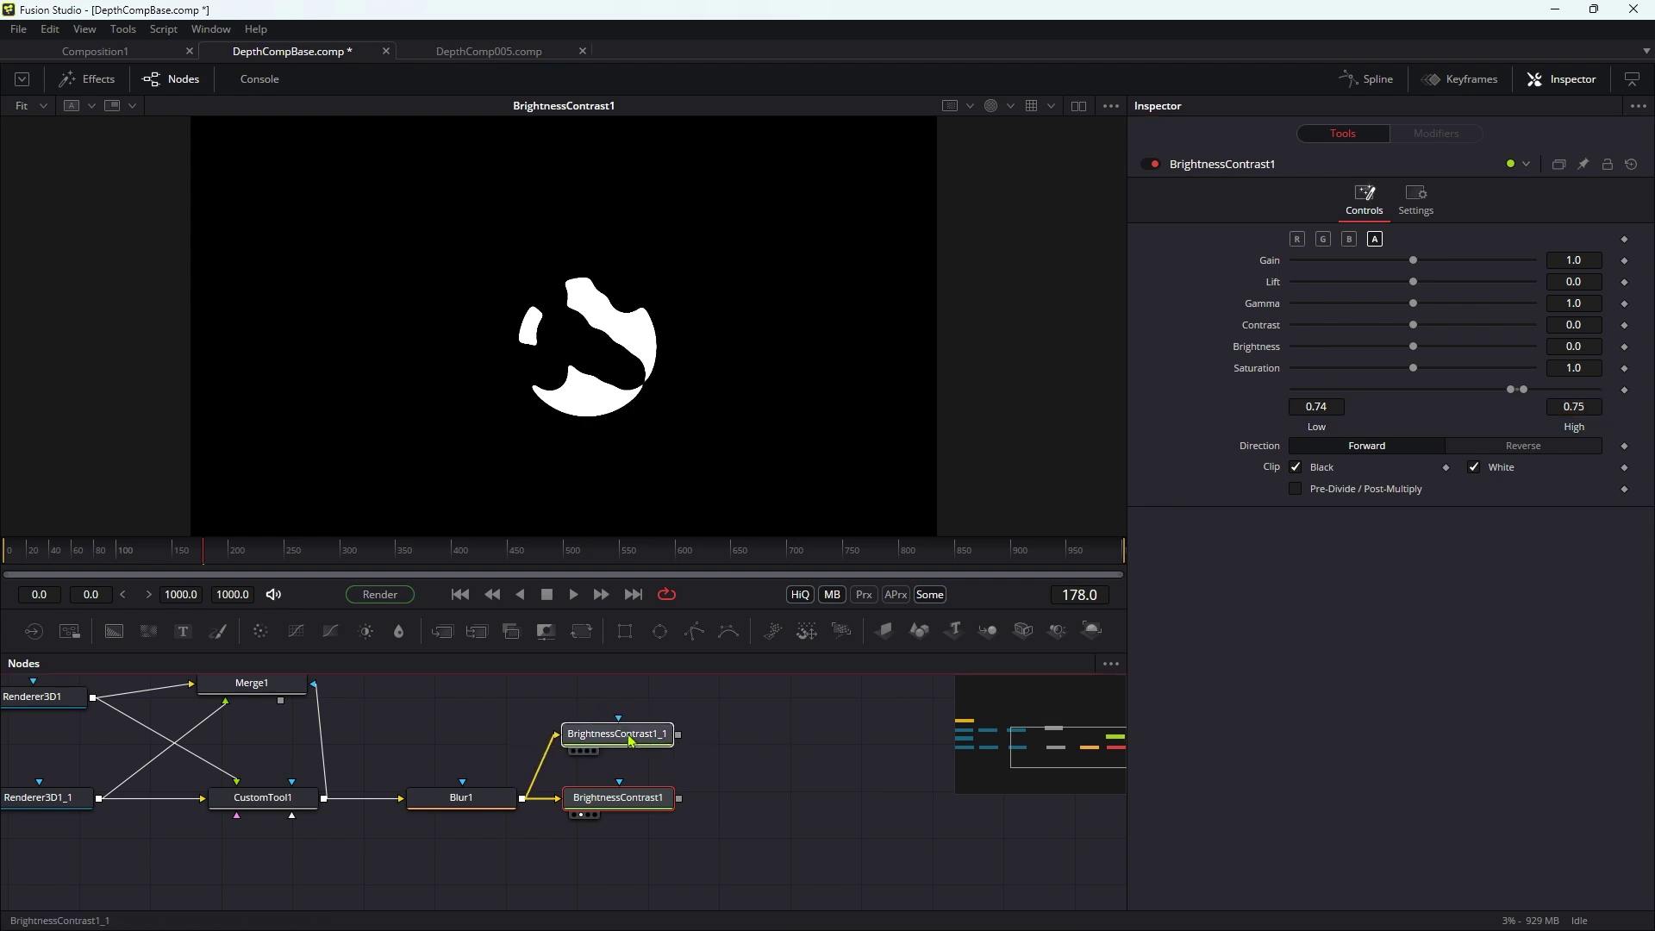
click(817, 772)
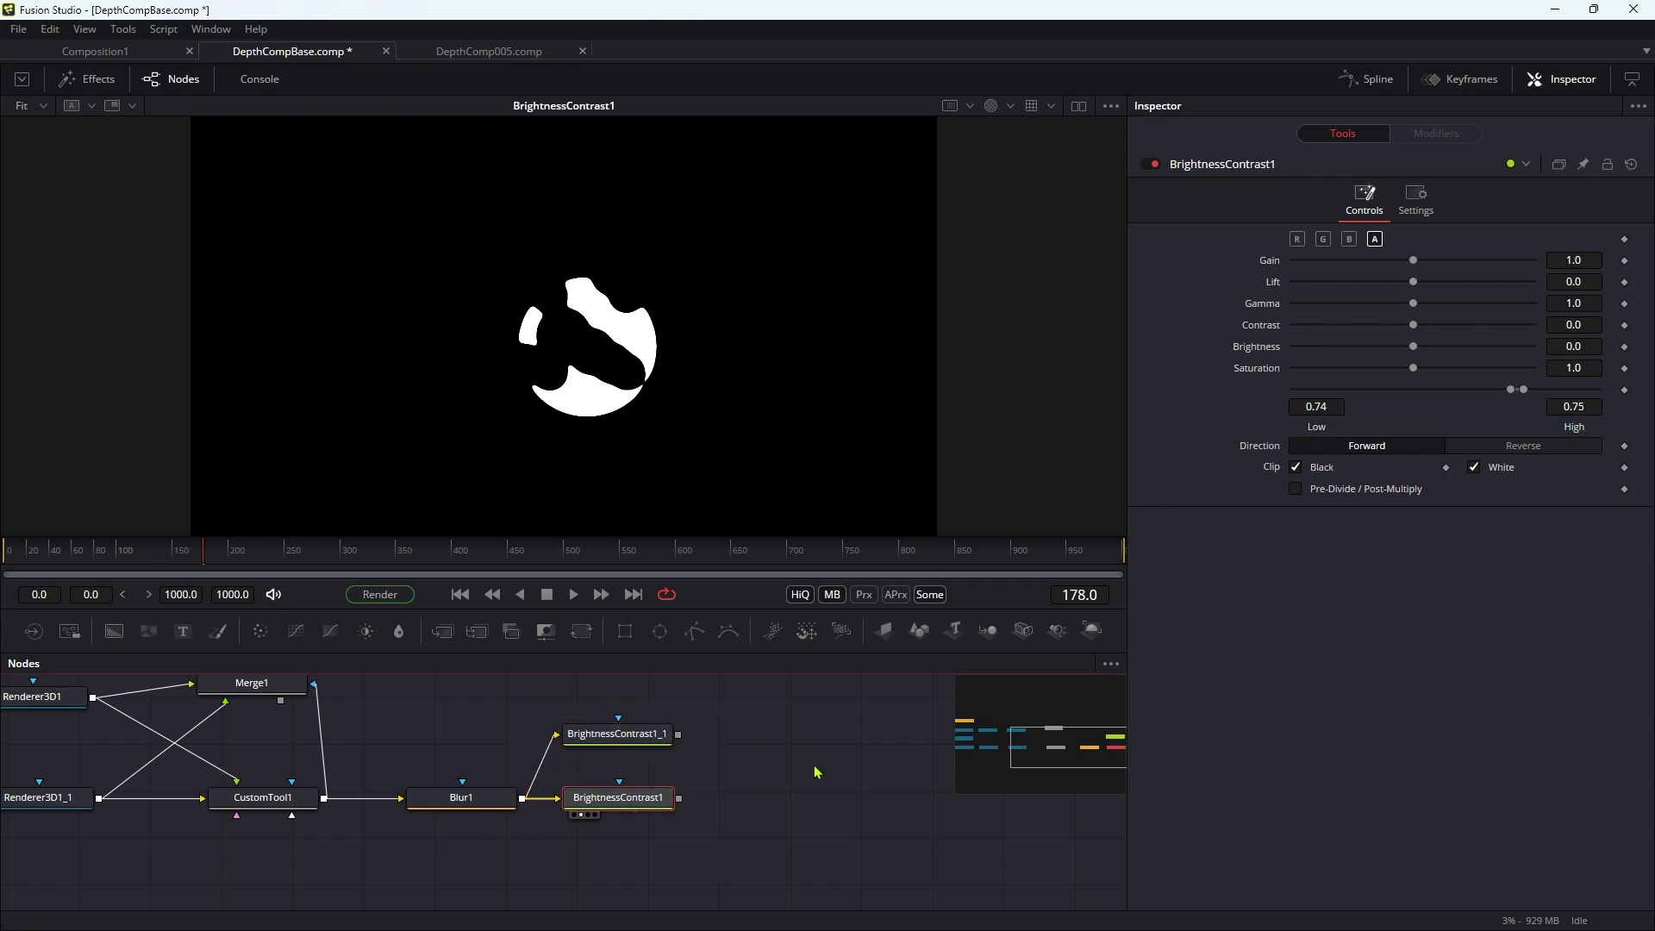
key(shift+space)
Add CustomTool2 with BrightnessContrast1_1 on its second input, and view it
text(cus)
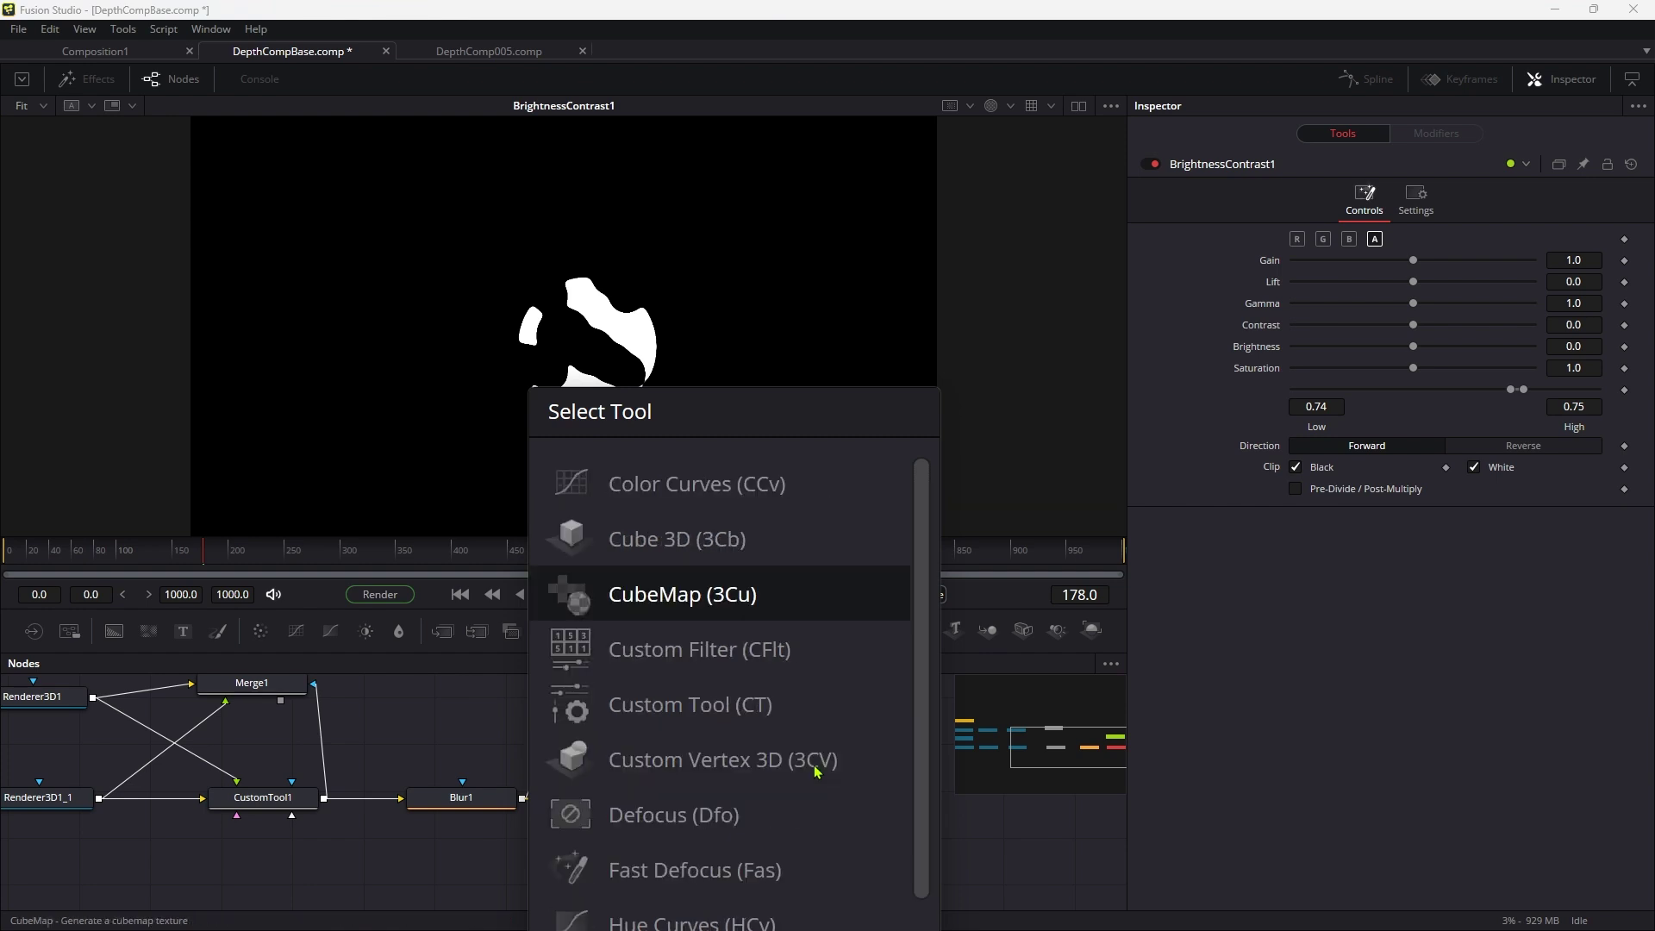
key(Down)
key(Return)
drag(757, 799, 758, 798)
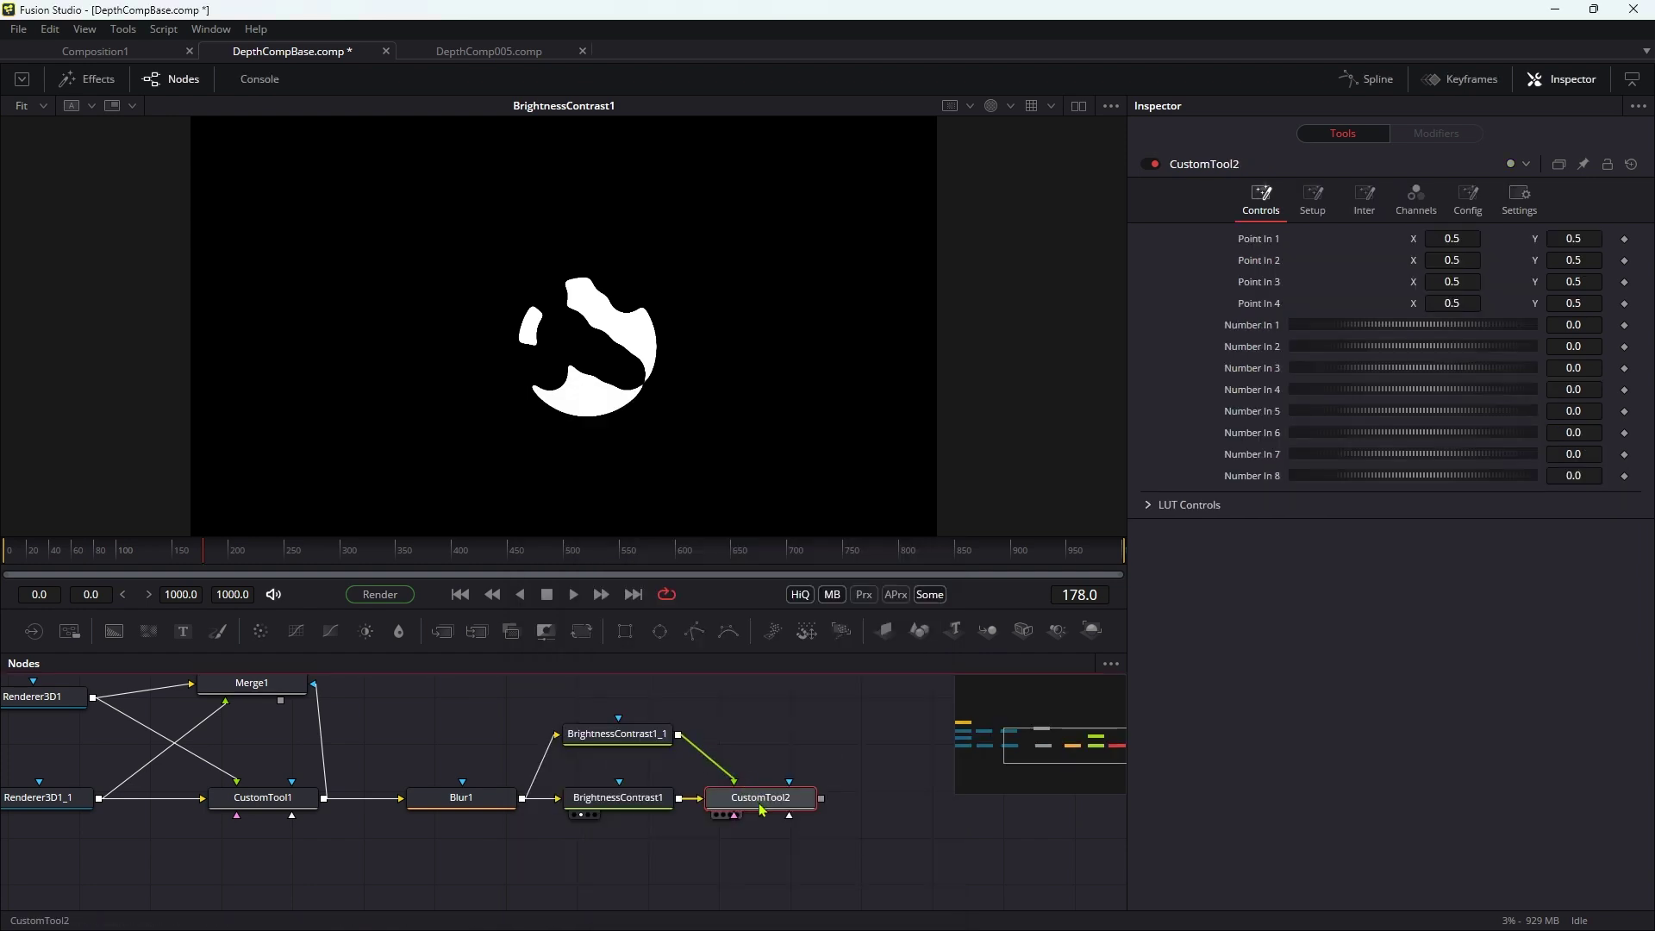
key(1)
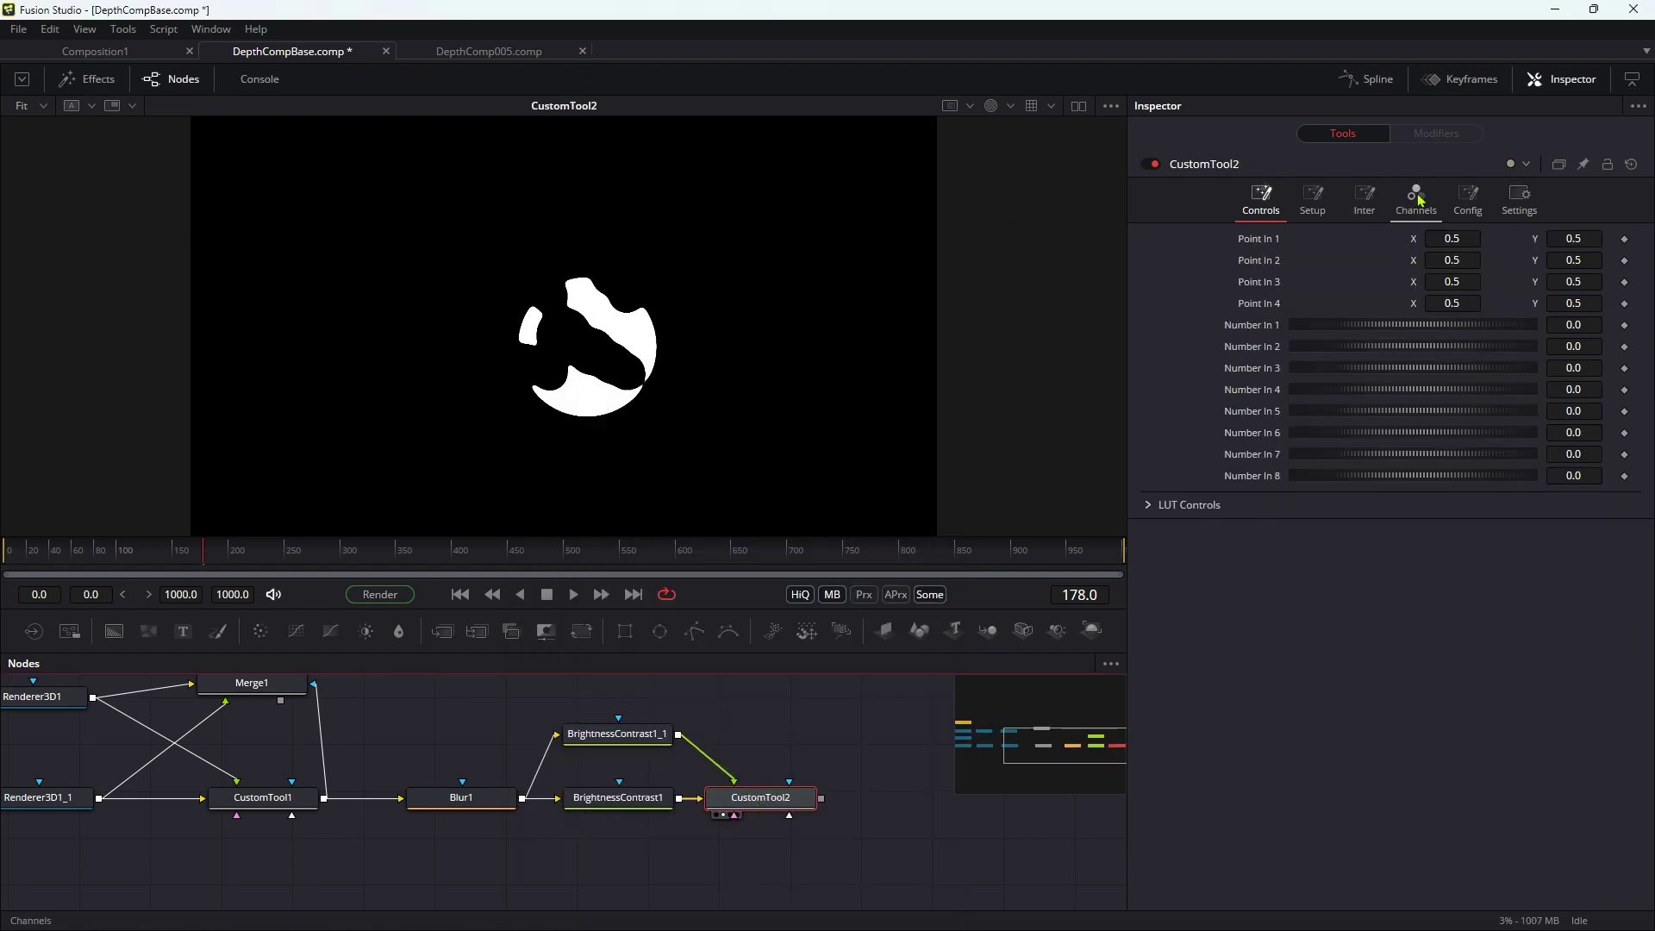
Set CustomTool2's Alpha channel expression to 'a1 a2' for a thin outline matte
click(1416, 198)
click(1373, 417)
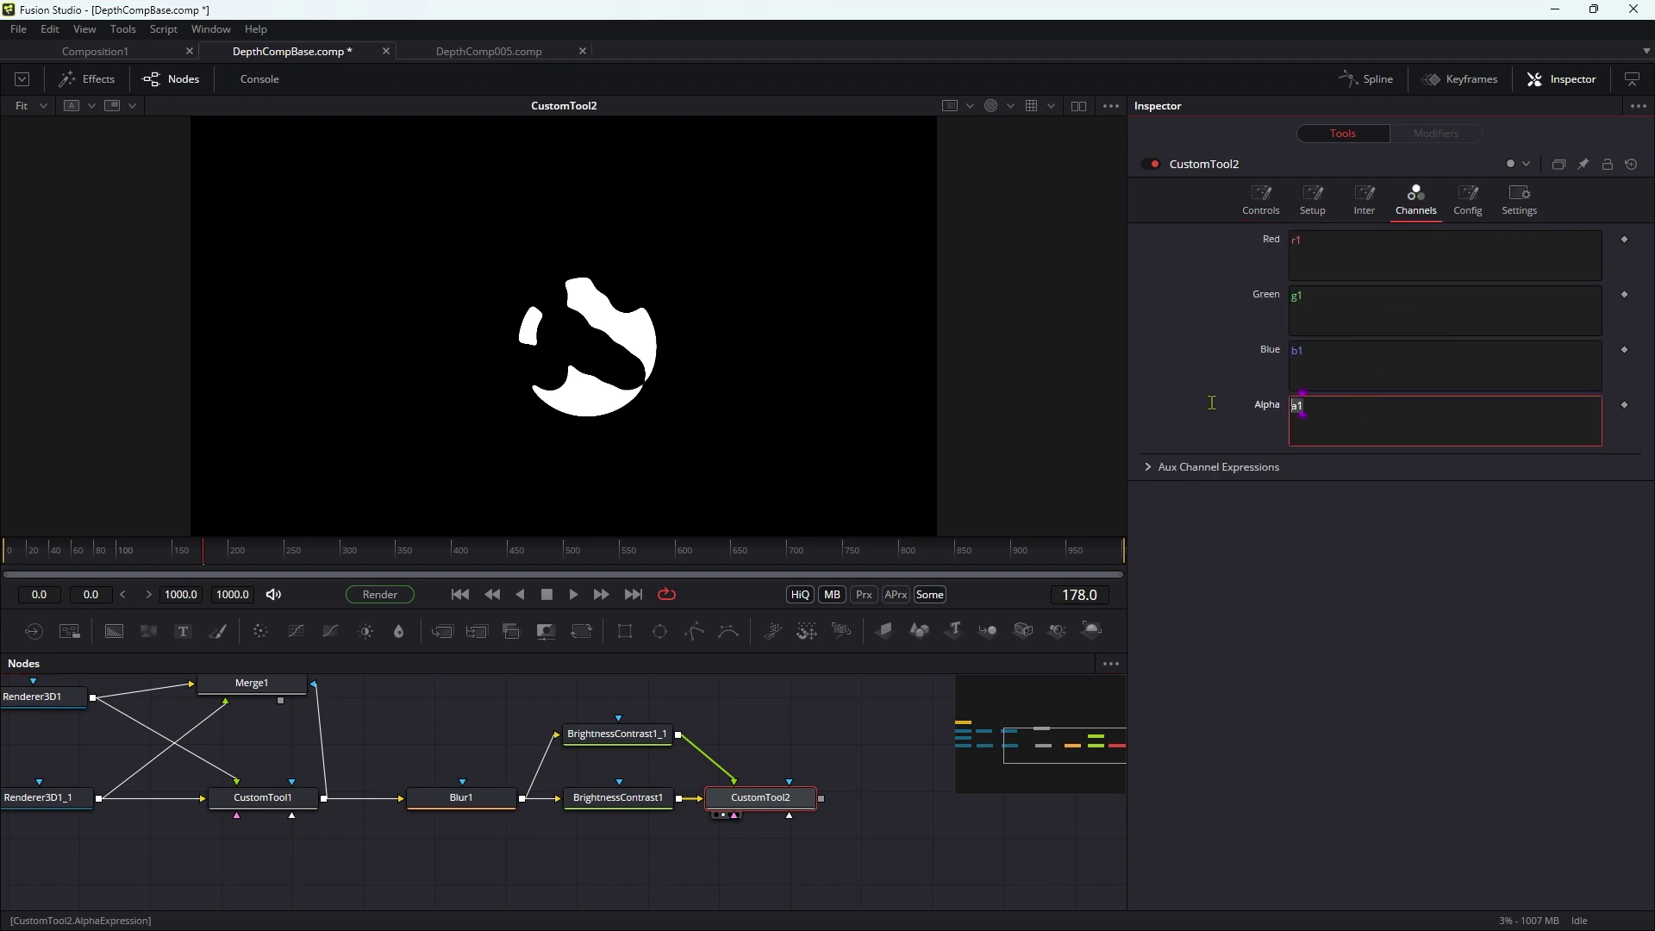
text(a2)
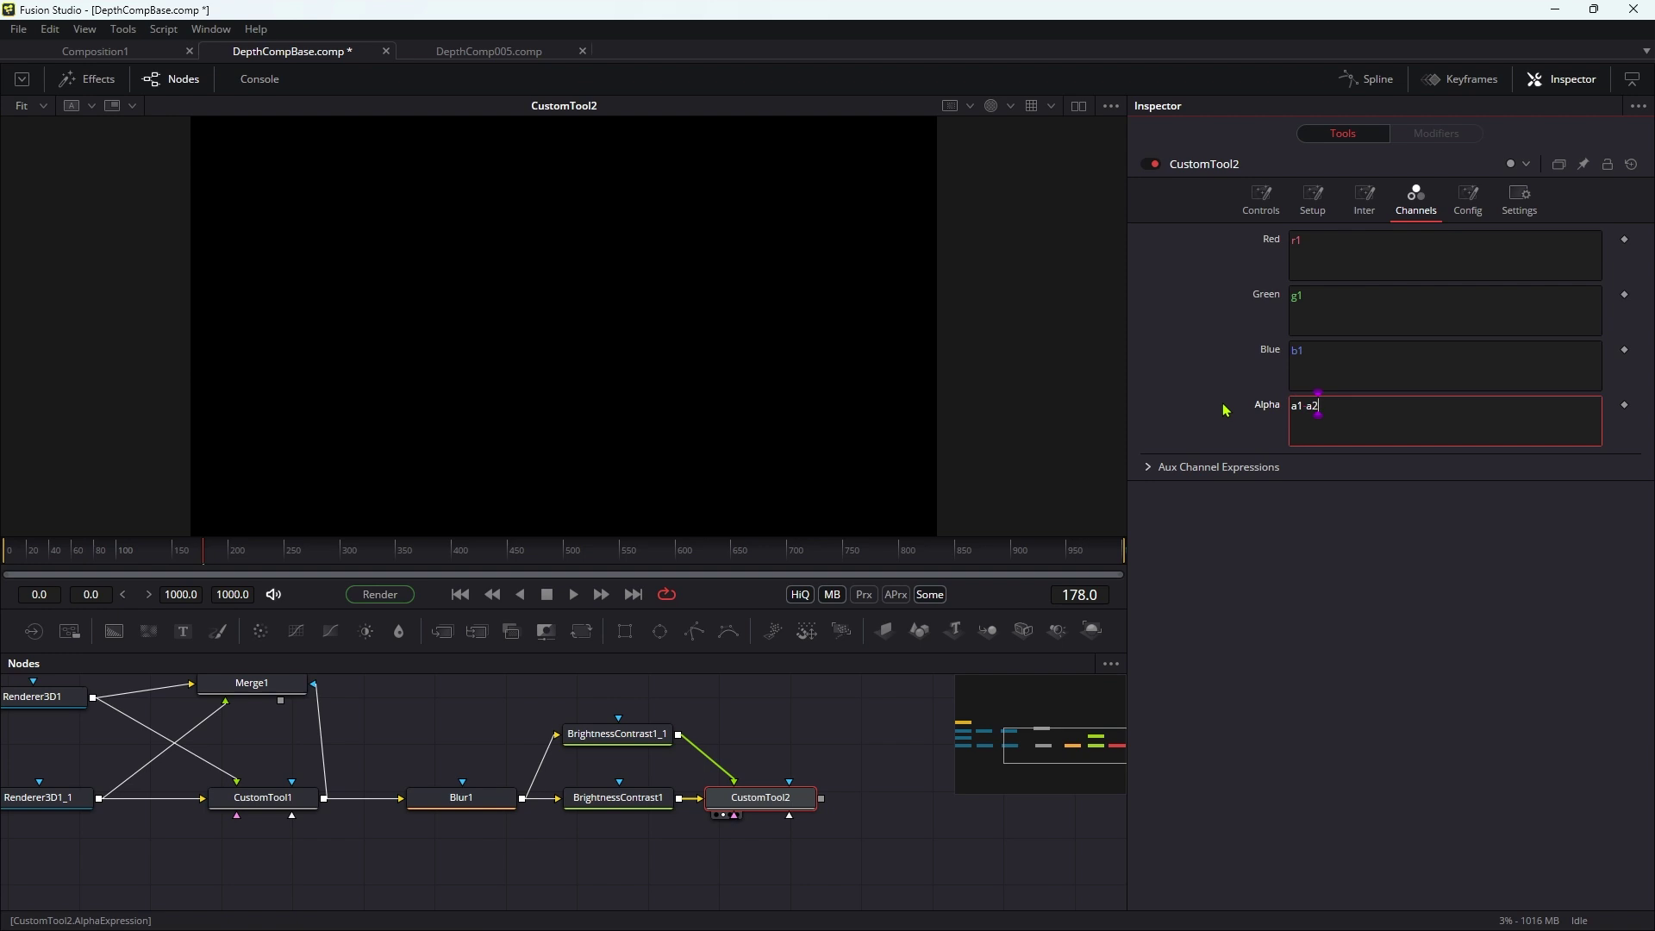
click(775, 806)
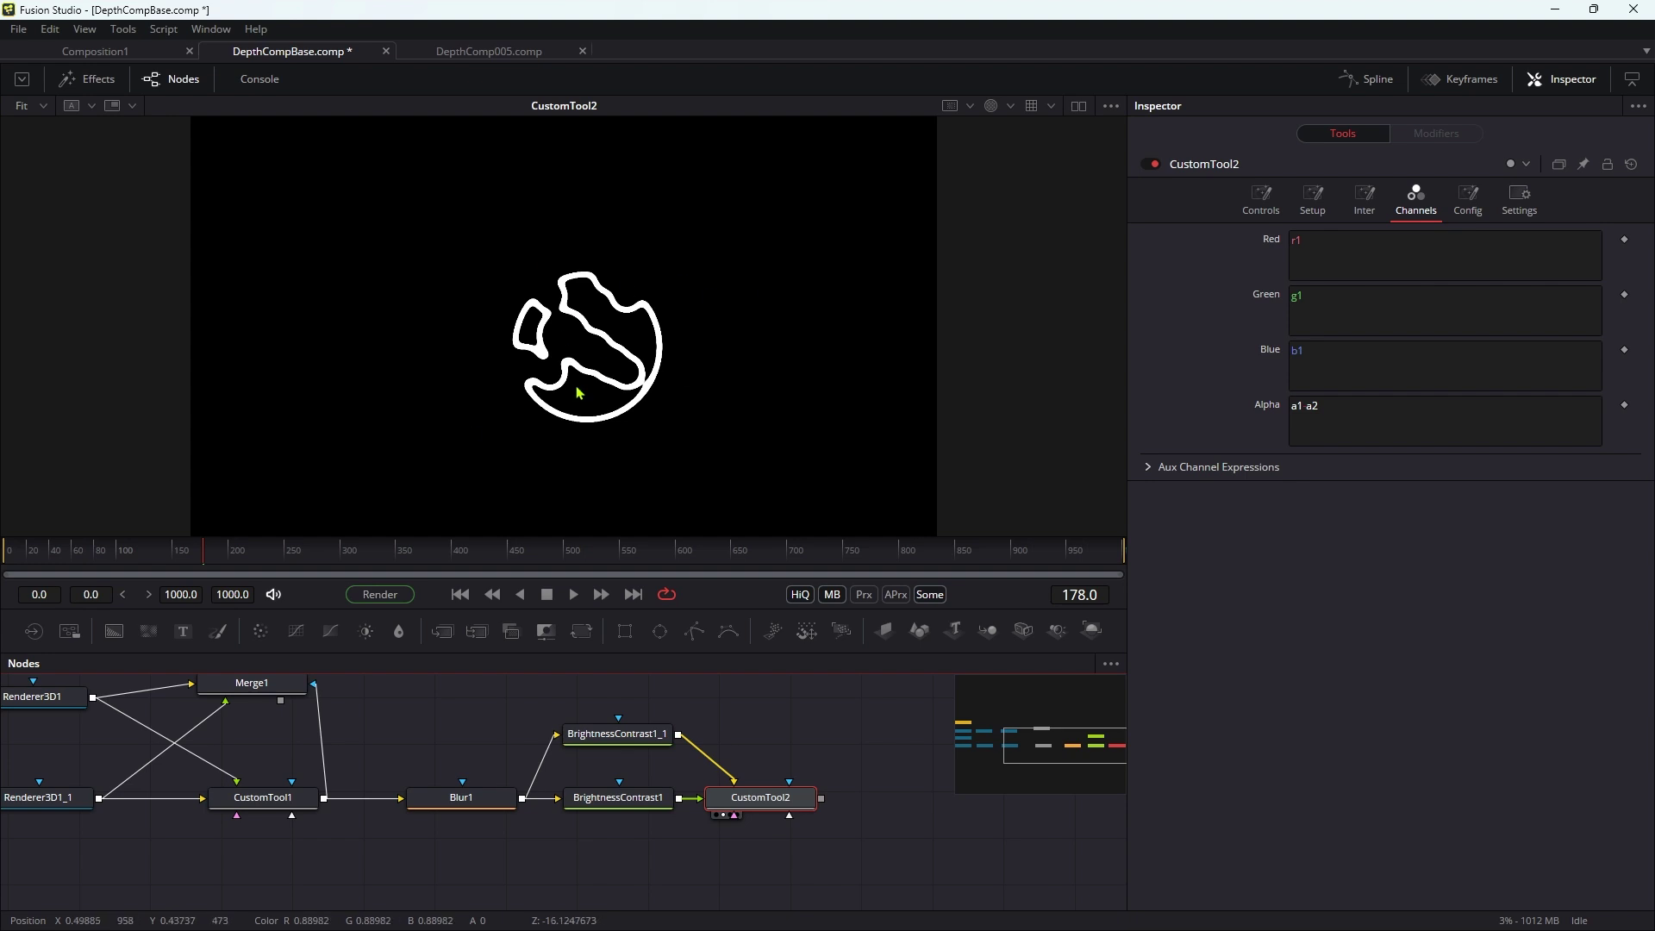
drag(471, 813, 492, 769)
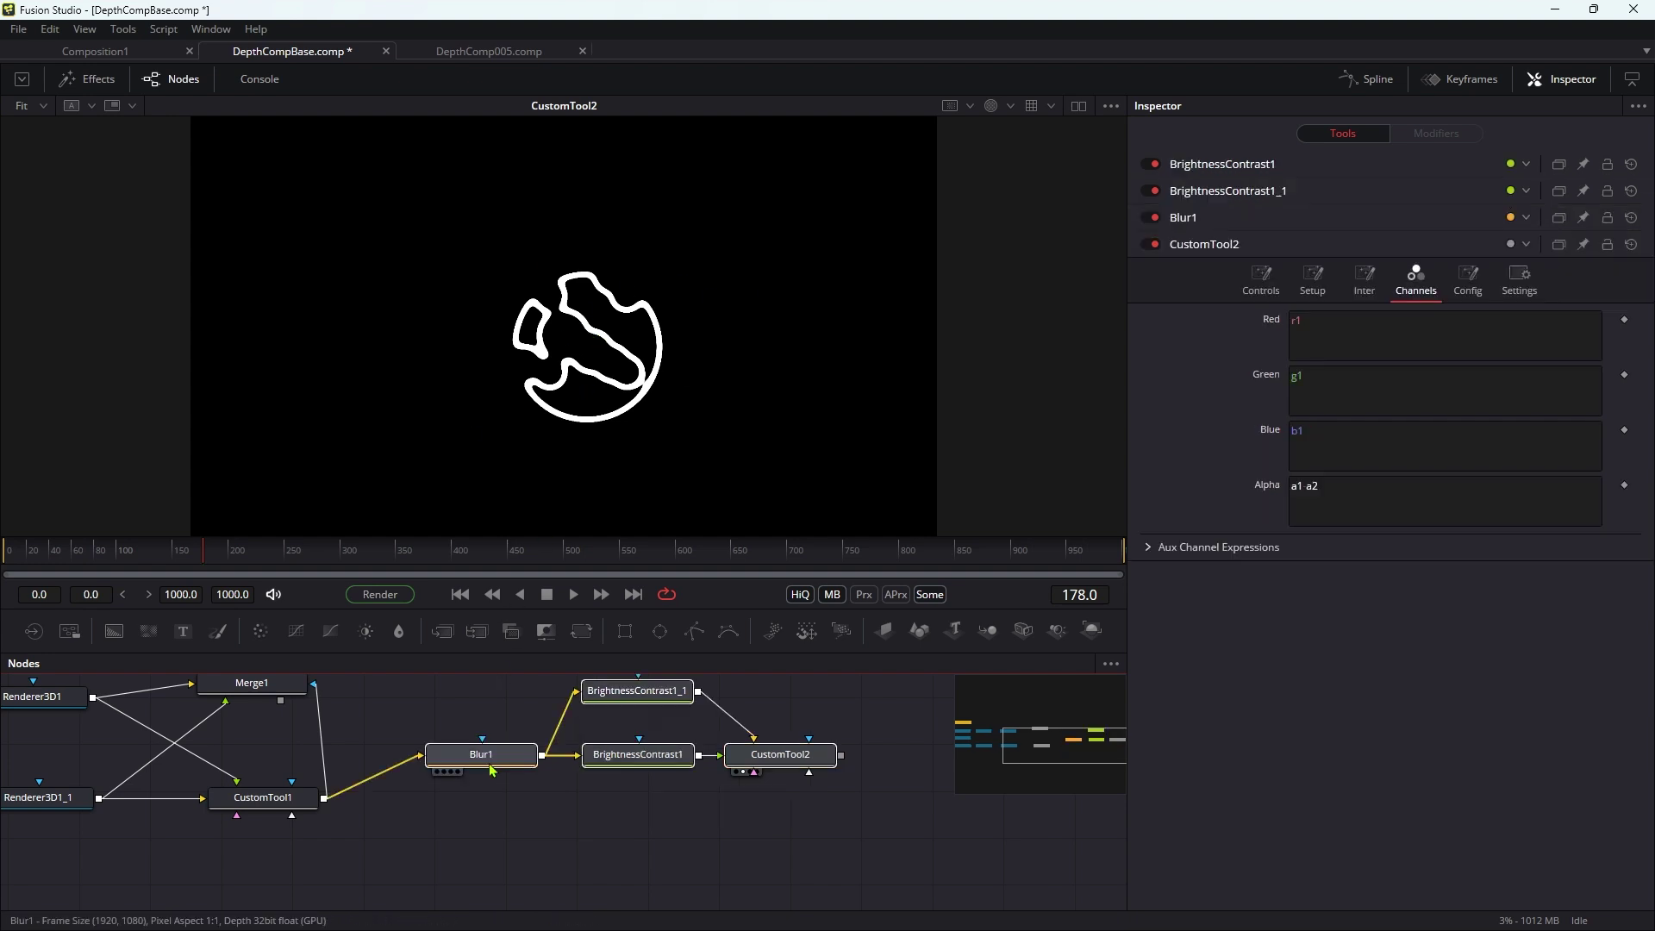
Add ColorCorrector1 after Merge1 with CustomTool2 as its effect mask
click(257, 718)
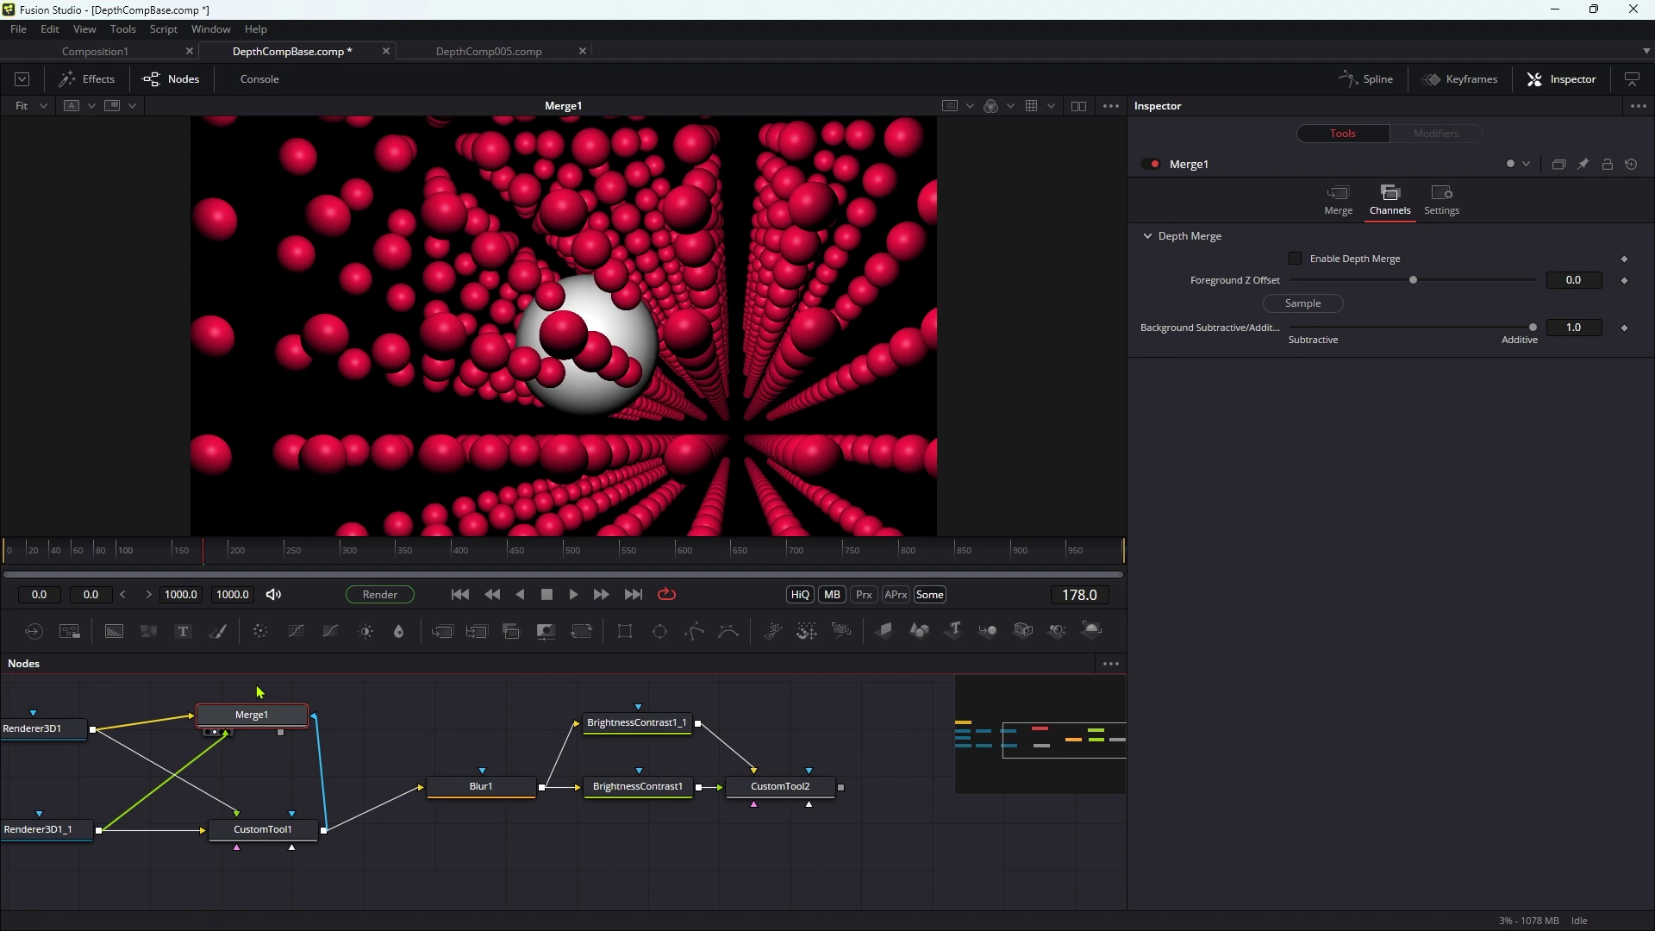
key(shift+space)
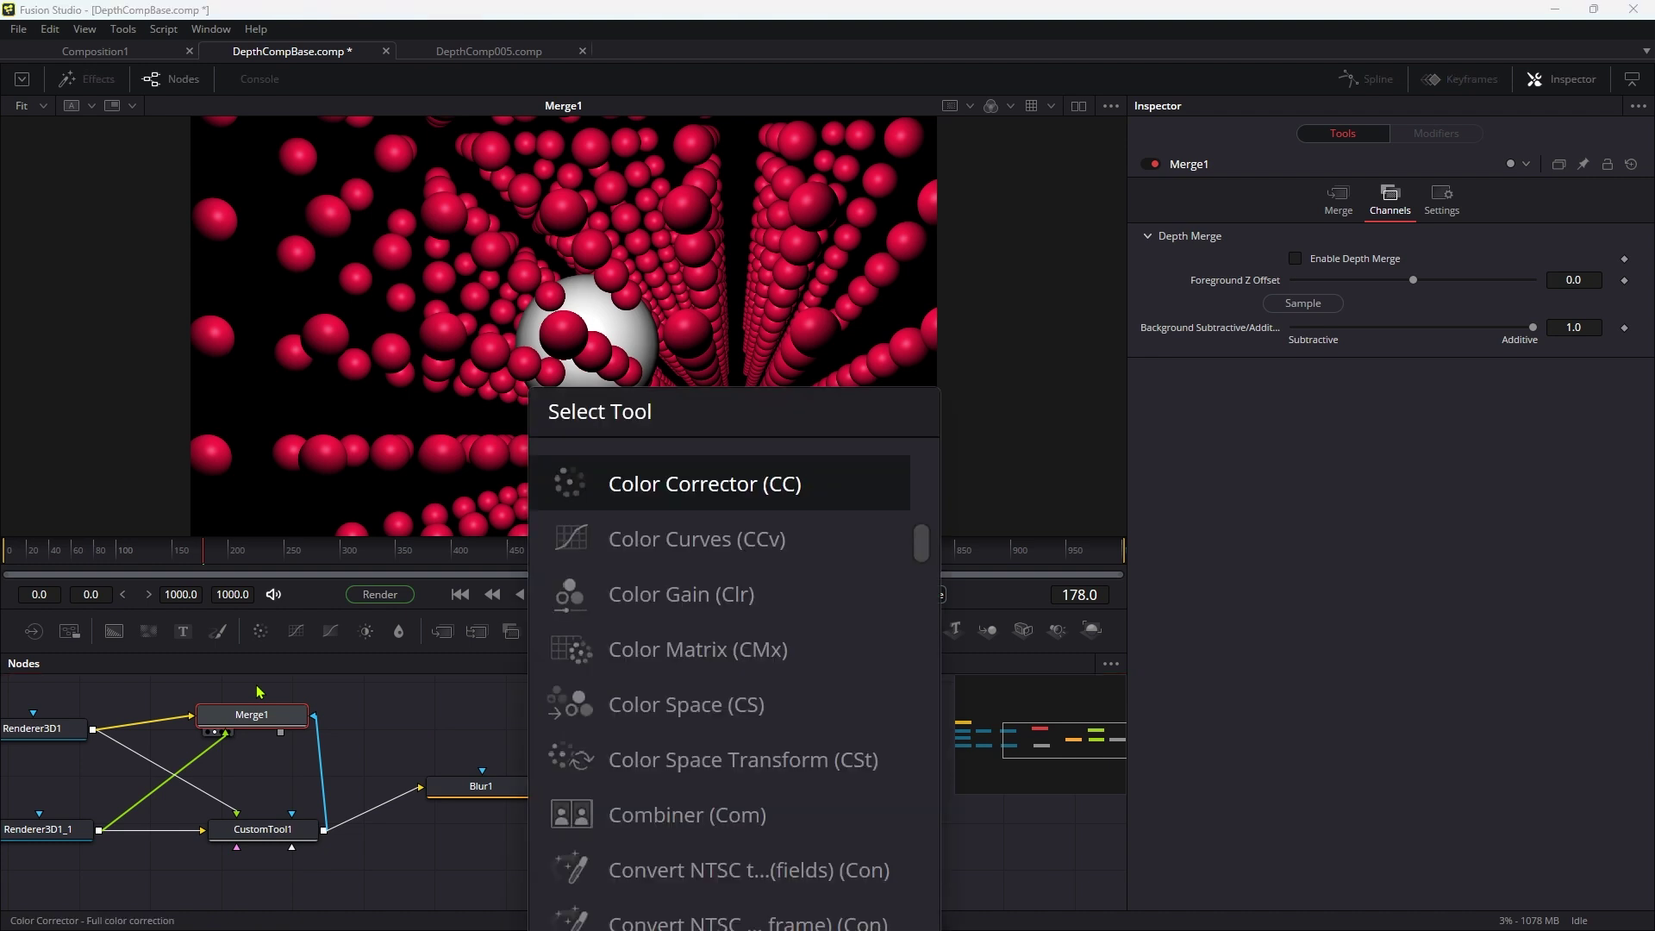
text(cc)
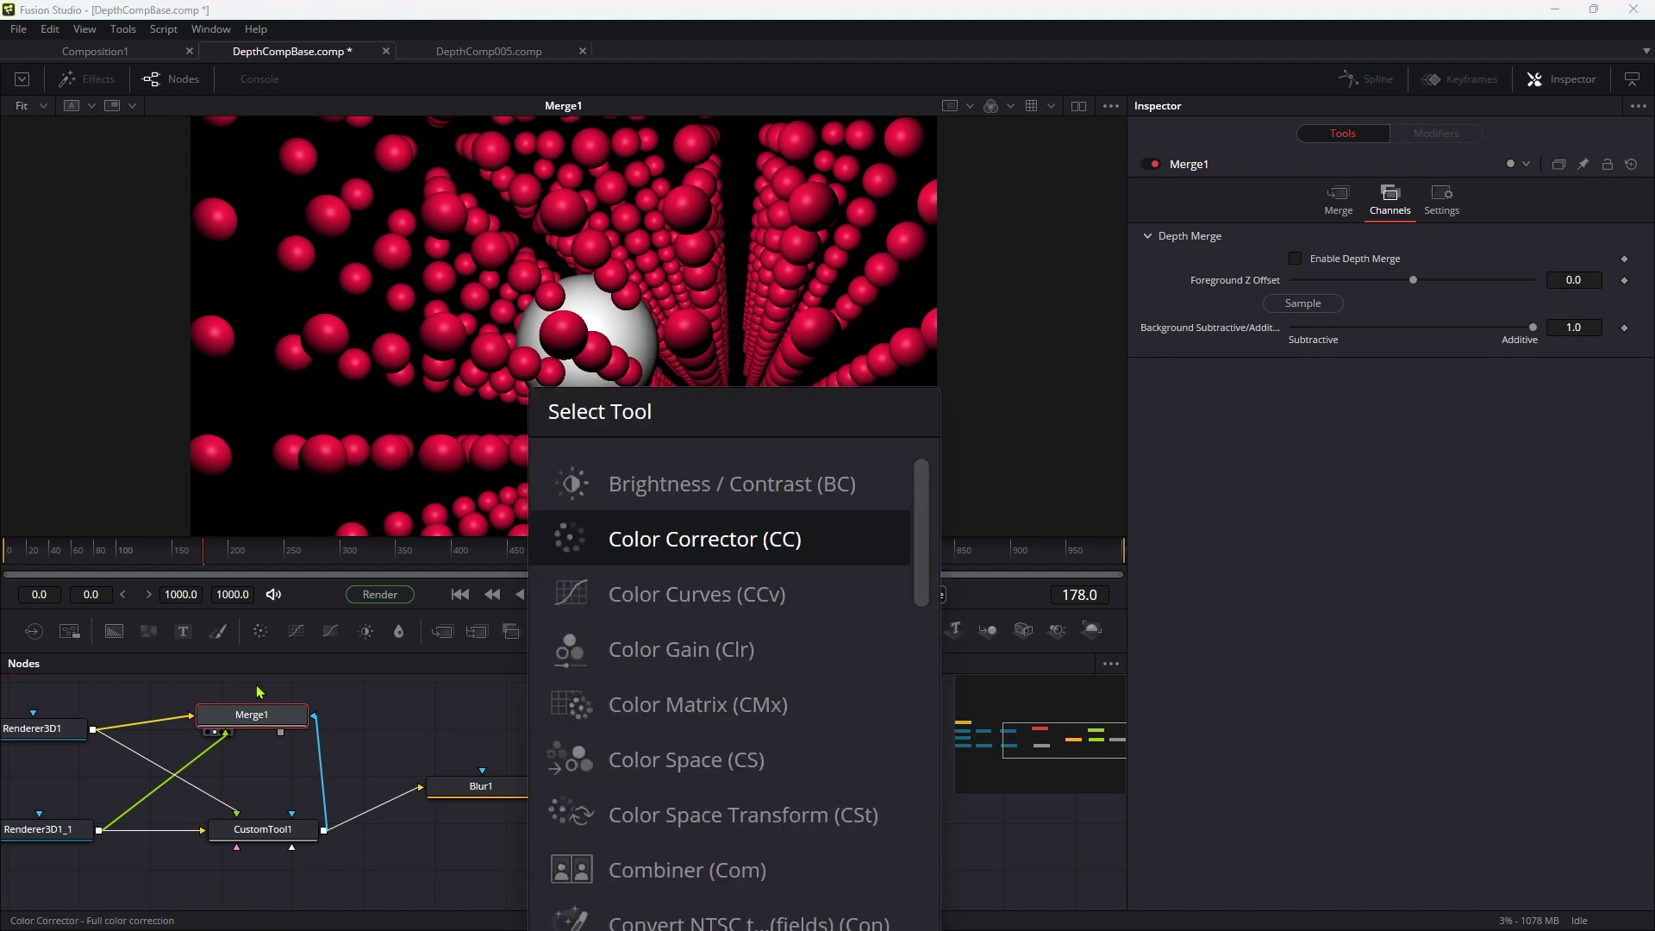
key(Return)
key(1)
click(840, 788)
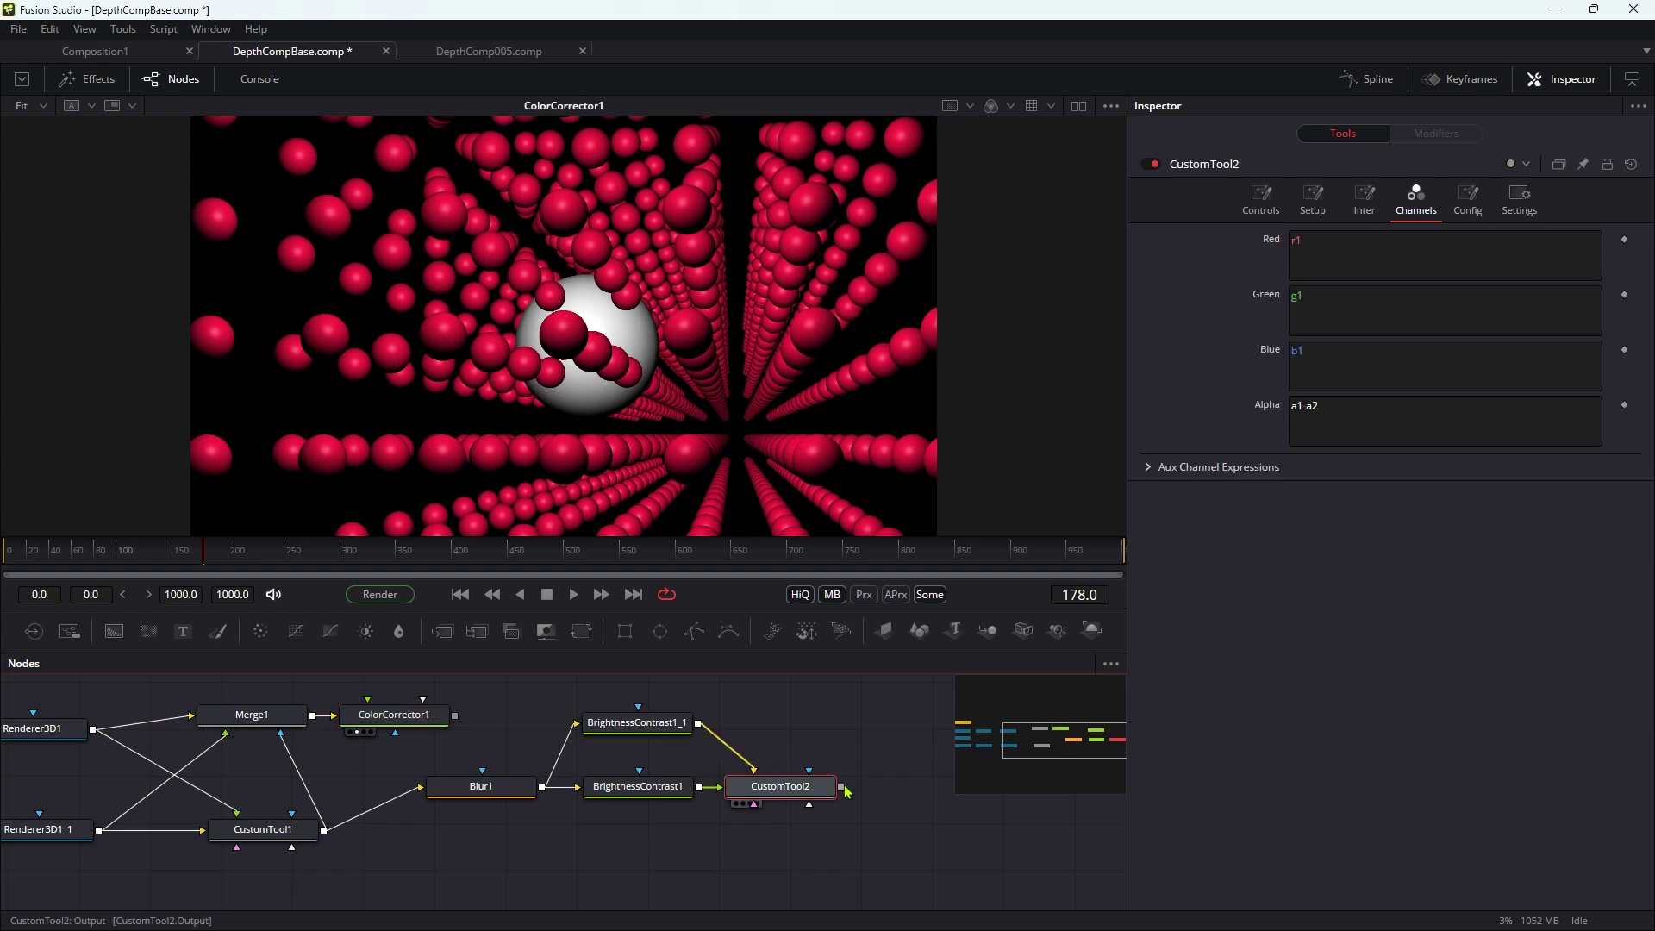
drag(842, 789, 385, 724)
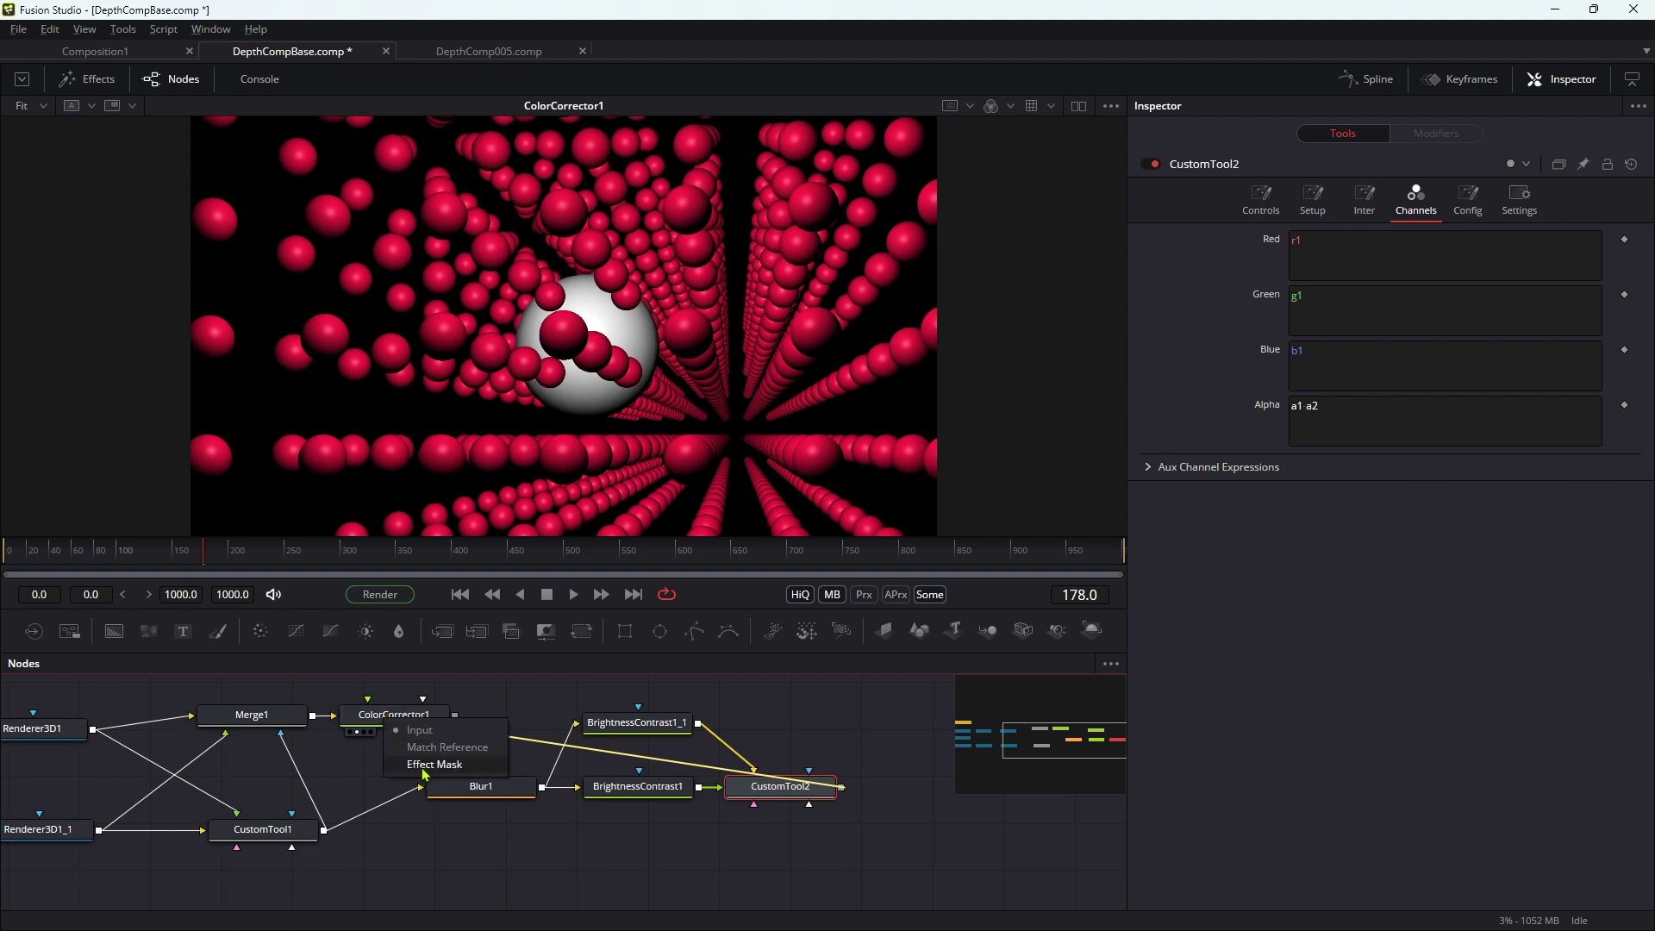
click(425, 770)
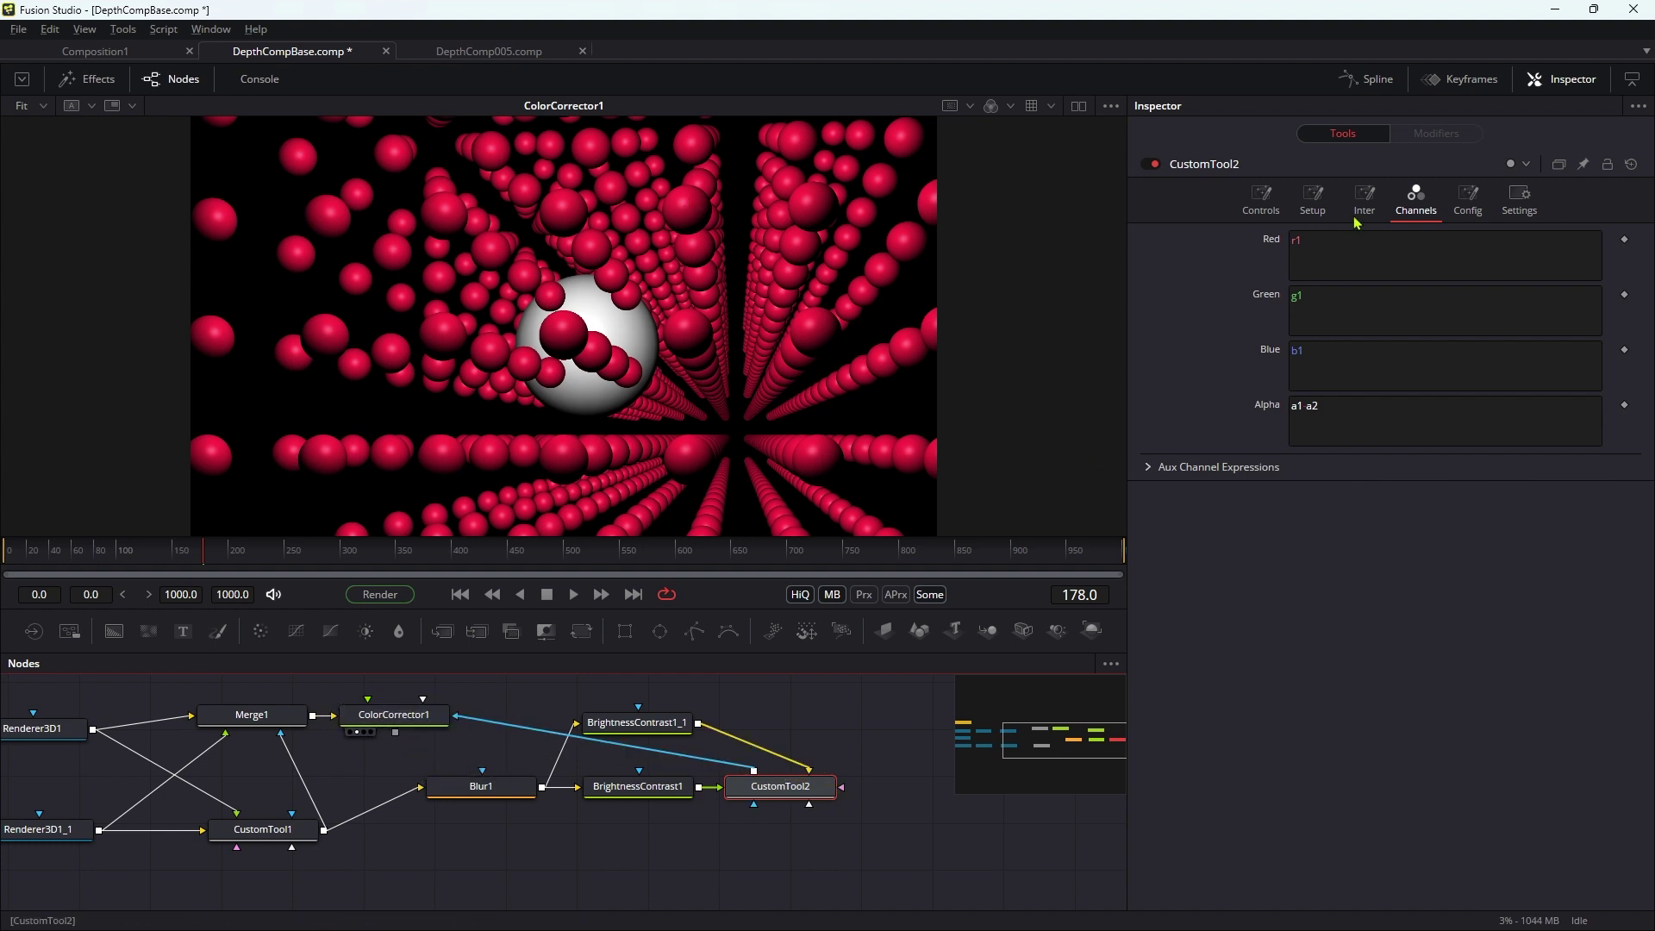
Set ColorCorrector1's Gain to about 2.007 to brighten the outlined areas
click(394, 715)
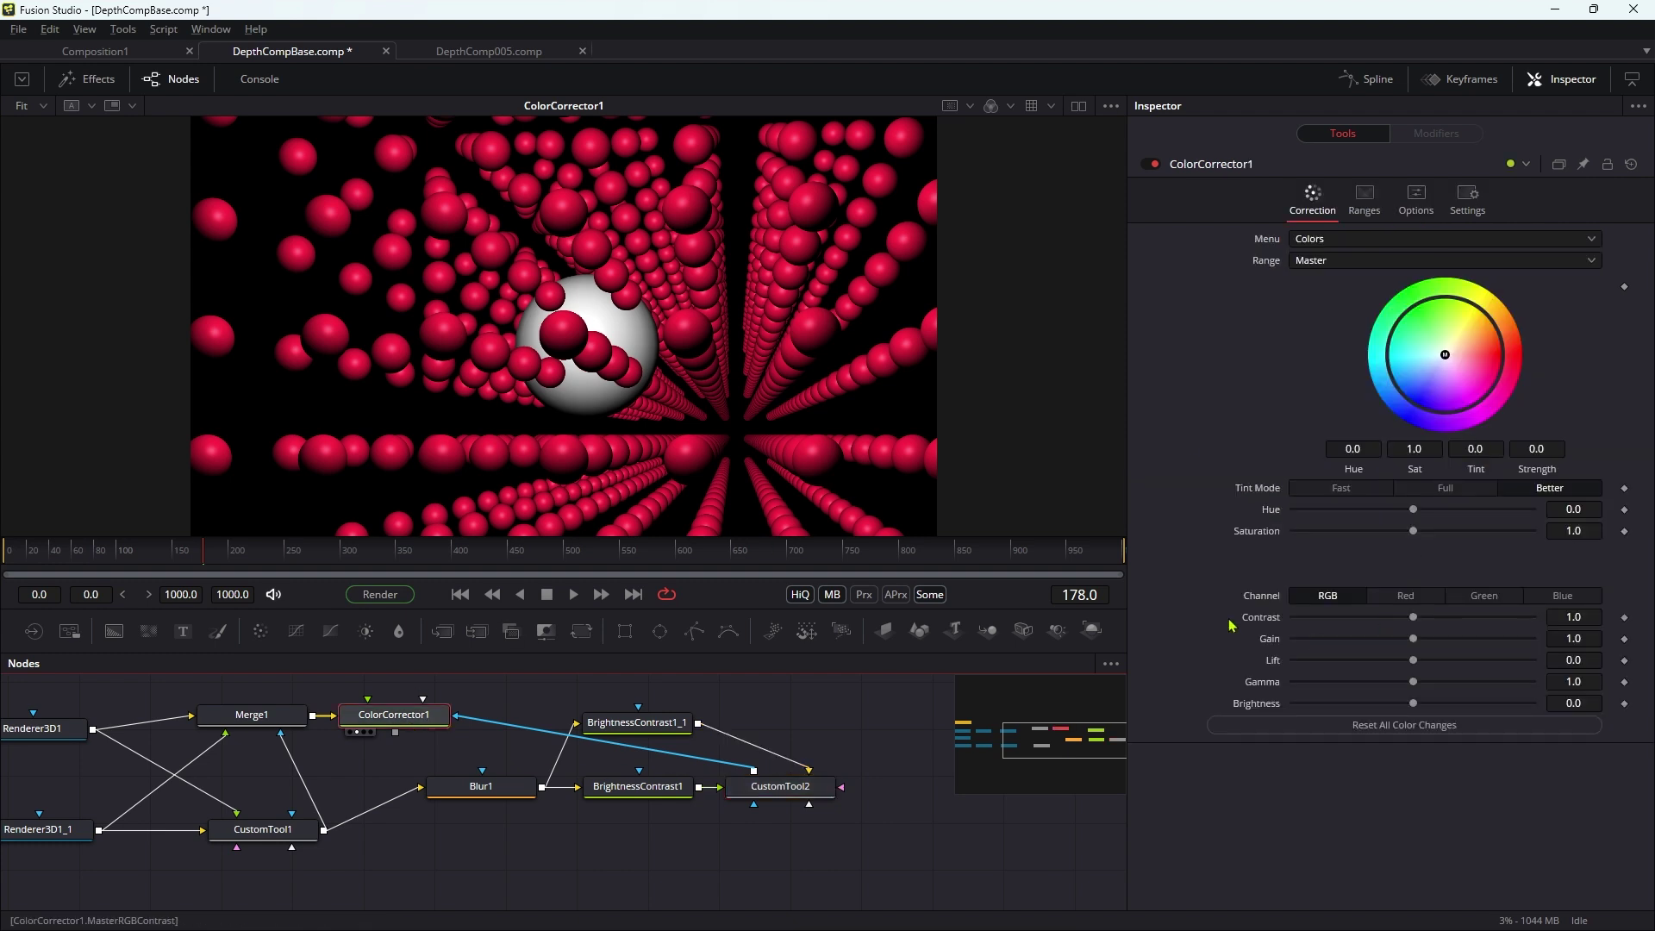
drag(1413, 639, 1420, 639)
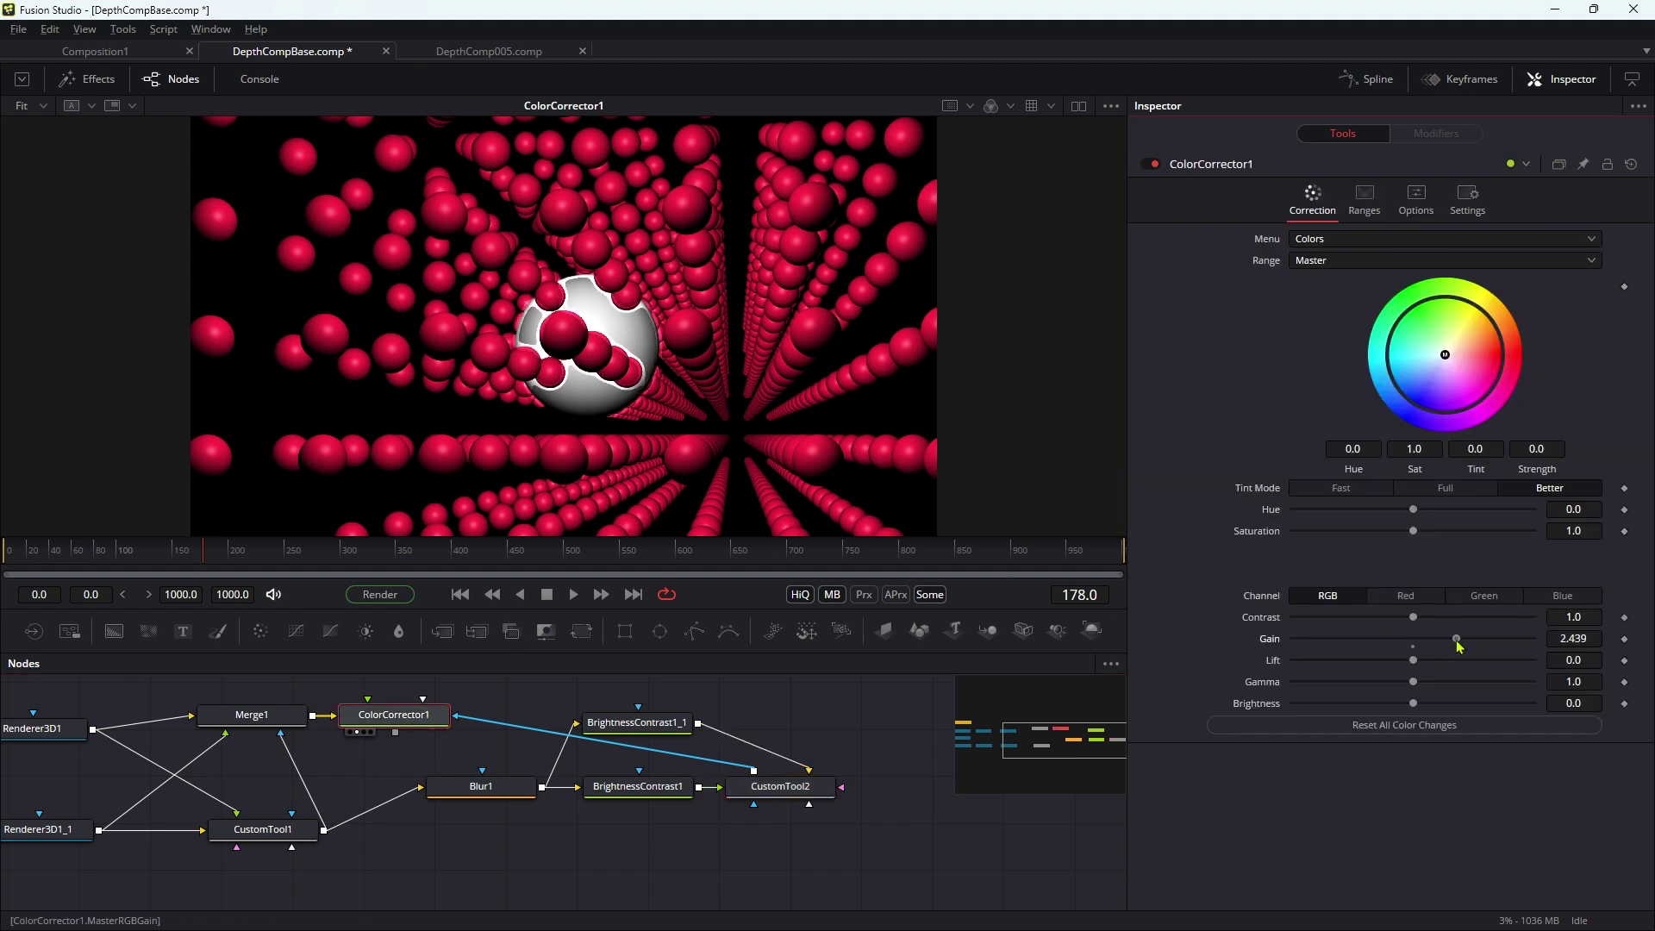
drag(1459, 645, 1443, 642)
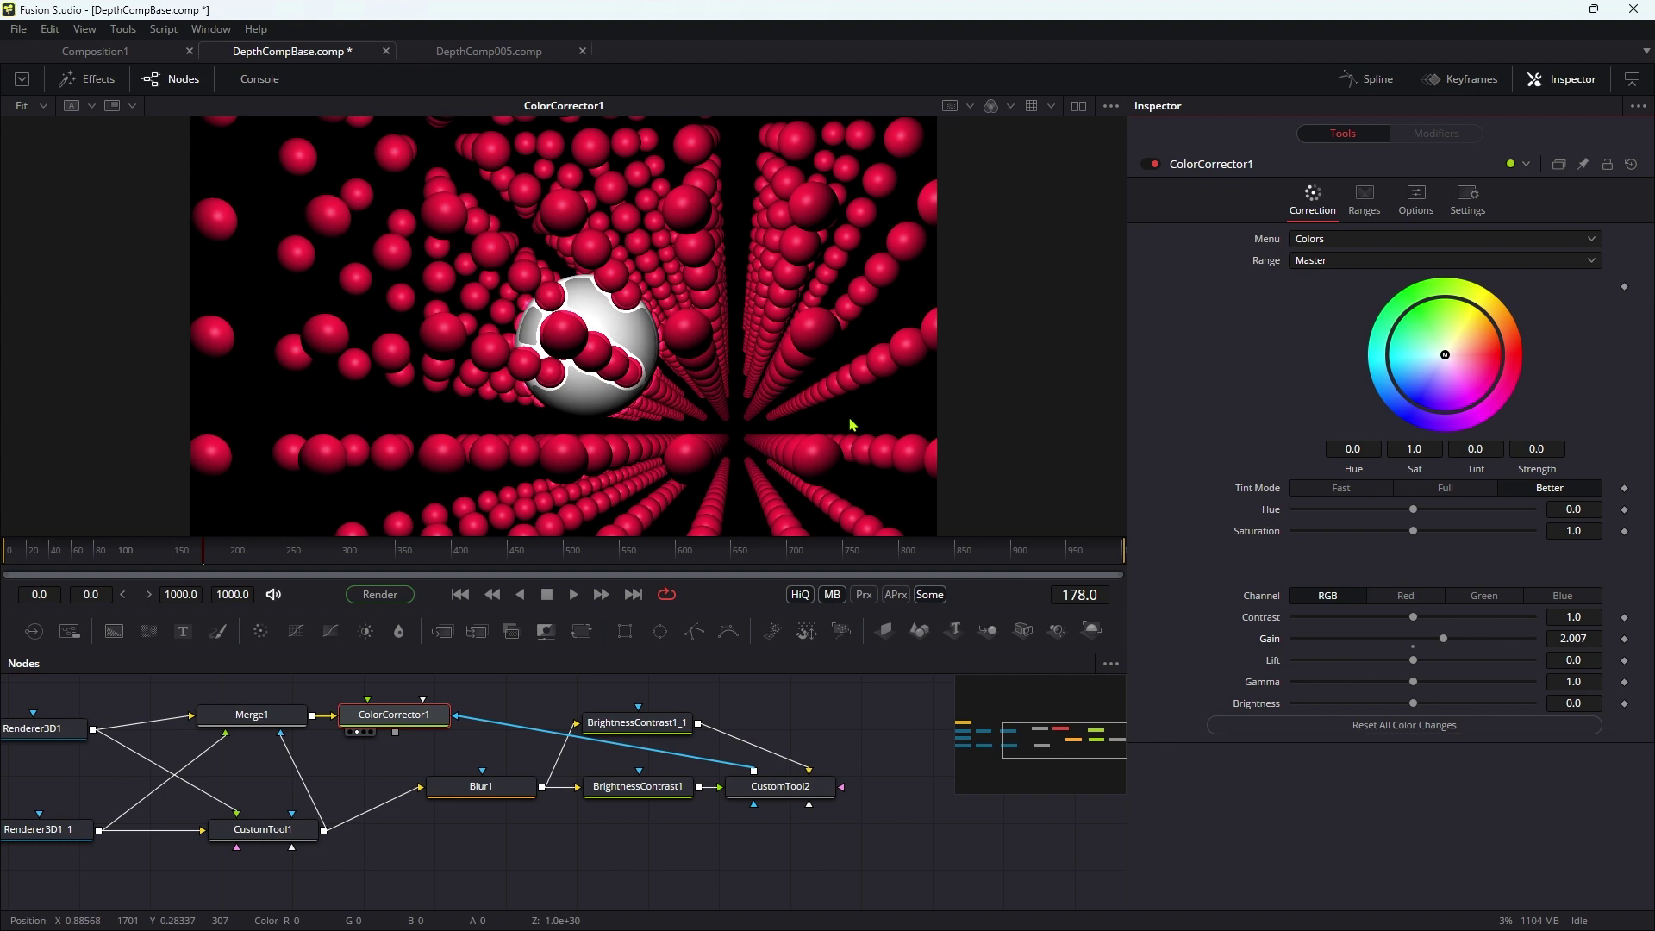
scroll(850, 424, down, 1)
scroll(684, 352, up, 4)
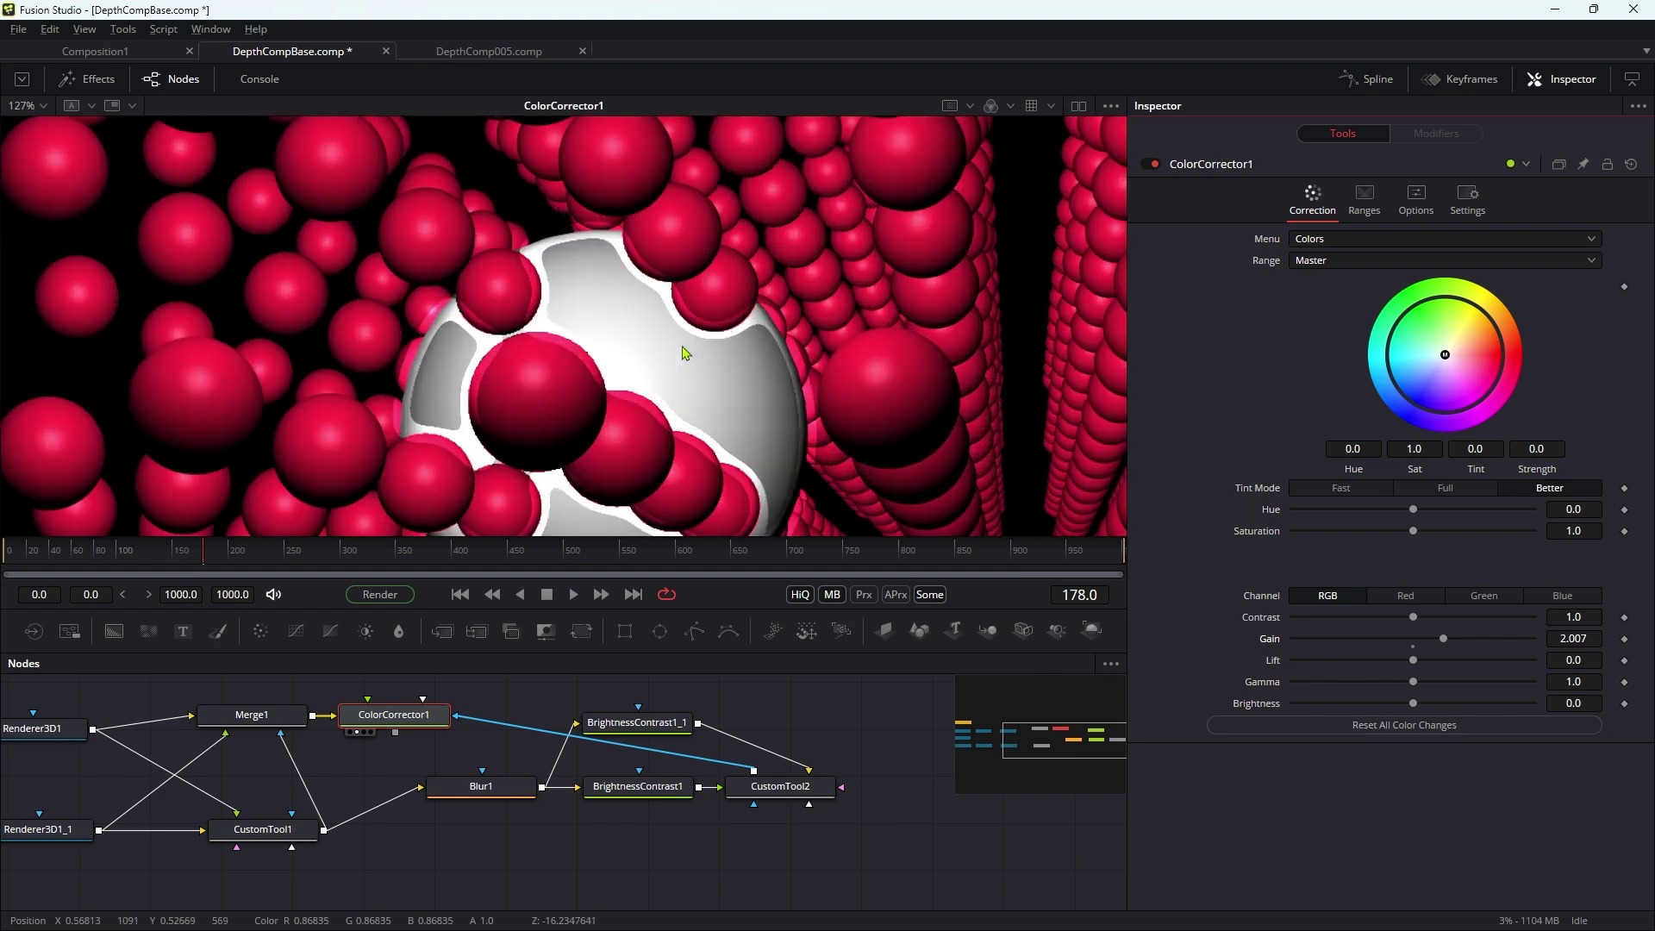
scroll(701, 353, up, 3)
scroll(708, 353, down, 3)
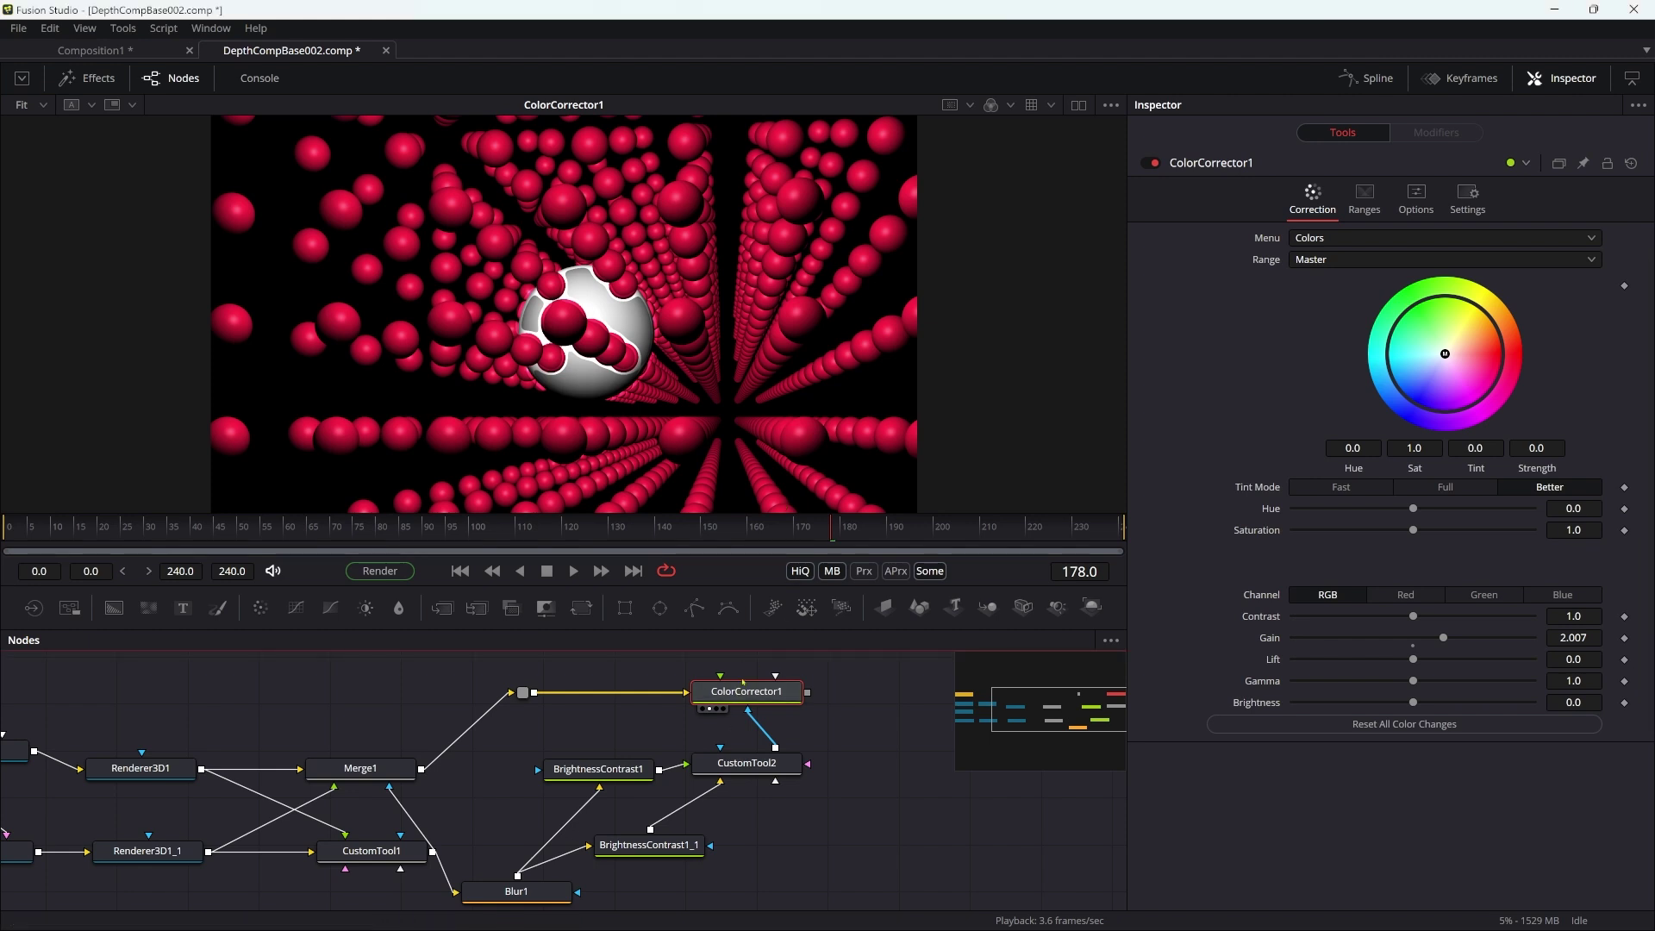
Add Glow1 after ColorCorrector1, view it, and drag CustomTool2's output toward it
key(shift+space)
text(glo)
key(Return)
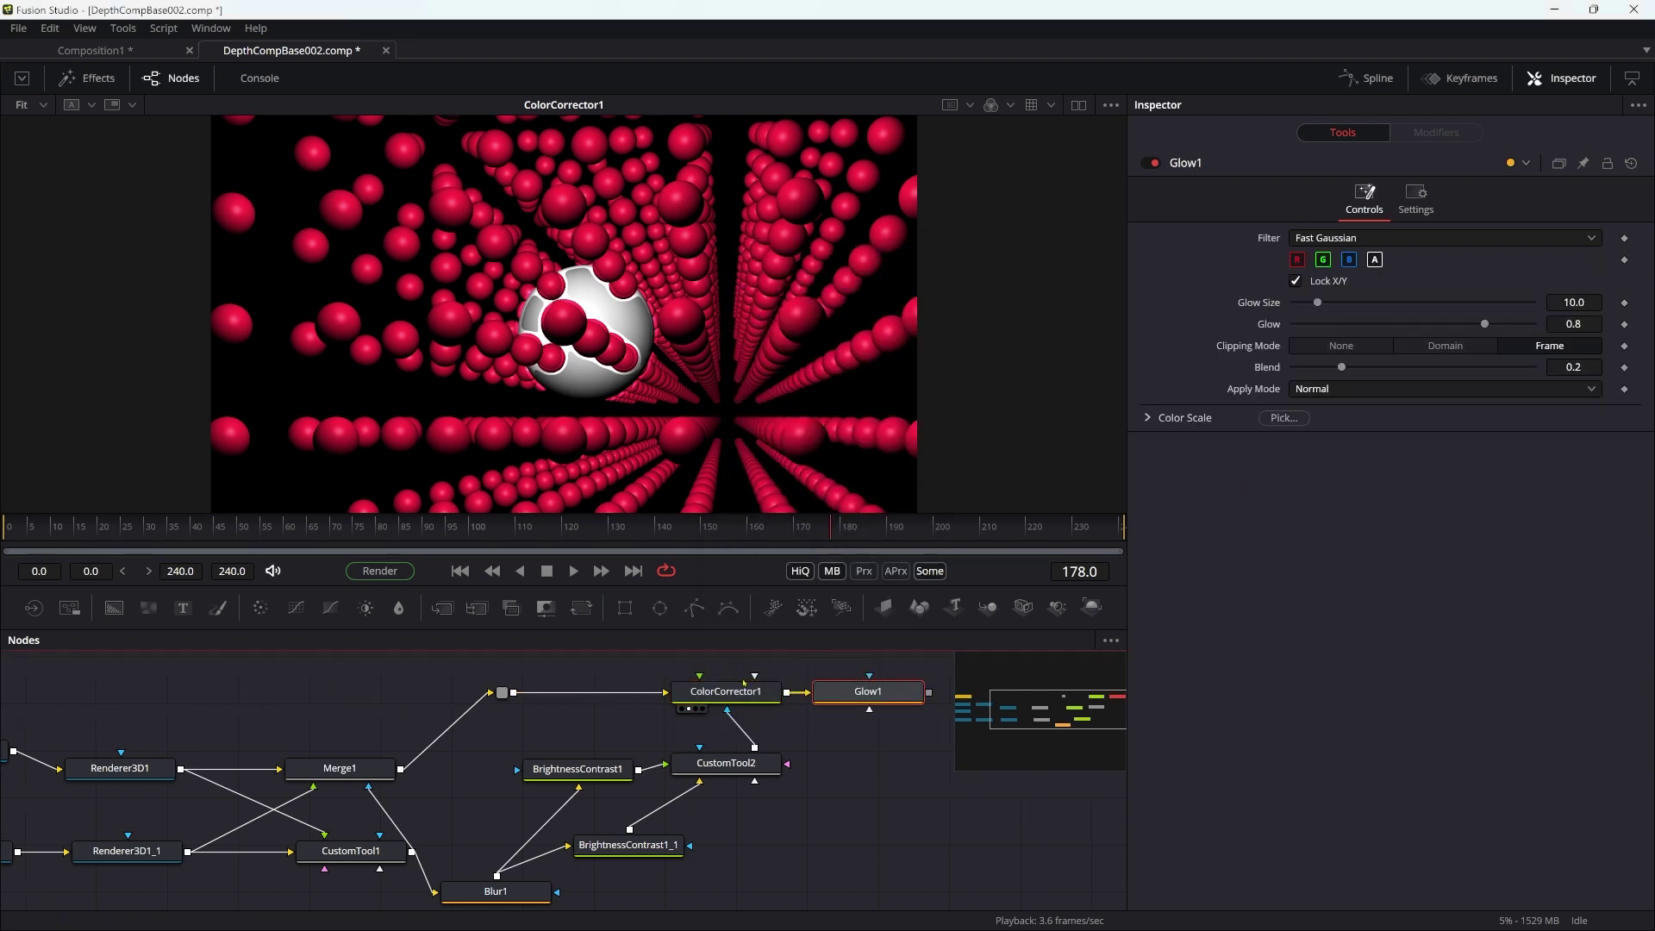
drag(867, 691, 715, 182)
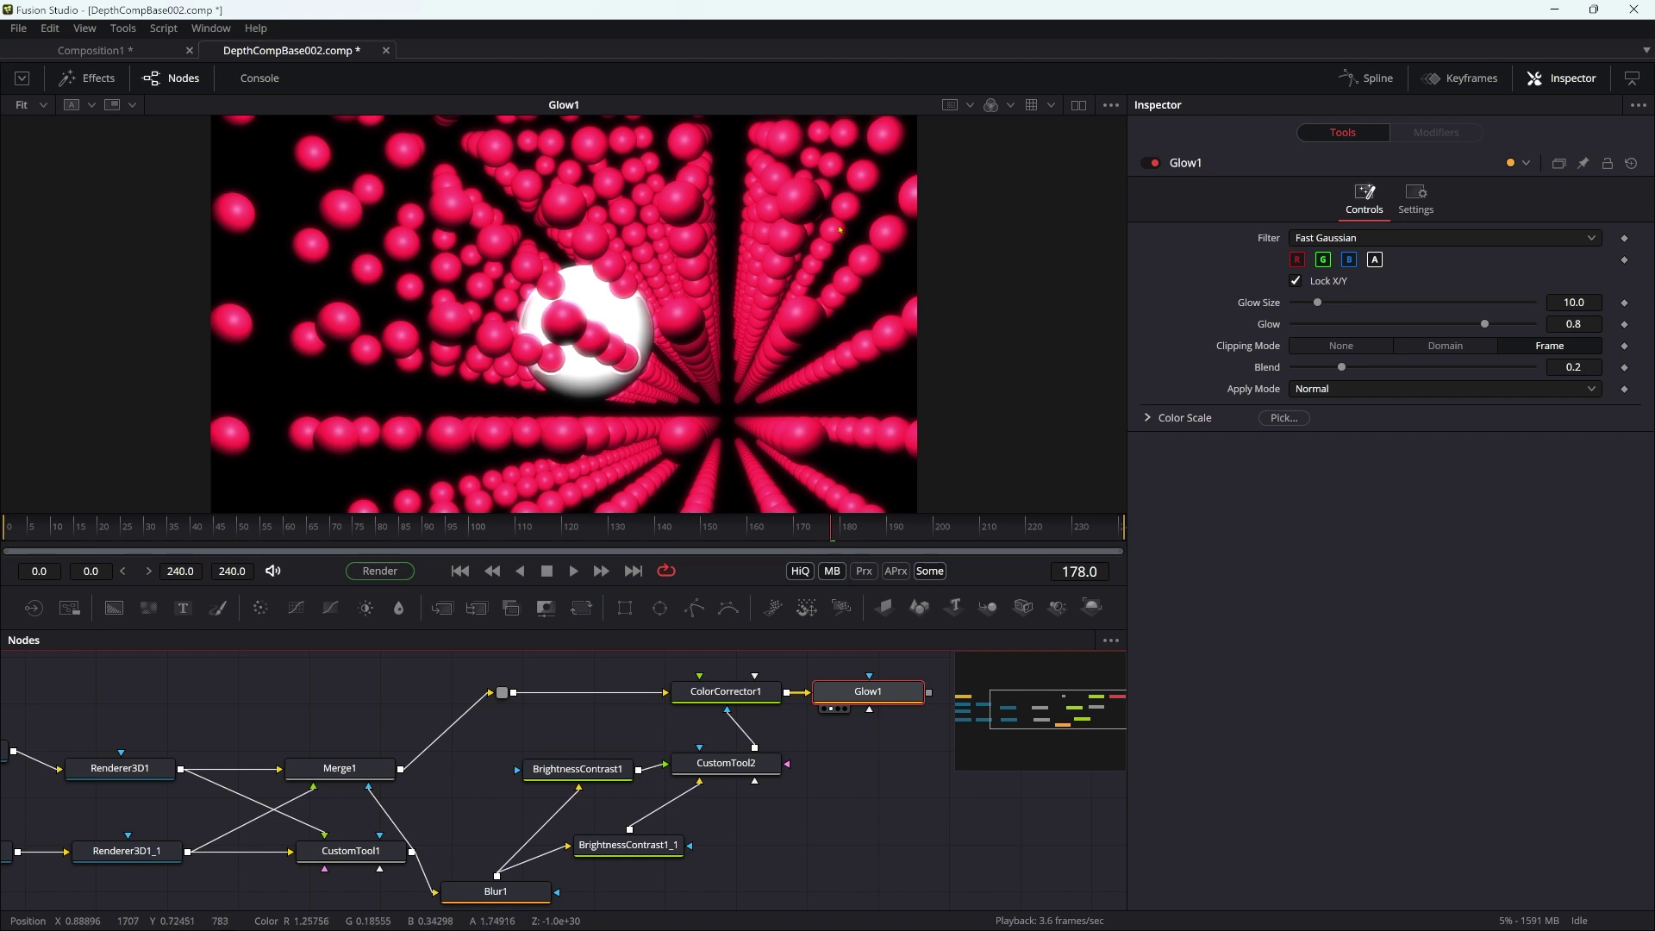
click(716, 767)
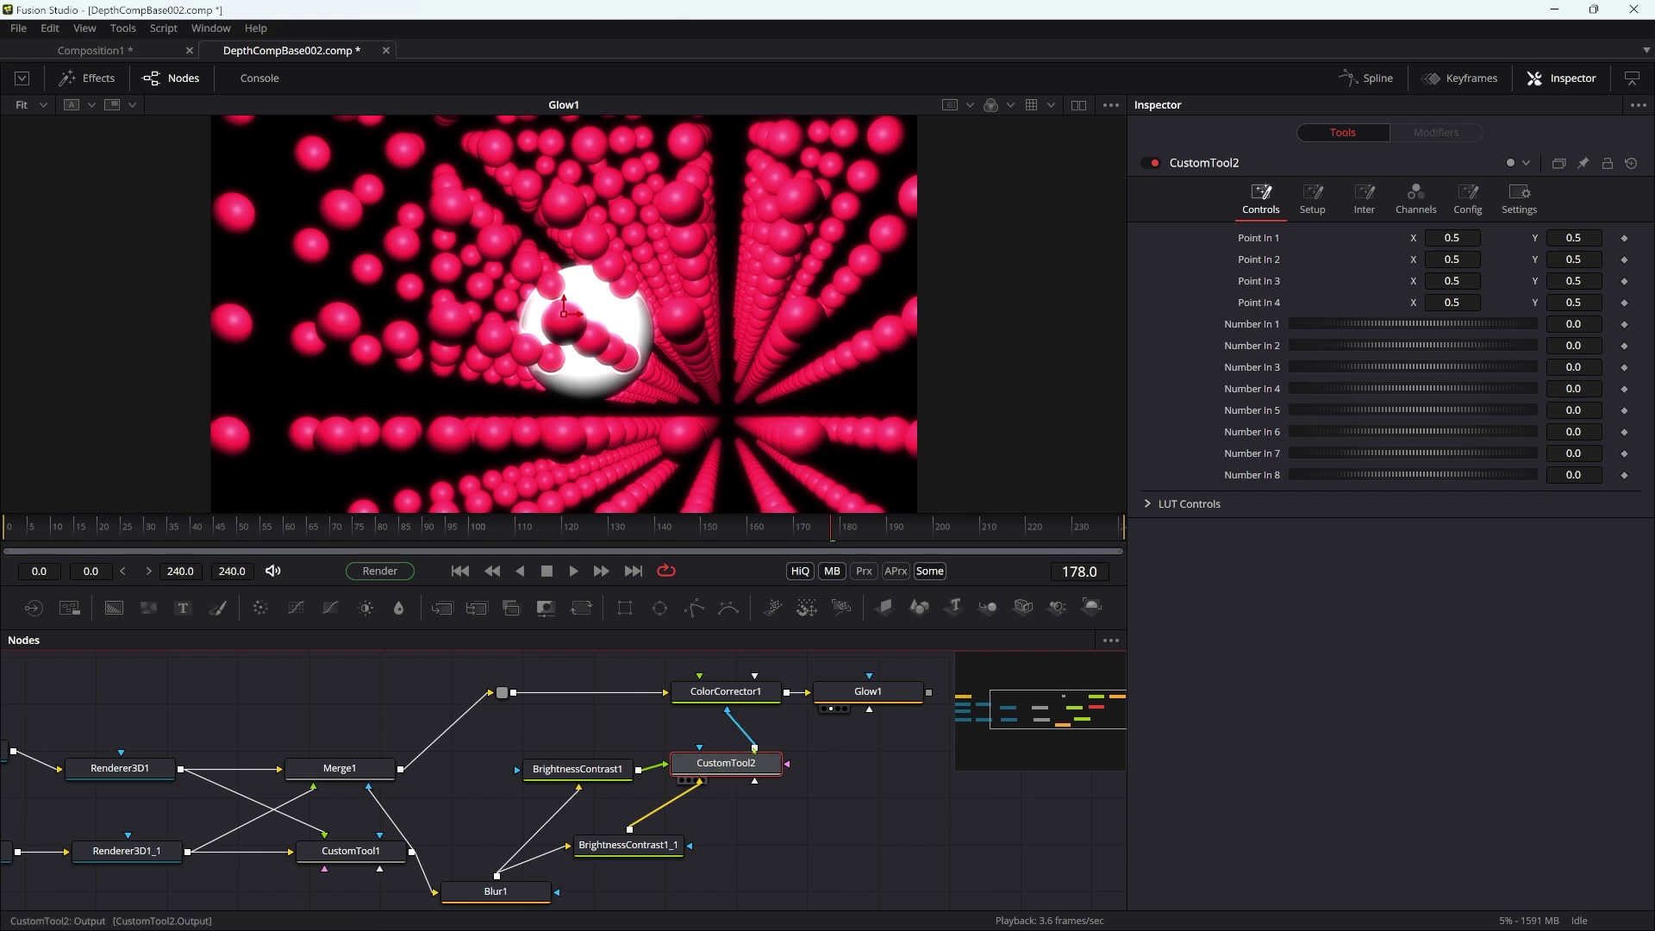
drag(755, 747, 934, 719)
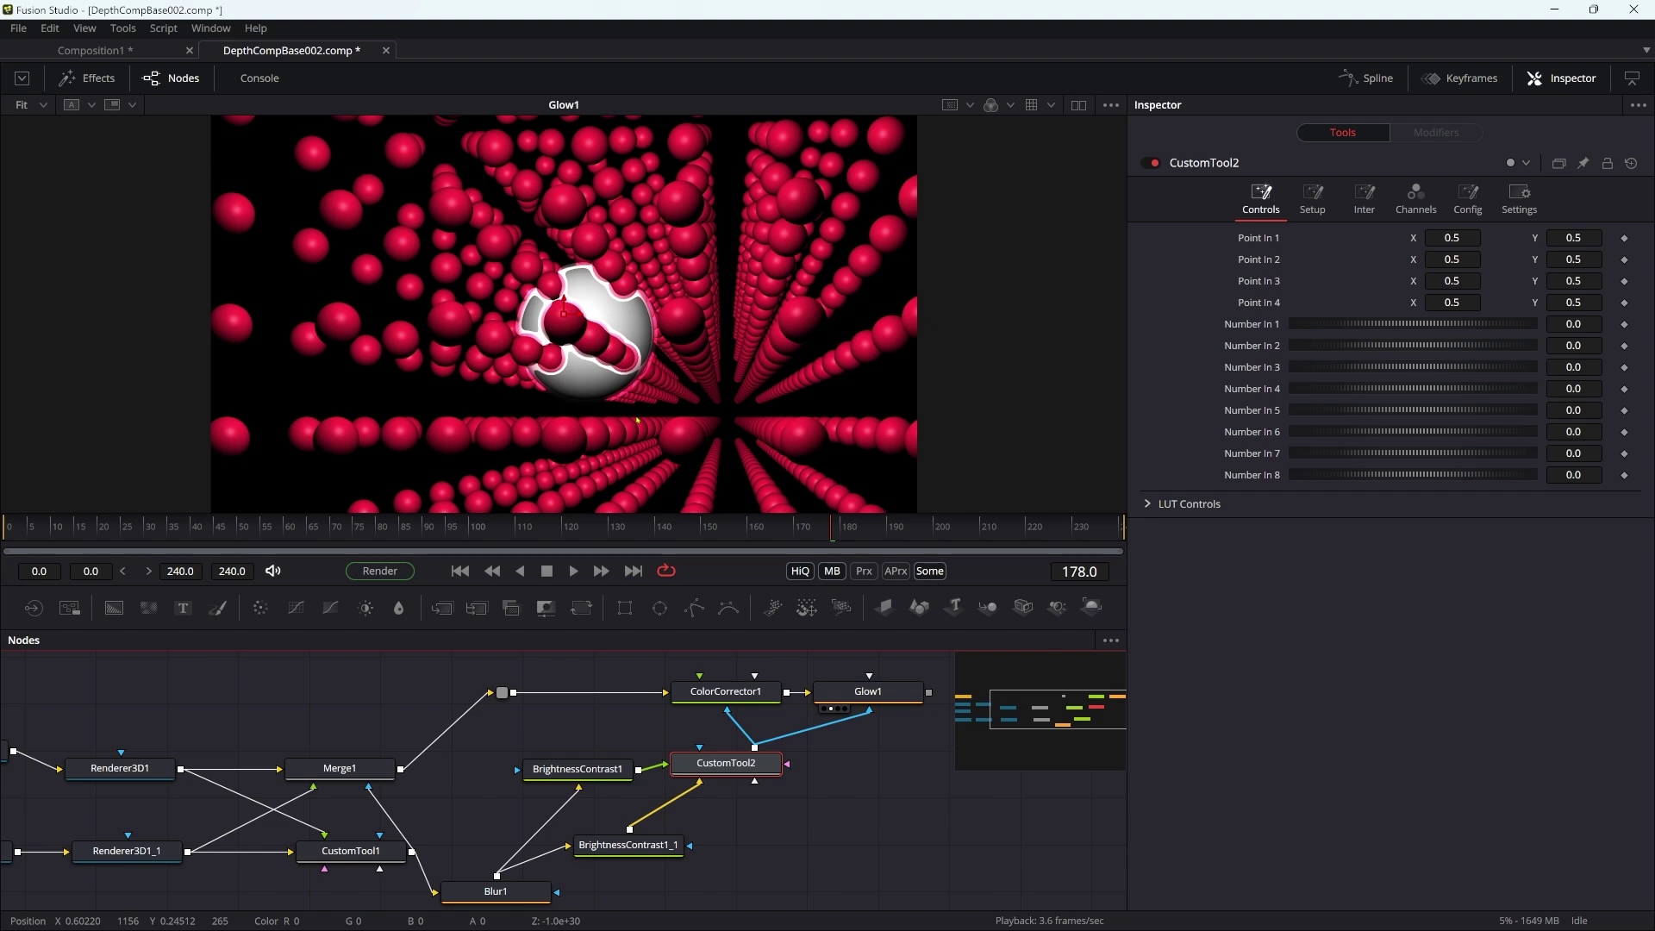
Set Blur1's Blur Size to 20
click(543, 886)
scroll(543, 886, down, 1)
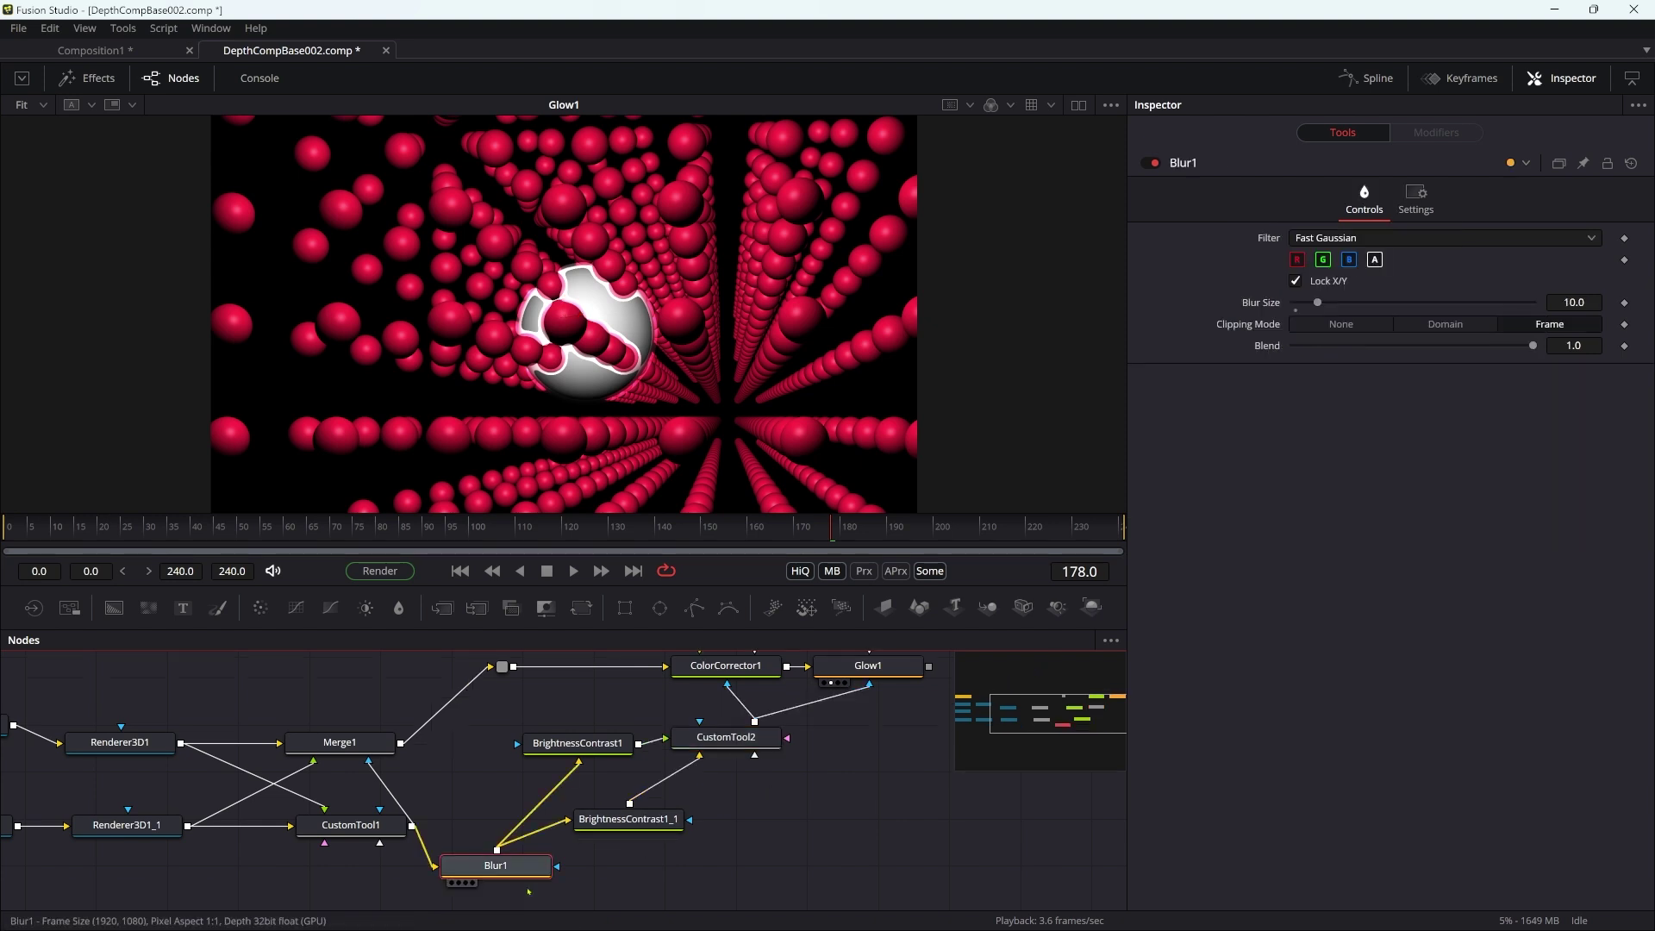
click(1586, 302)
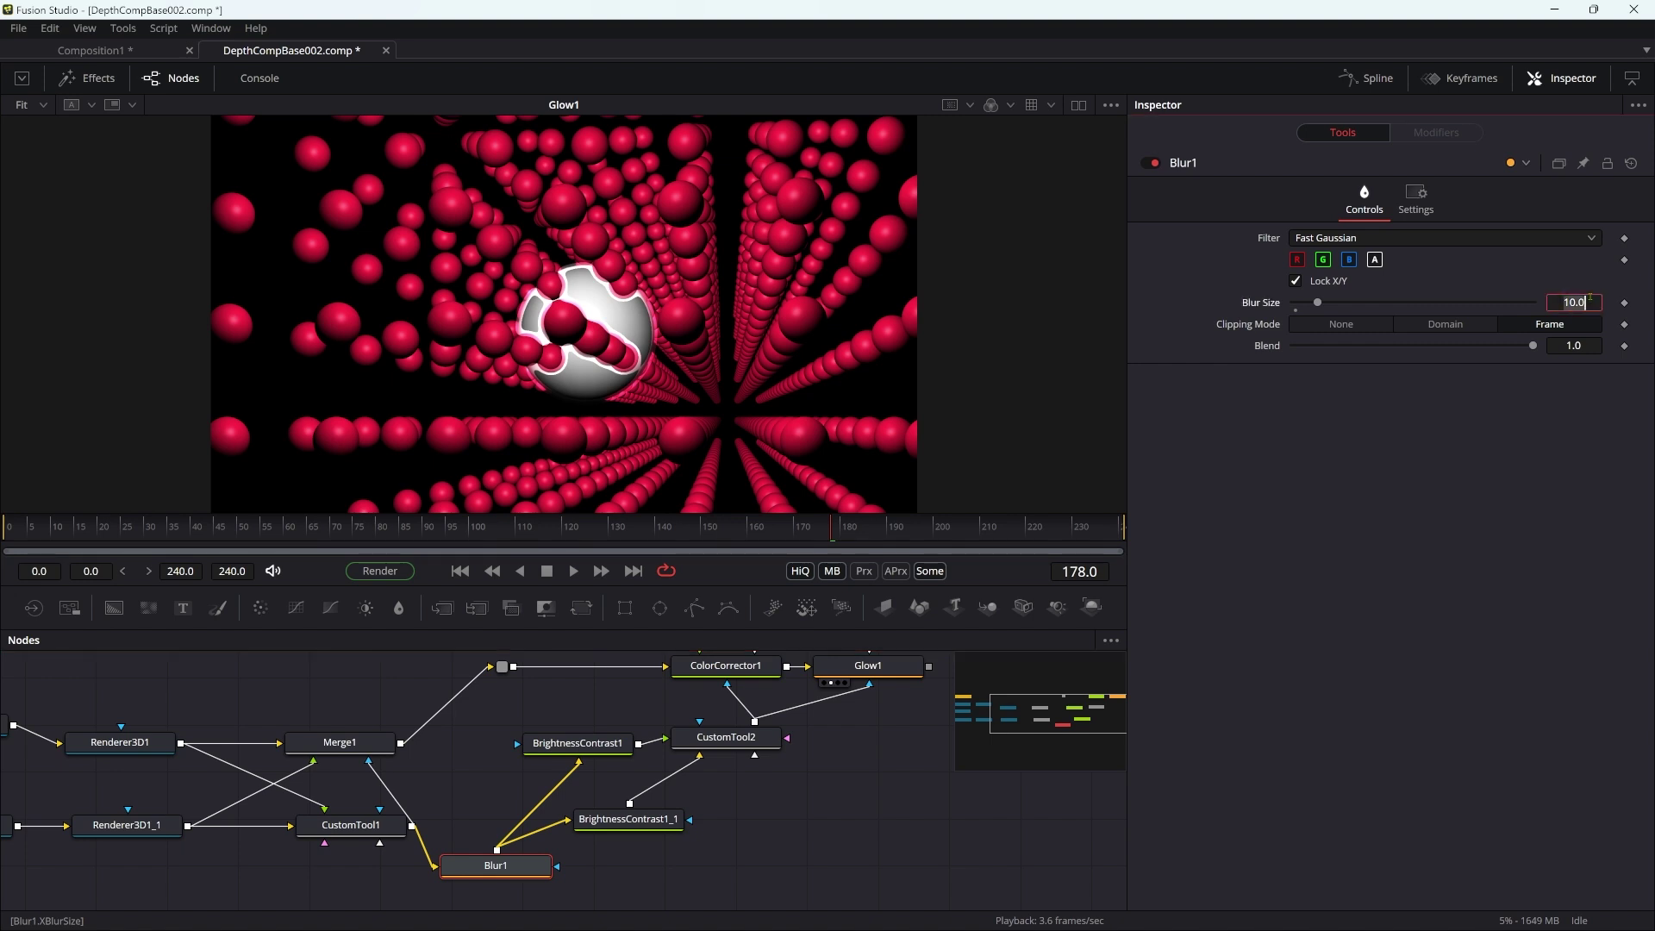
text(20)
key(Tab)
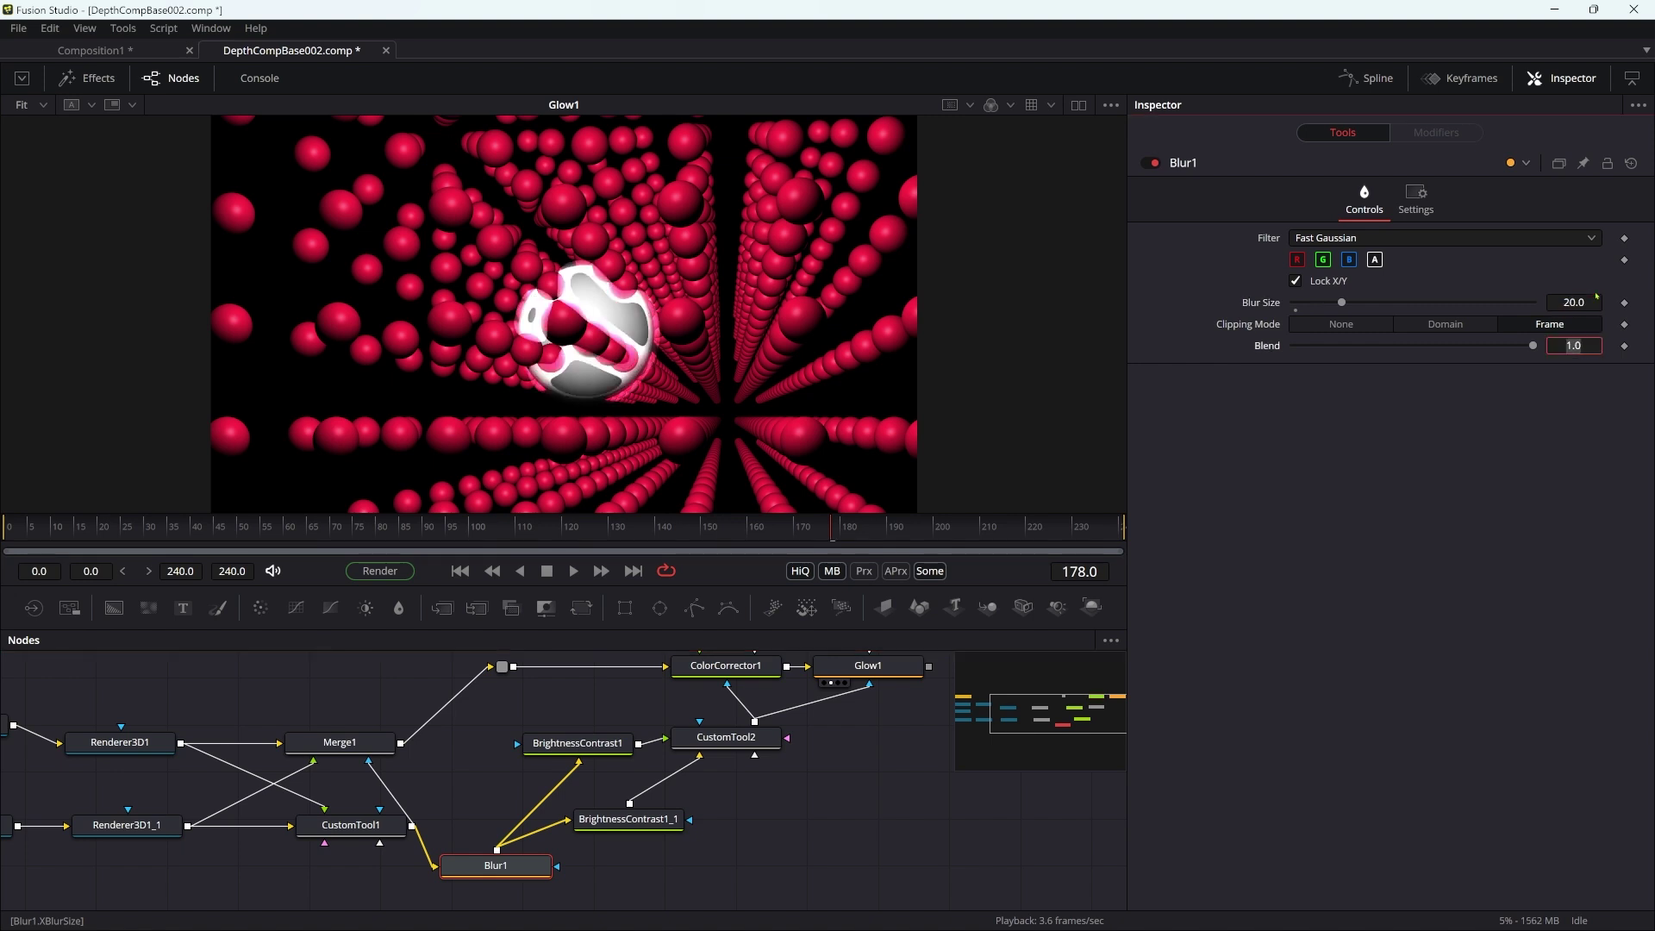
Widen BrightnessContrast1's High to 1.0 and BrightnessContrast1_1's Low to 0.0
click(576, 743)
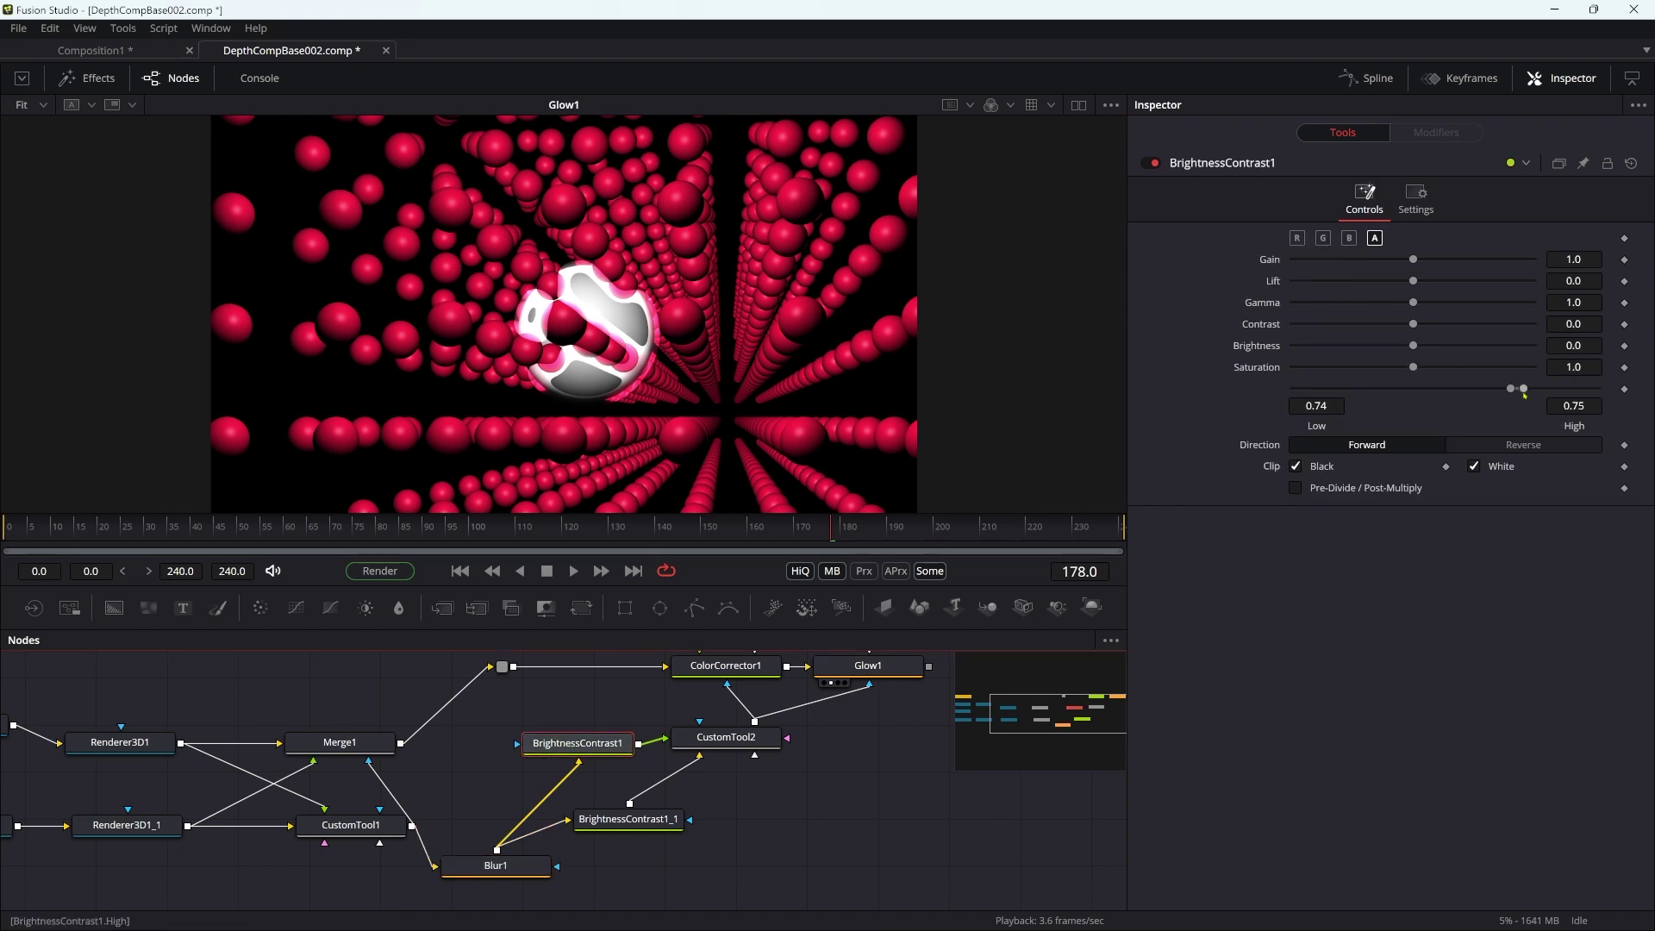
drag(1523, 389, 1598, 388)
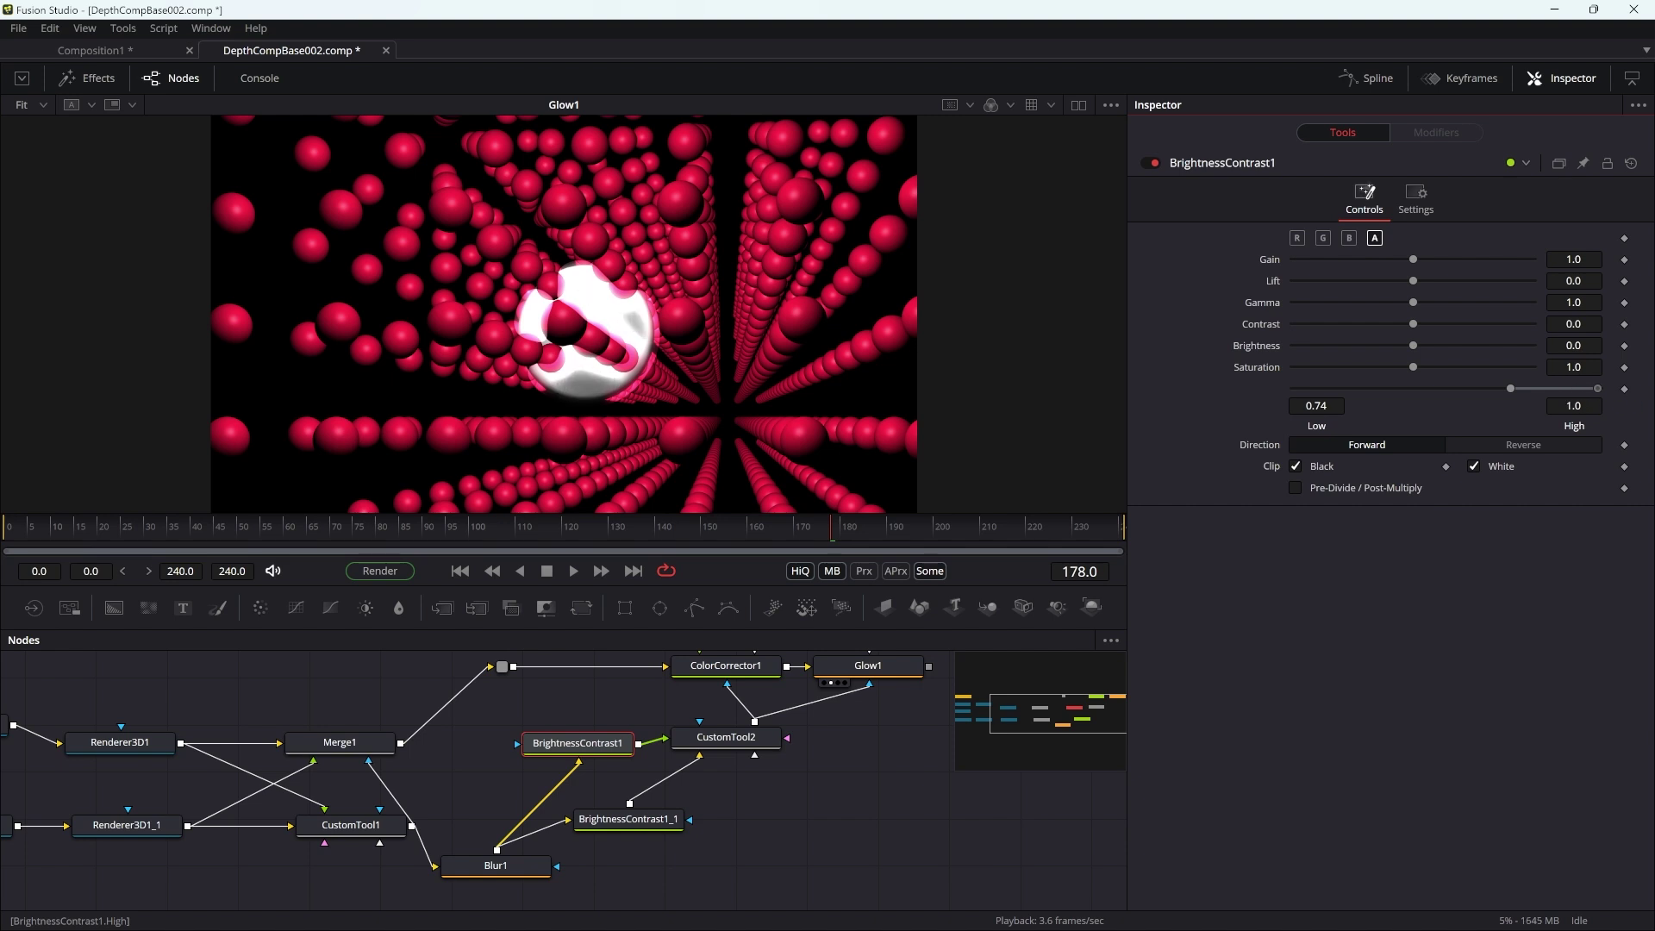
click(629, 819)
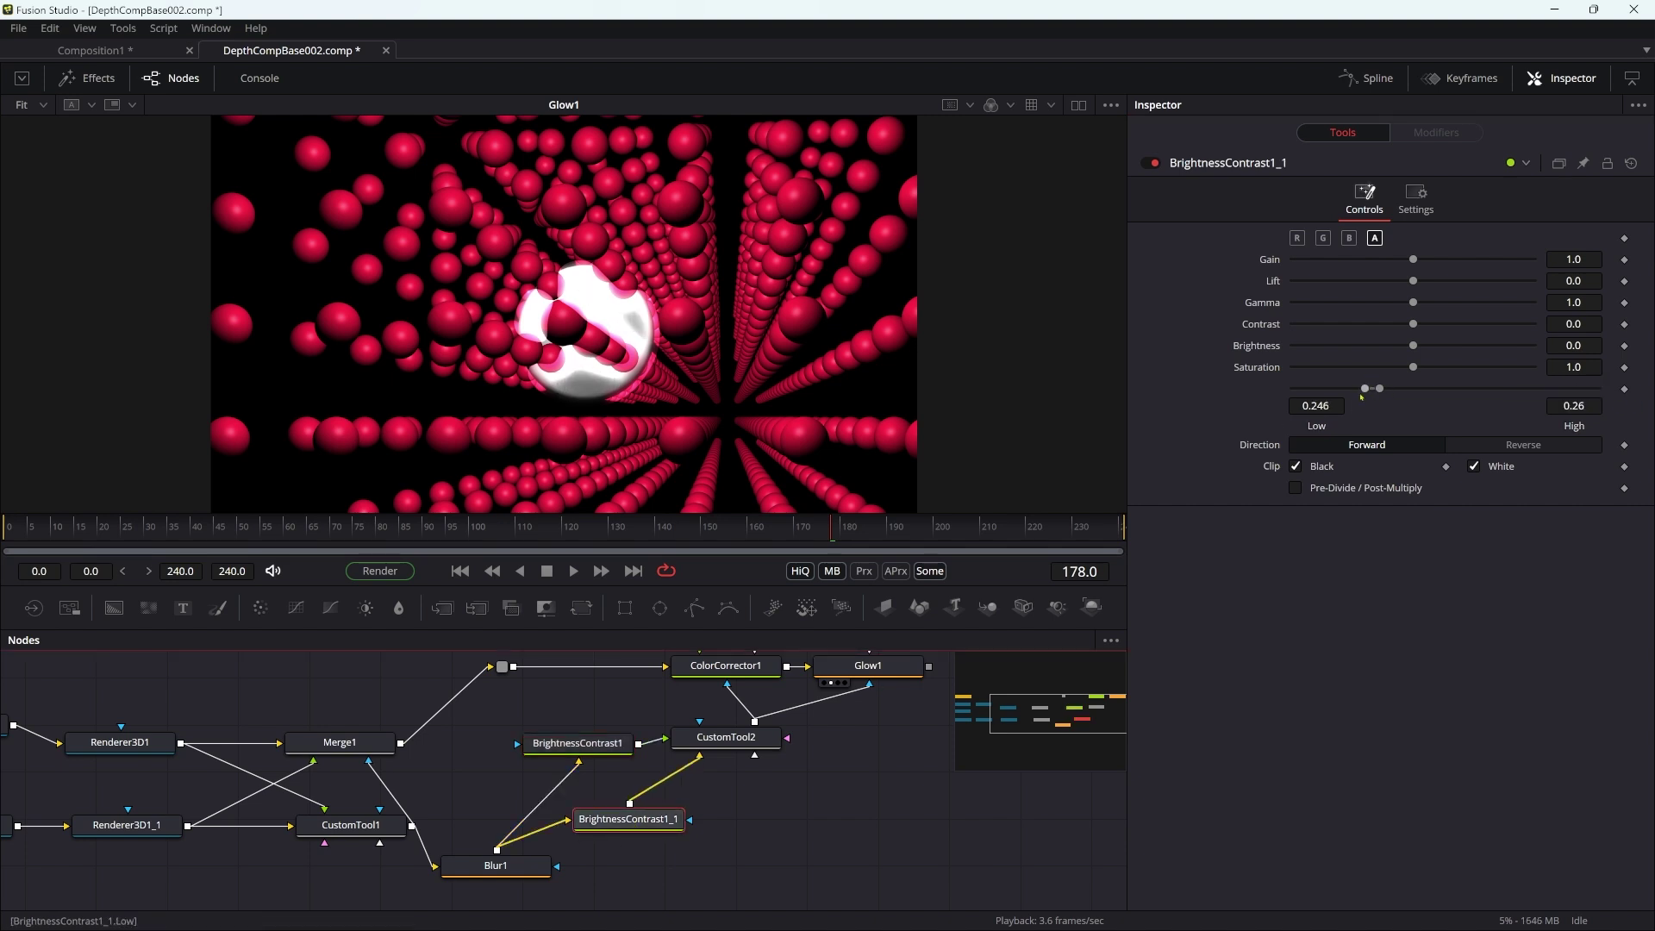
drag(1364, 388, 1240, 428)
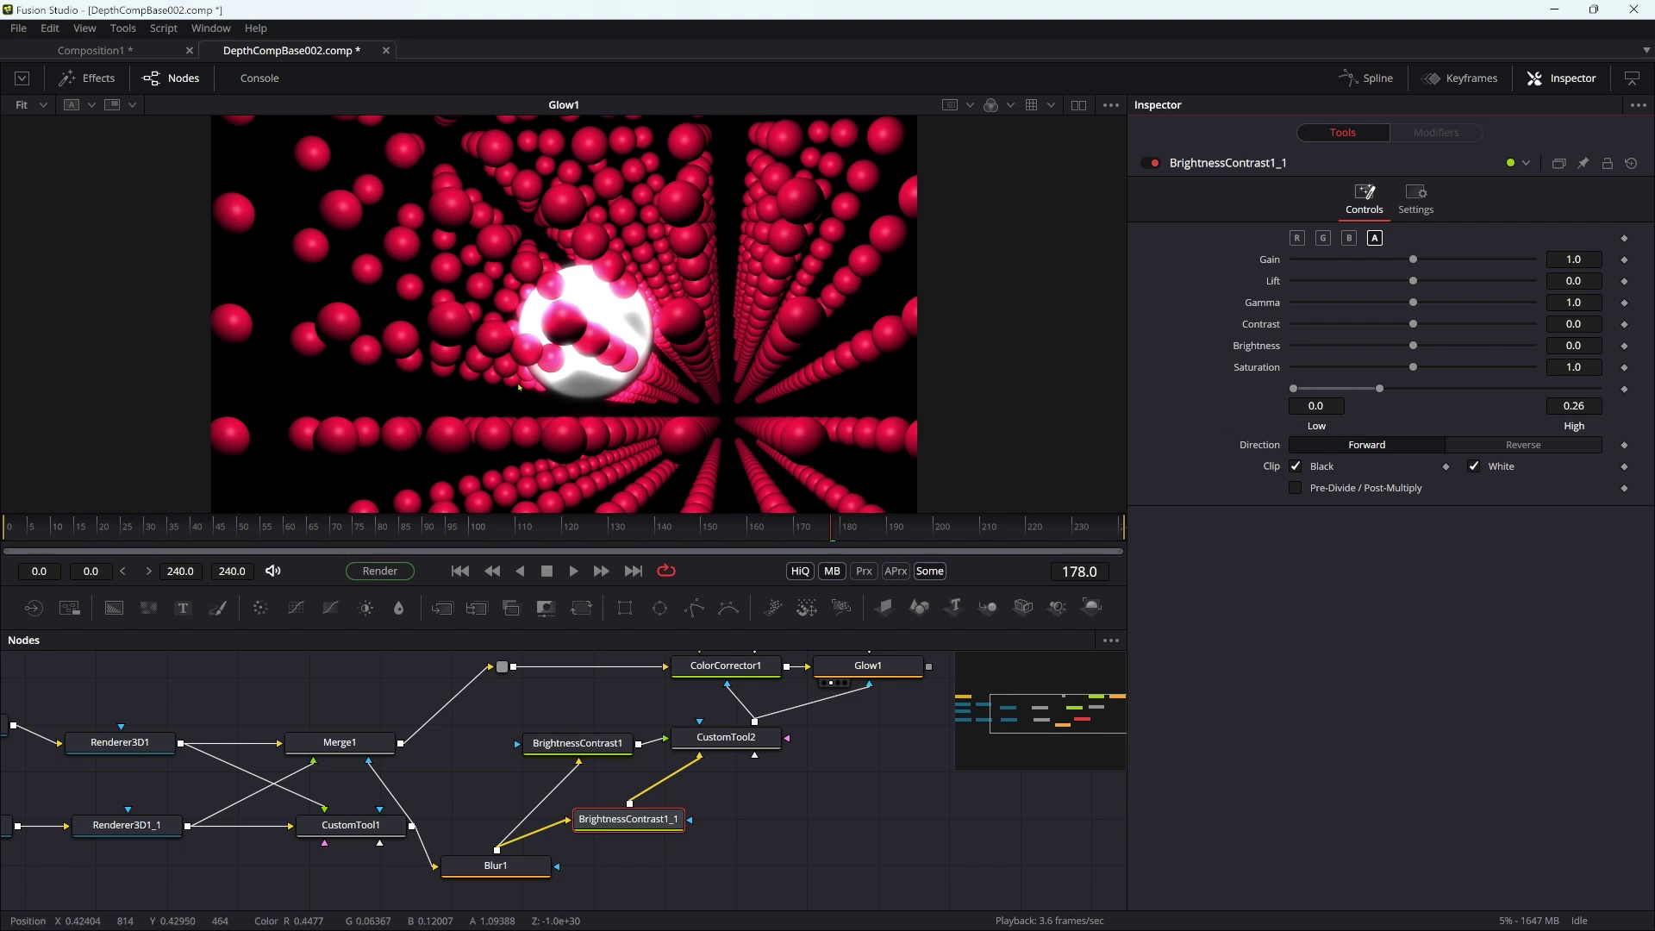
Tint ColorCorrector1 toward yellow and turn off Lighting in Renderer3D1_1
click(724, 666)
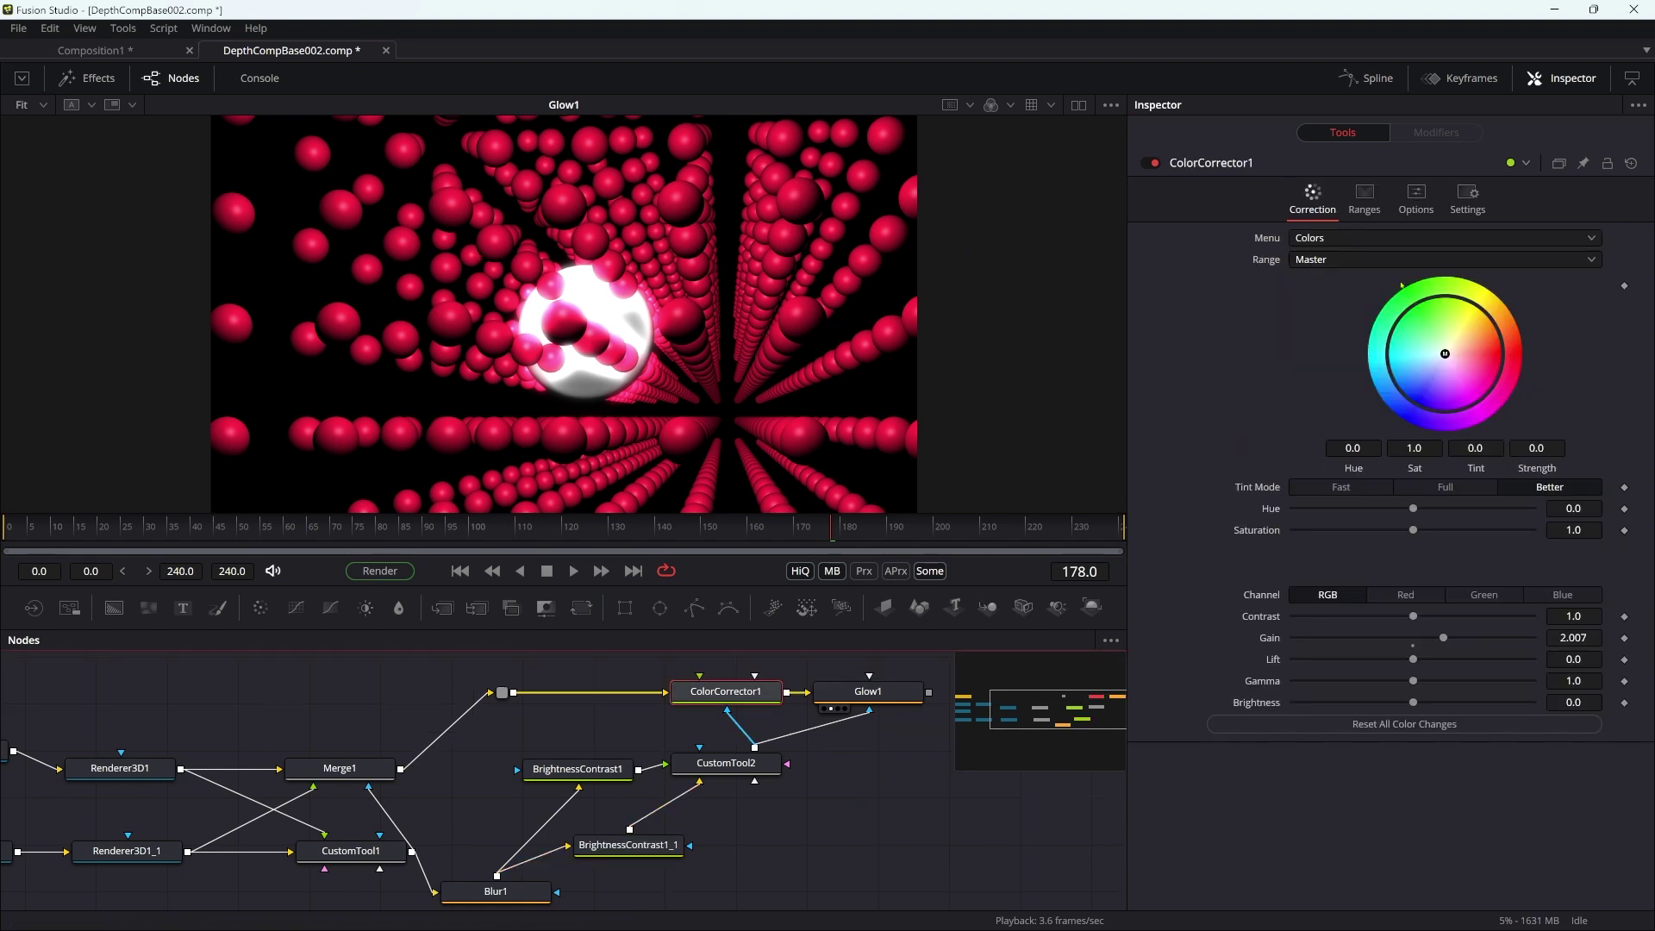
drag(1445, 353, 1464, 327)
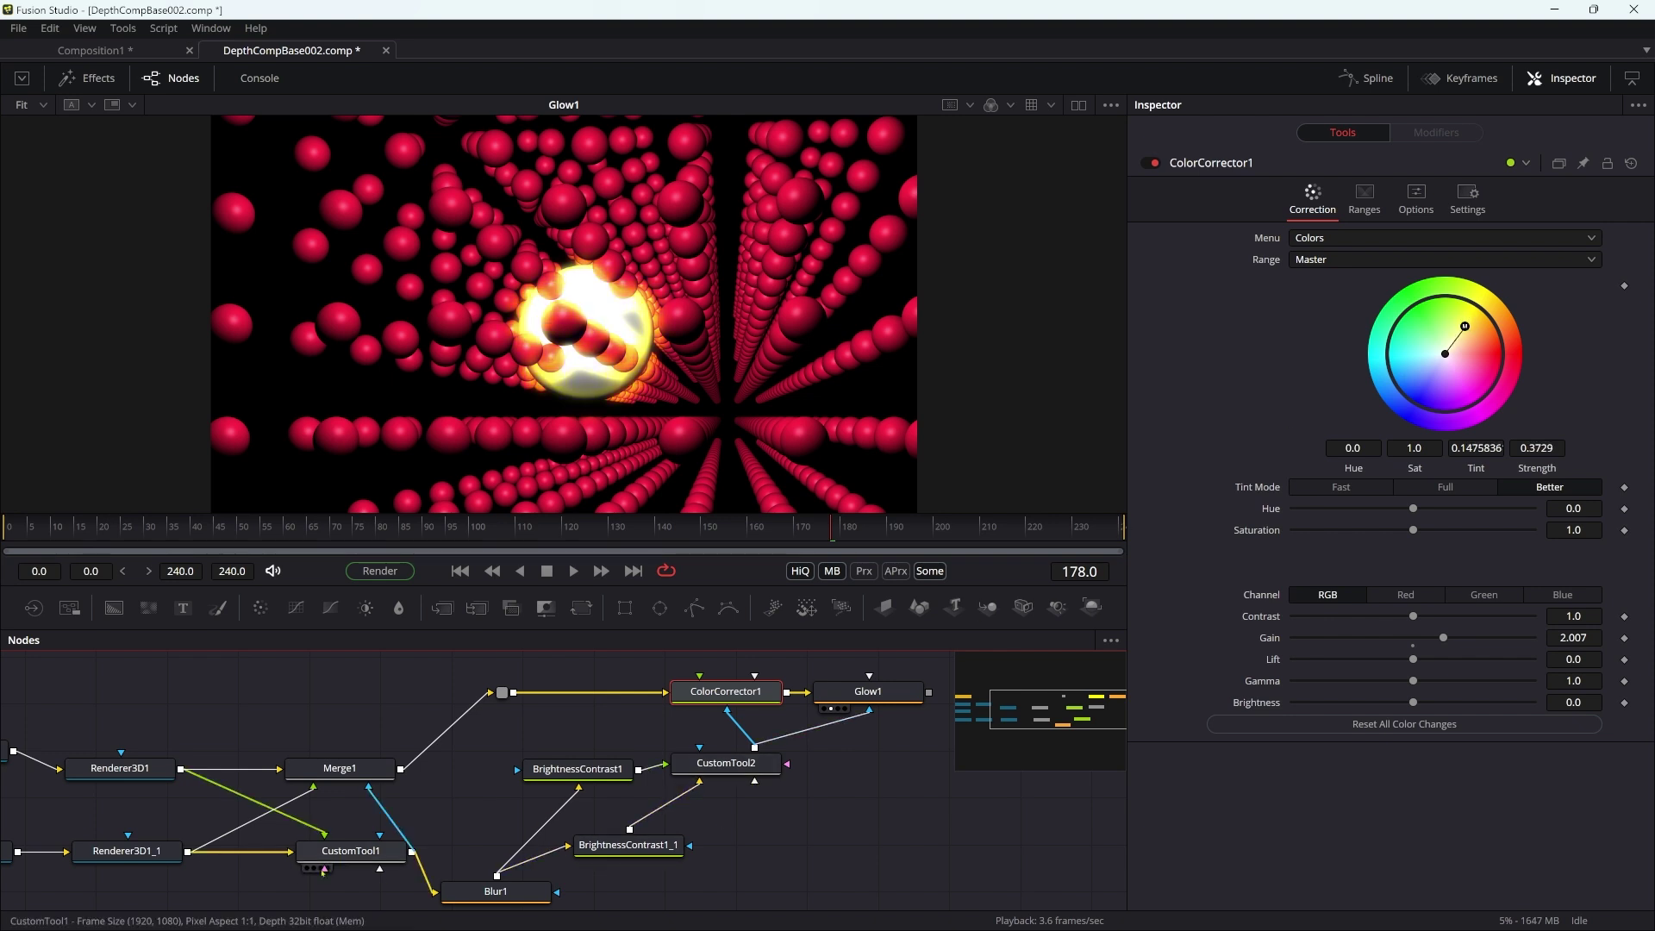
click(146, 855)
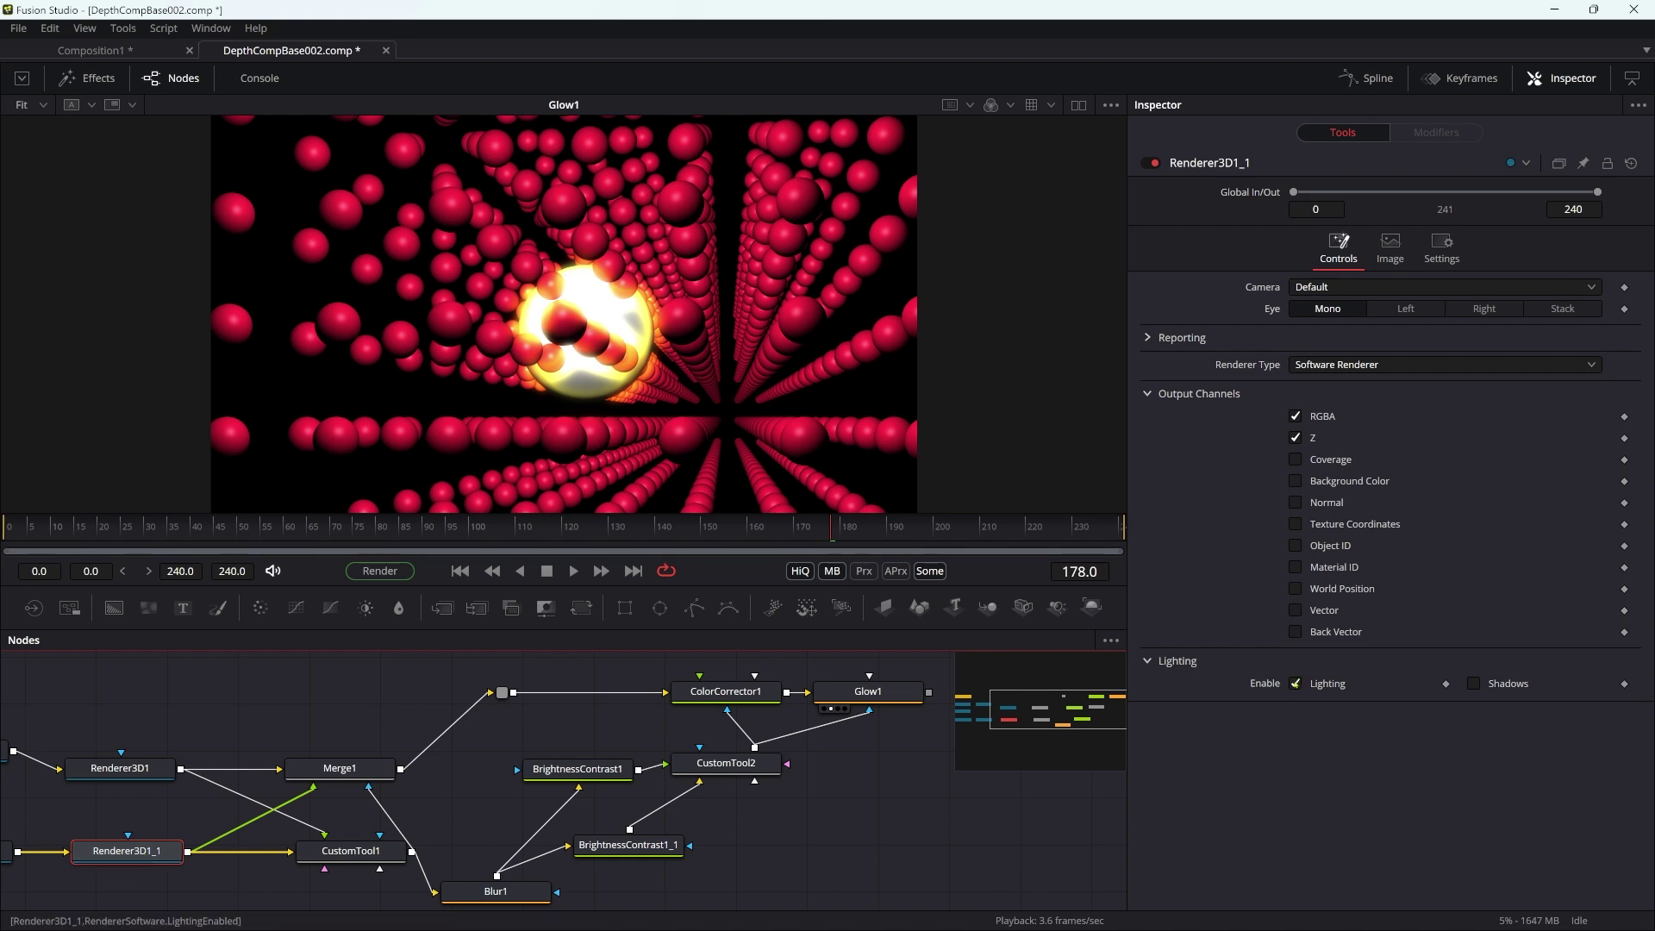
click(1295, 685)
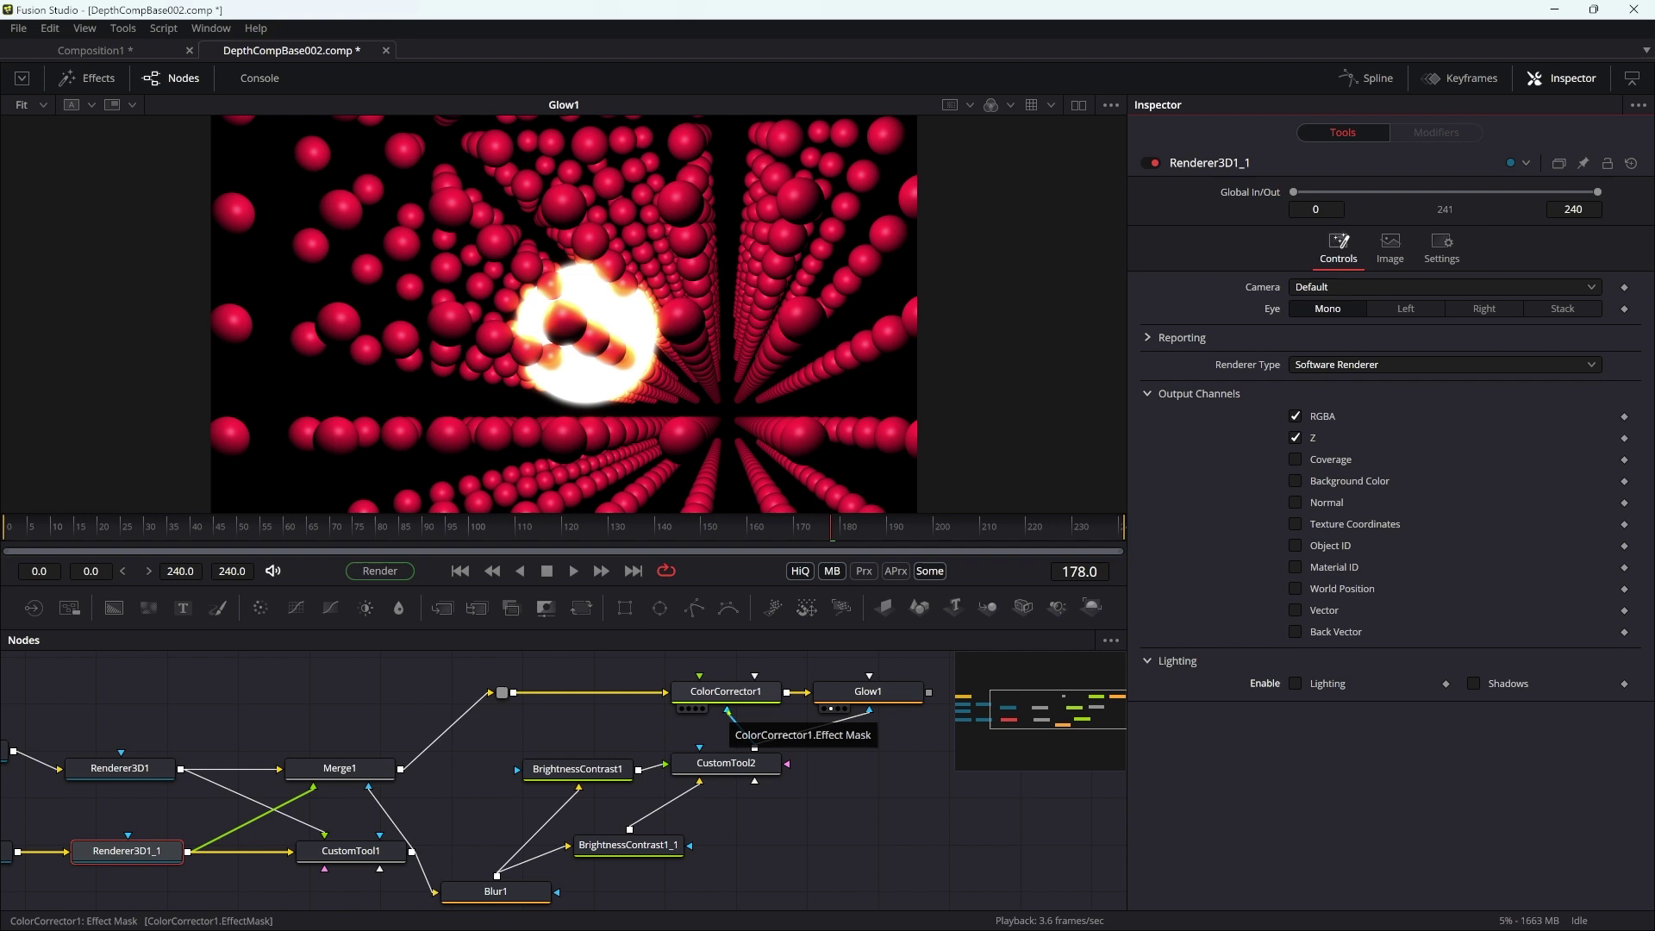
Rewire CustomTool2 as Glow1's mask instead of ColorCorrector1's, then select Merge3D1
drag(728, 714, 869, 709)
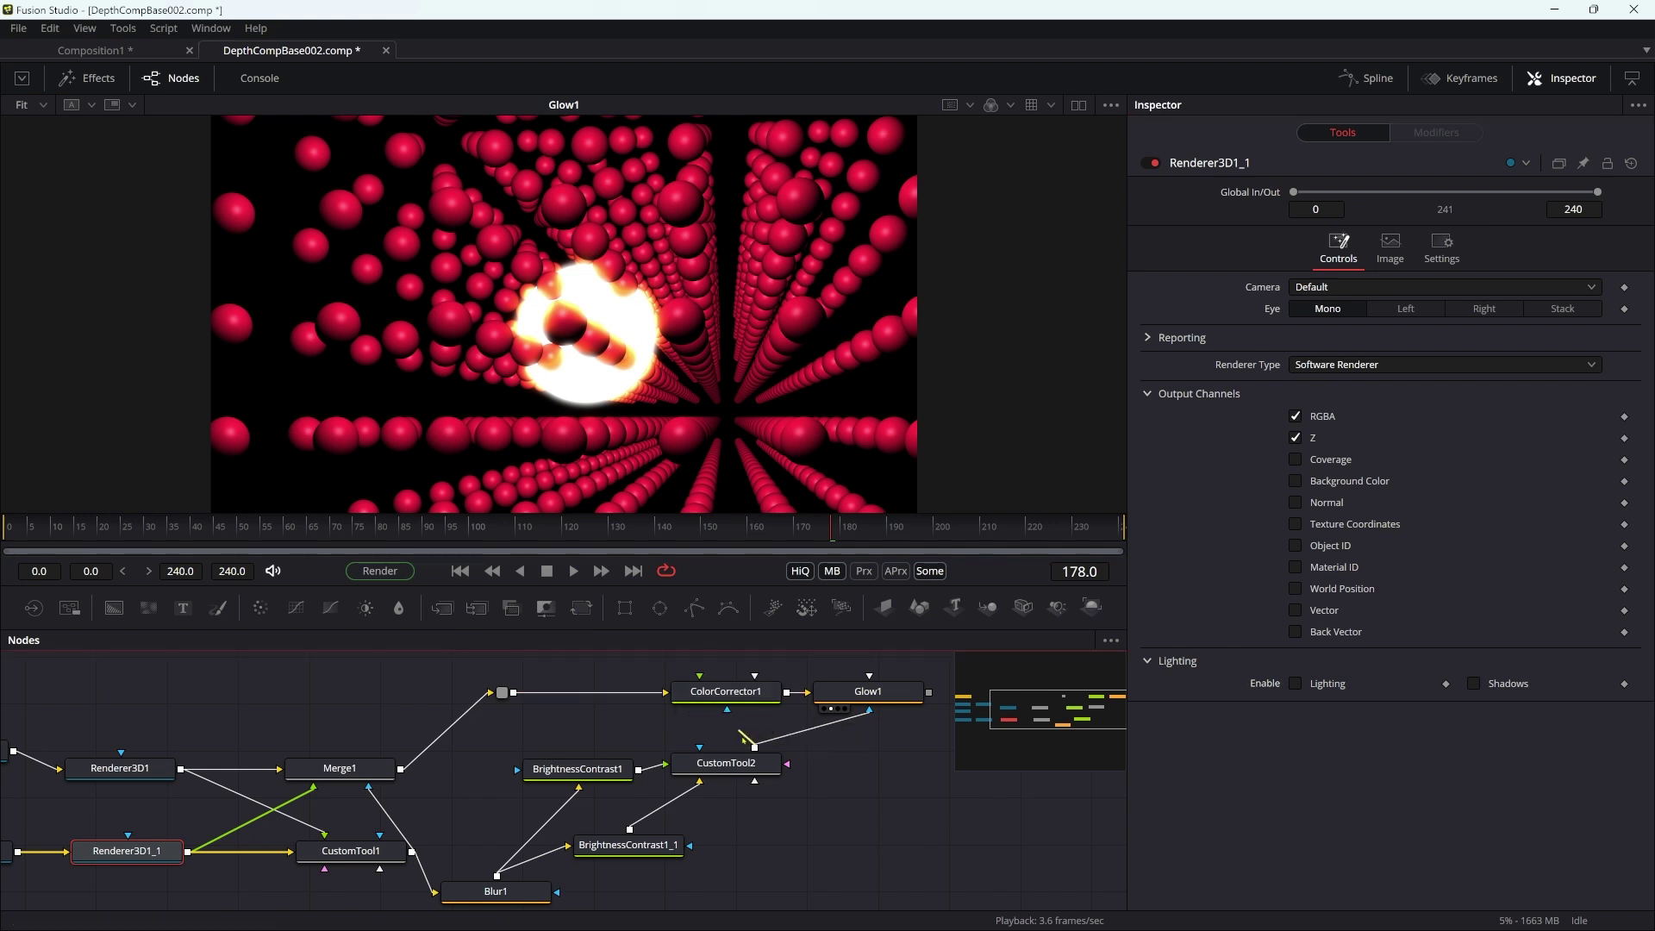
drag(746, 739, 854, 750)
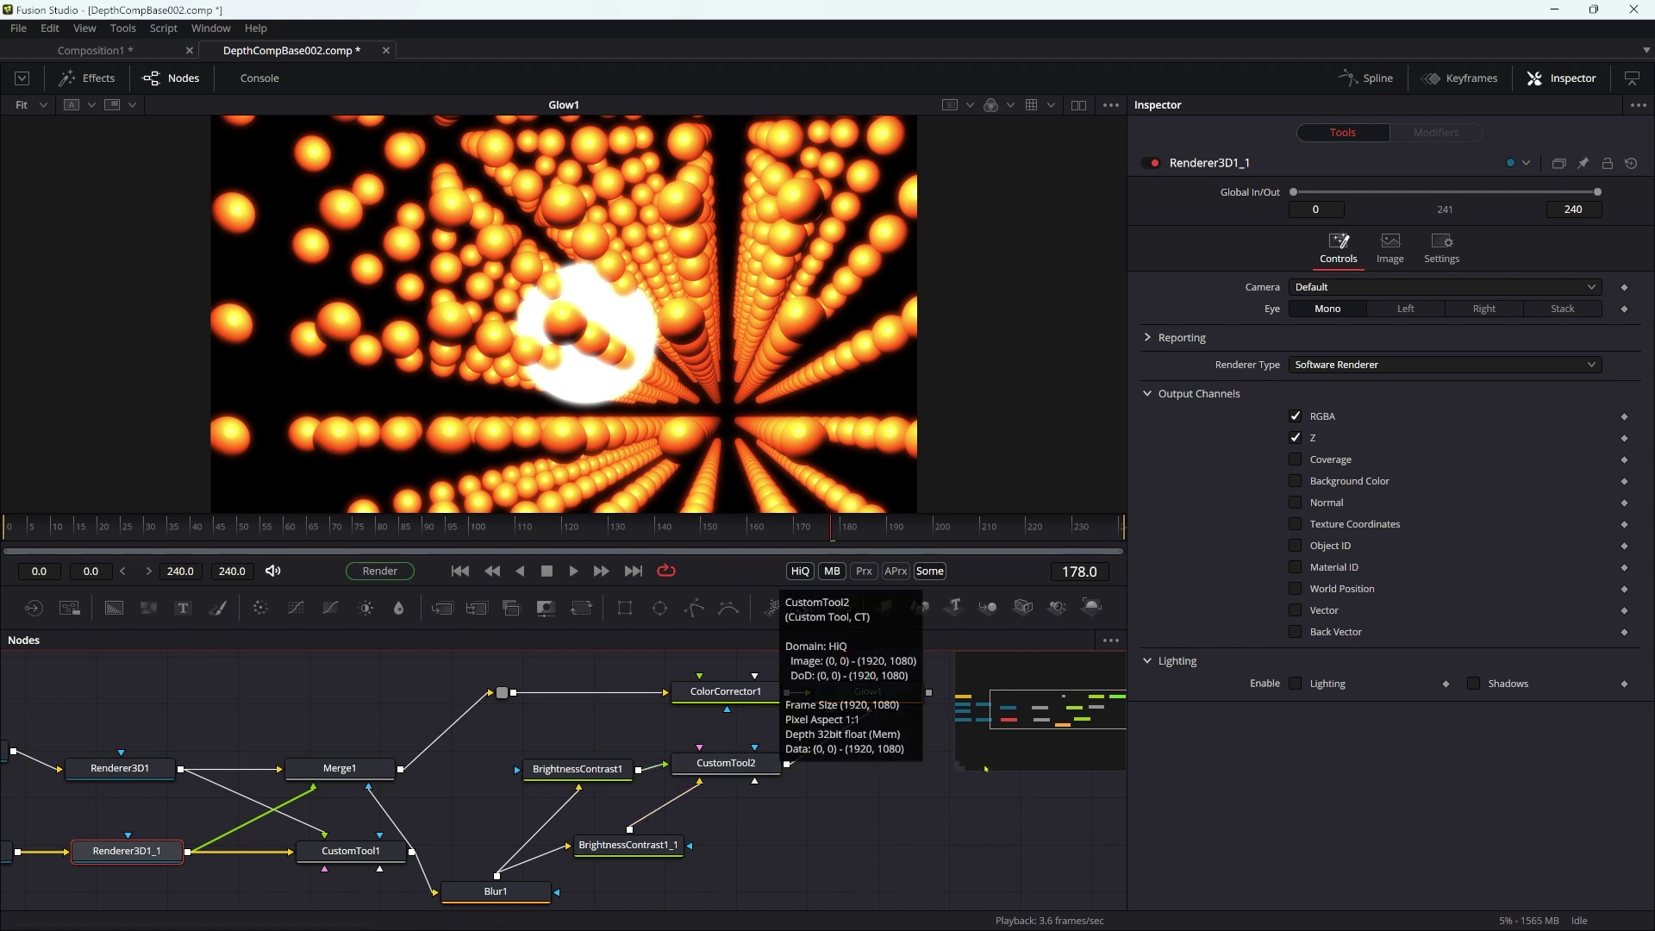
drag(783, 767, 868, 711)
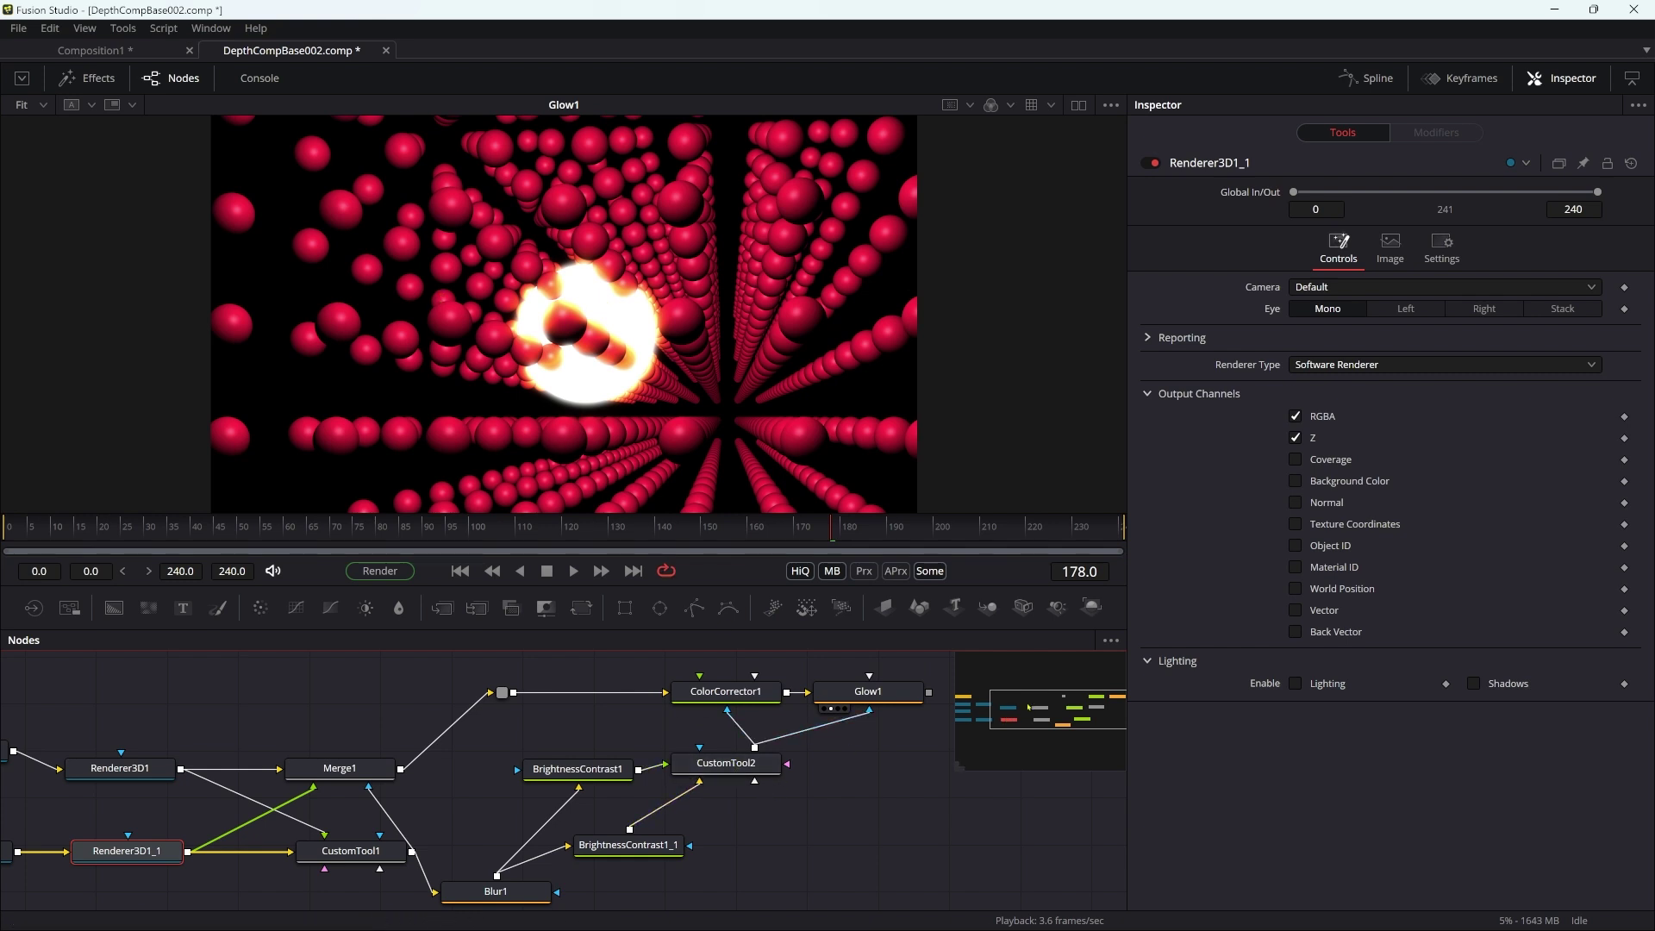
drag(1063, 708, 1020, 716)
click(321, 730)
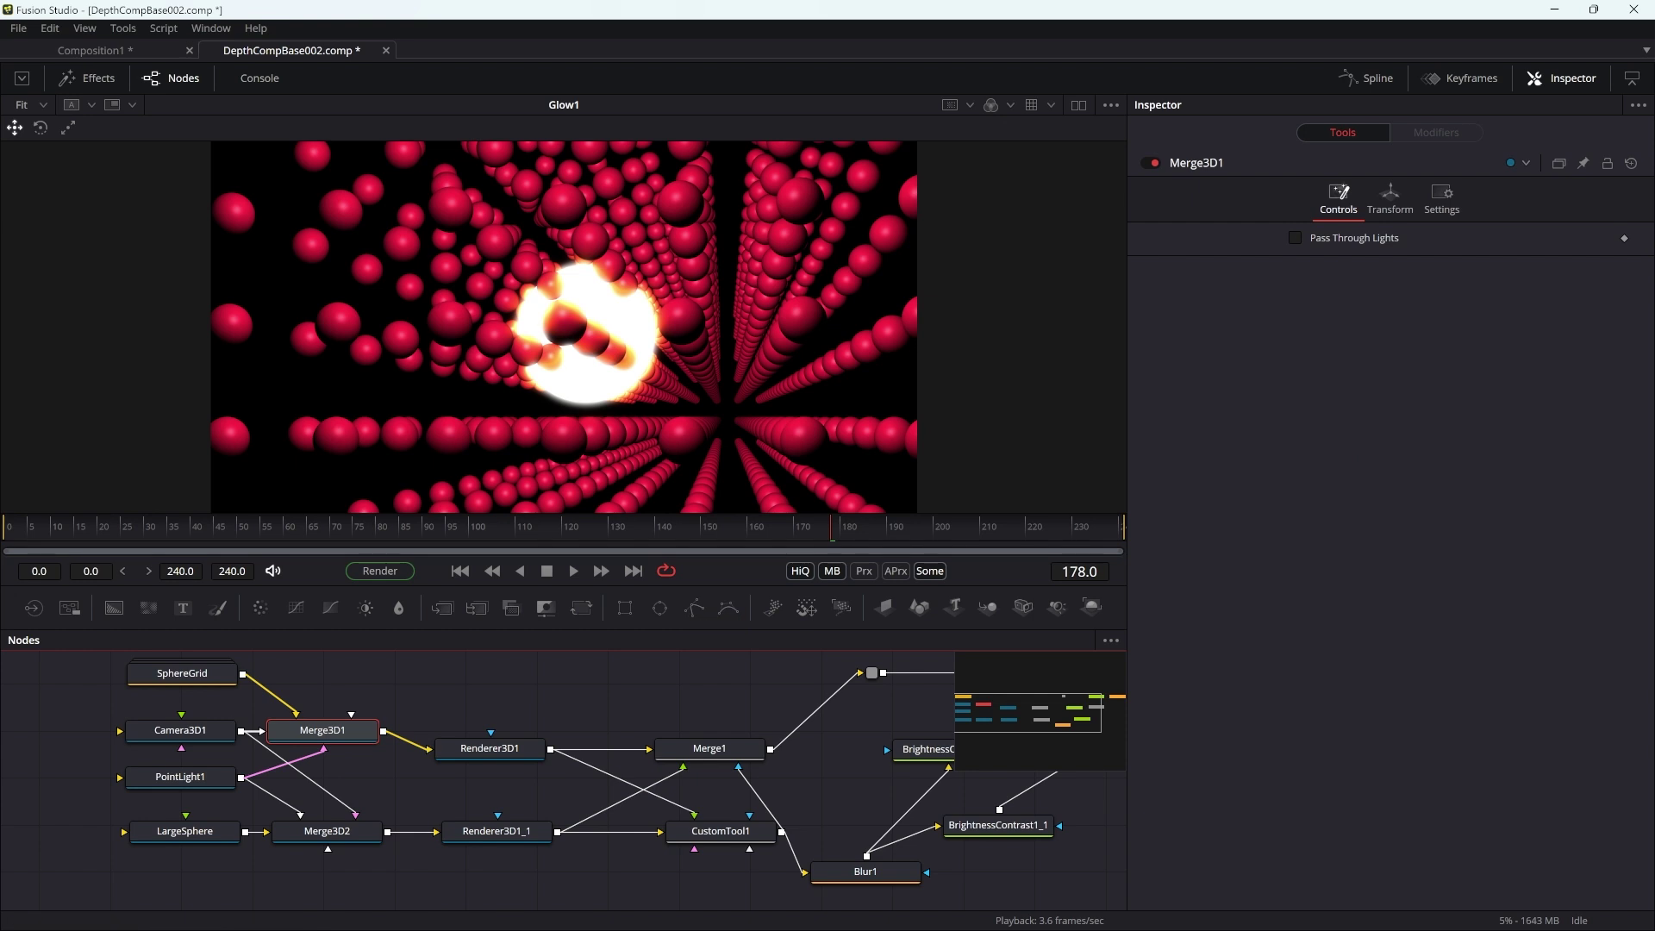
Add PointLight2 to Merge3D1, check its LargeSphere-linked translation, then select LargeSphere
click(1057, 607)
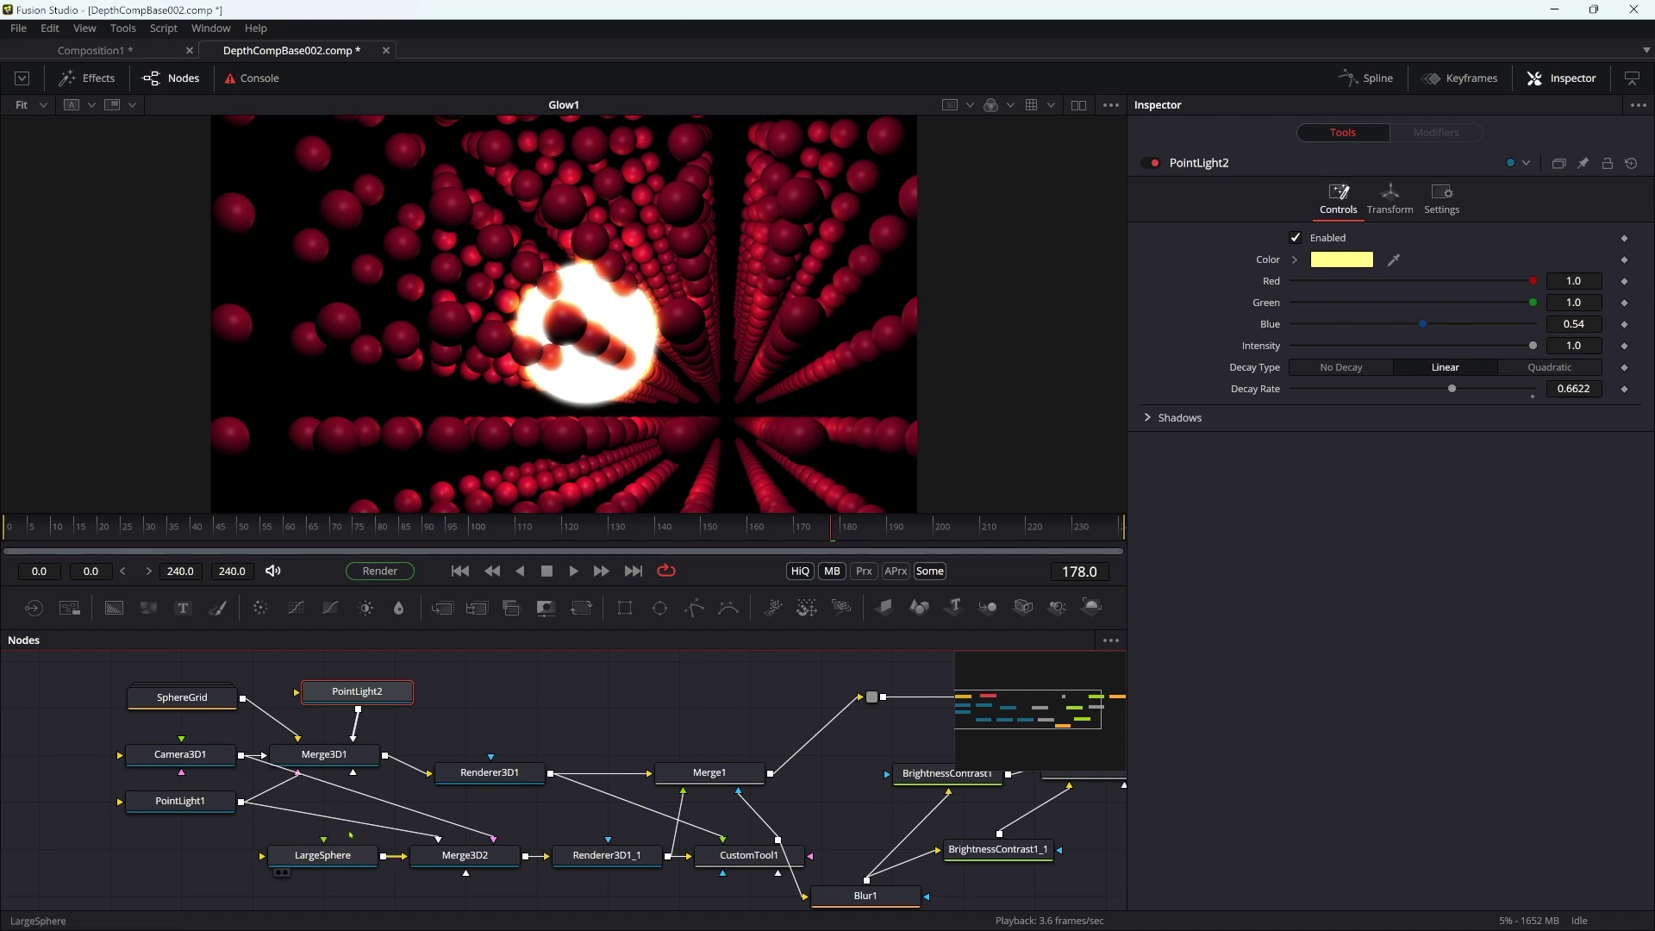
click(1390, 198)
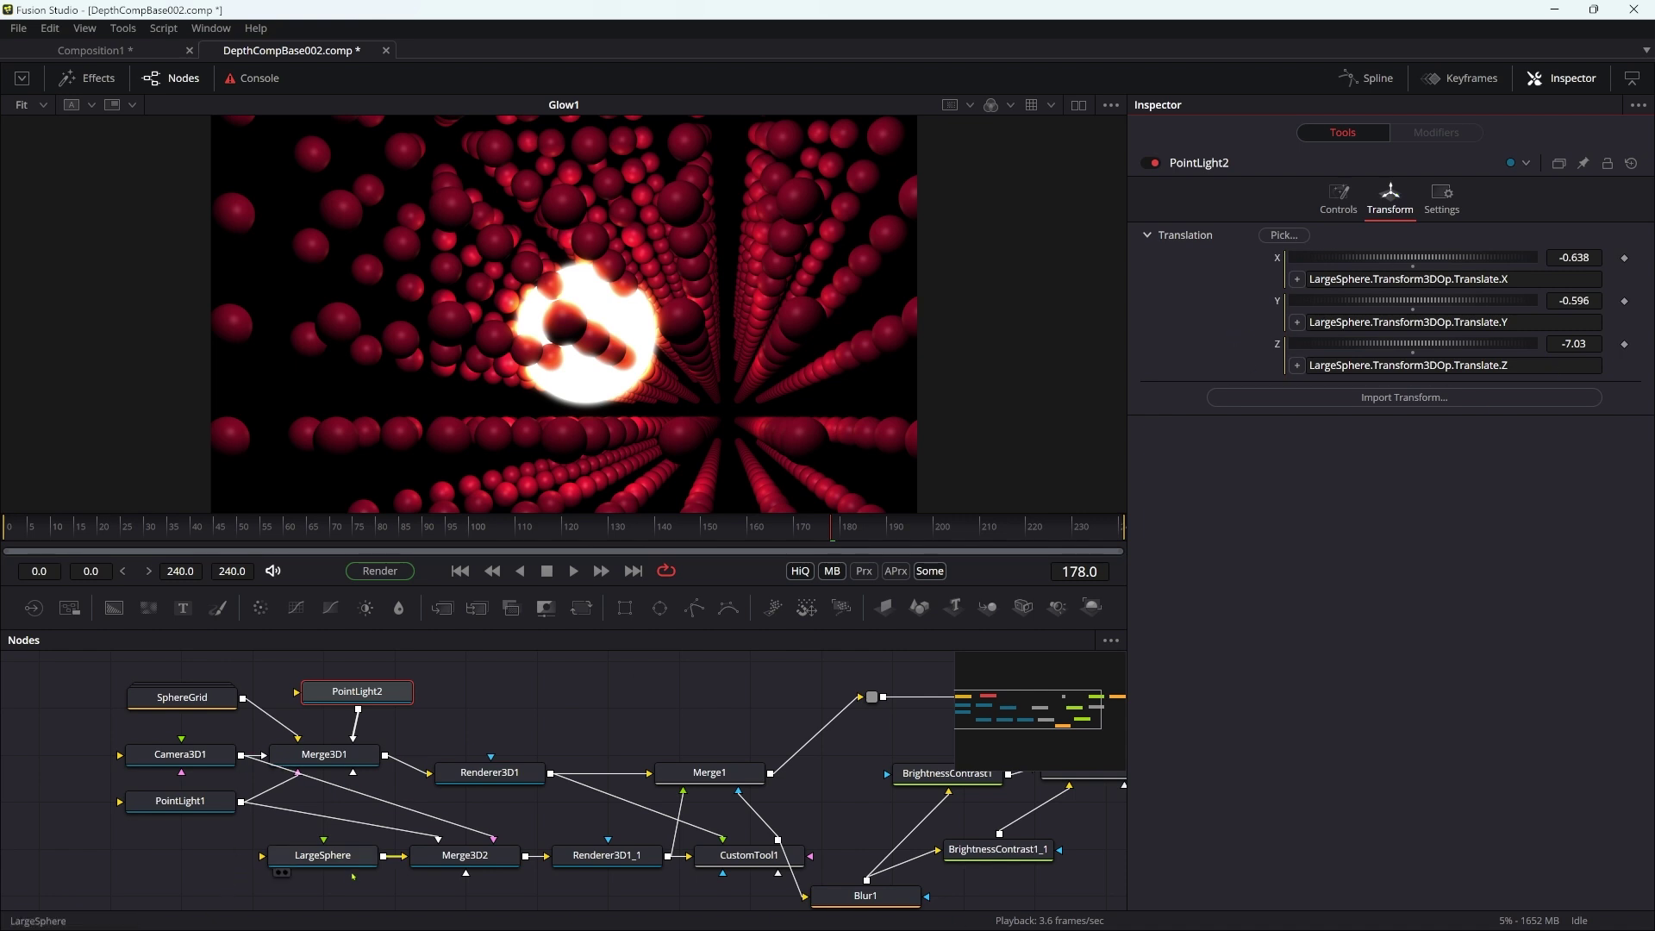
click(298, 856)
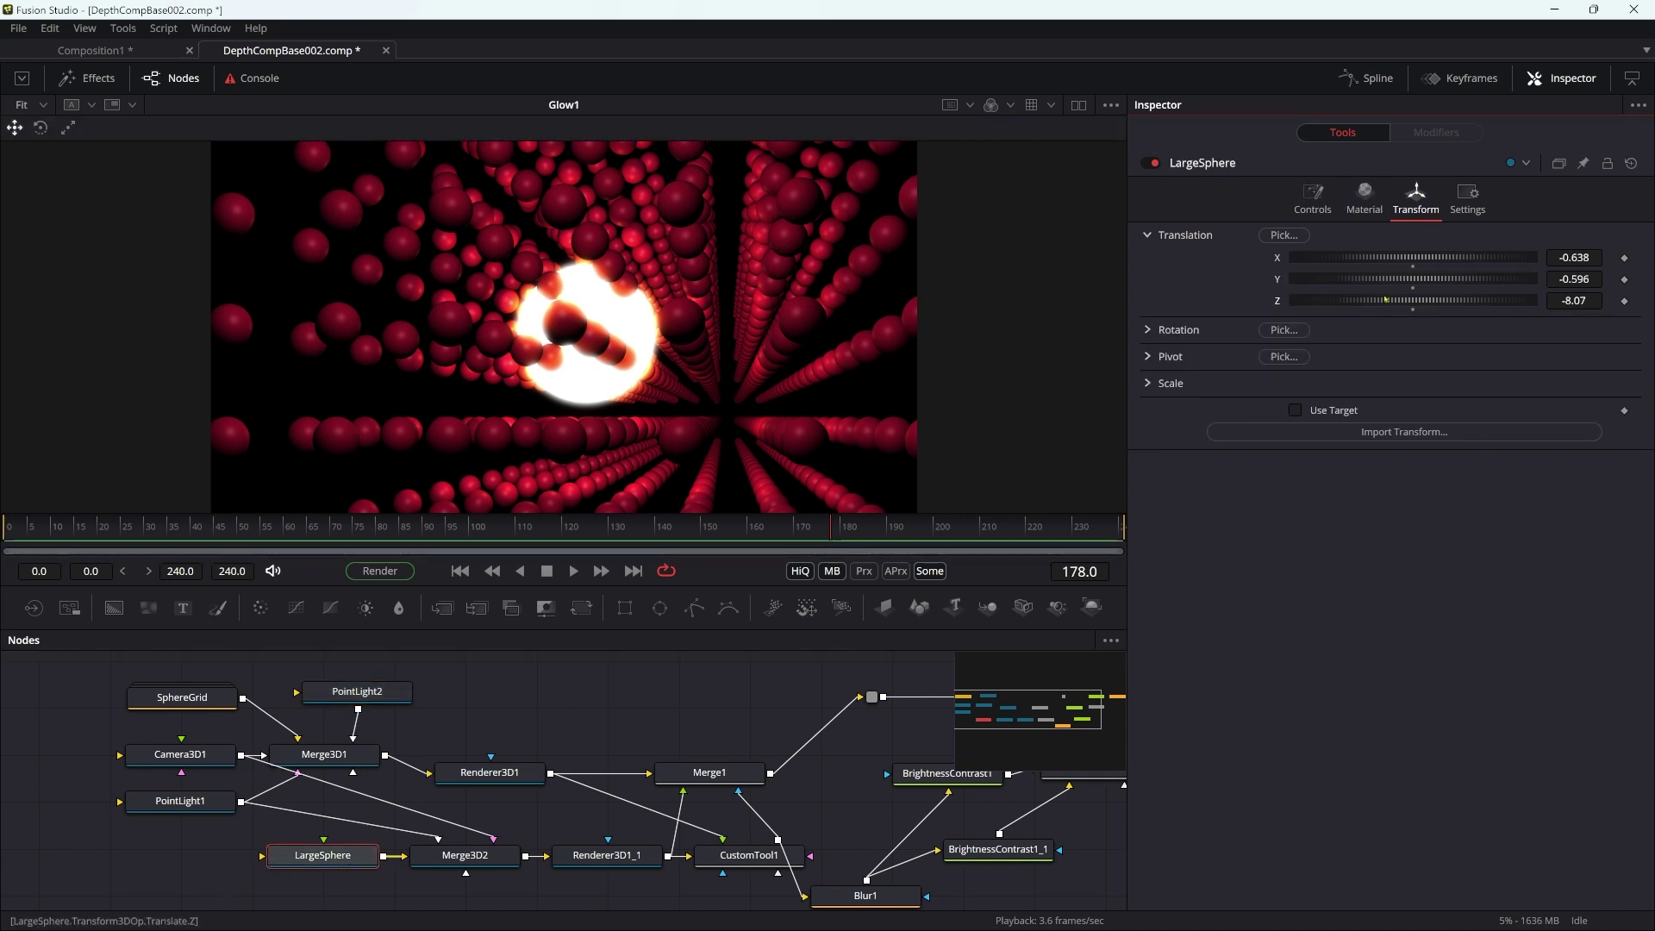
Push LargeSphere progressively deeper by dragging its Translation Z slider
drag(1371, 298, 1464, 273)
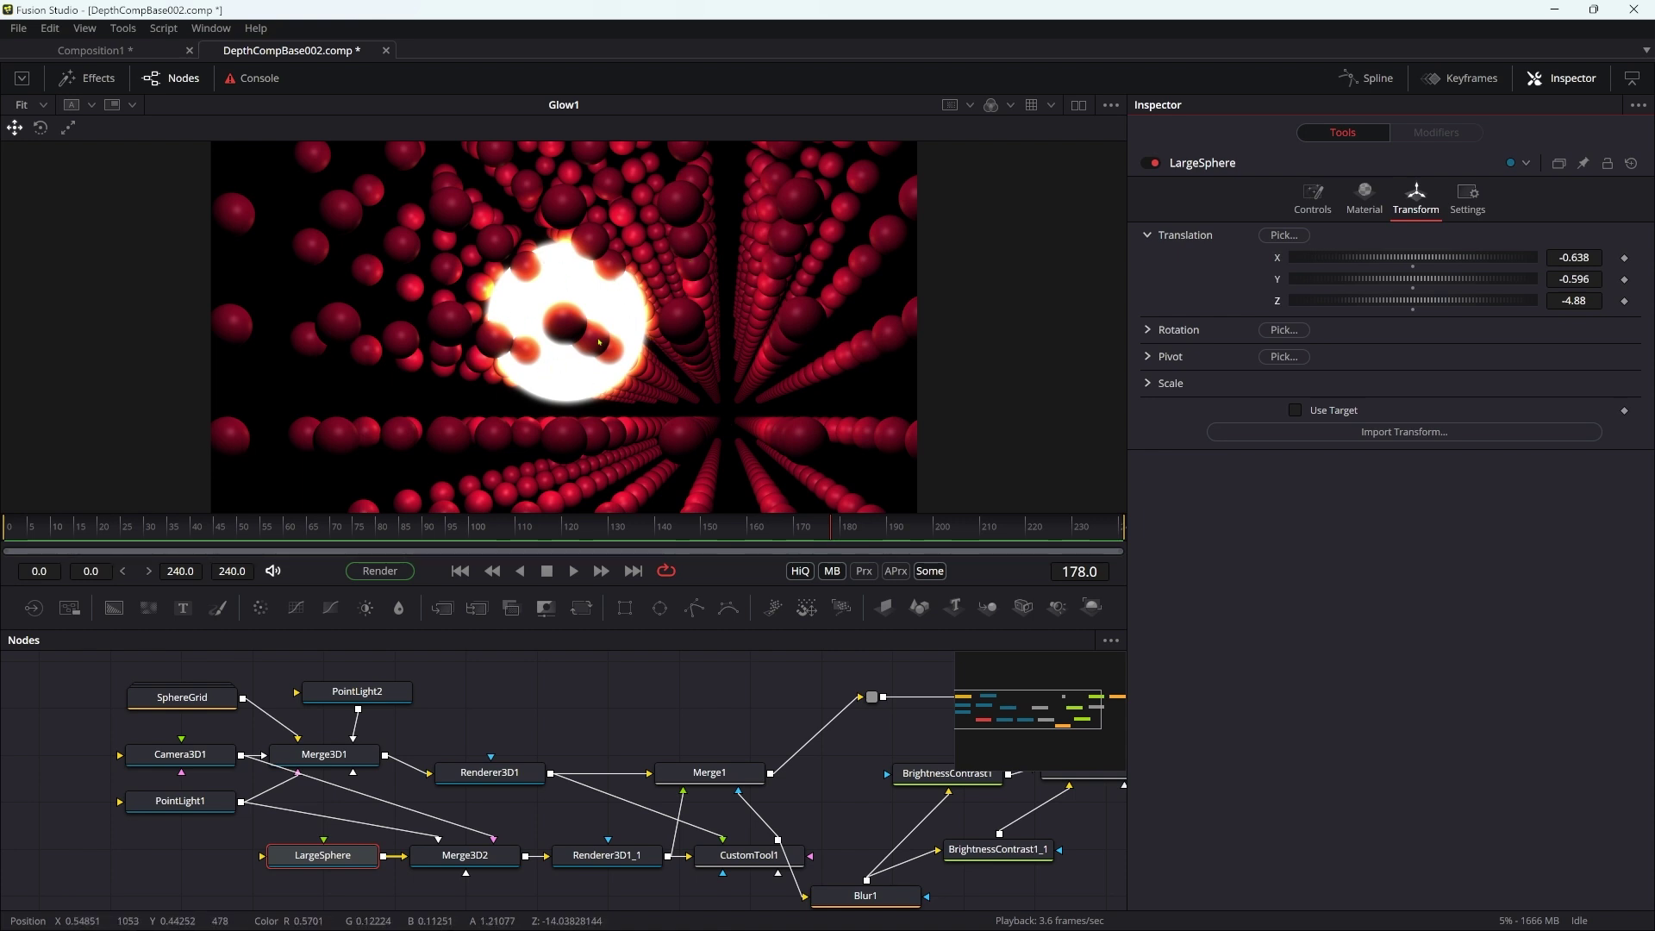
drag(1414, 300, 1479, 323)
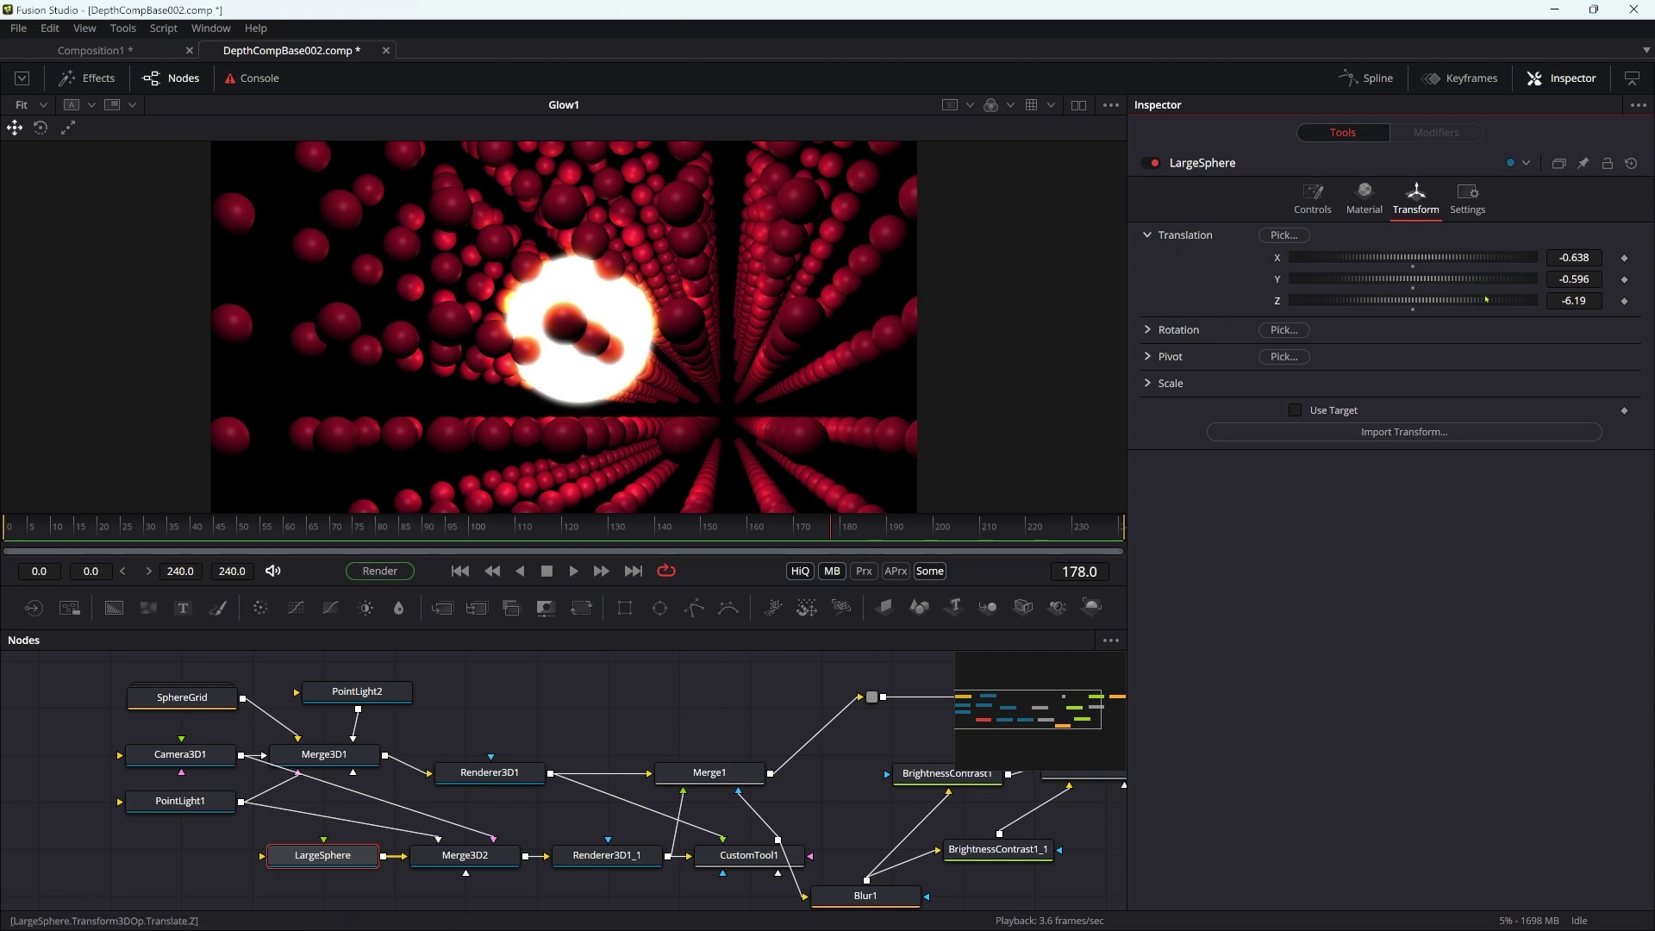
mouse_move(1486, 299)
mouse_down()
mouse_move(1325, 319)
mouse_move(1497, 298)
mouse_up()
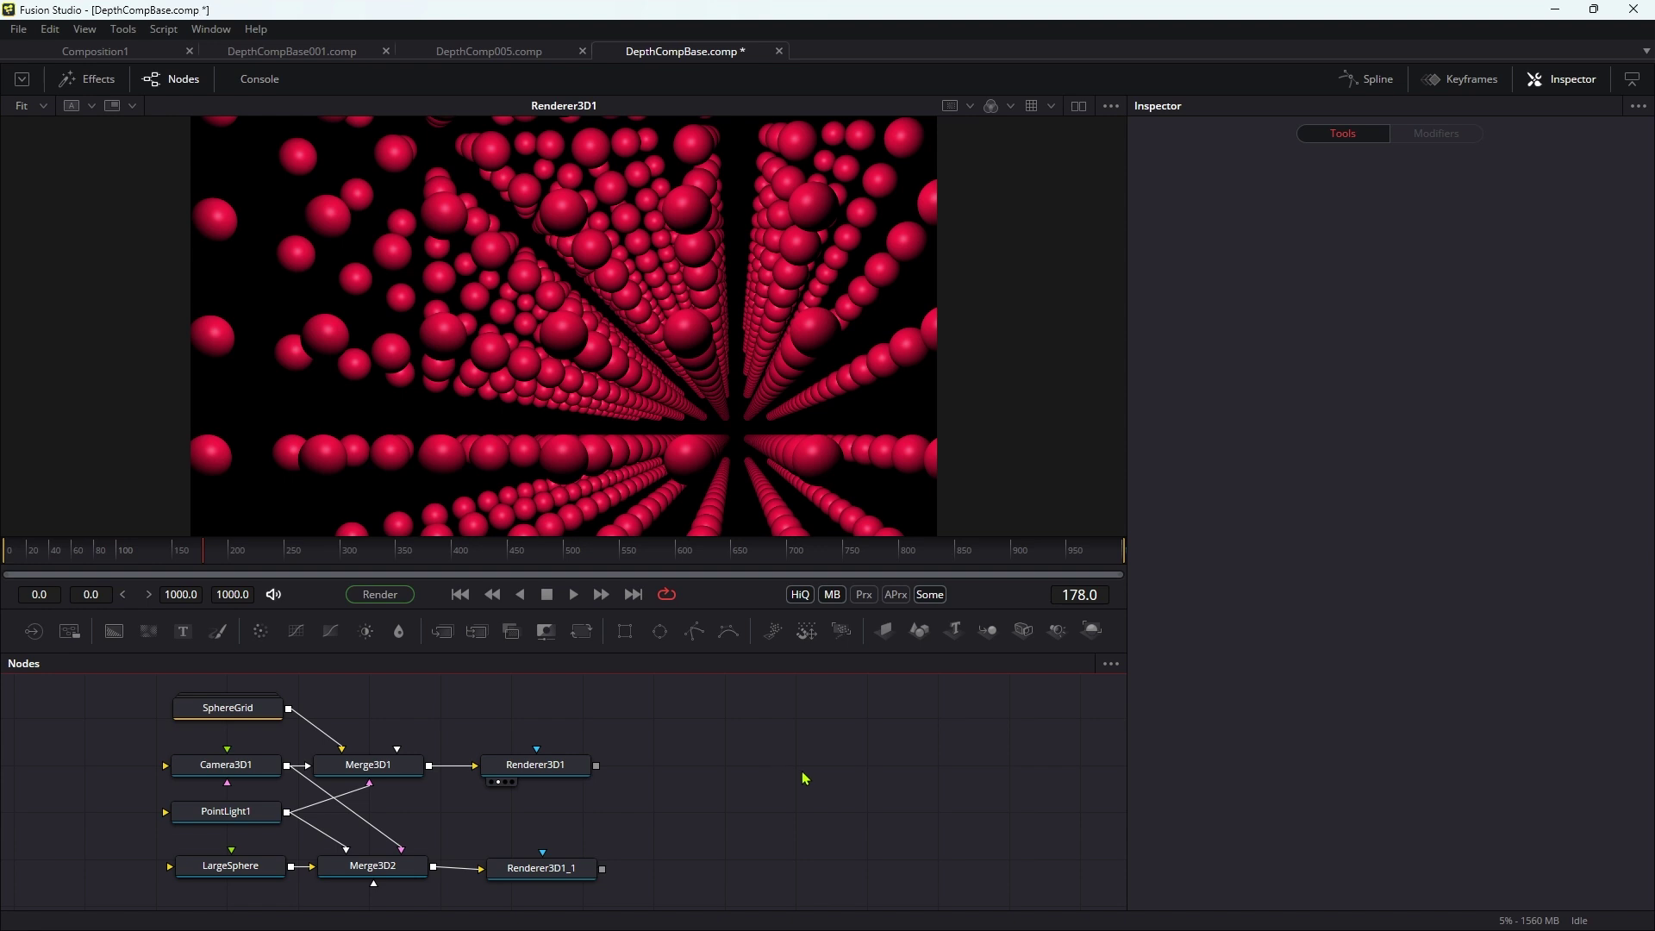
Add CustomTool1 fed by Renderer3D1 and show it in the viewer
key(shift+space)
text(cu)
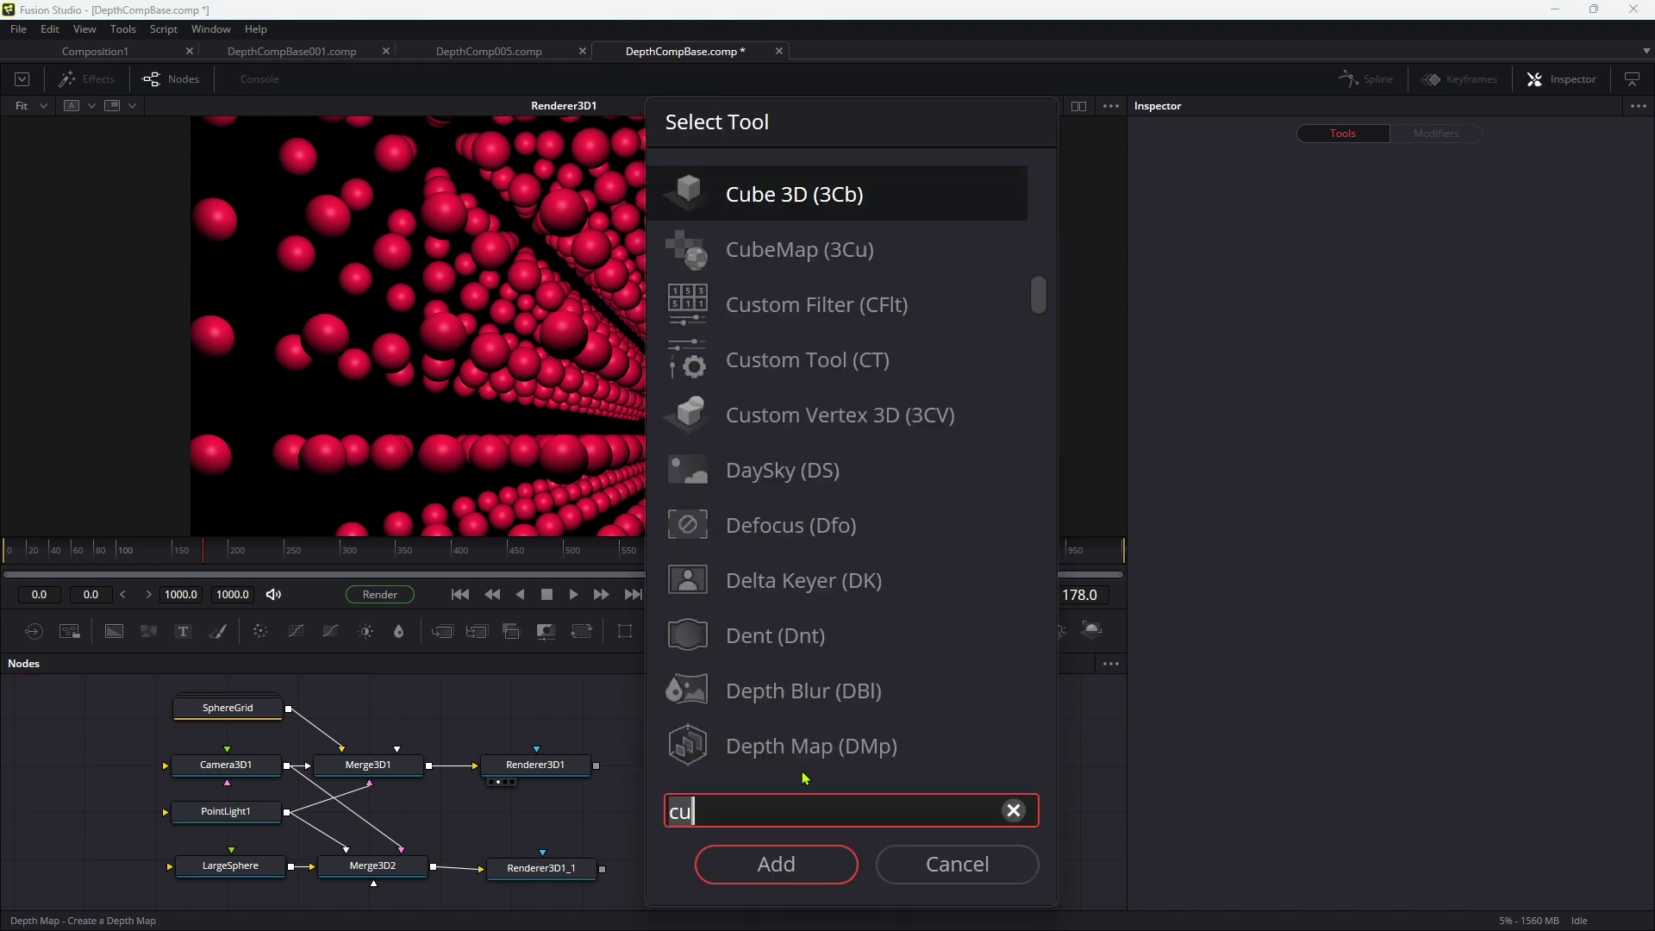
key(Down)
key(Down)
key(Down)
key(Return)
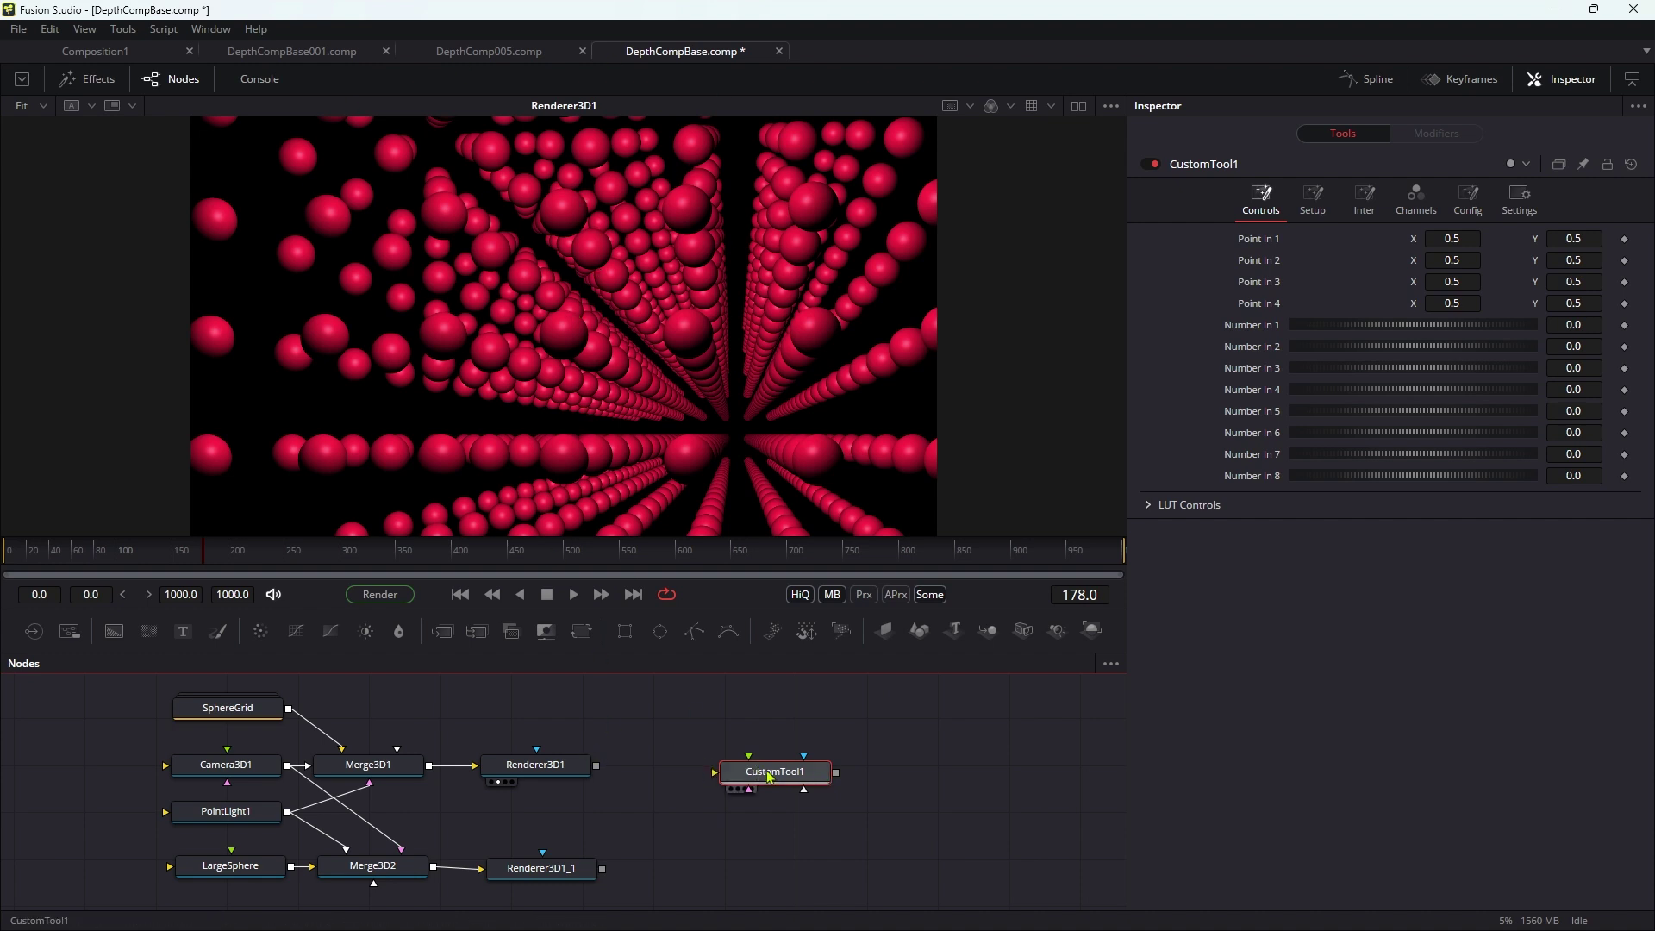
drag(596, 765, 811, 783)
key(1)
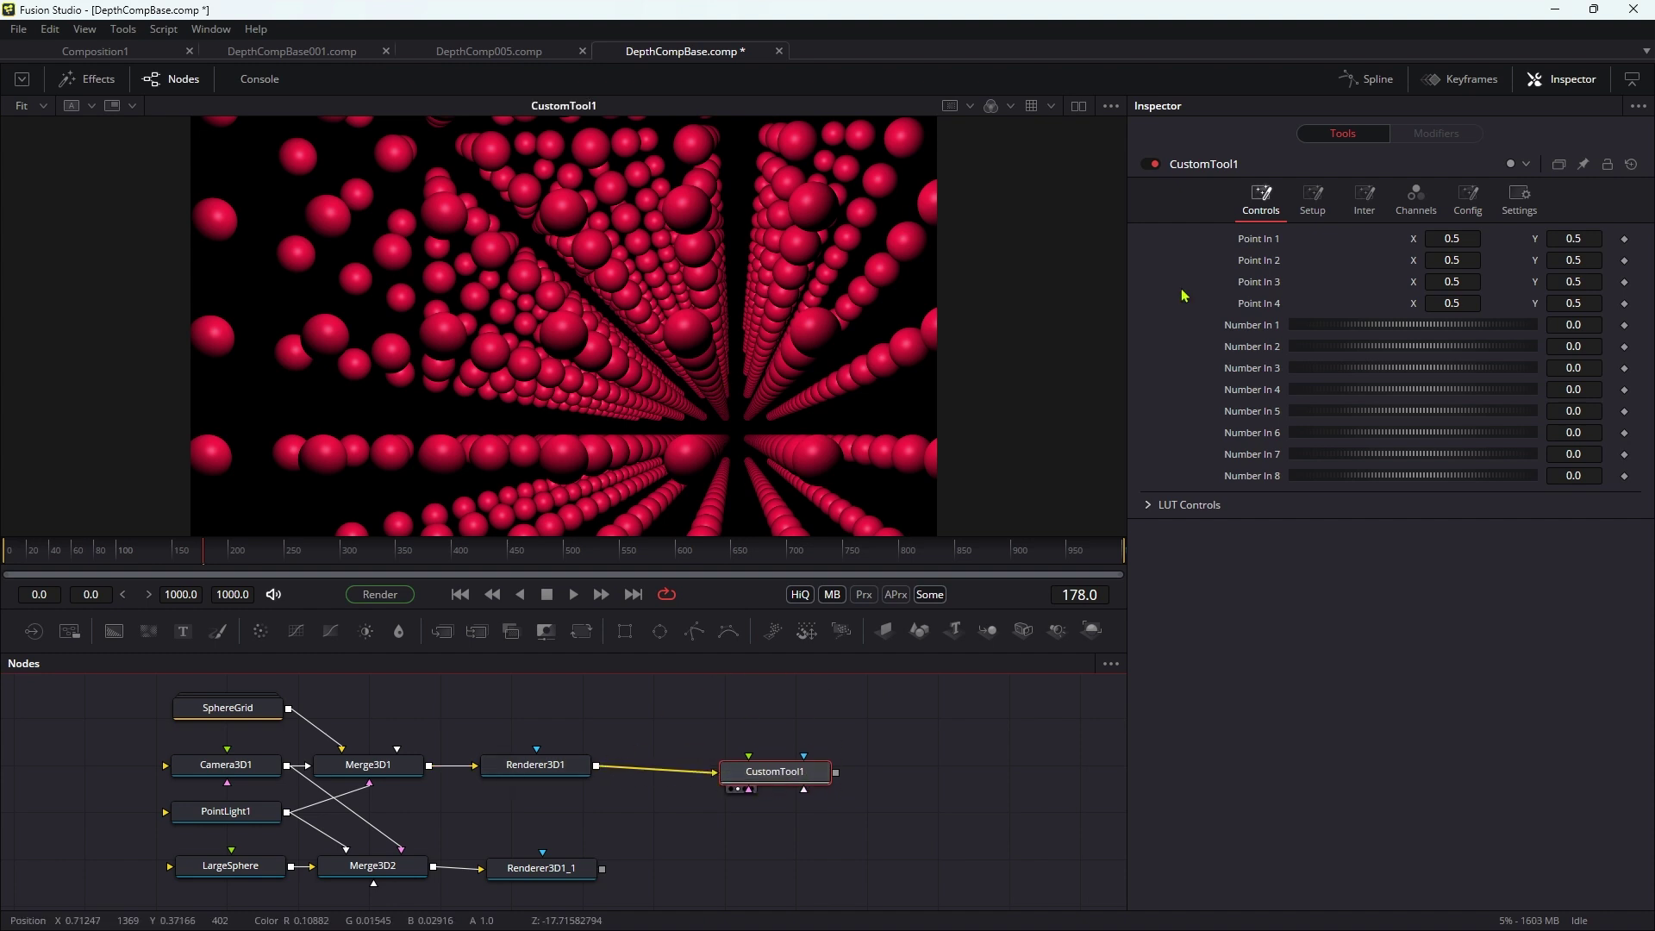
Replace CustomTool1's Alpha expression with (z1-n1)/(n2-n1)
click(1416, 198)
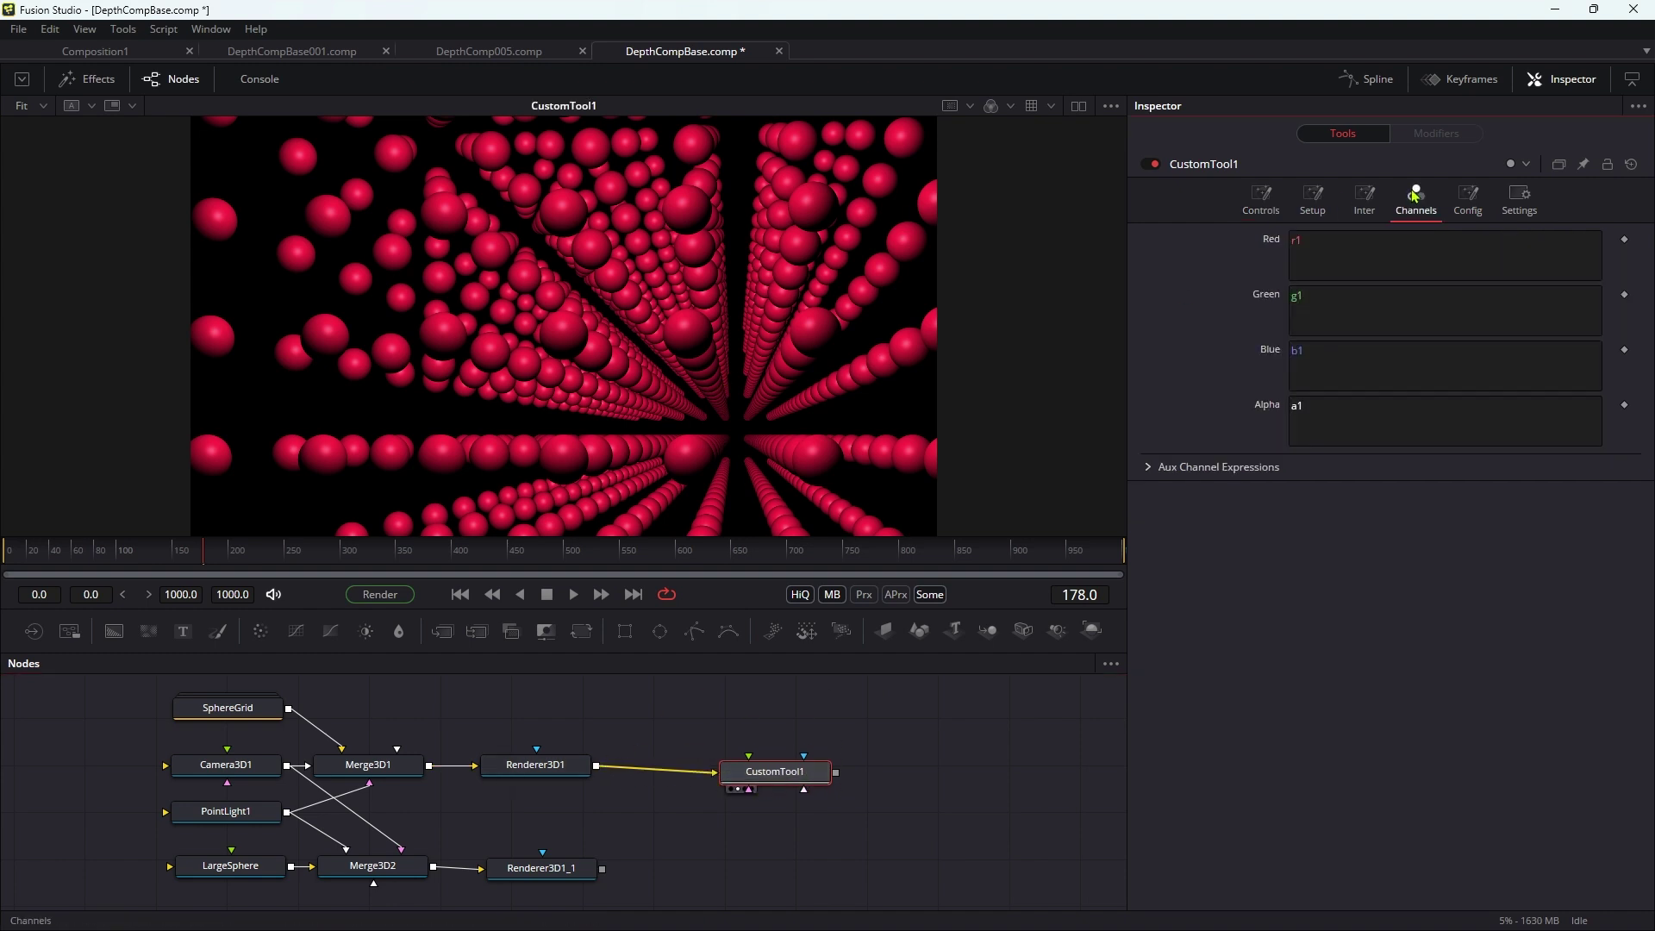
click(1380, 412)
key(ctrl+a)
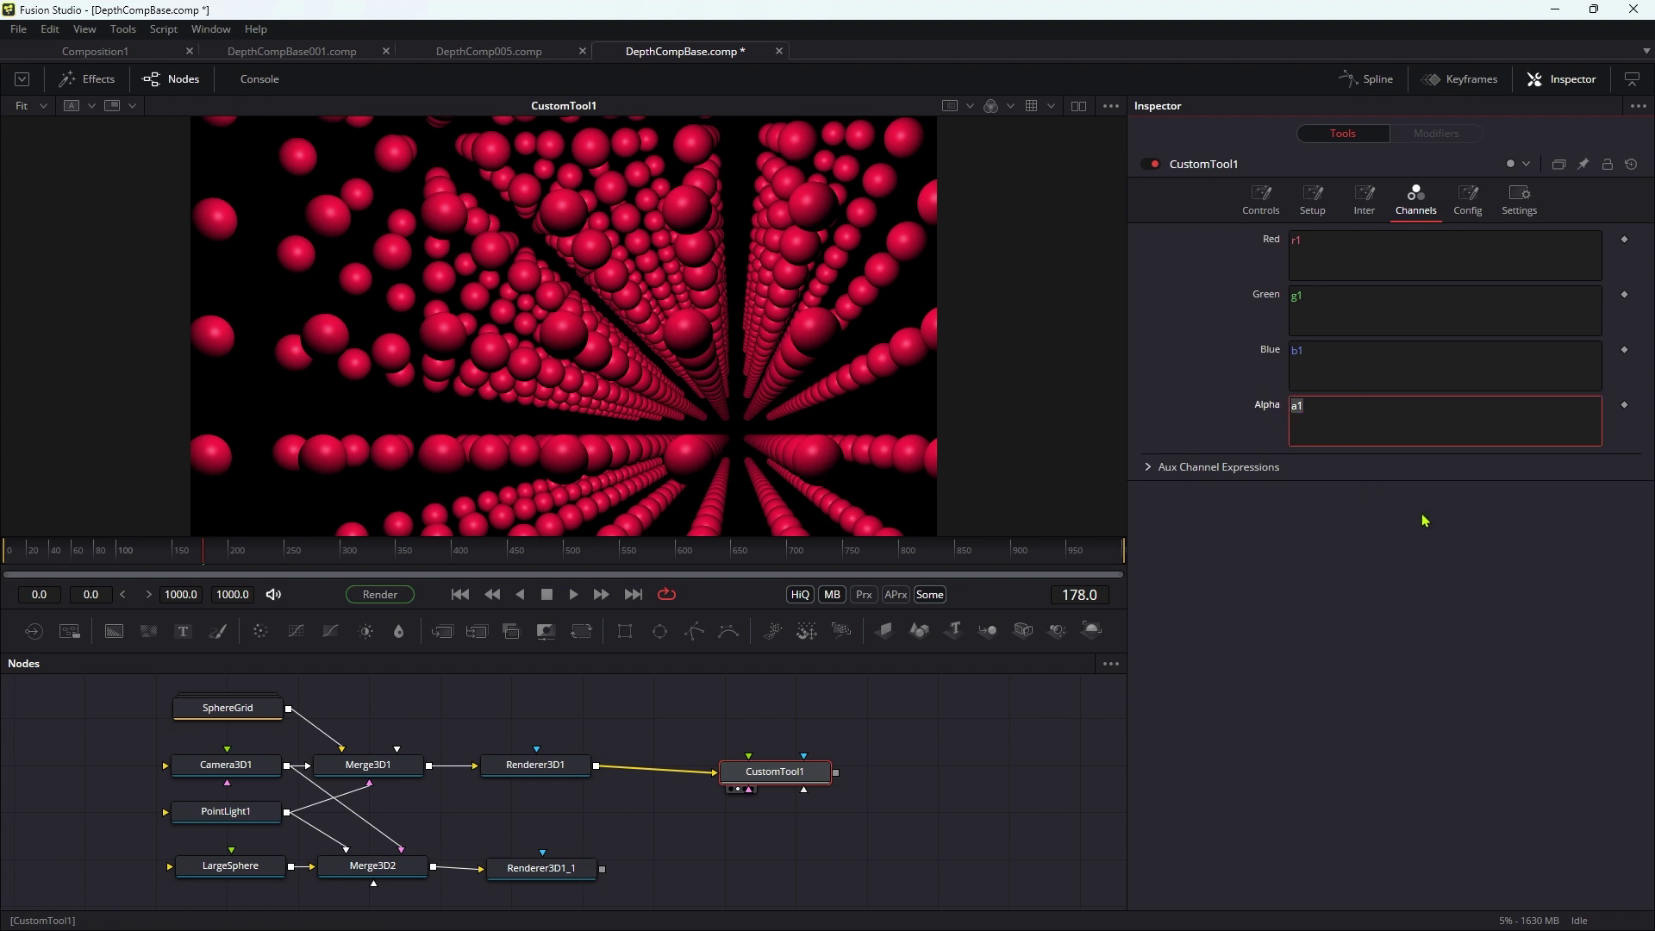
text((z1 n1)
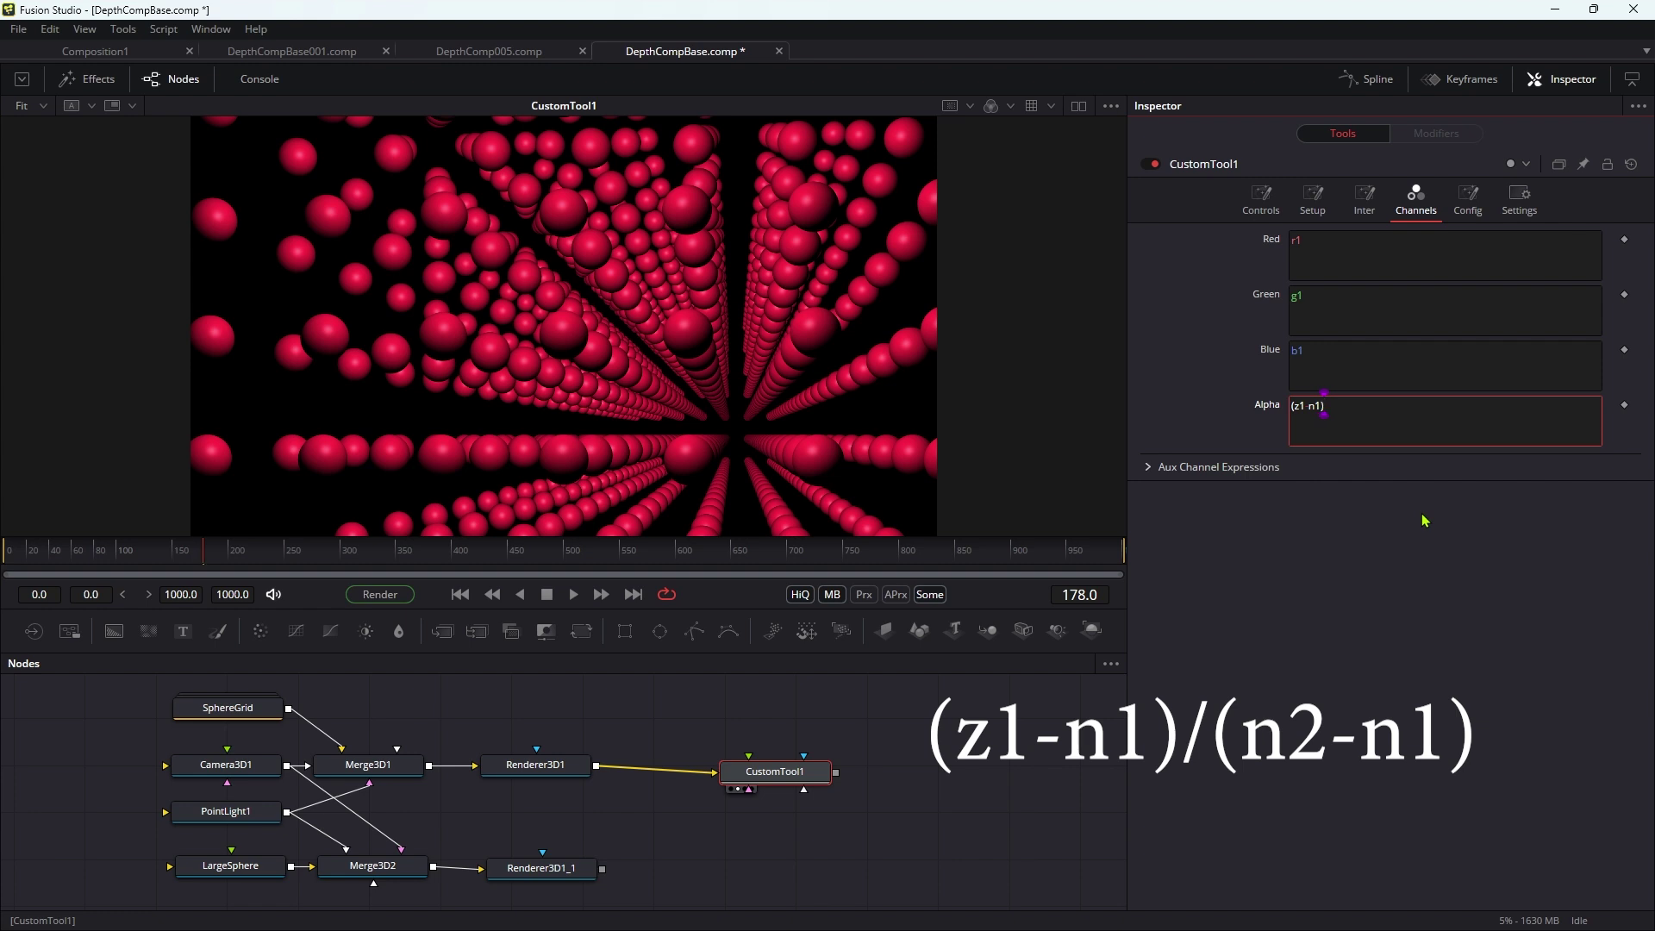
text(z1-n1)/(n2)
text(-n1)
Commit the alpha expression and show CustomTool1's Number In 1–8 controls
click(763, 774)
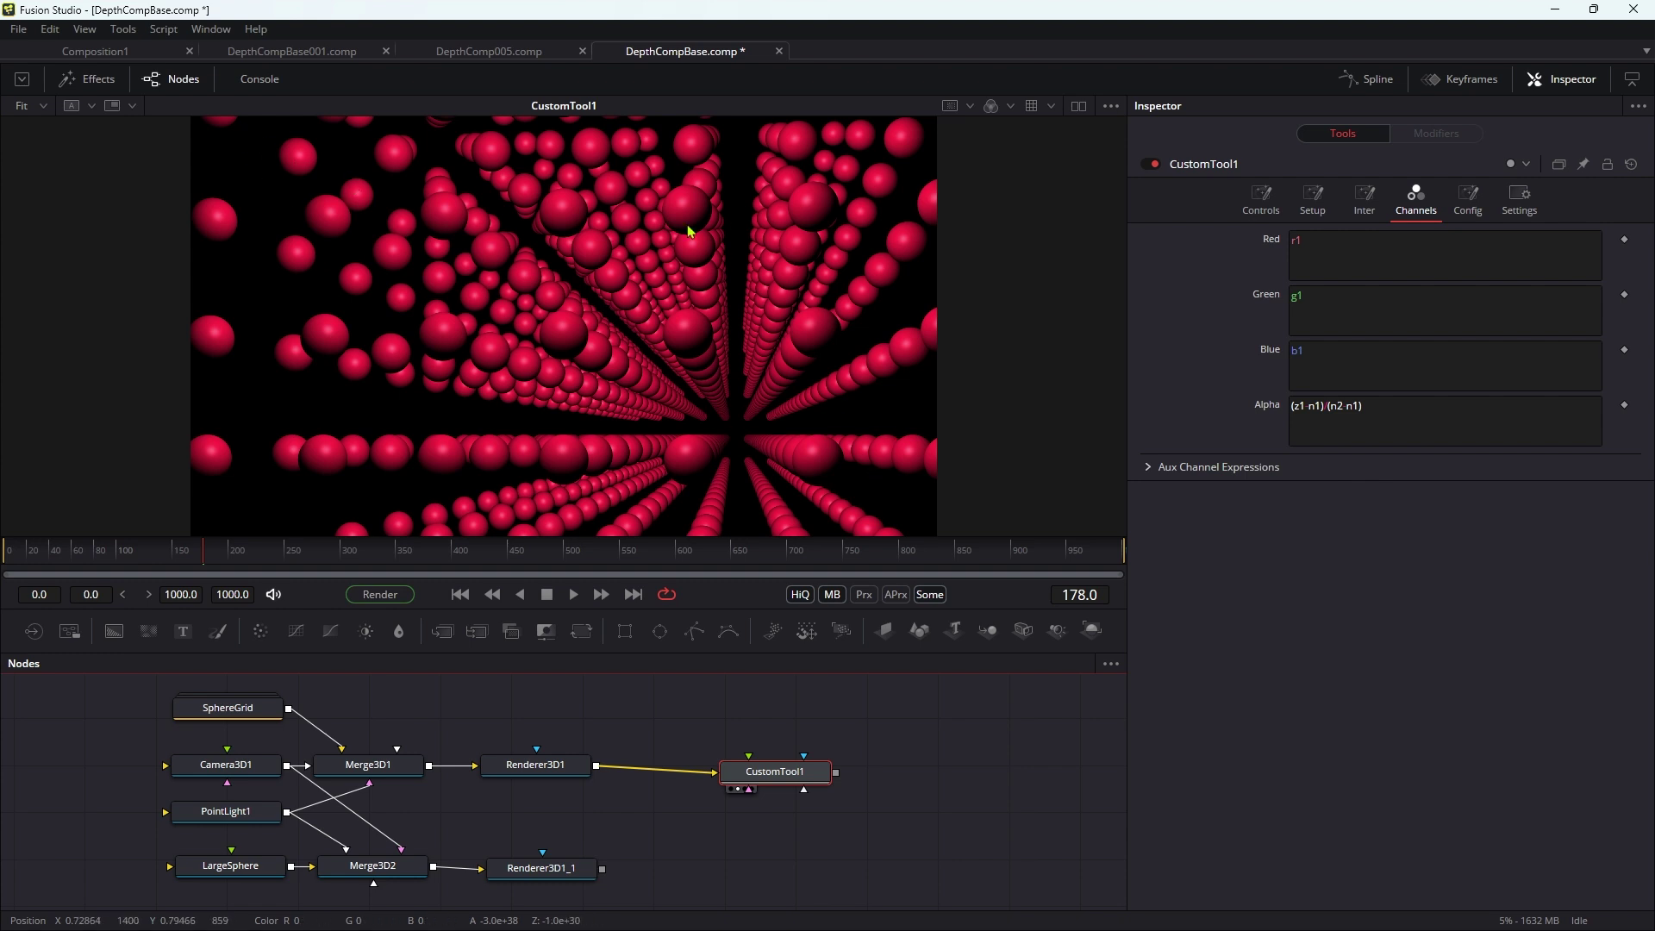
click(1260, 196)
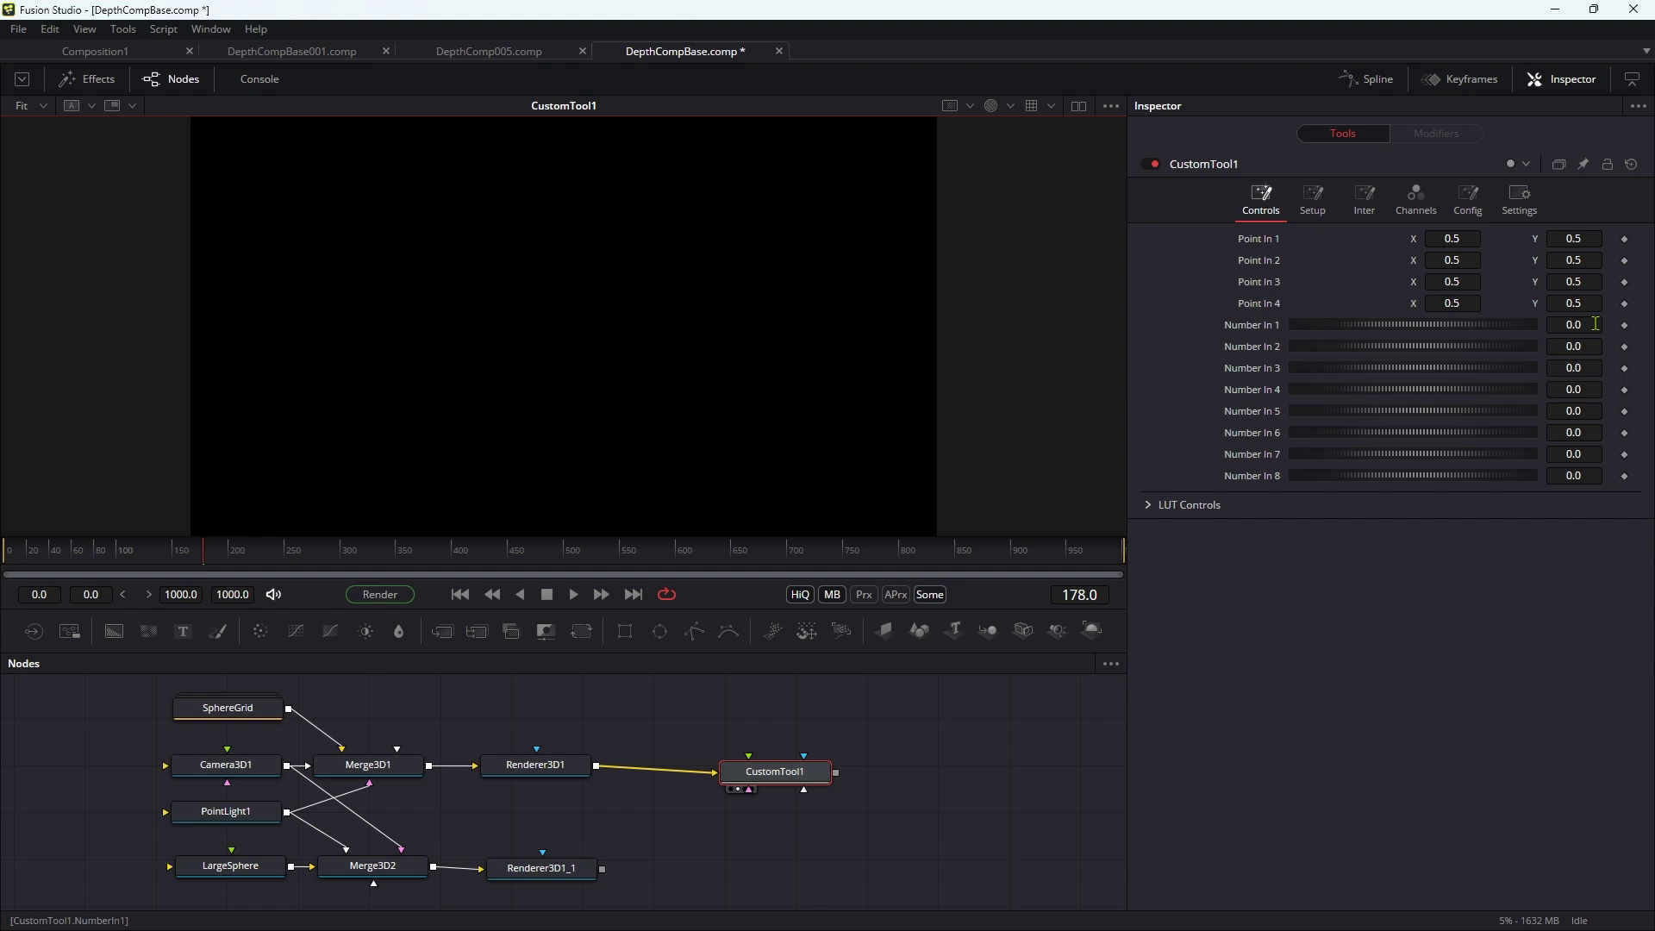
Set CustomTool1's Number In 1 to -40 and Number In 2 to -10, then move its node lower
click(1596, 324)
key(BackSpace)
text(-4)
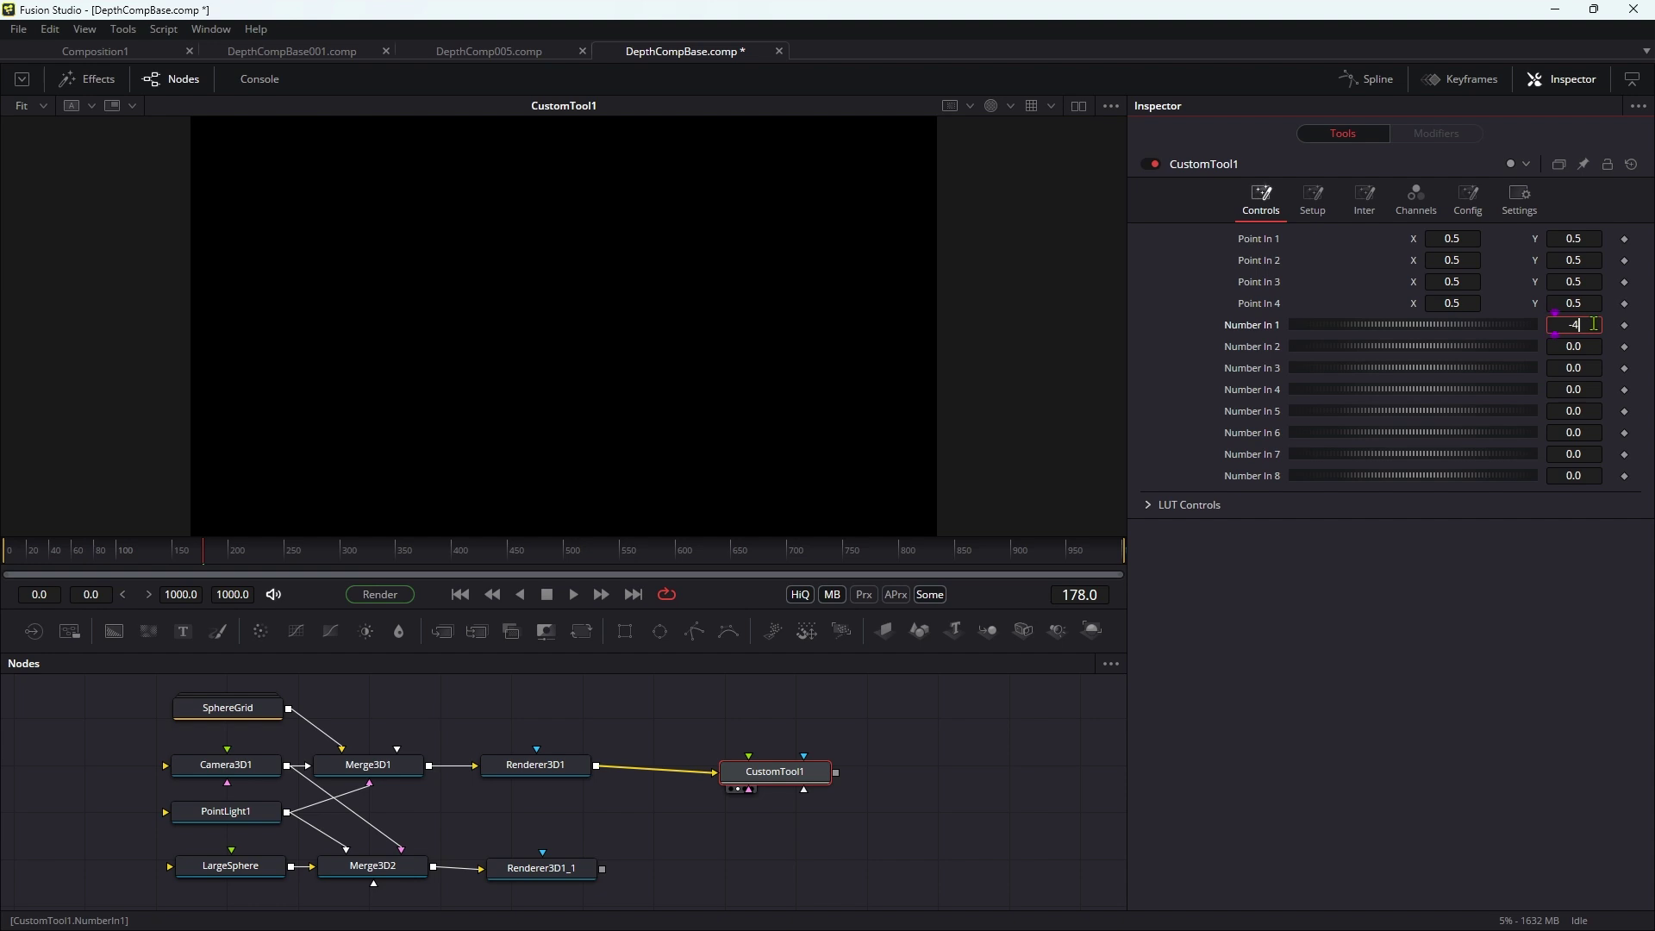
text(0)
key(Tab)
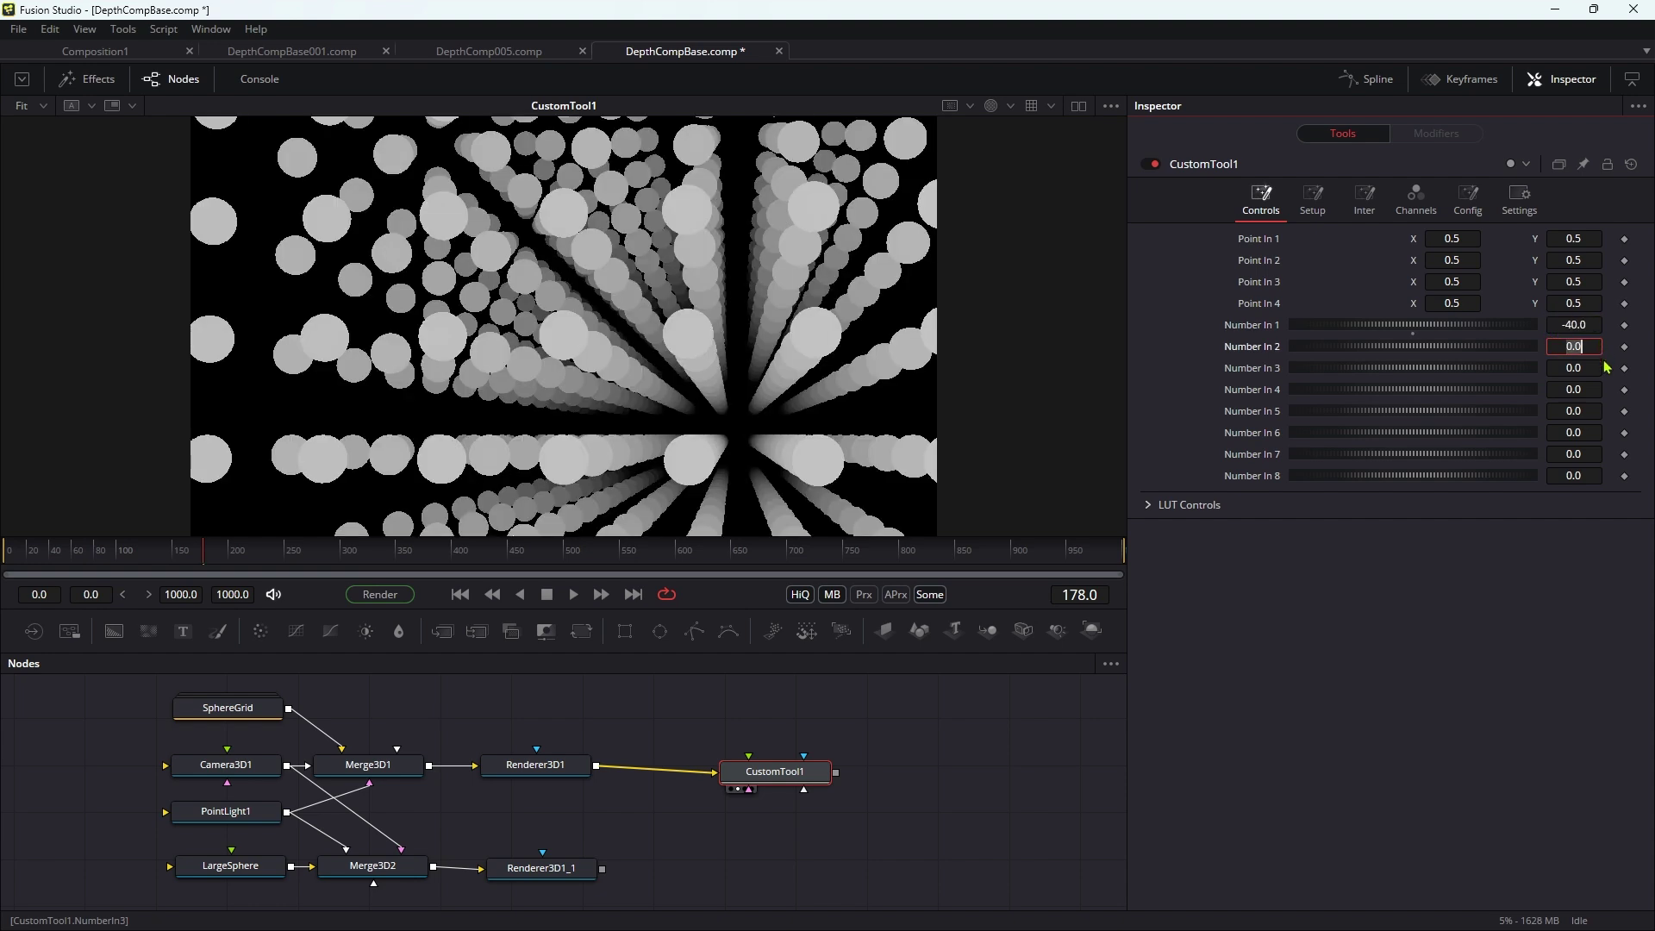
text(-10)
key(Tab)
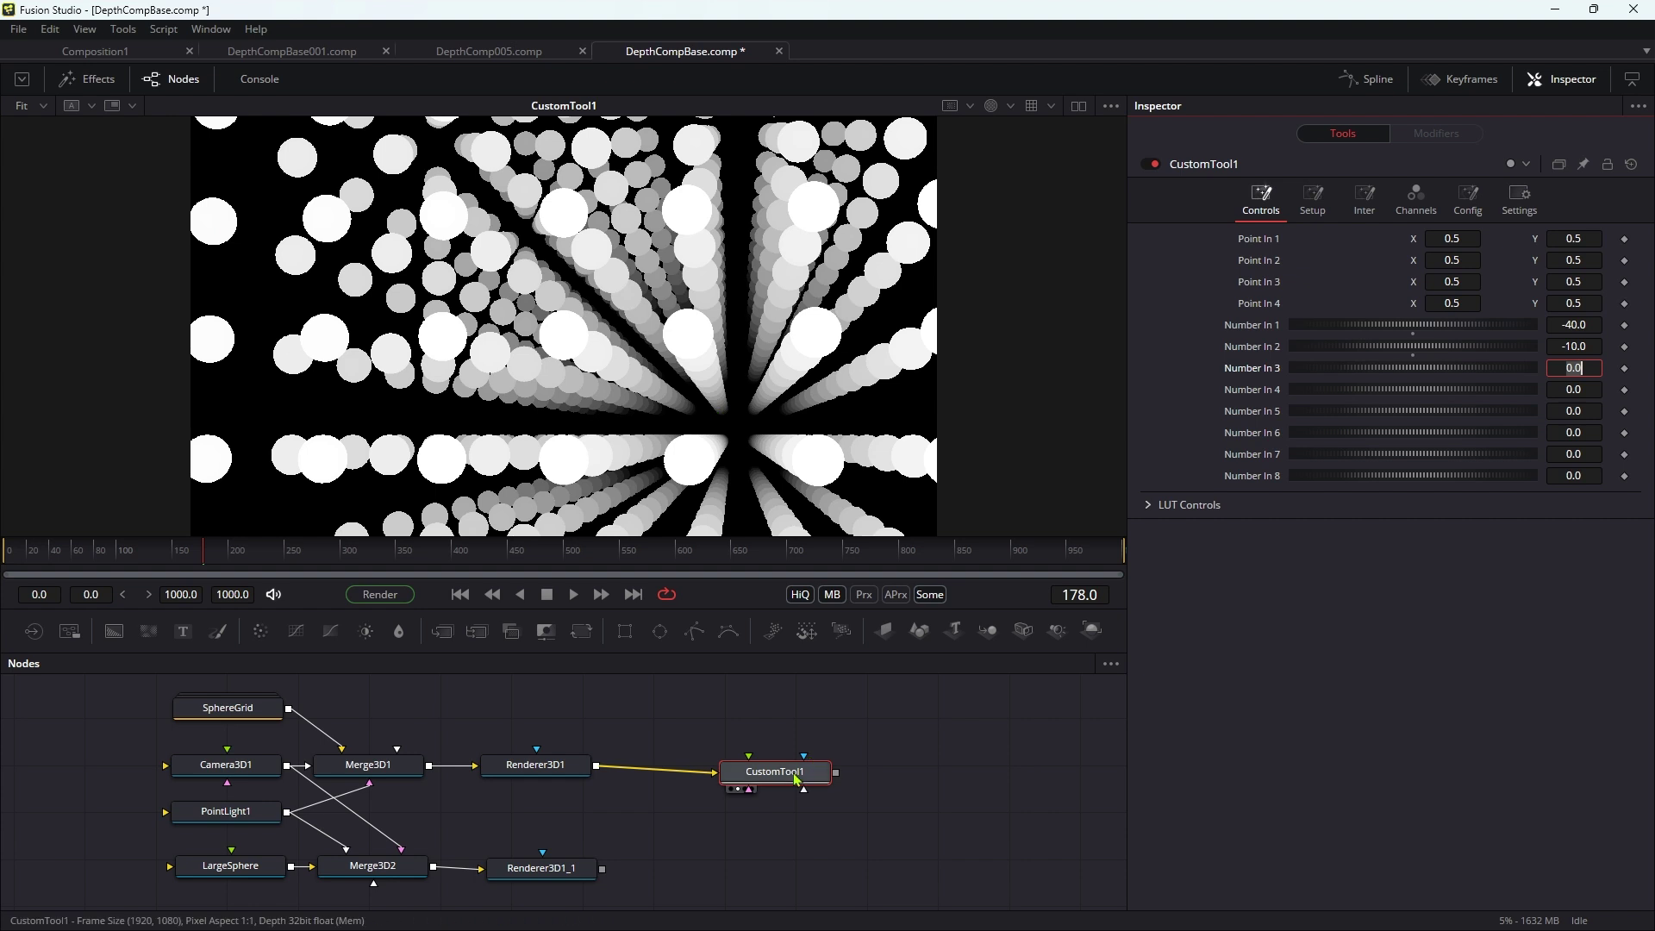
drag(796, 779, 800, 851)
click(812, 717)
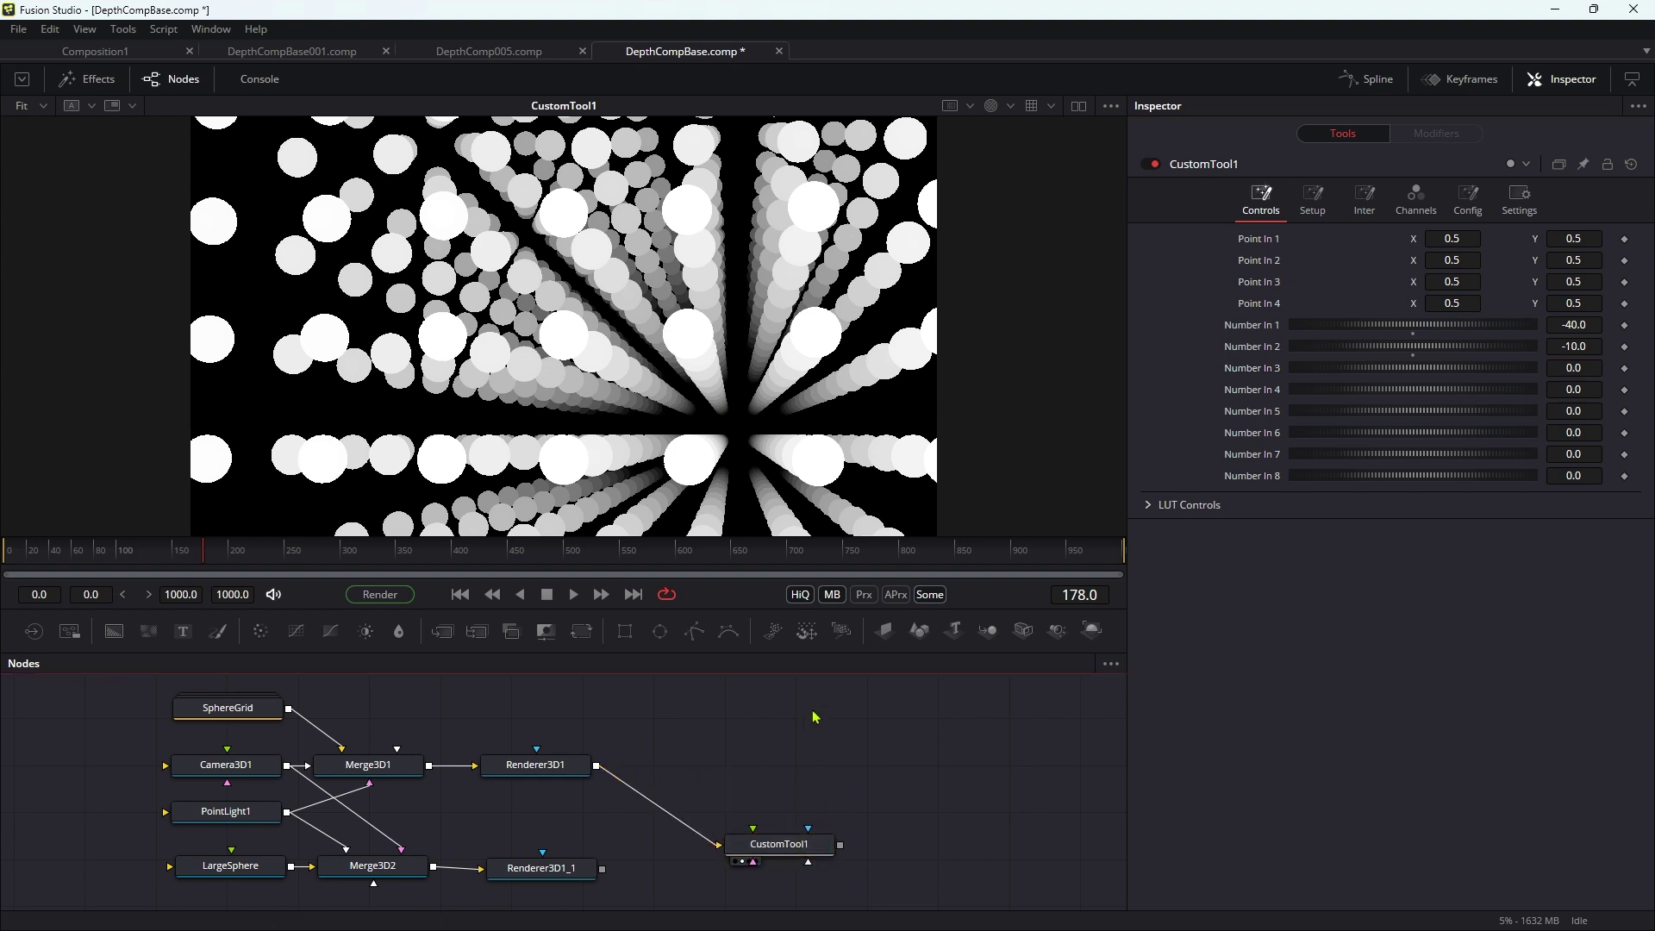
Add a Color Corrector node fed by Renderer3D1's image
key(shift+space)
text(co)
key(Return)
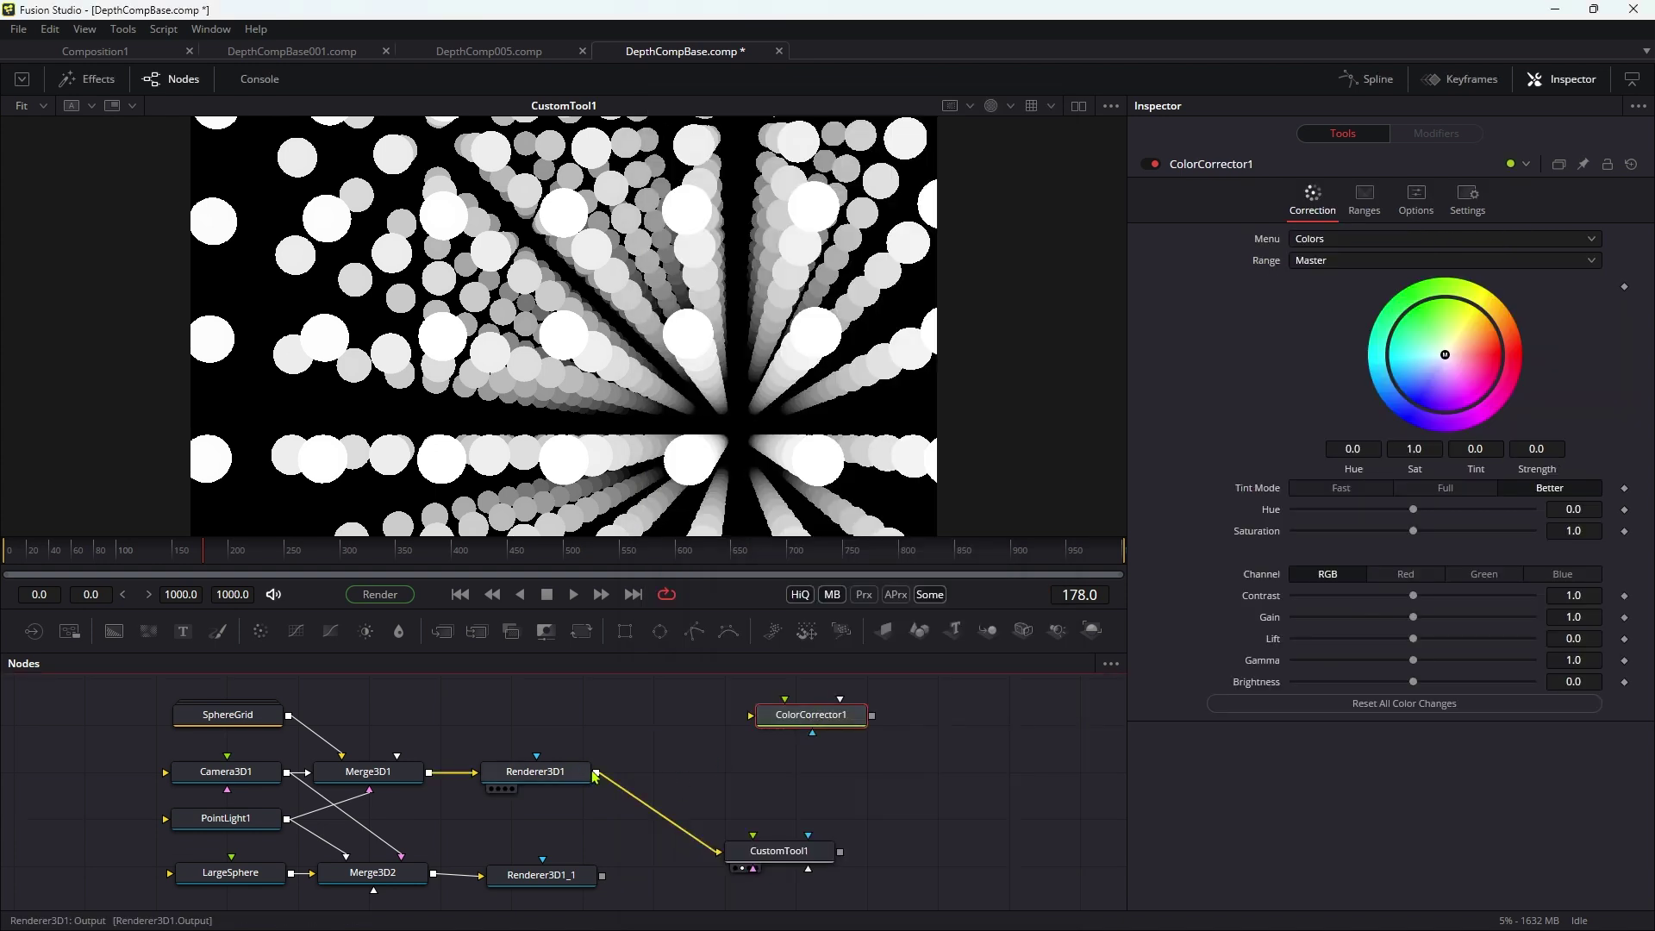
drag(595, 775, 752, 716)
View ColorCorrector1, mask it with CustomTool1, and push its colour wheel toward blue
key(1)
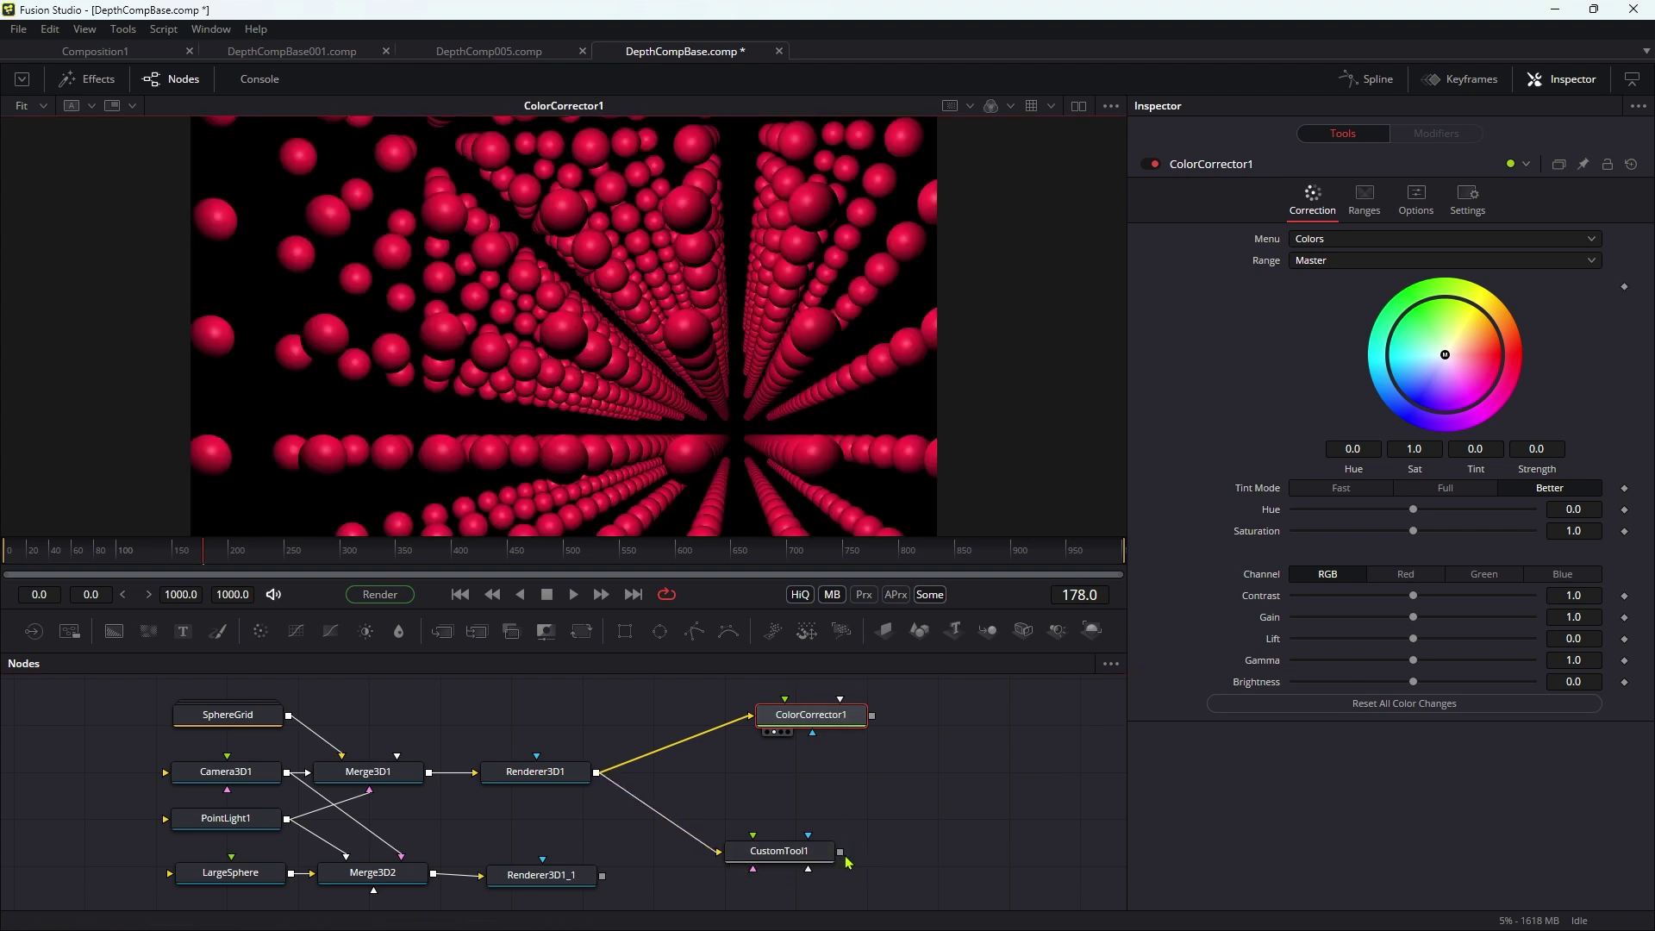
drag(841, 853, 867, 762)
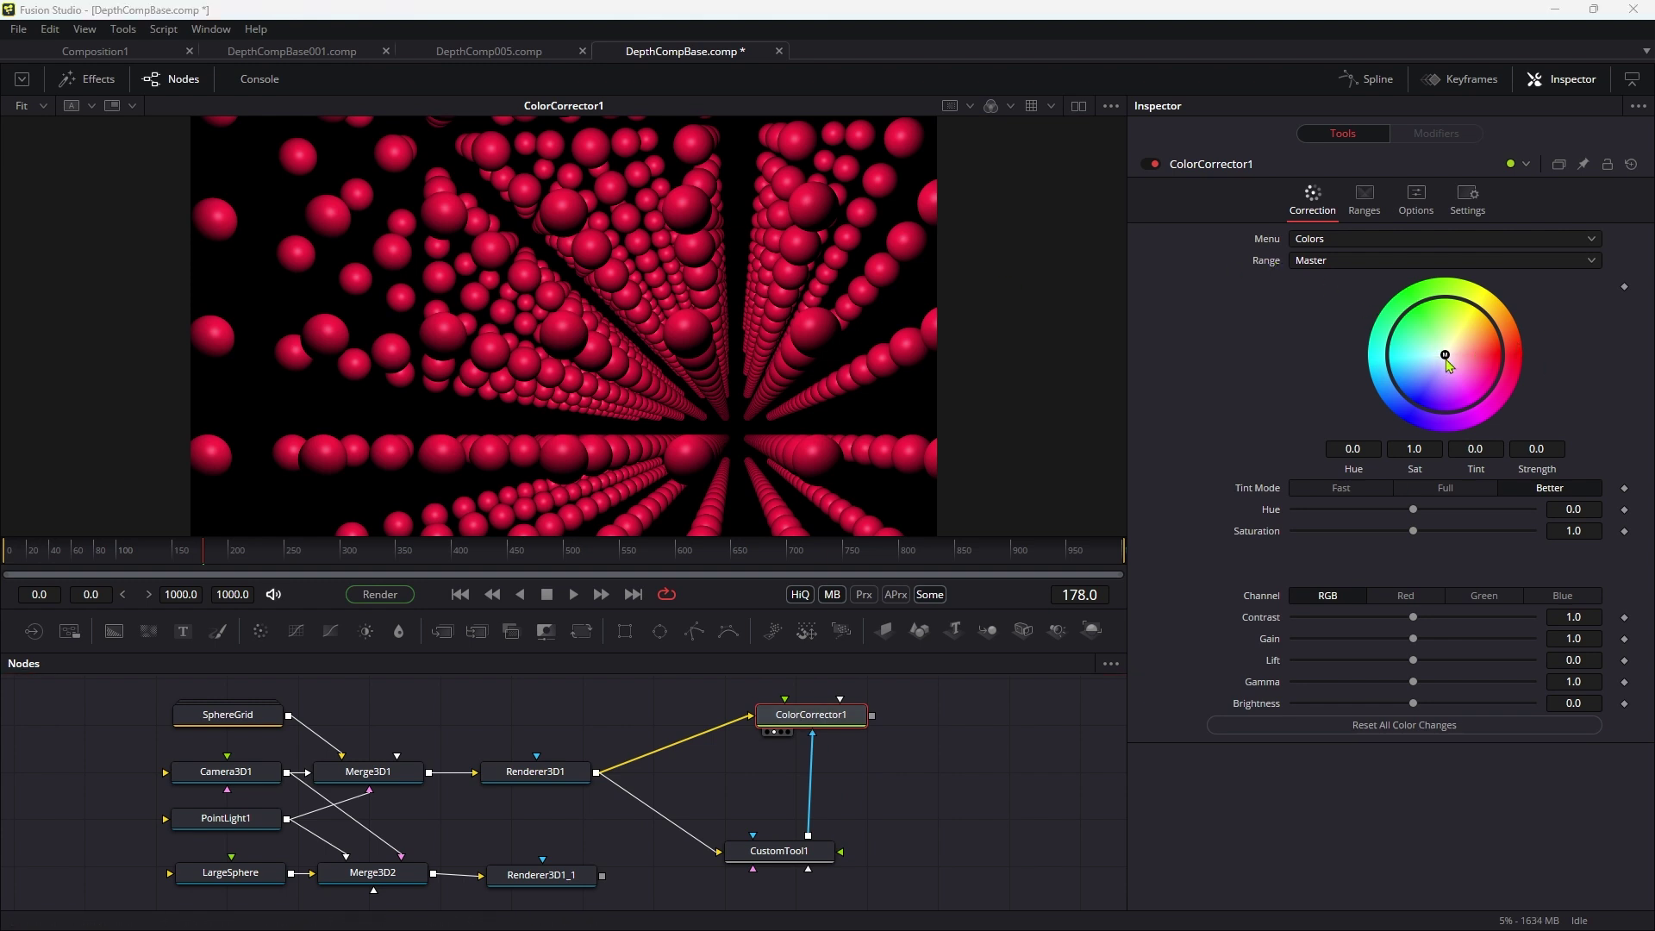
drag(1443, 356, 1396, 385)
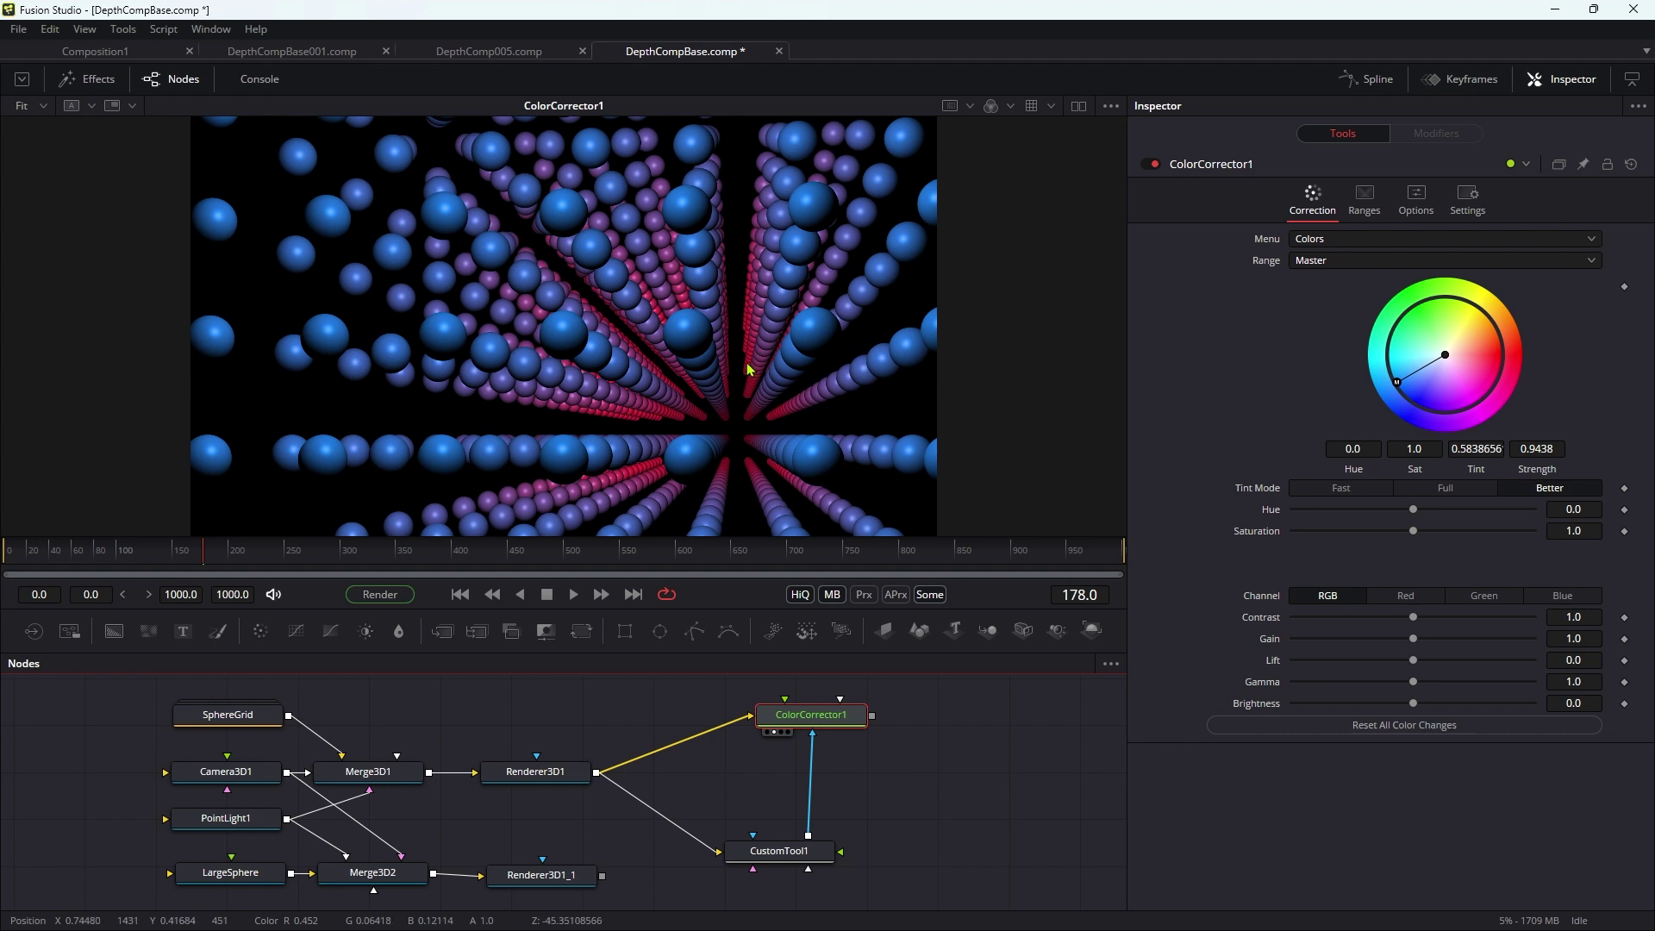
Set CustomTool1's Number In 1 to -20, after first trying -30
click(778, 851)
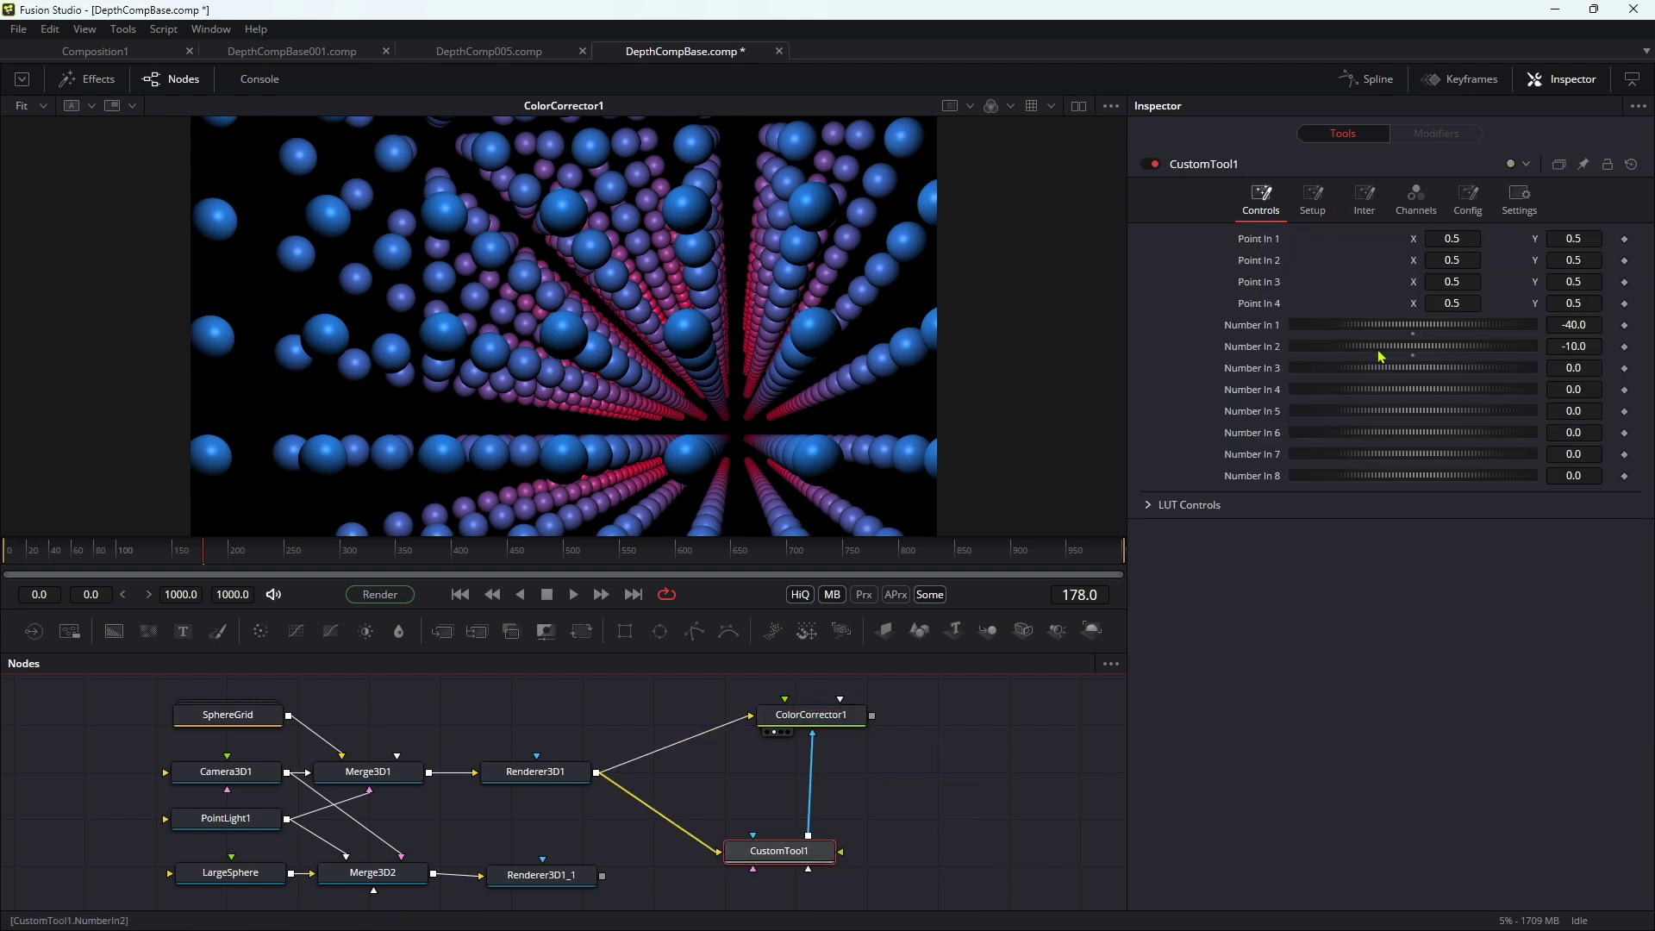
click(1599, 329)
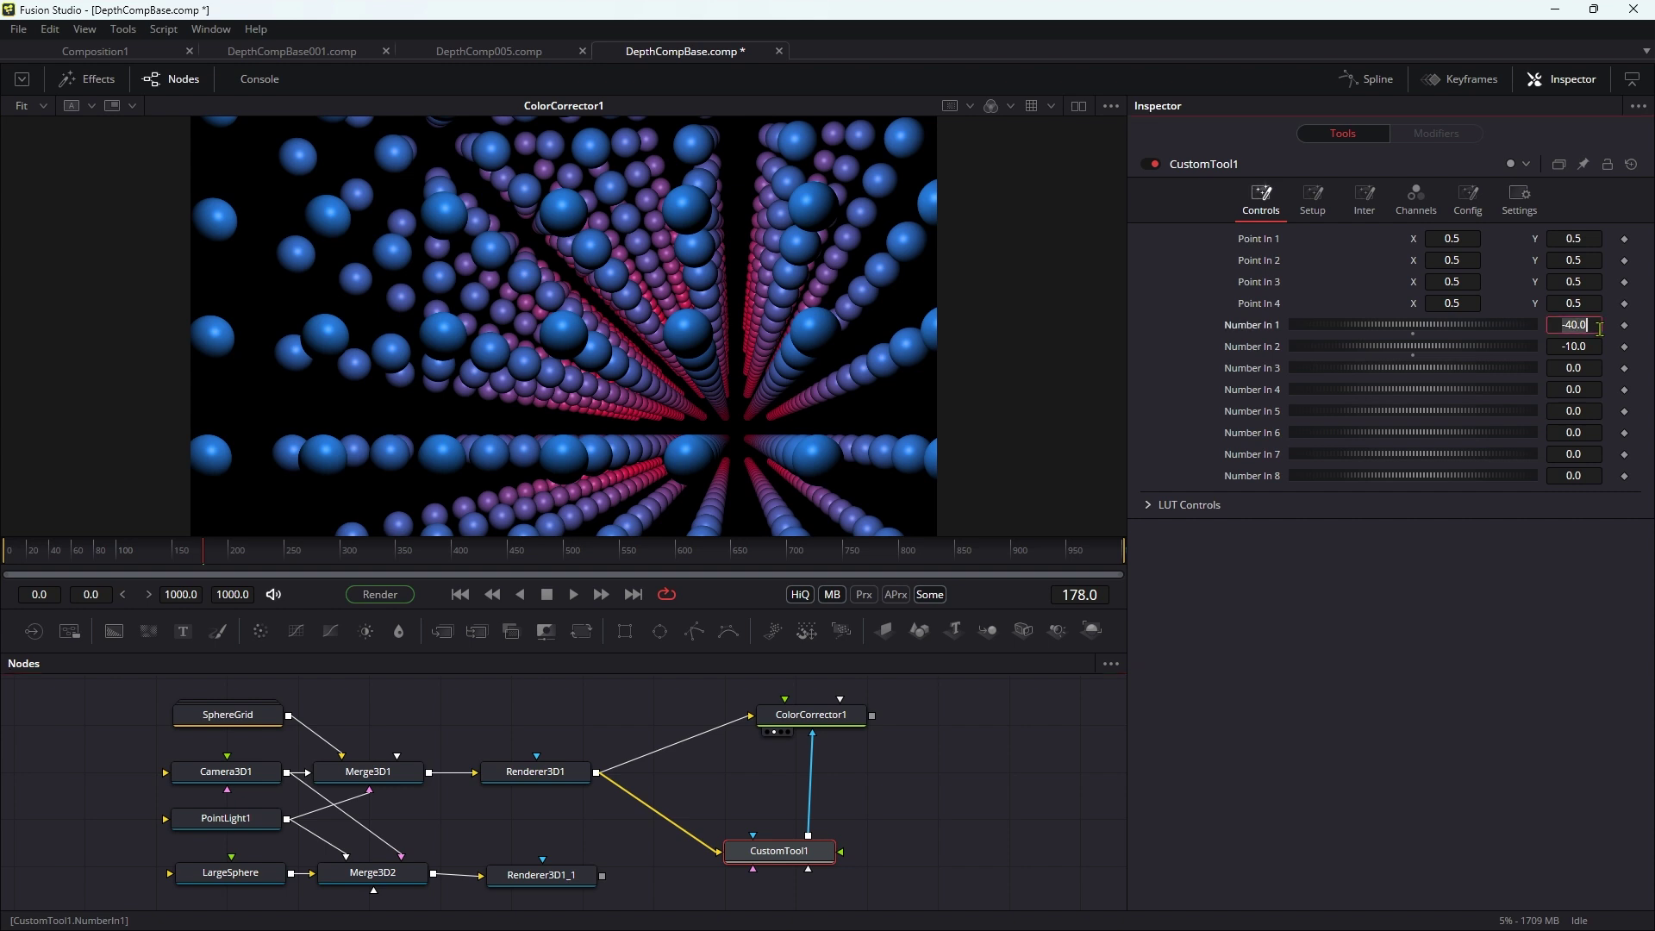
text(-30)
key(Tab)
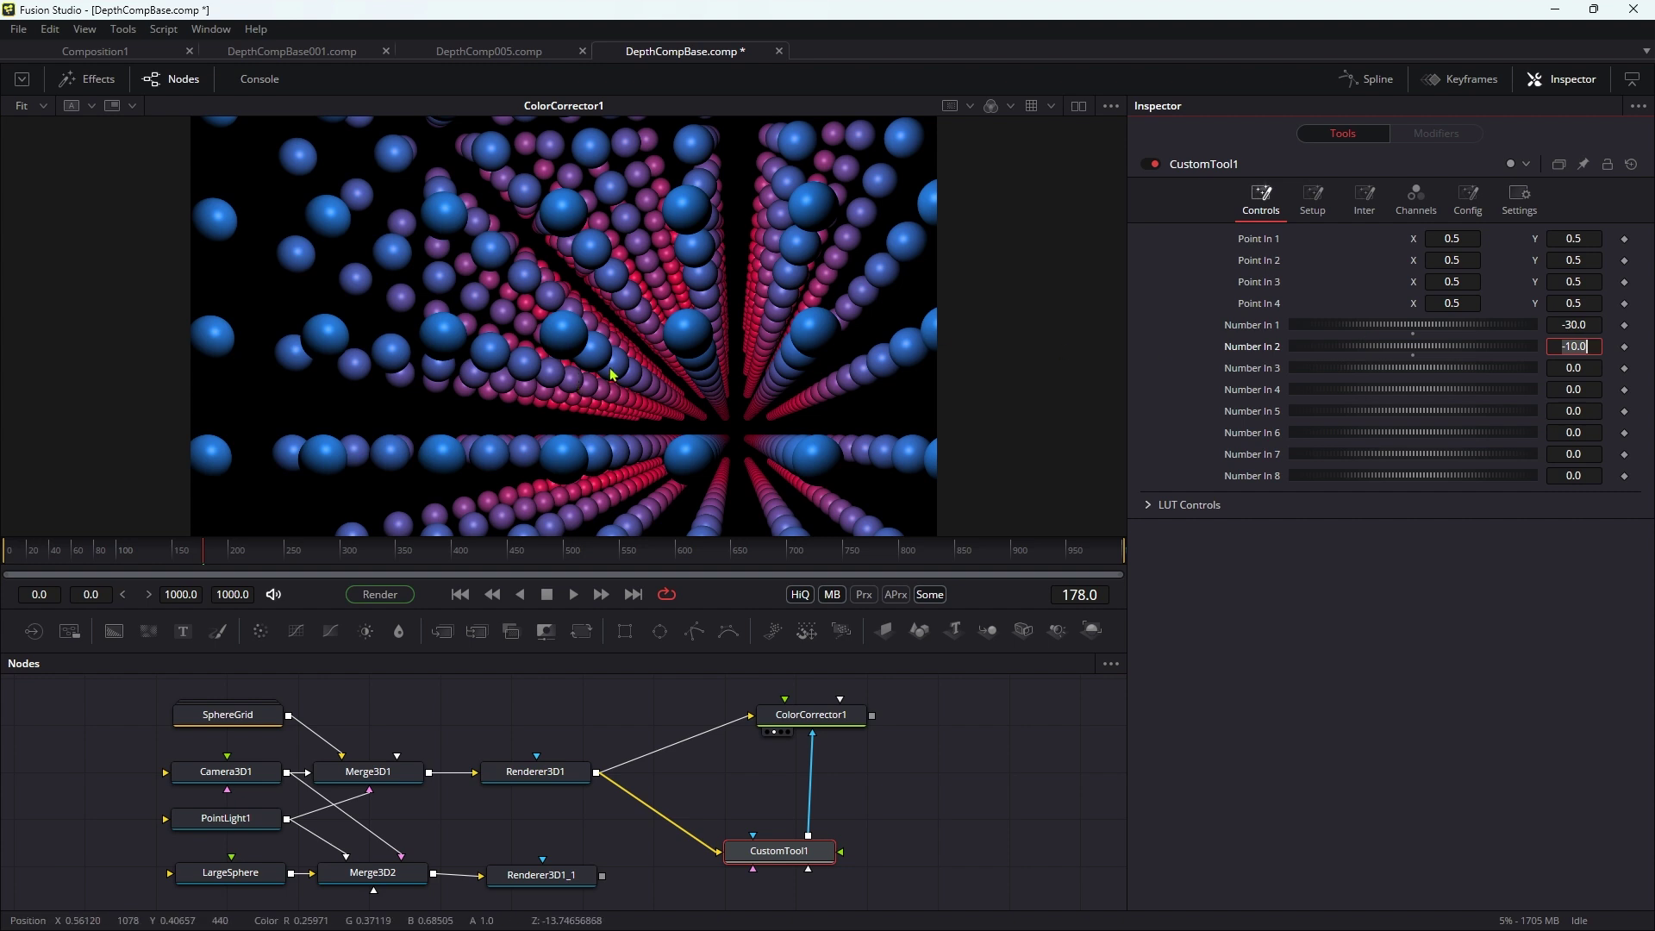
click(1599, 322)
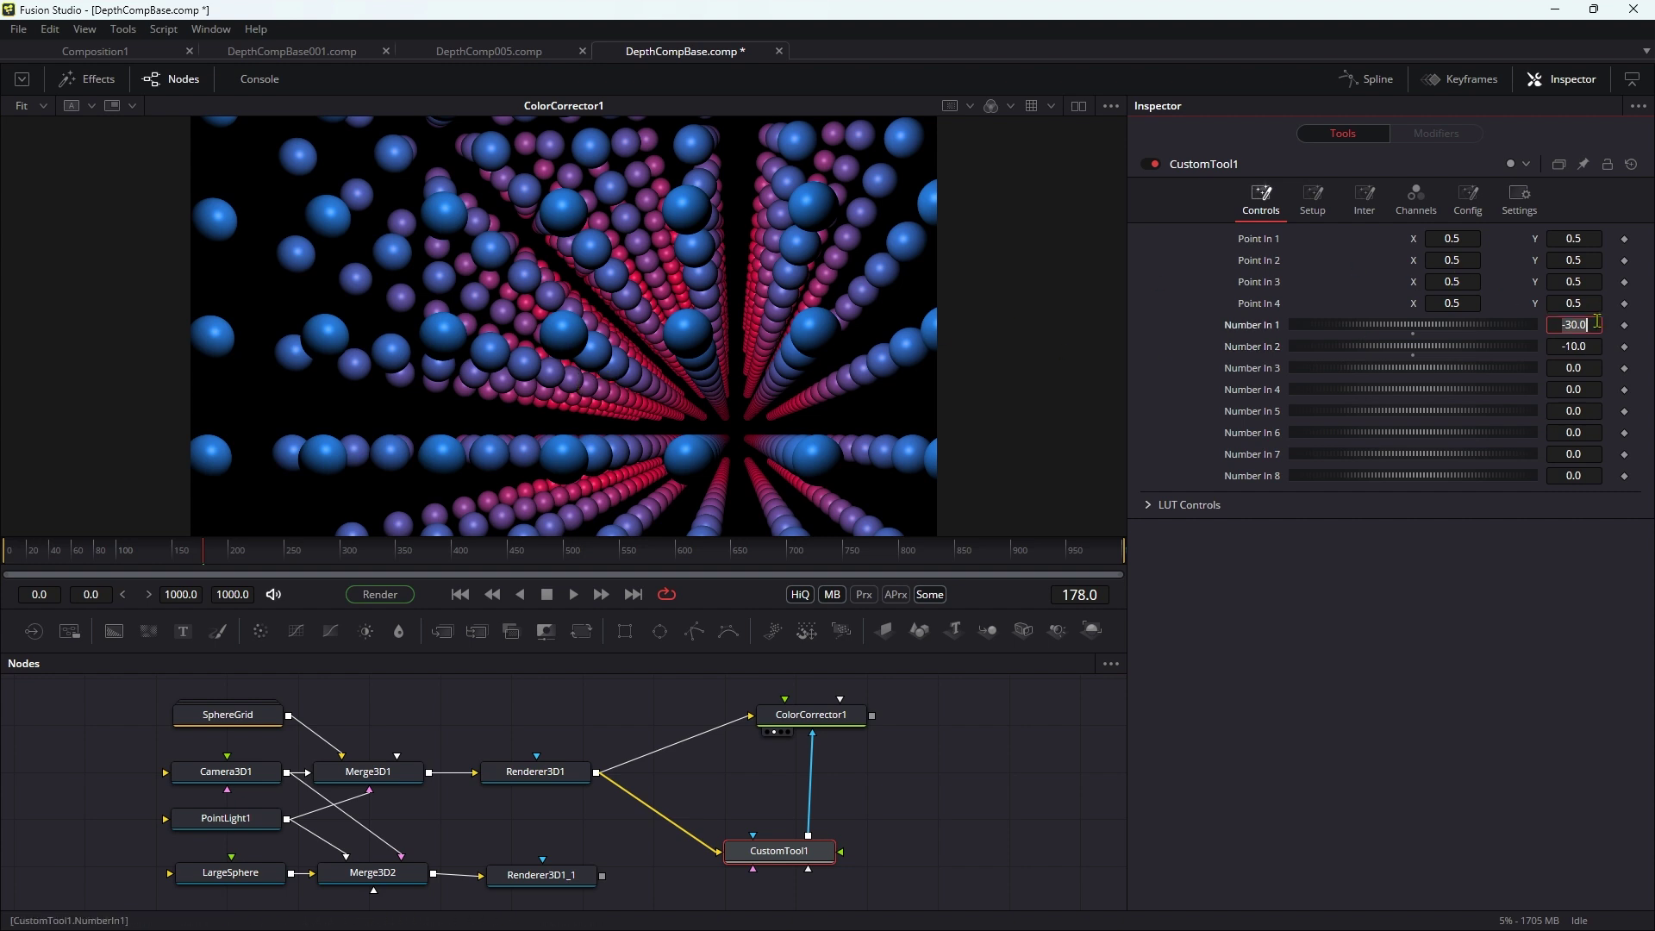
text(-20)
key(Tab)
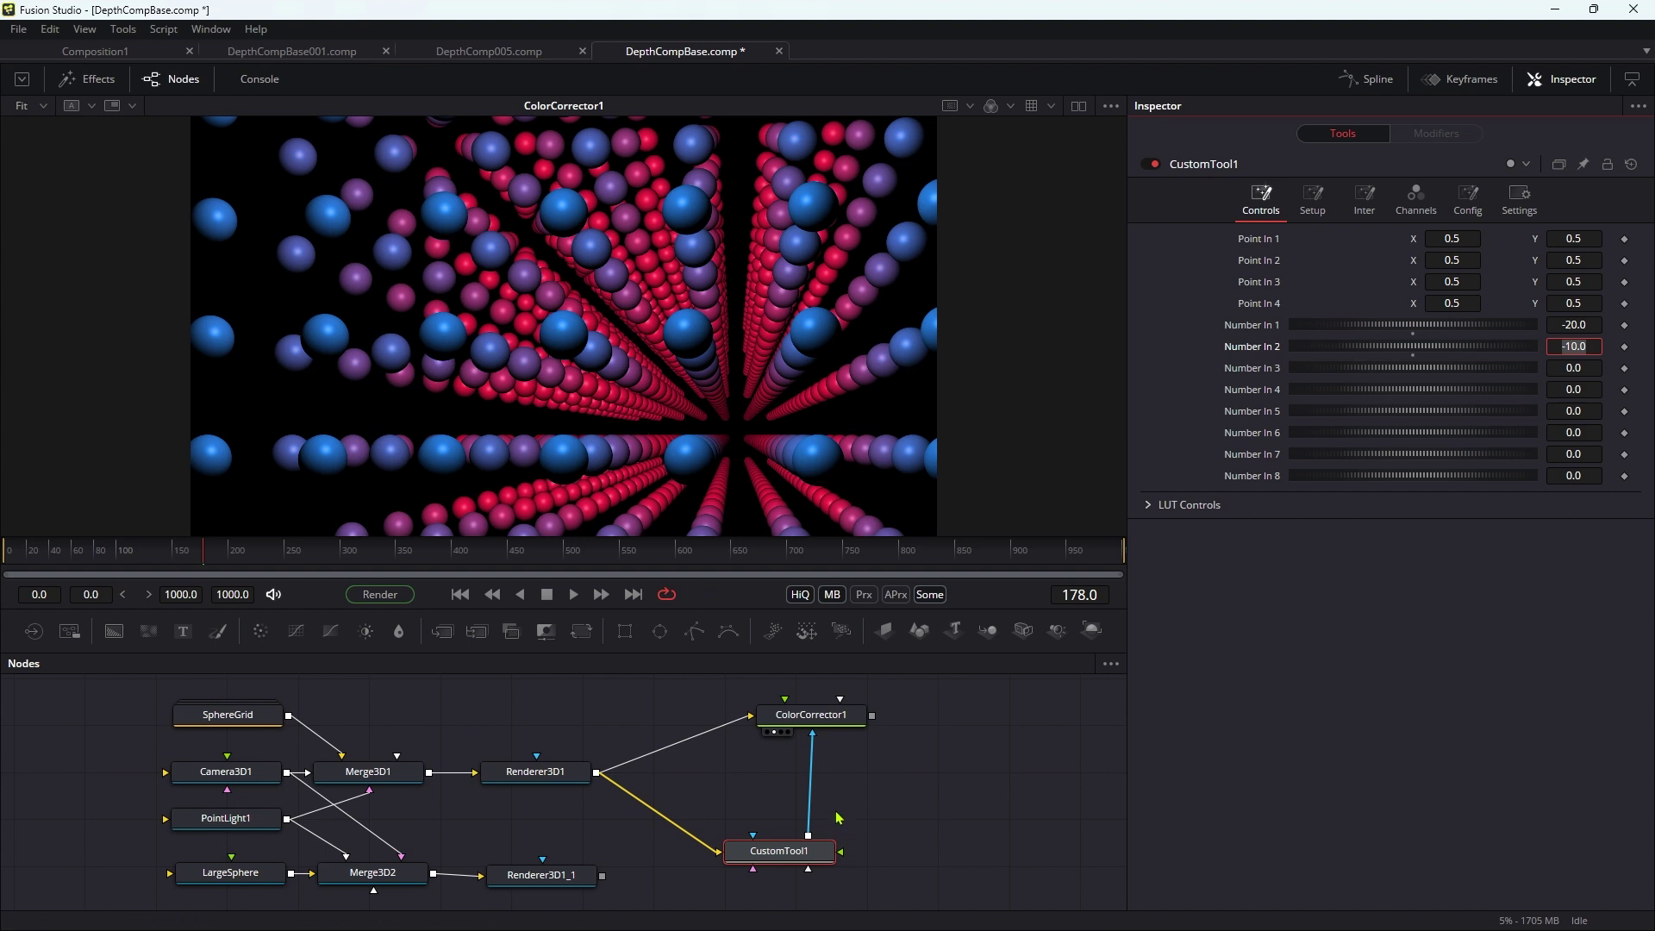
Nudge ColorCorrector1 lower, compare the depth mask view, and show CustomTool1's Config page
drag(817, 722, 806, 725)
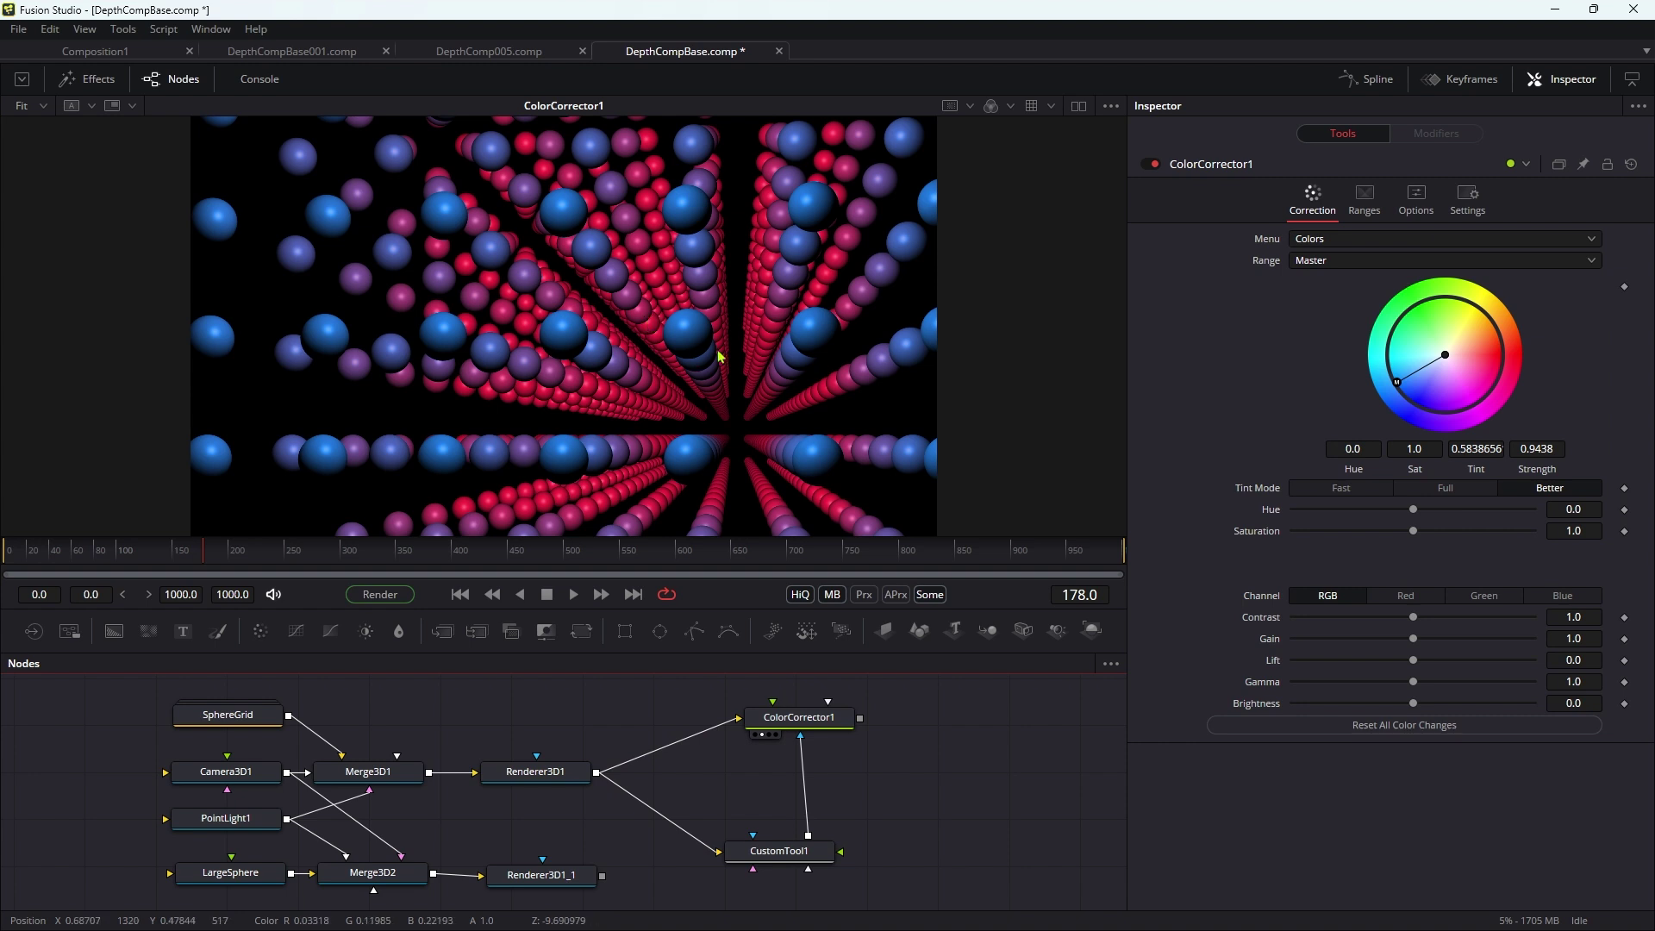
drag(819, 729, 814, 750)
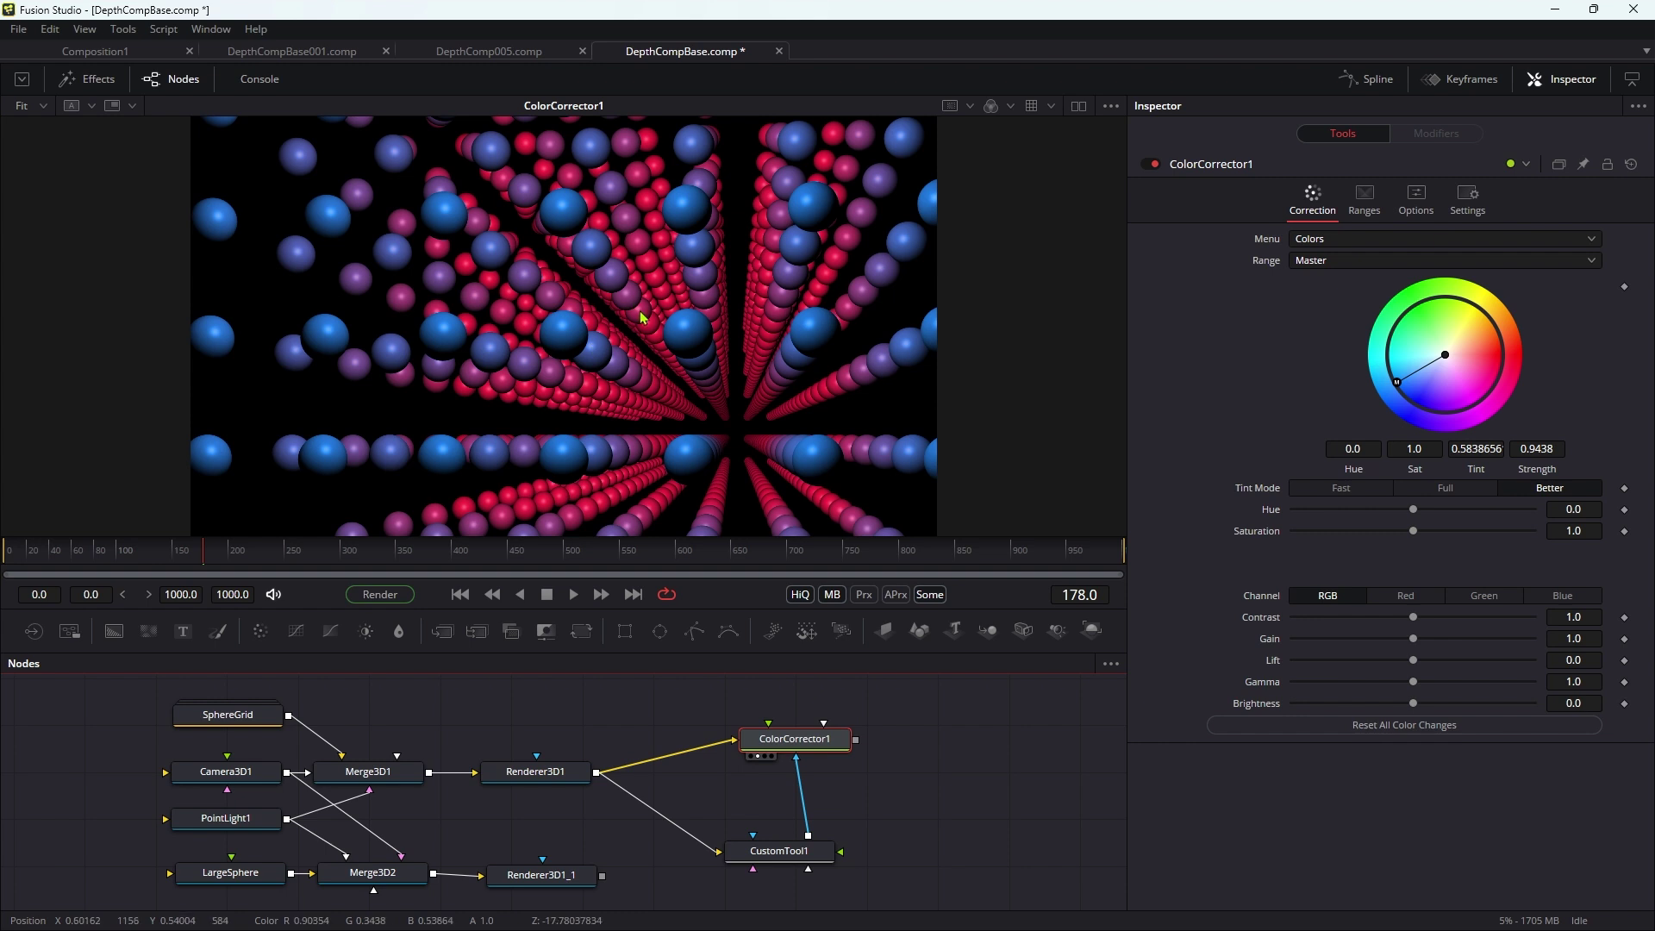
key(1)
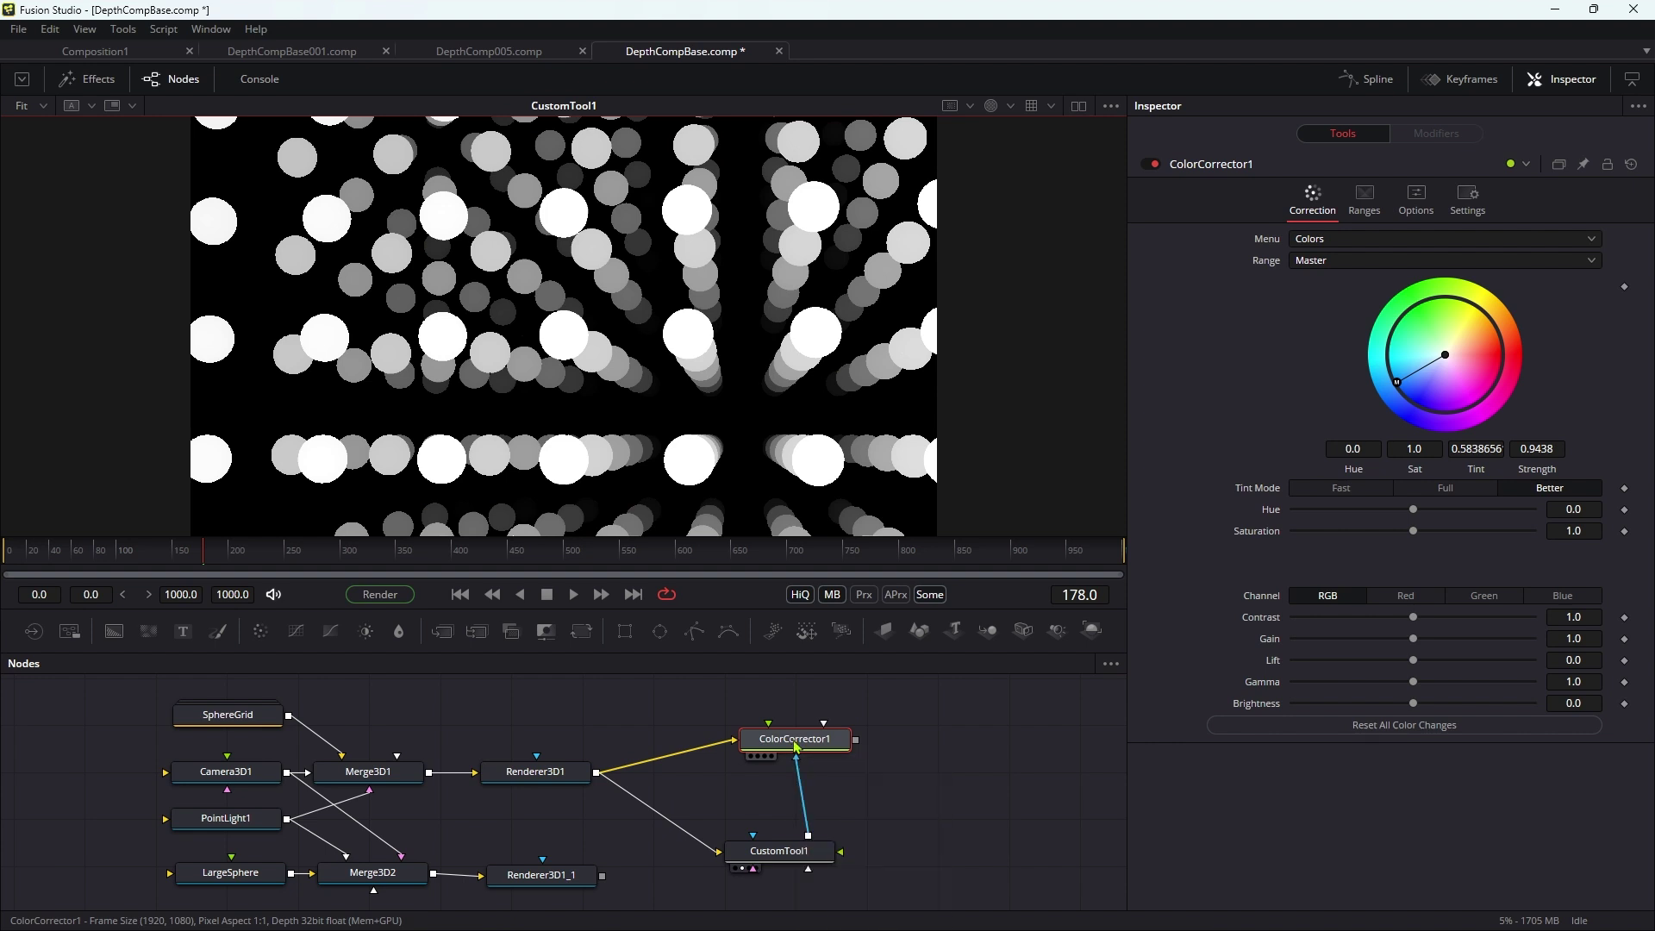
key(1)
click(807, 853)
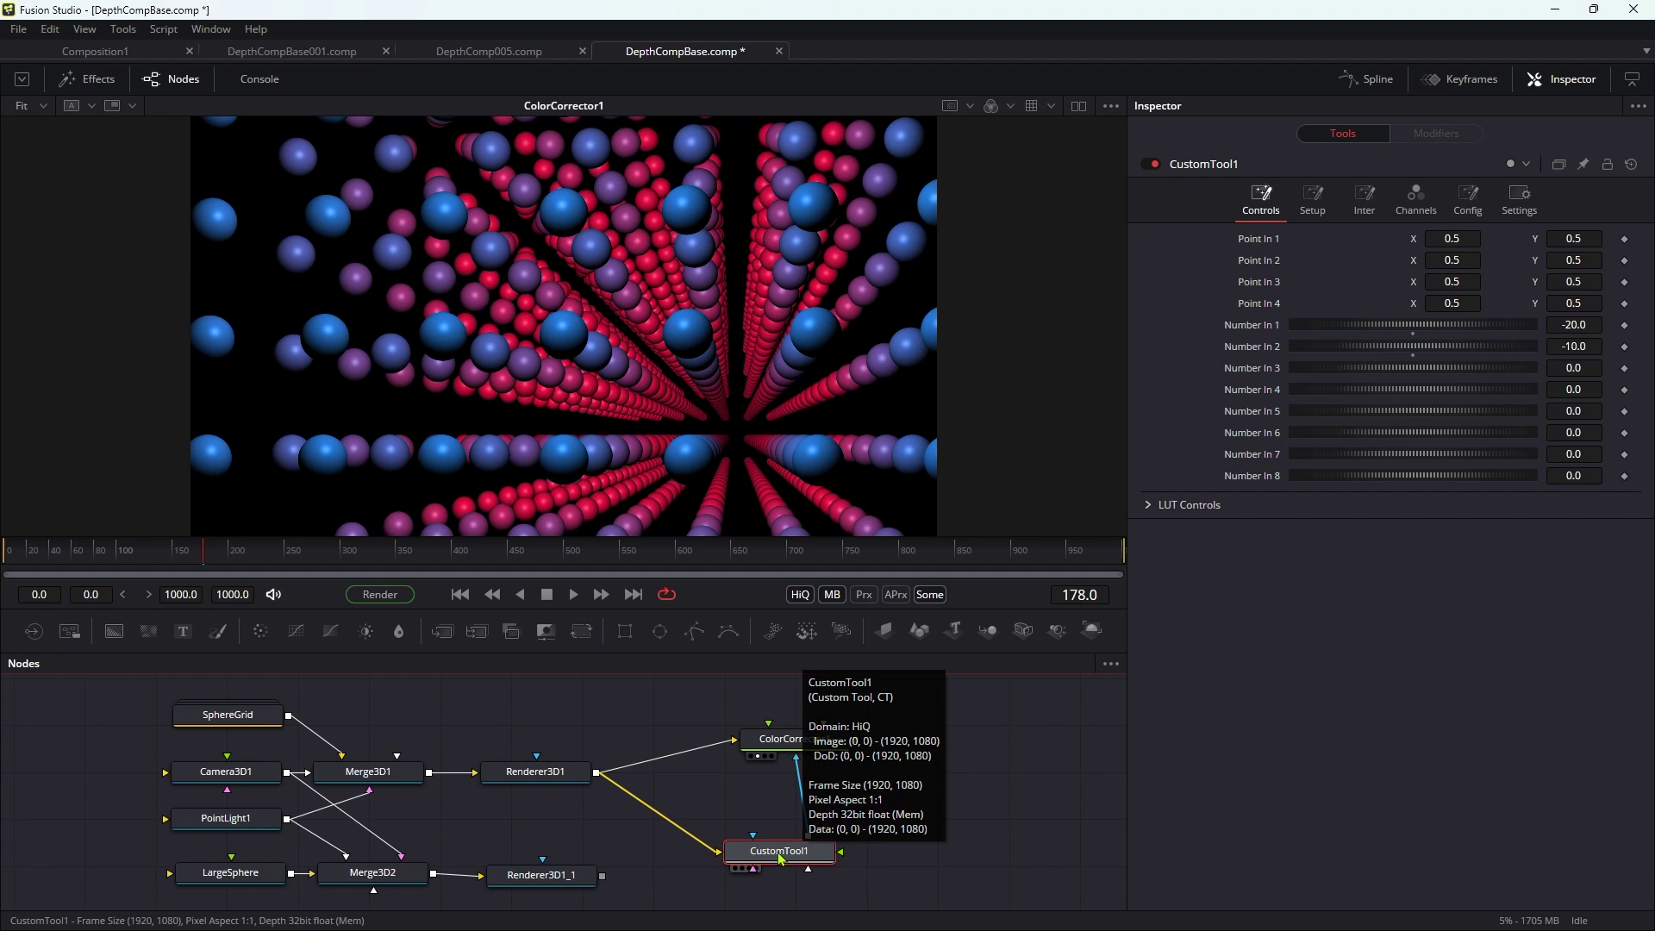
click(1477, 195)
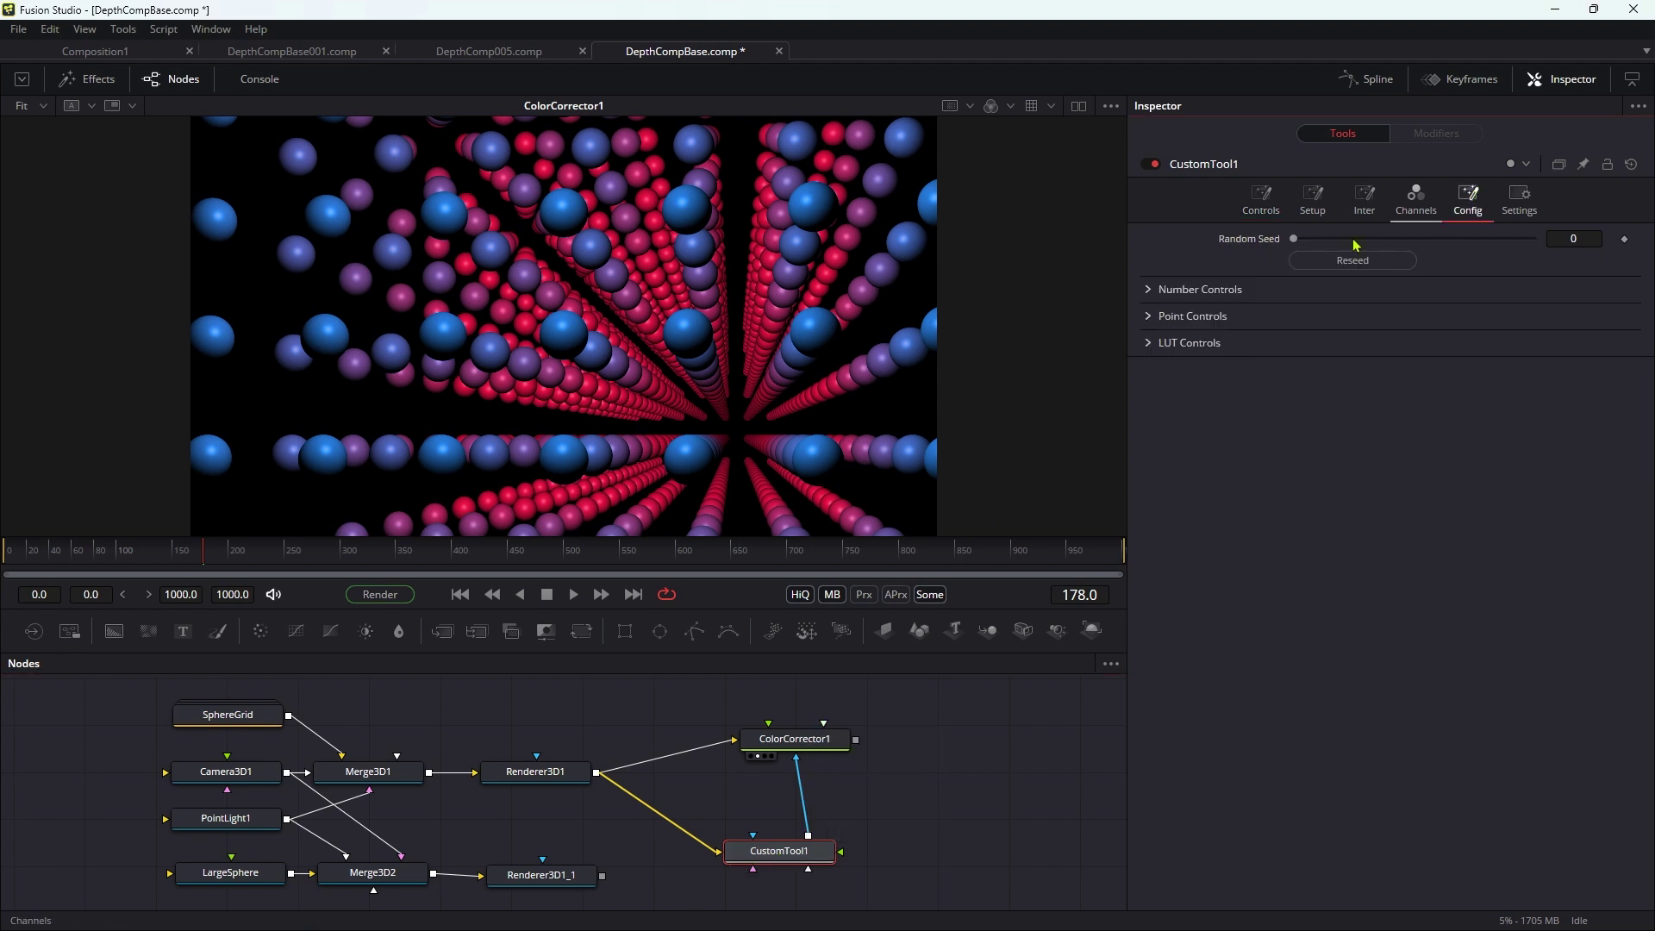
Hide CustomTool1's unused number controls, Number 3 through 8
click(1160, 290)
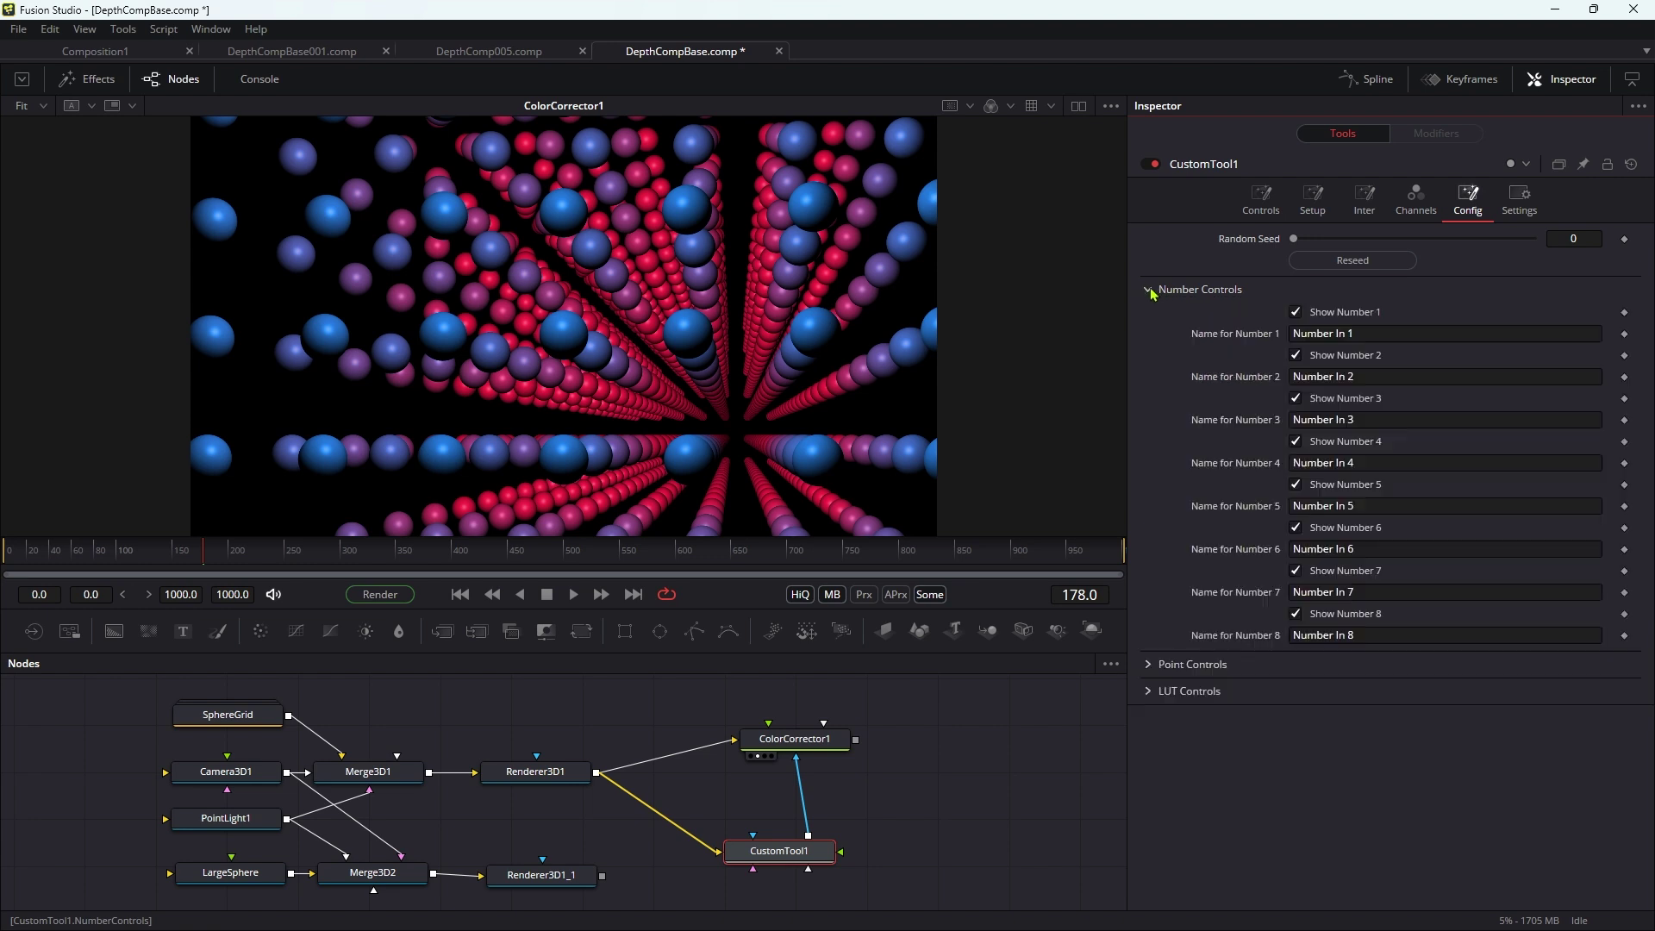
click(1295, 614)
click(1297, 572)
click(1296, 528)
click(1296, 485)
click(1295, 398)
Name Number 1 'Far' and Number 2 'Near', checking the renamed sliders
click(1293, 334)
text(F)
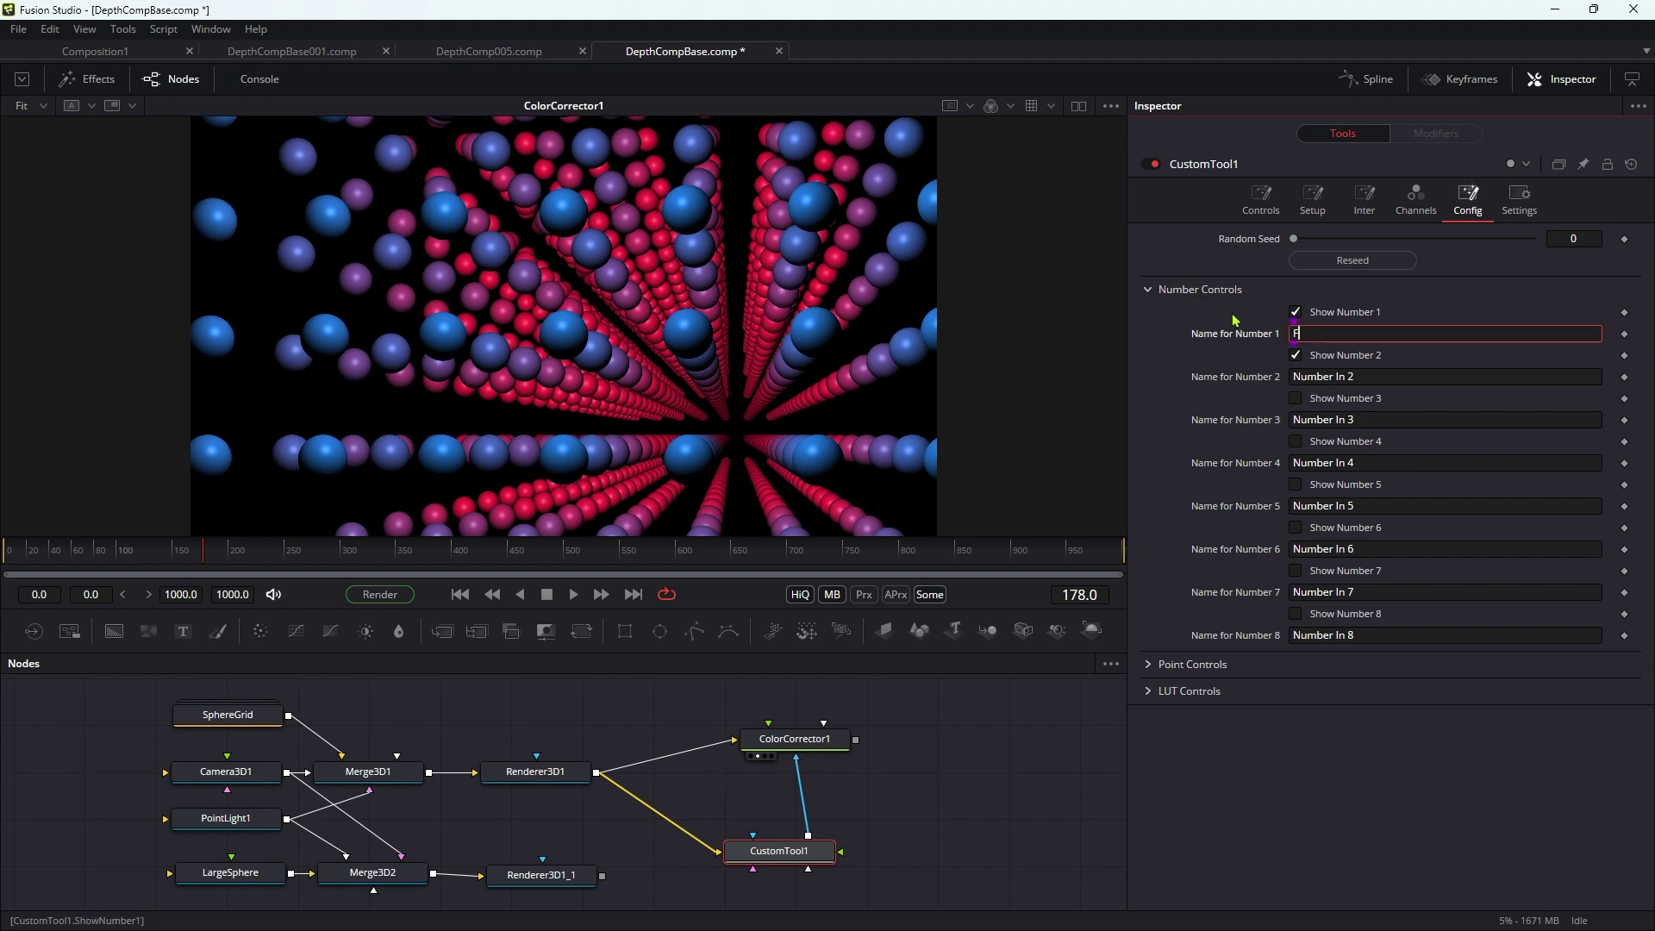
text(ar)
key(Tab)
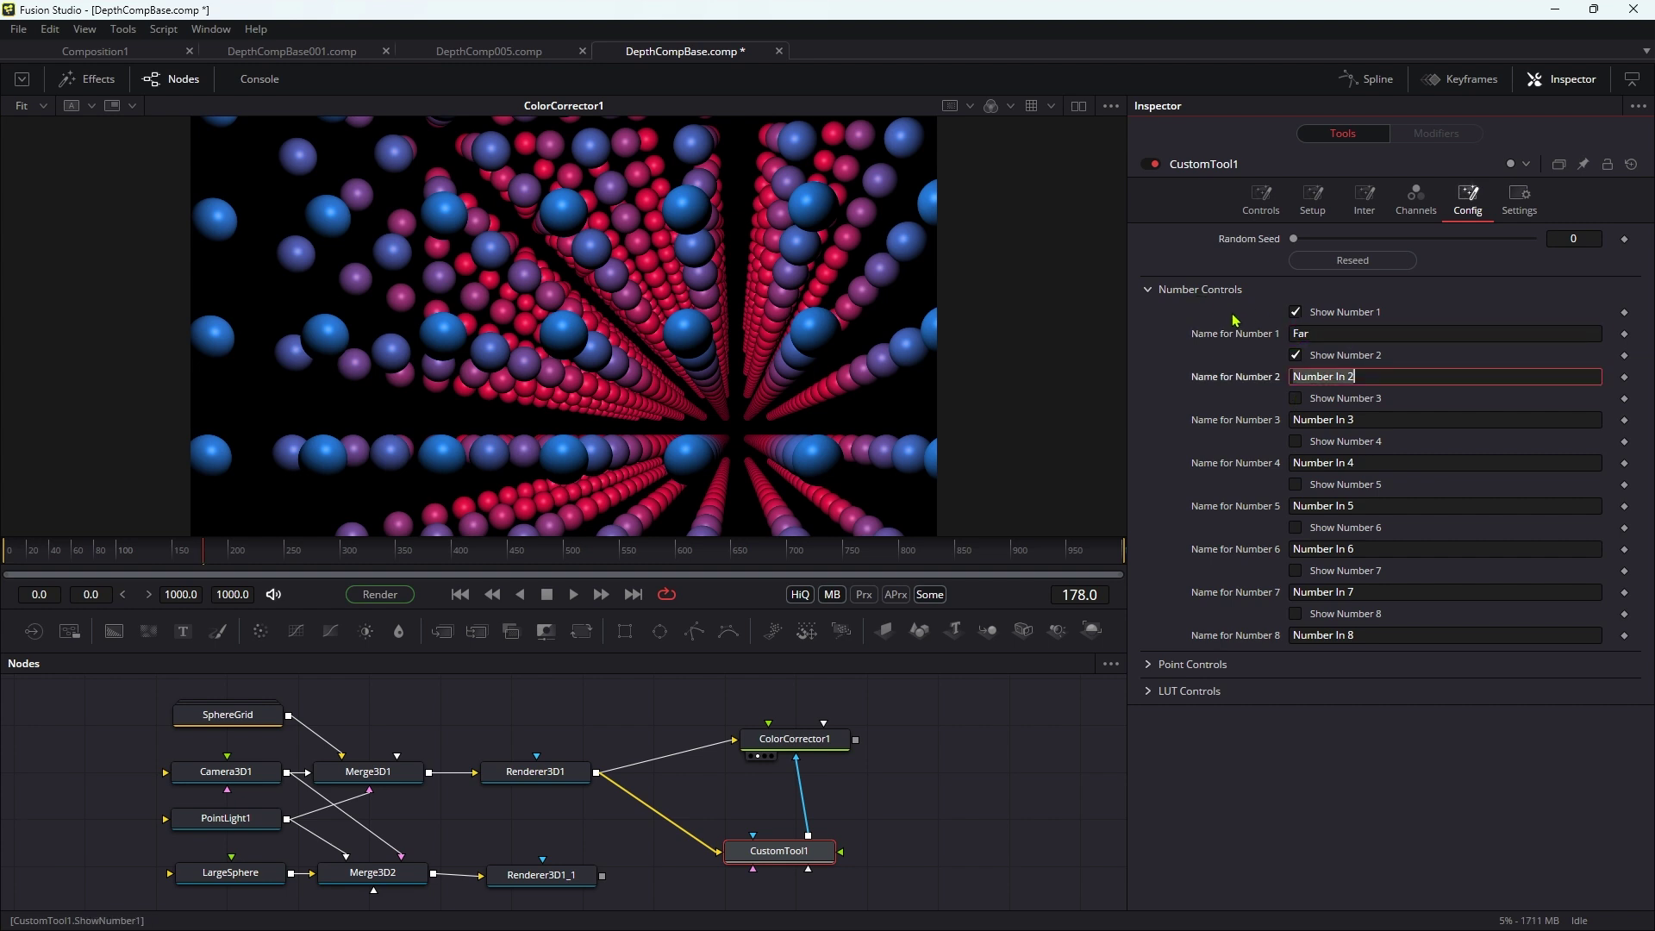
text(Near)
click(1260, 198)
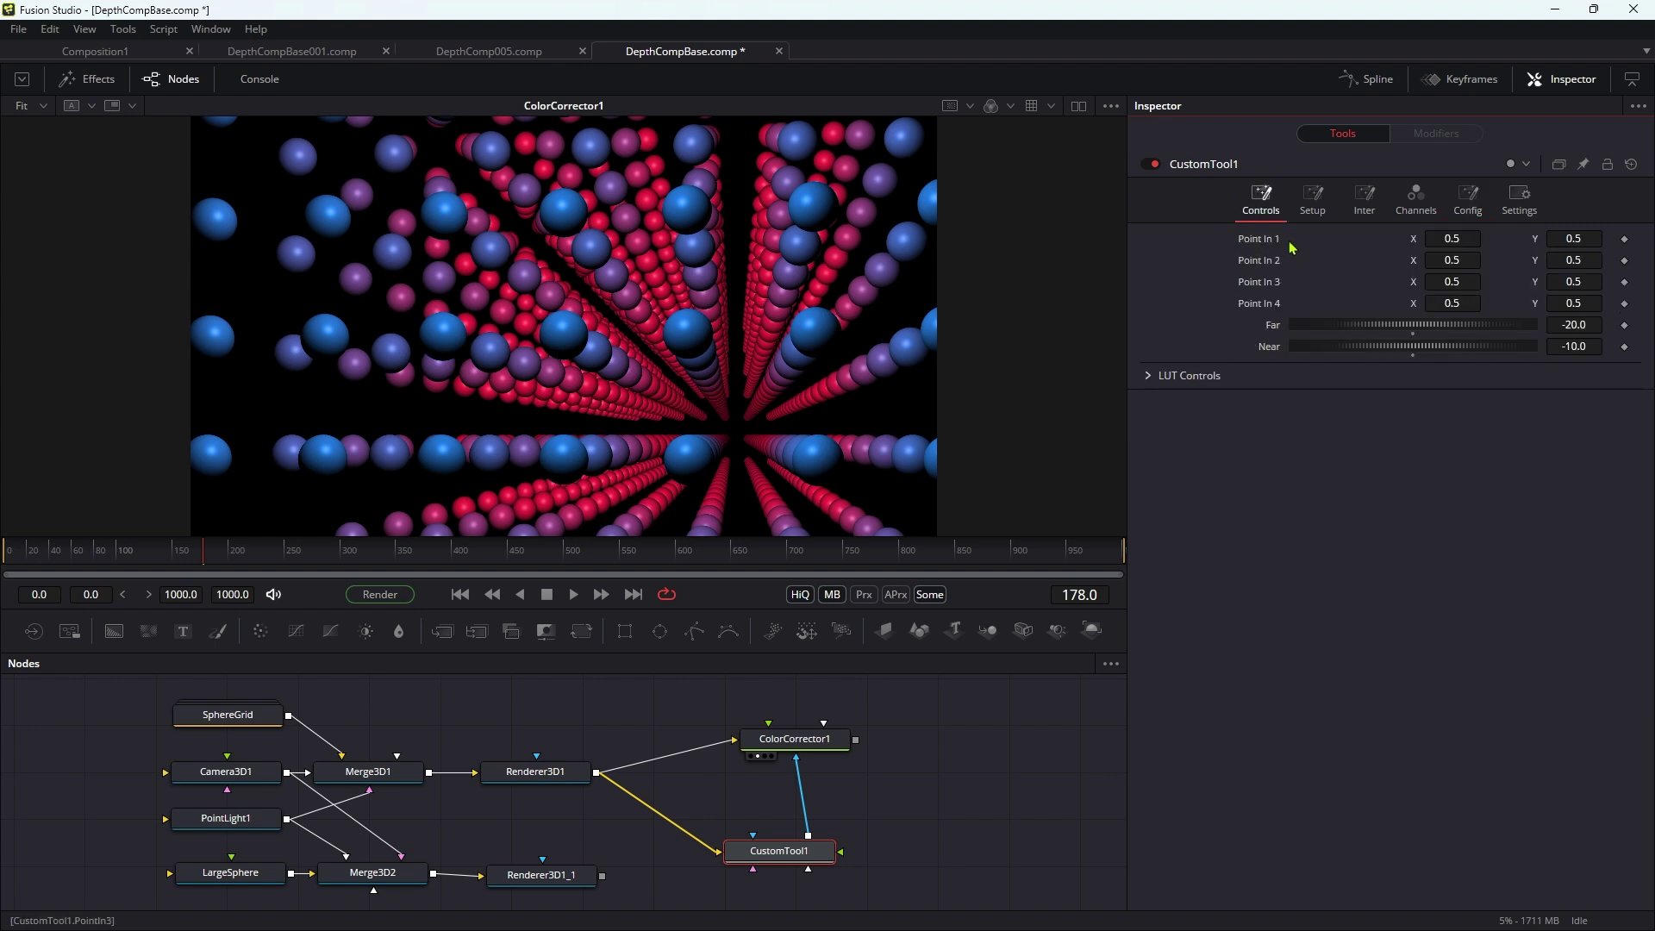
click(1468, 198)
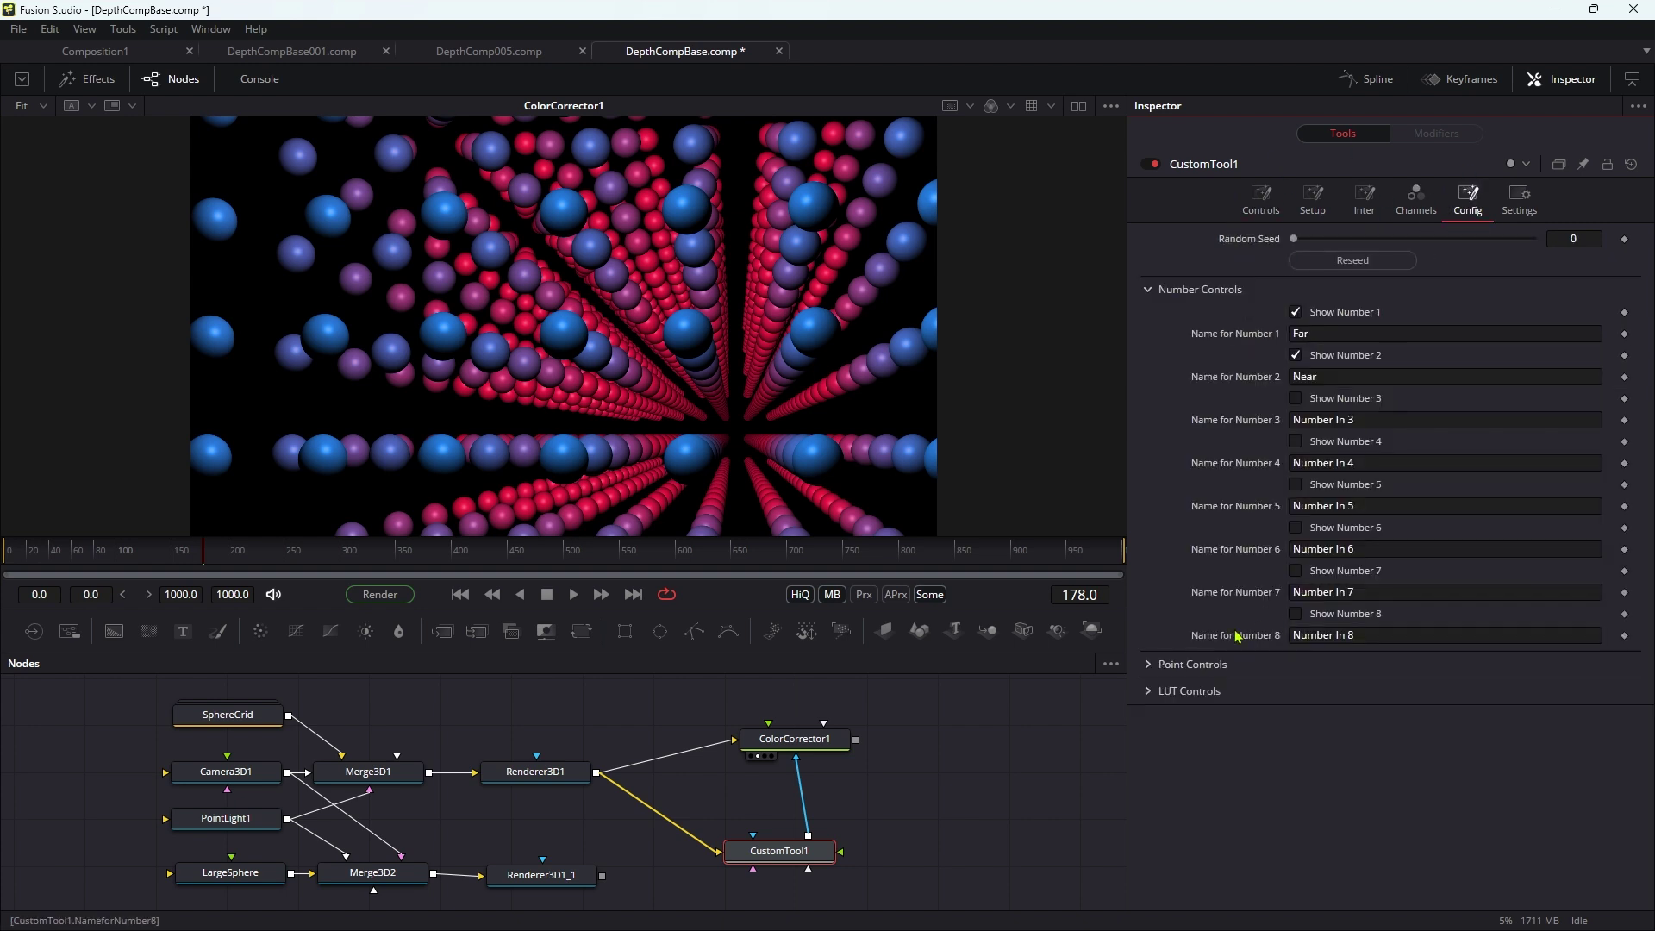
Hide all four point controls, Point 1 through 4
click(1150, 665)
click(1295, 687)
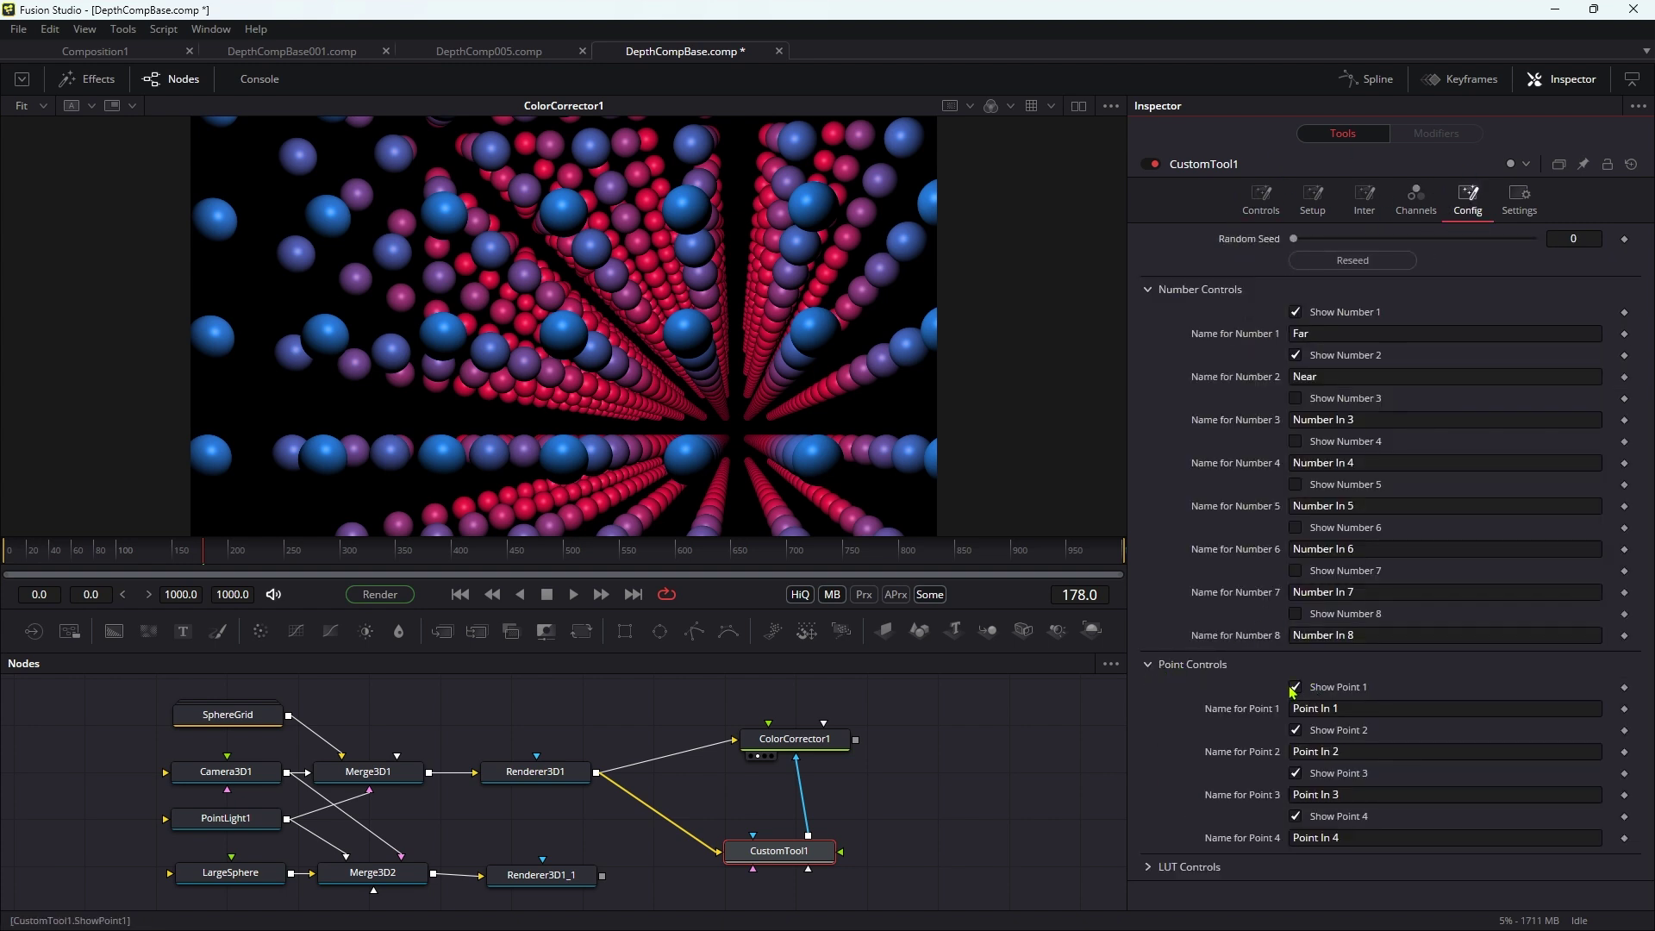
click(1294, 730)
click(1294, 773)
click(1296, 817)
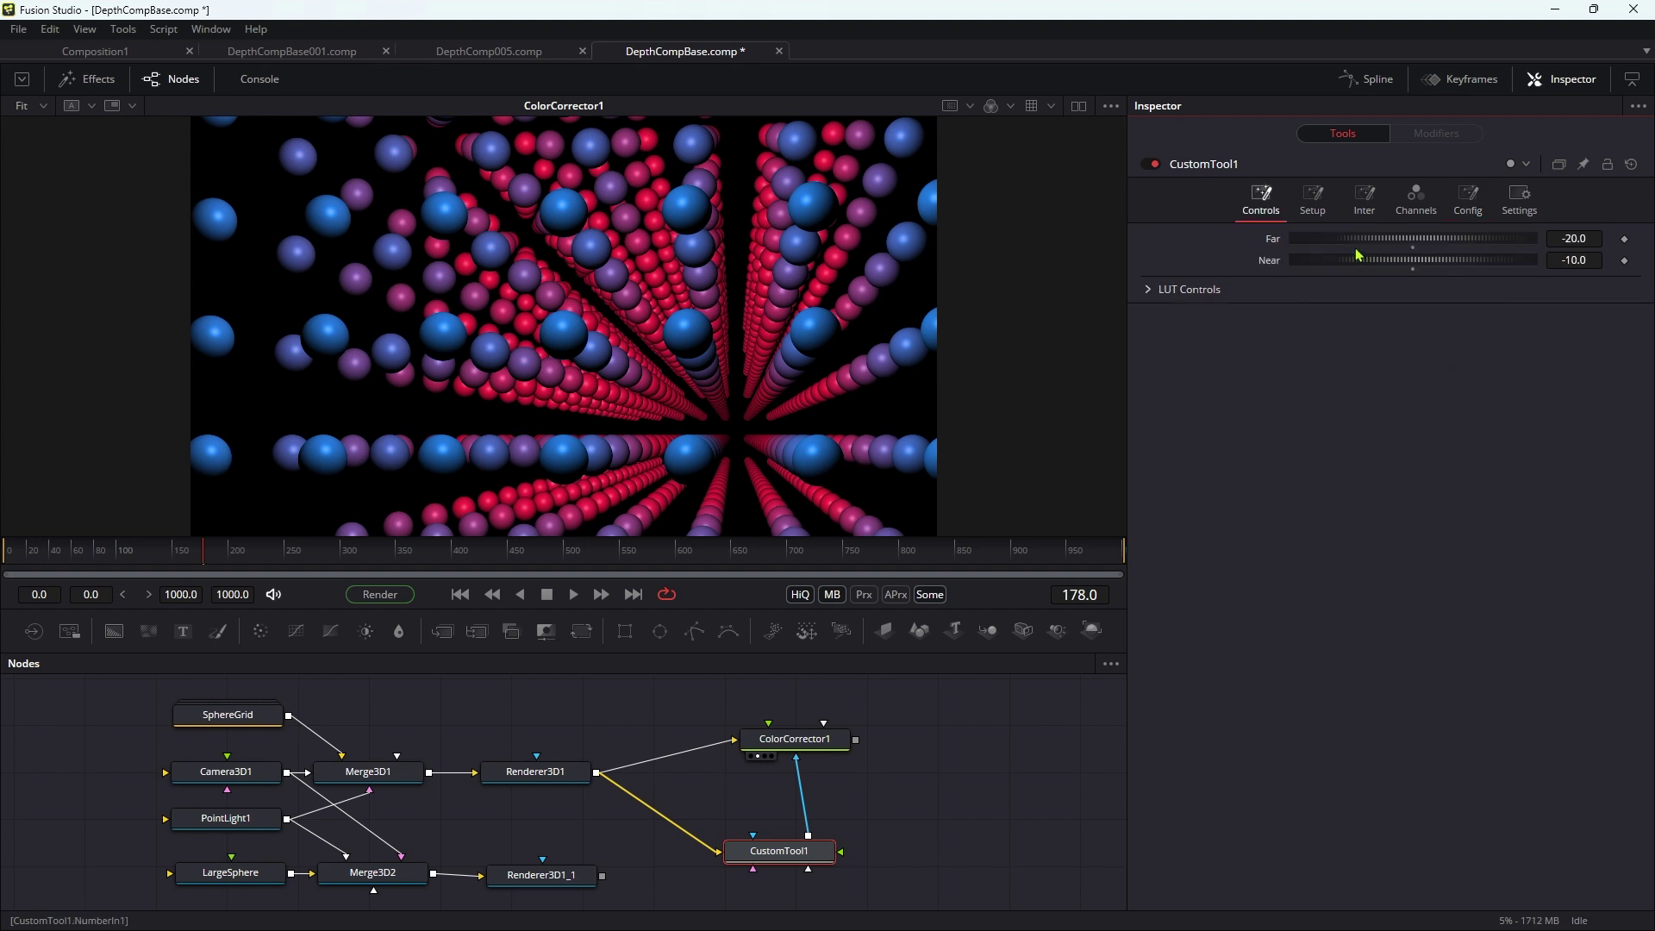
Toggle ColorCorrector1's Apply Mask Inverted on and back off in its Settings
click(815, 747)
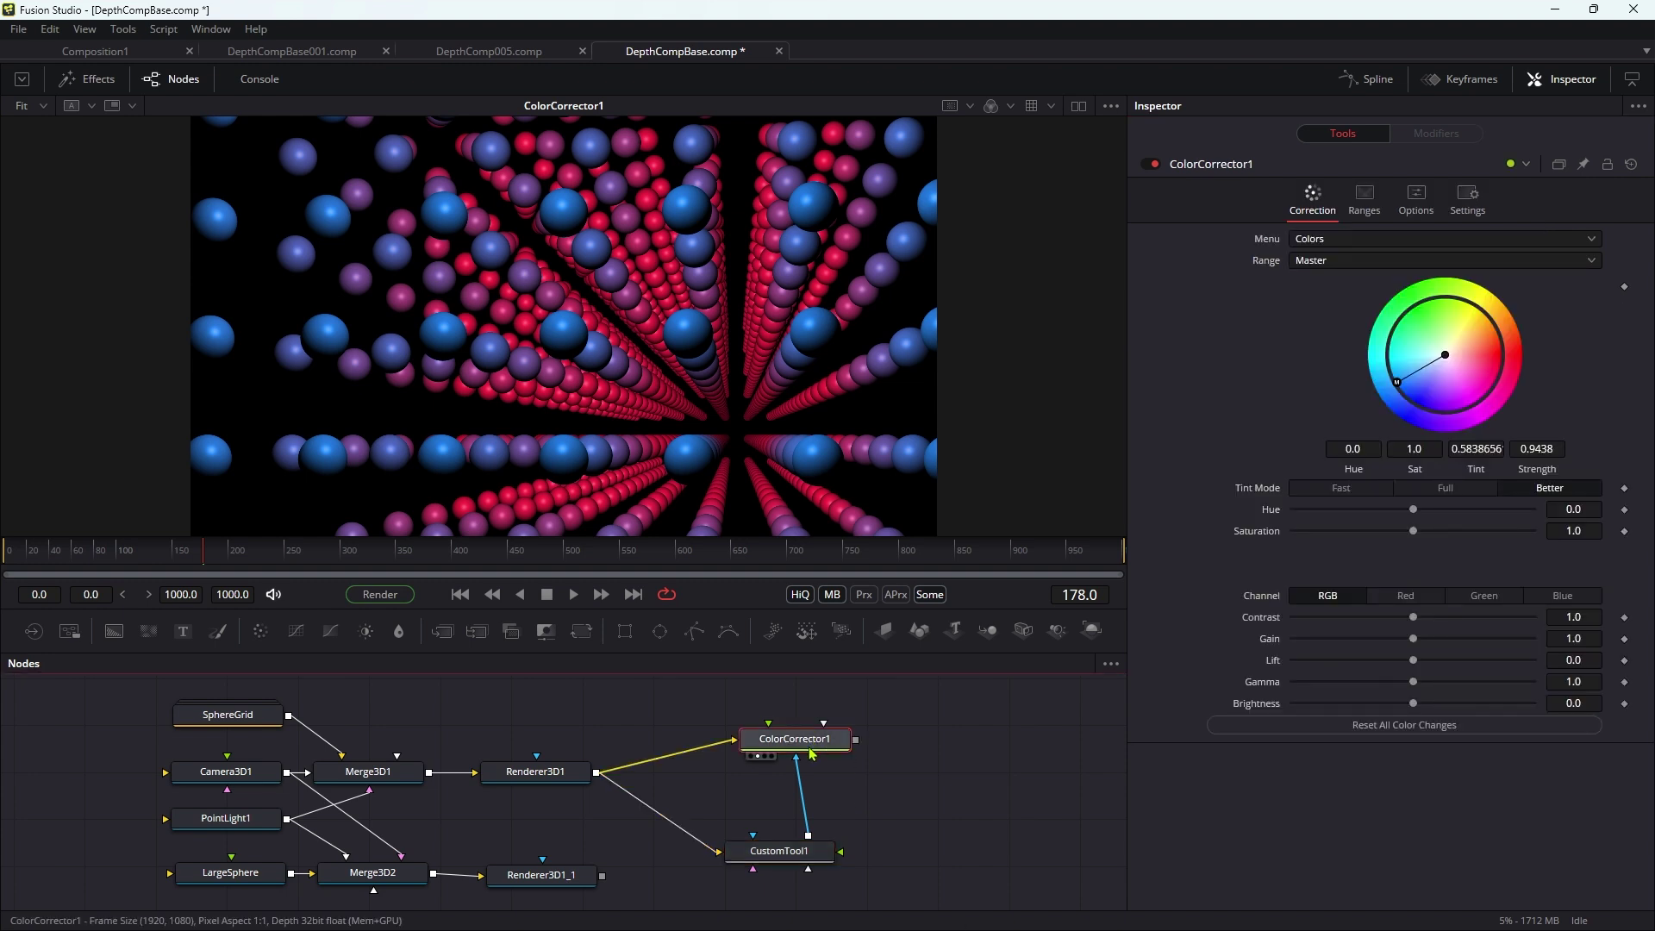
click(1466, 195)
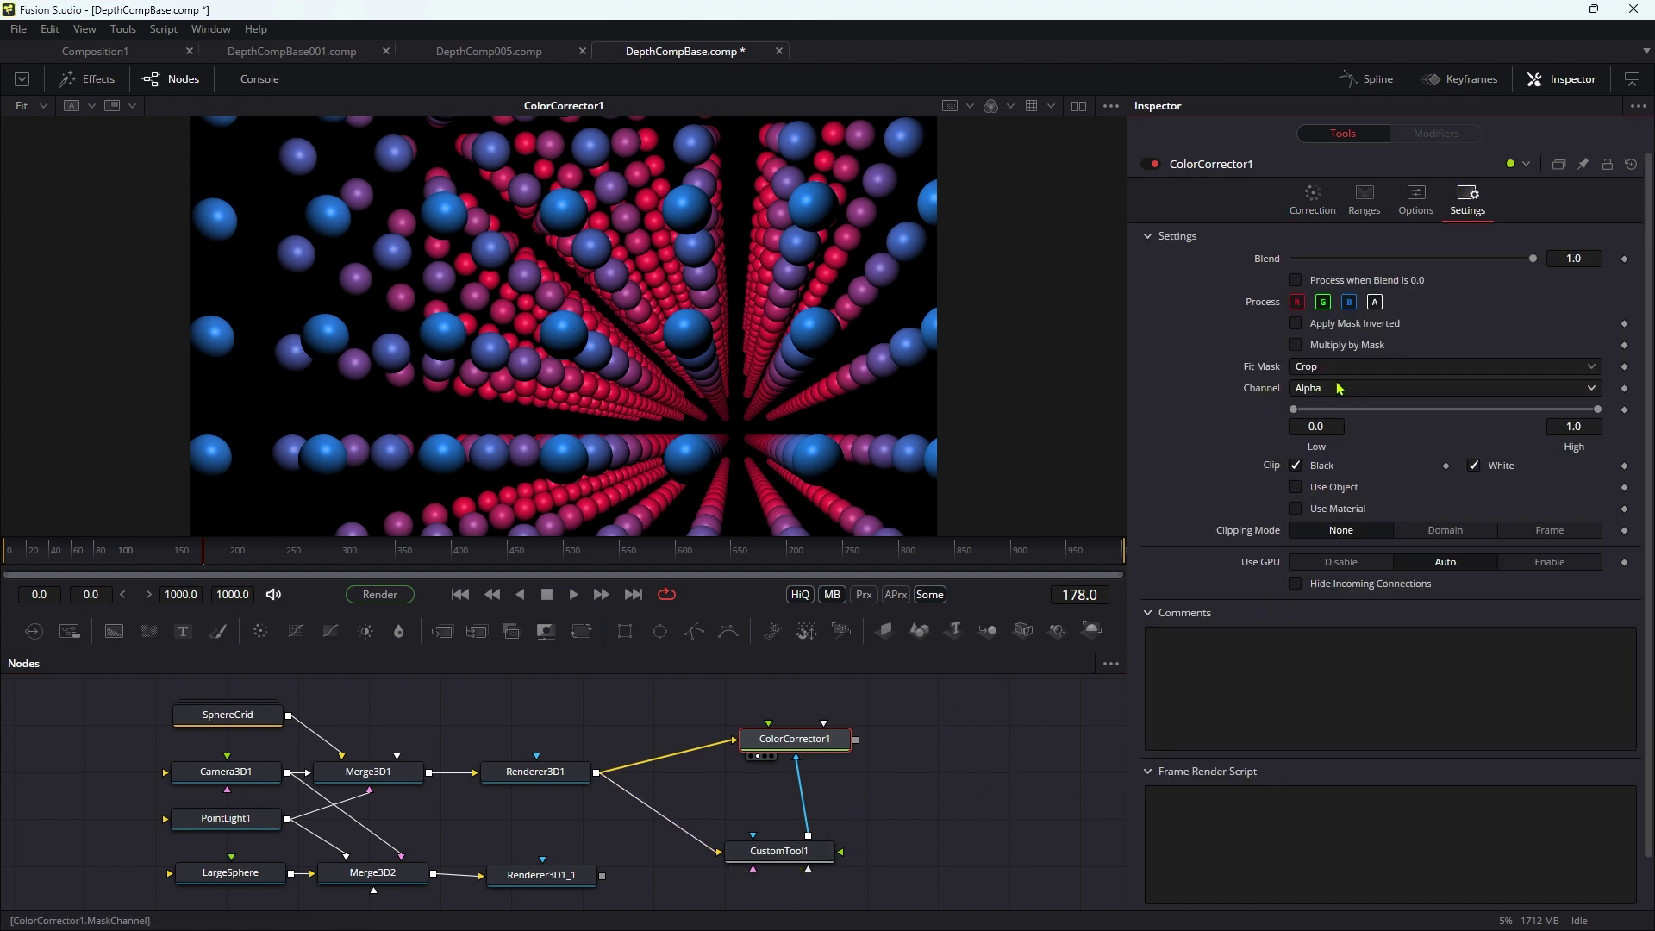
click(1295, 324)
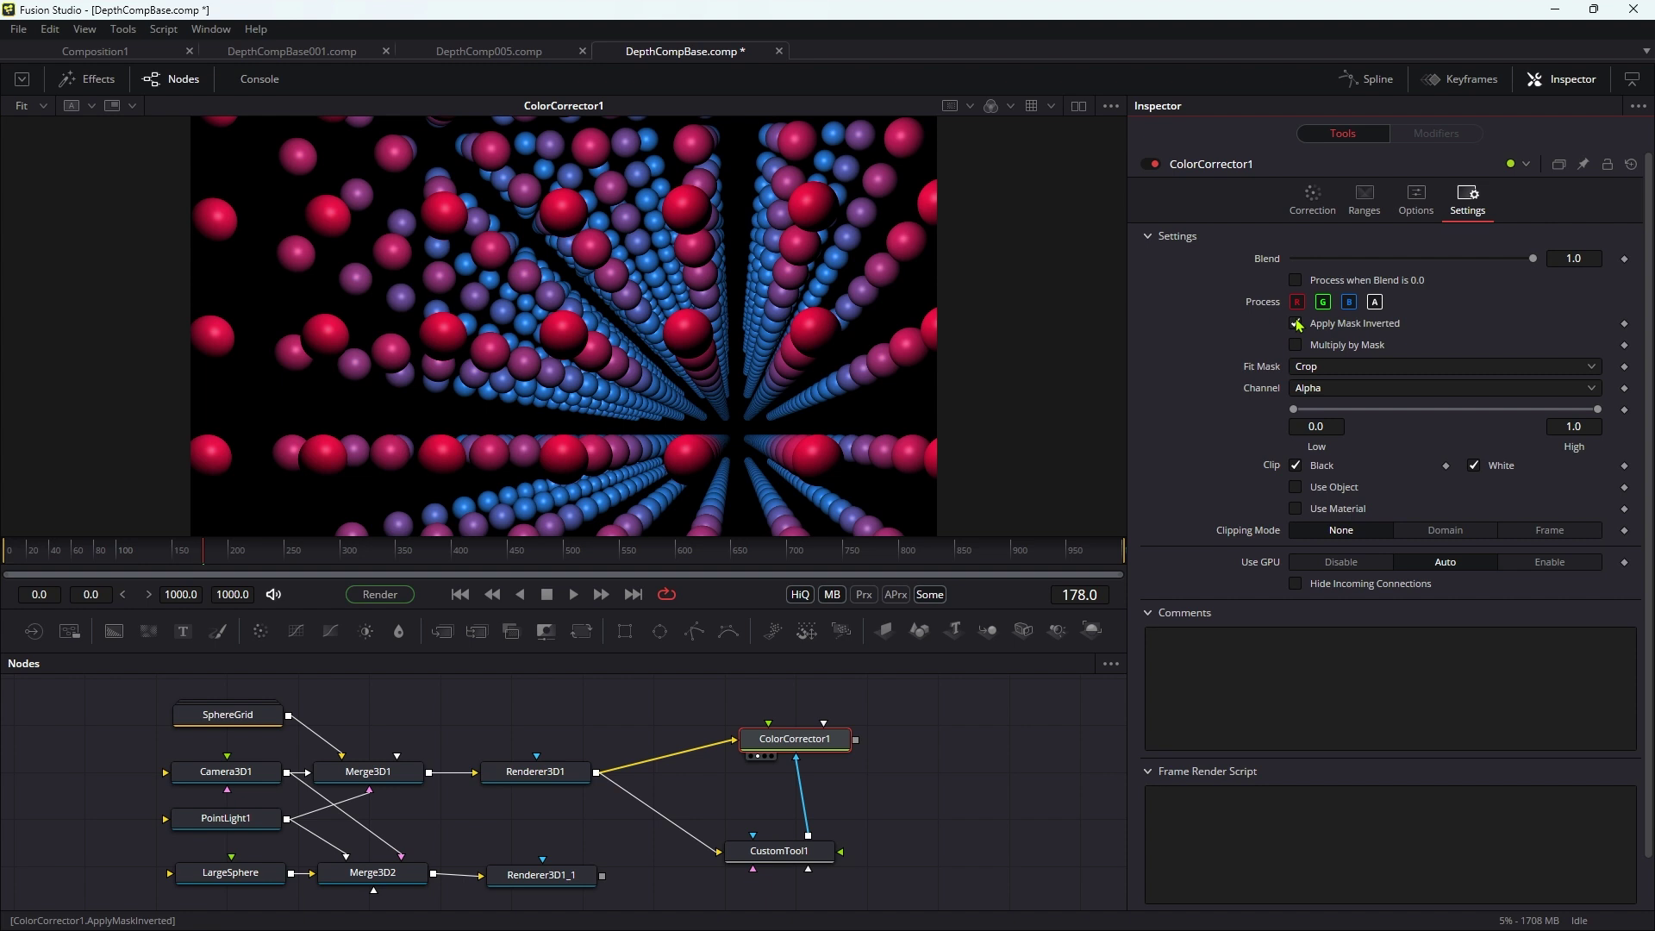
click(1297, 324)
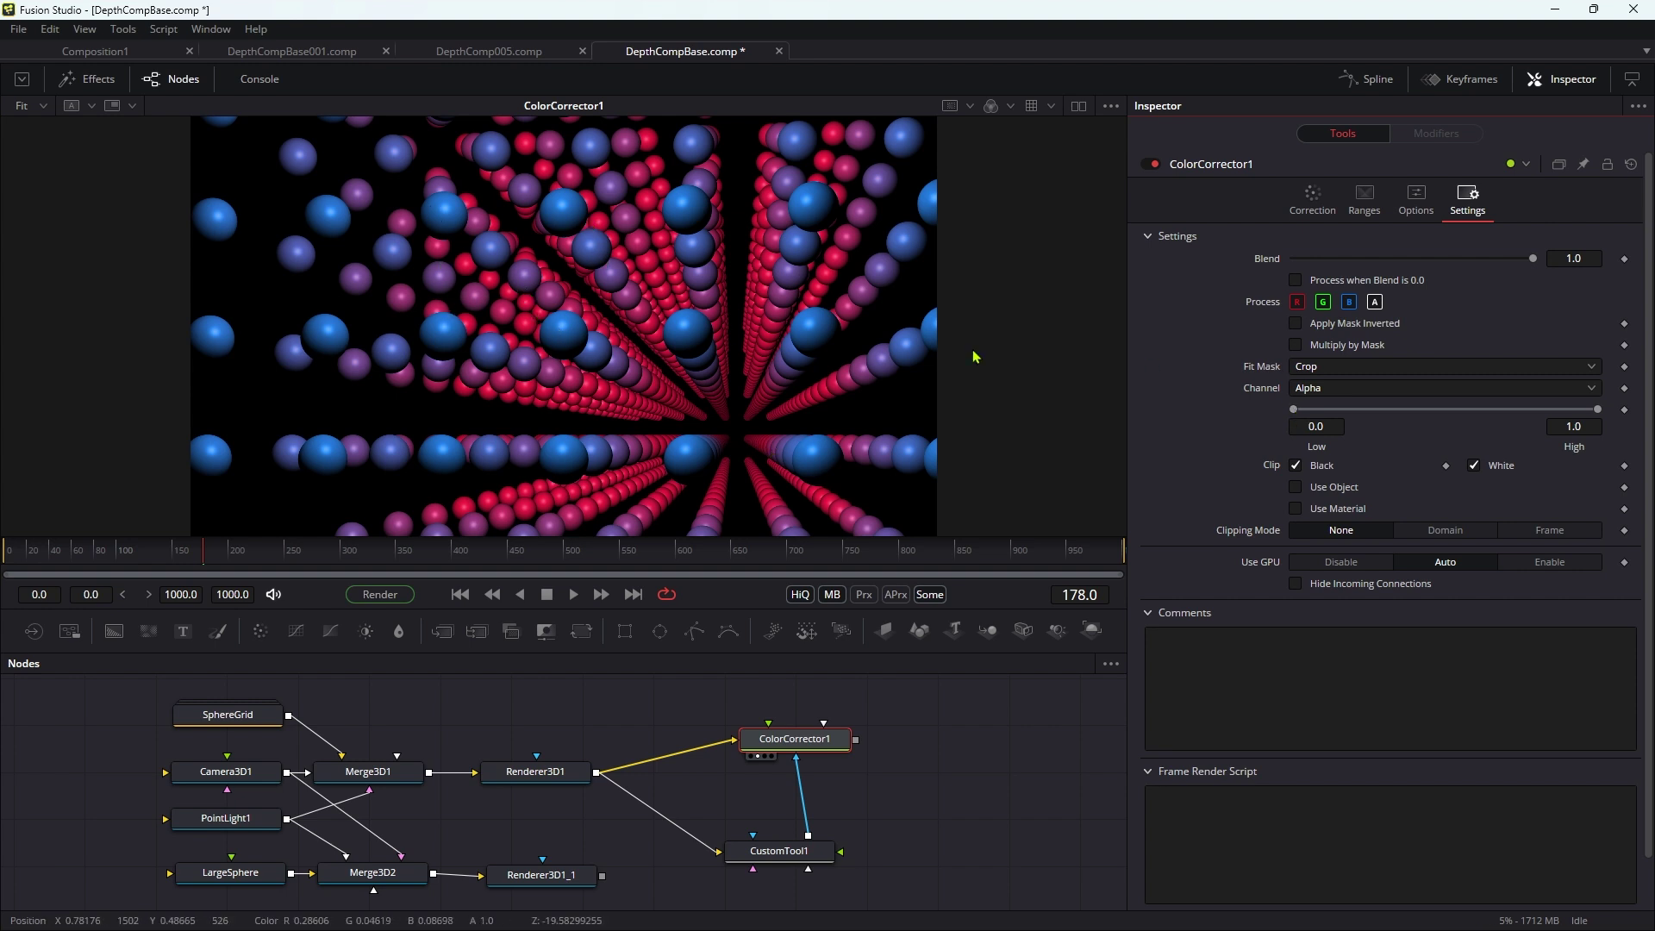
Set the mask Low to 0.4 and High to 0.5, then reposition ColorCorrector1
drag(1294, 409, 1414, 410)
drag(1598, 411, 1429, 426)
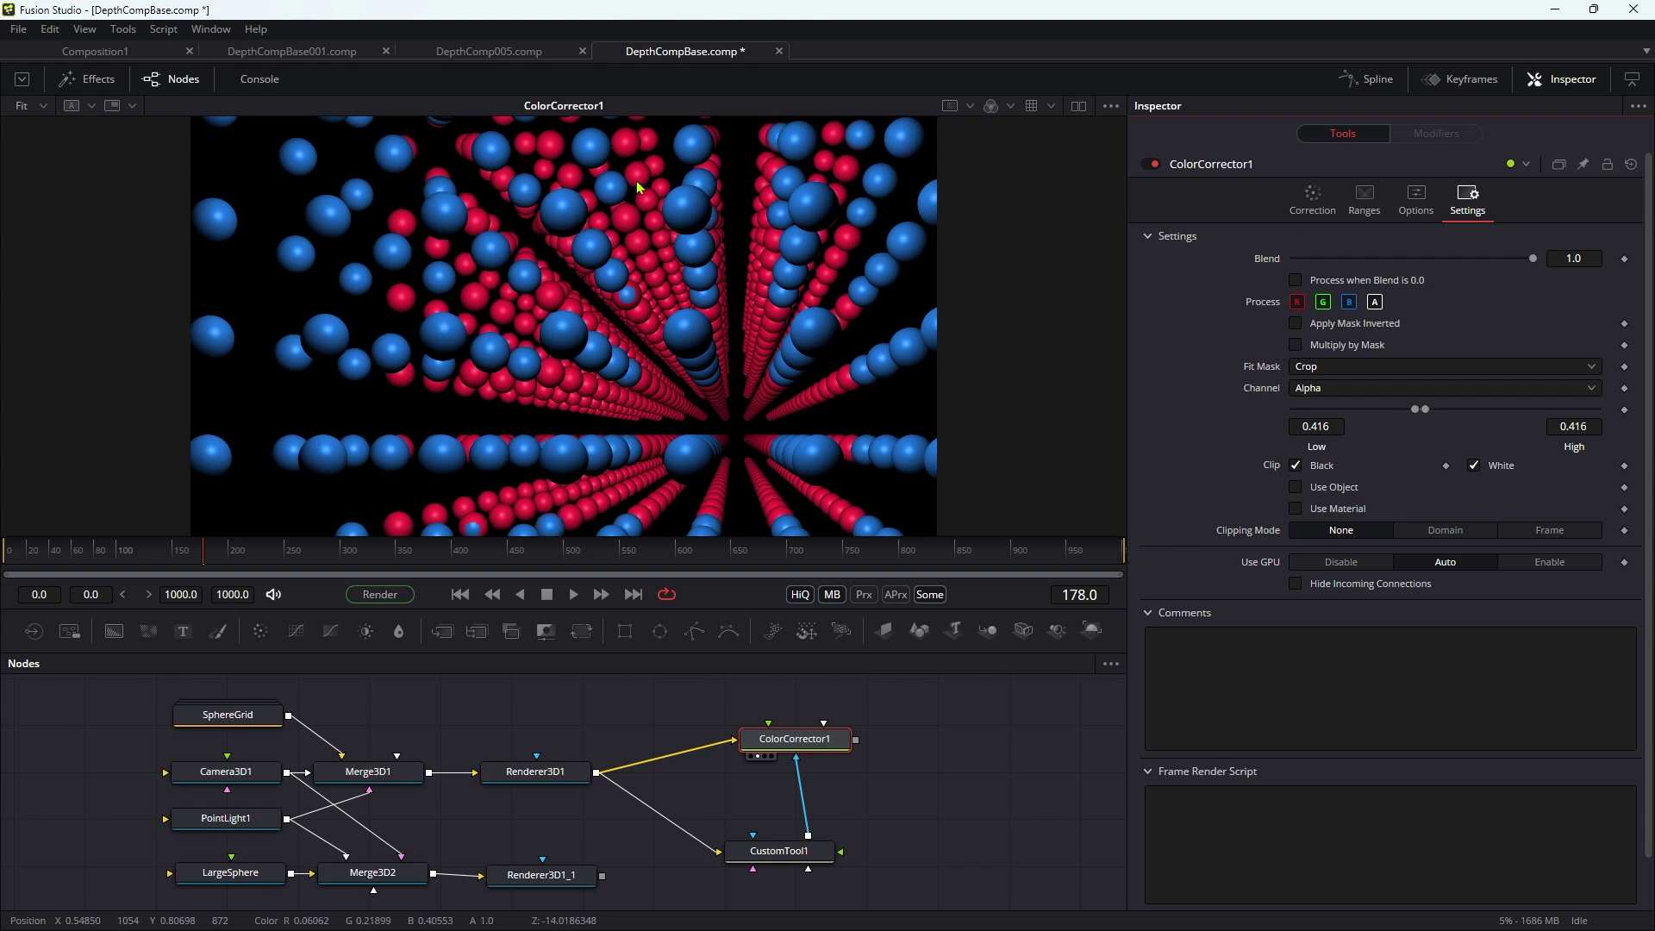
click(783, 855)
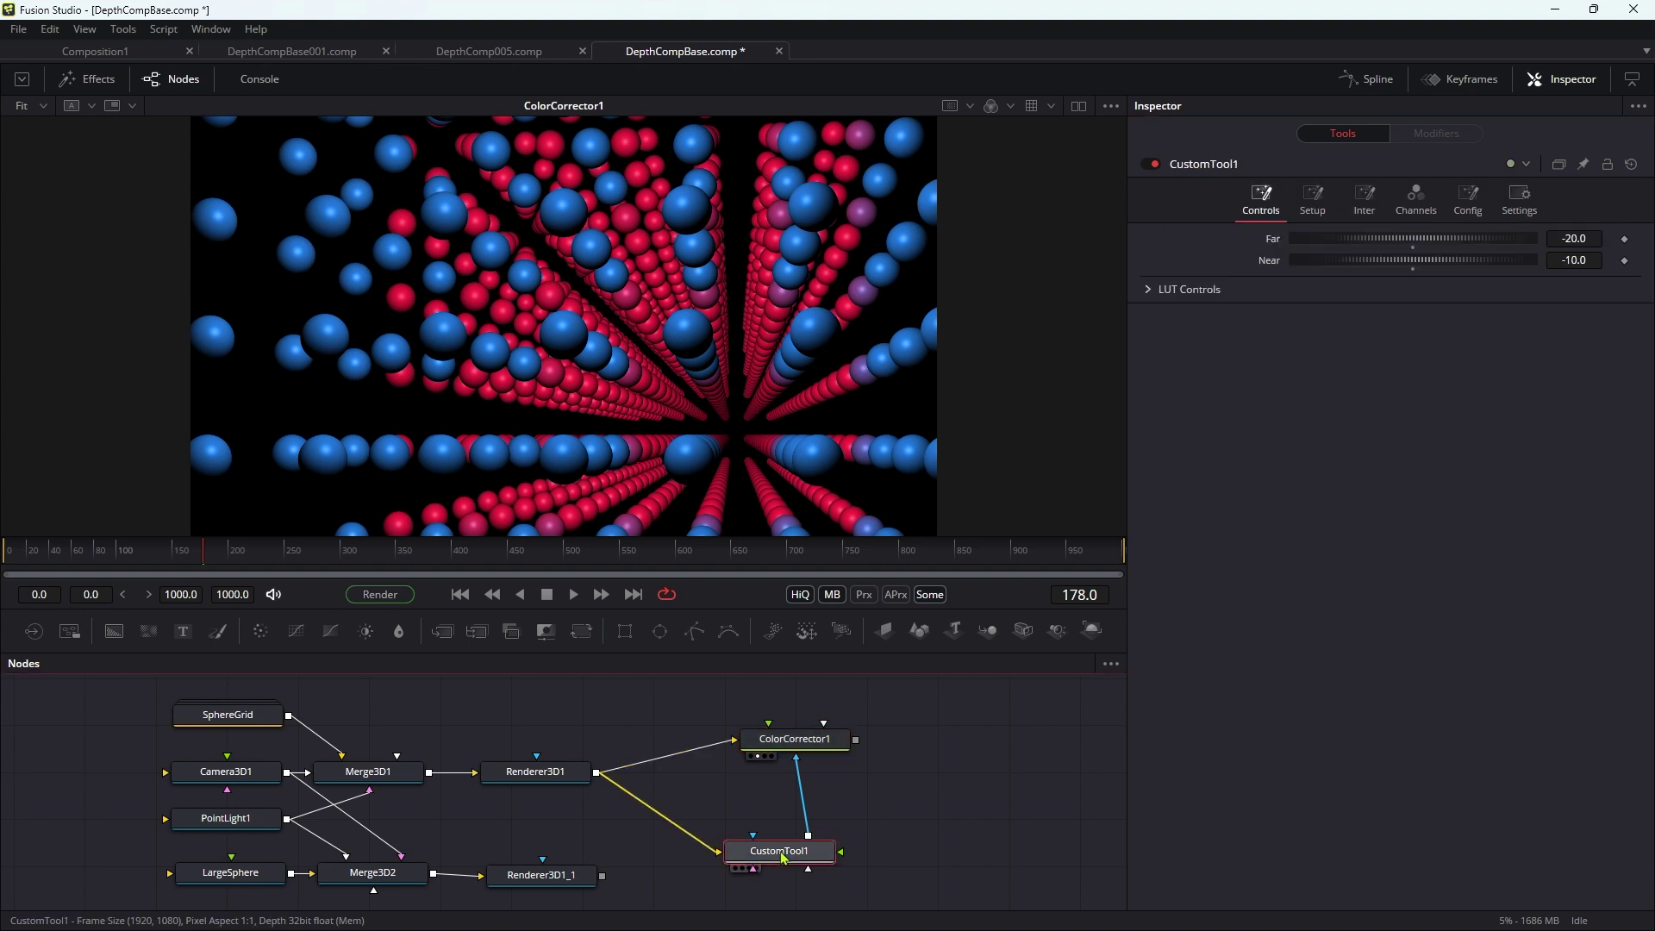
drag(845, 739, 872, 717)
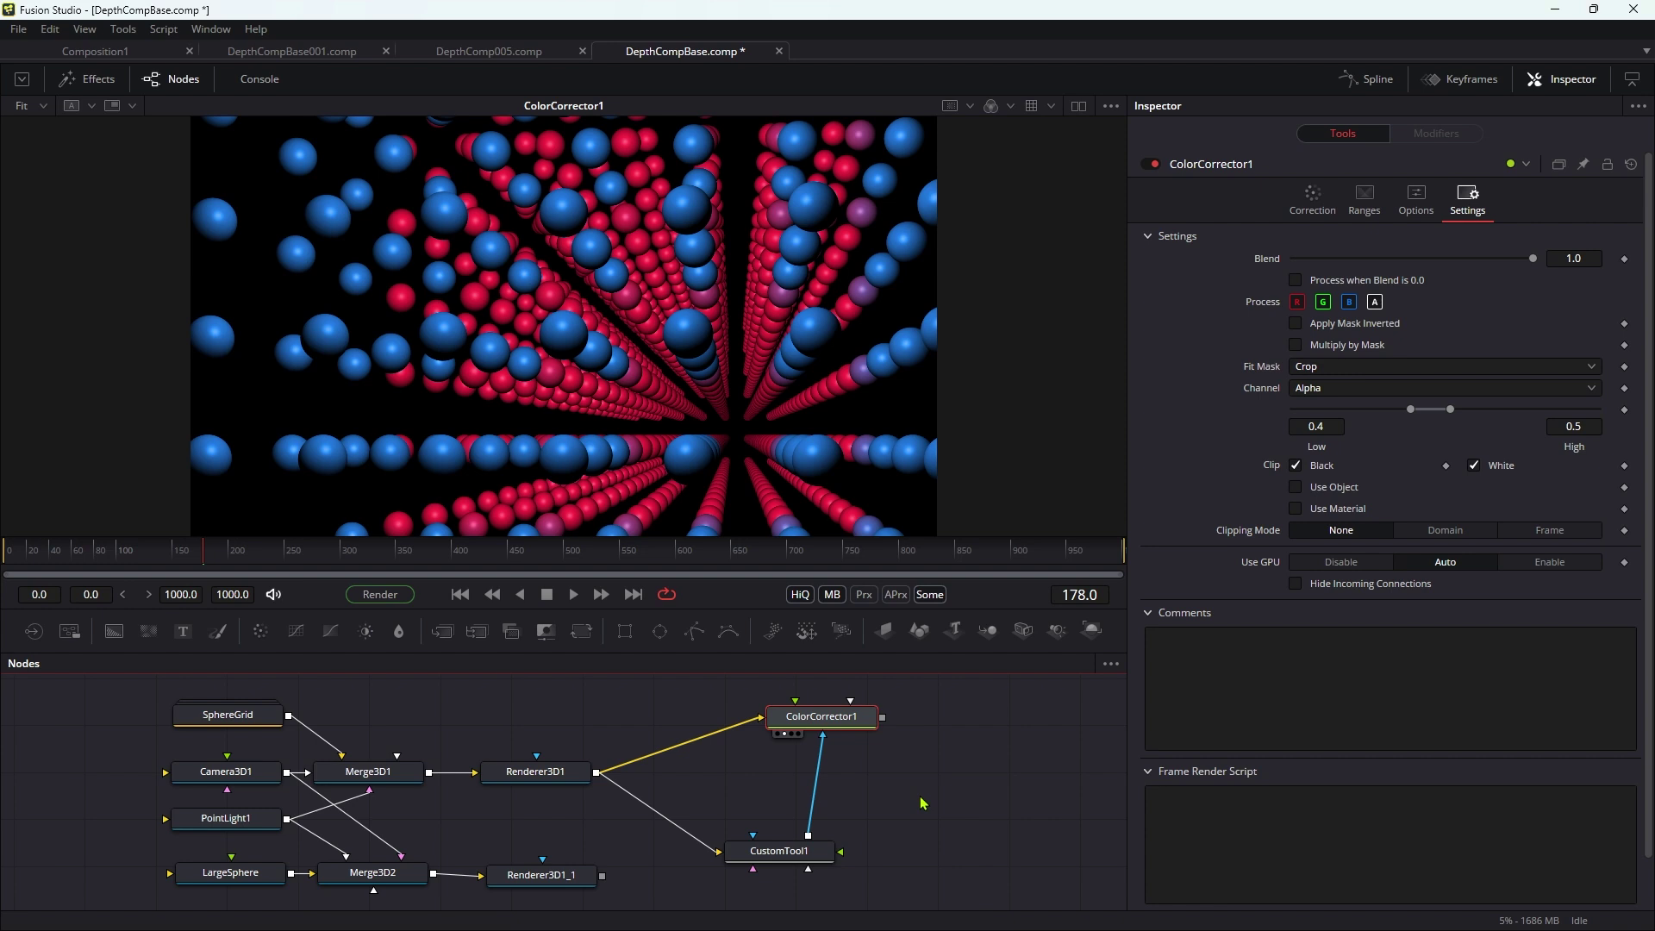
Add a Background node coloured mid-grey #7f7f7f
click(962, 842)
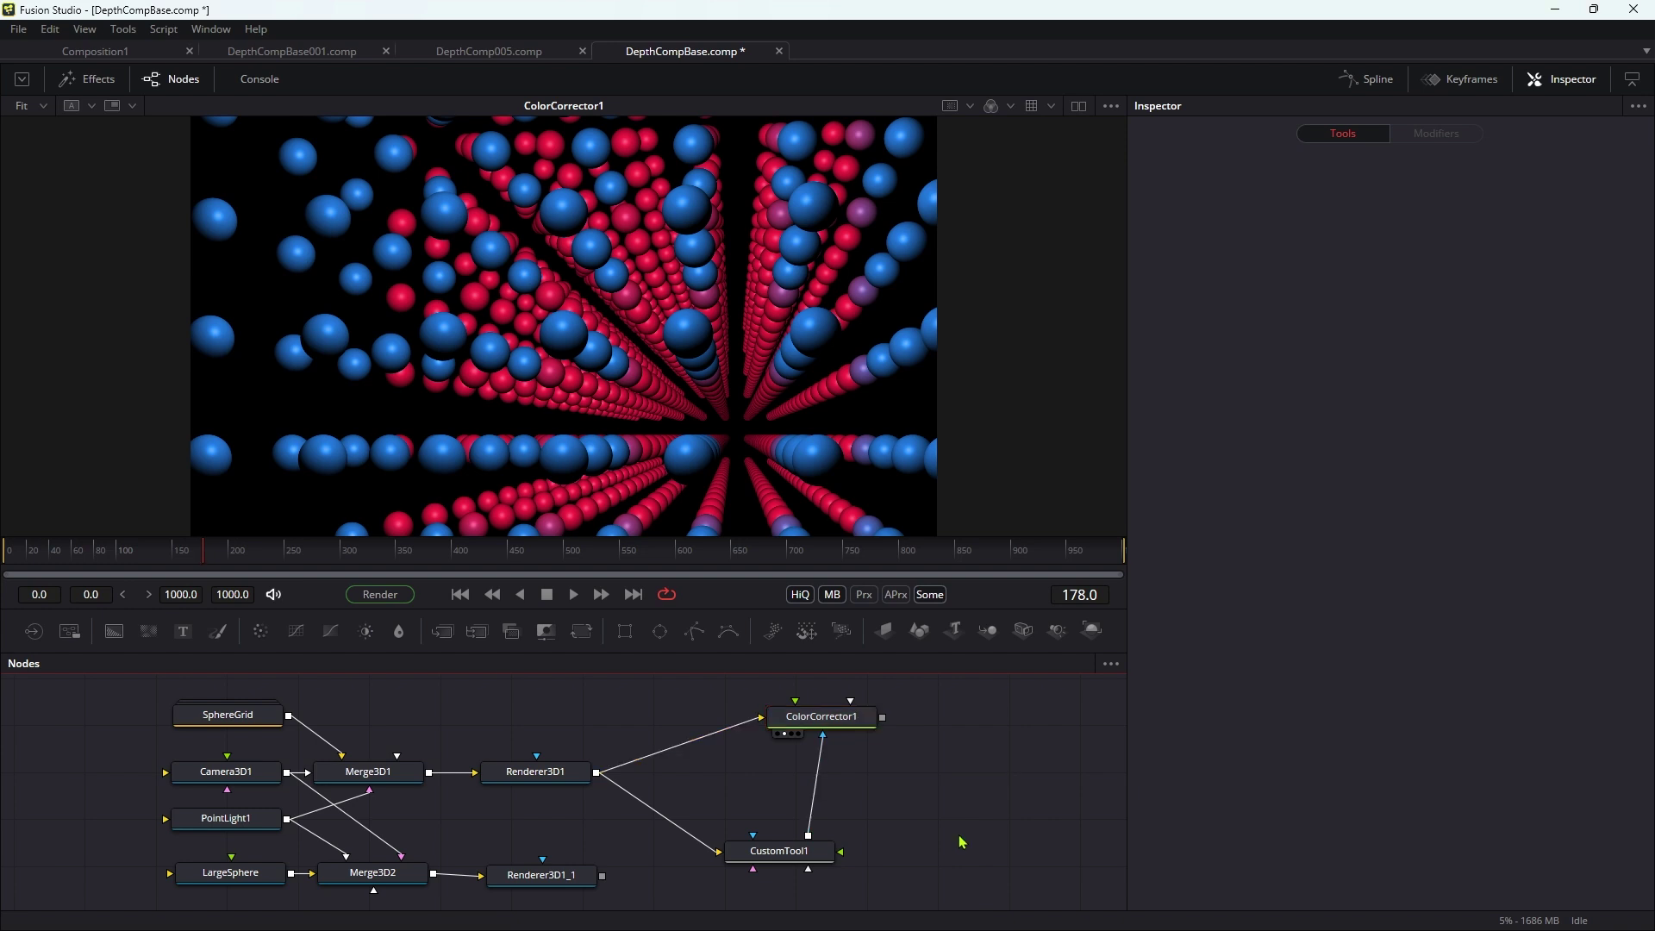
key(shift+space)
text(bg)
key(Return)
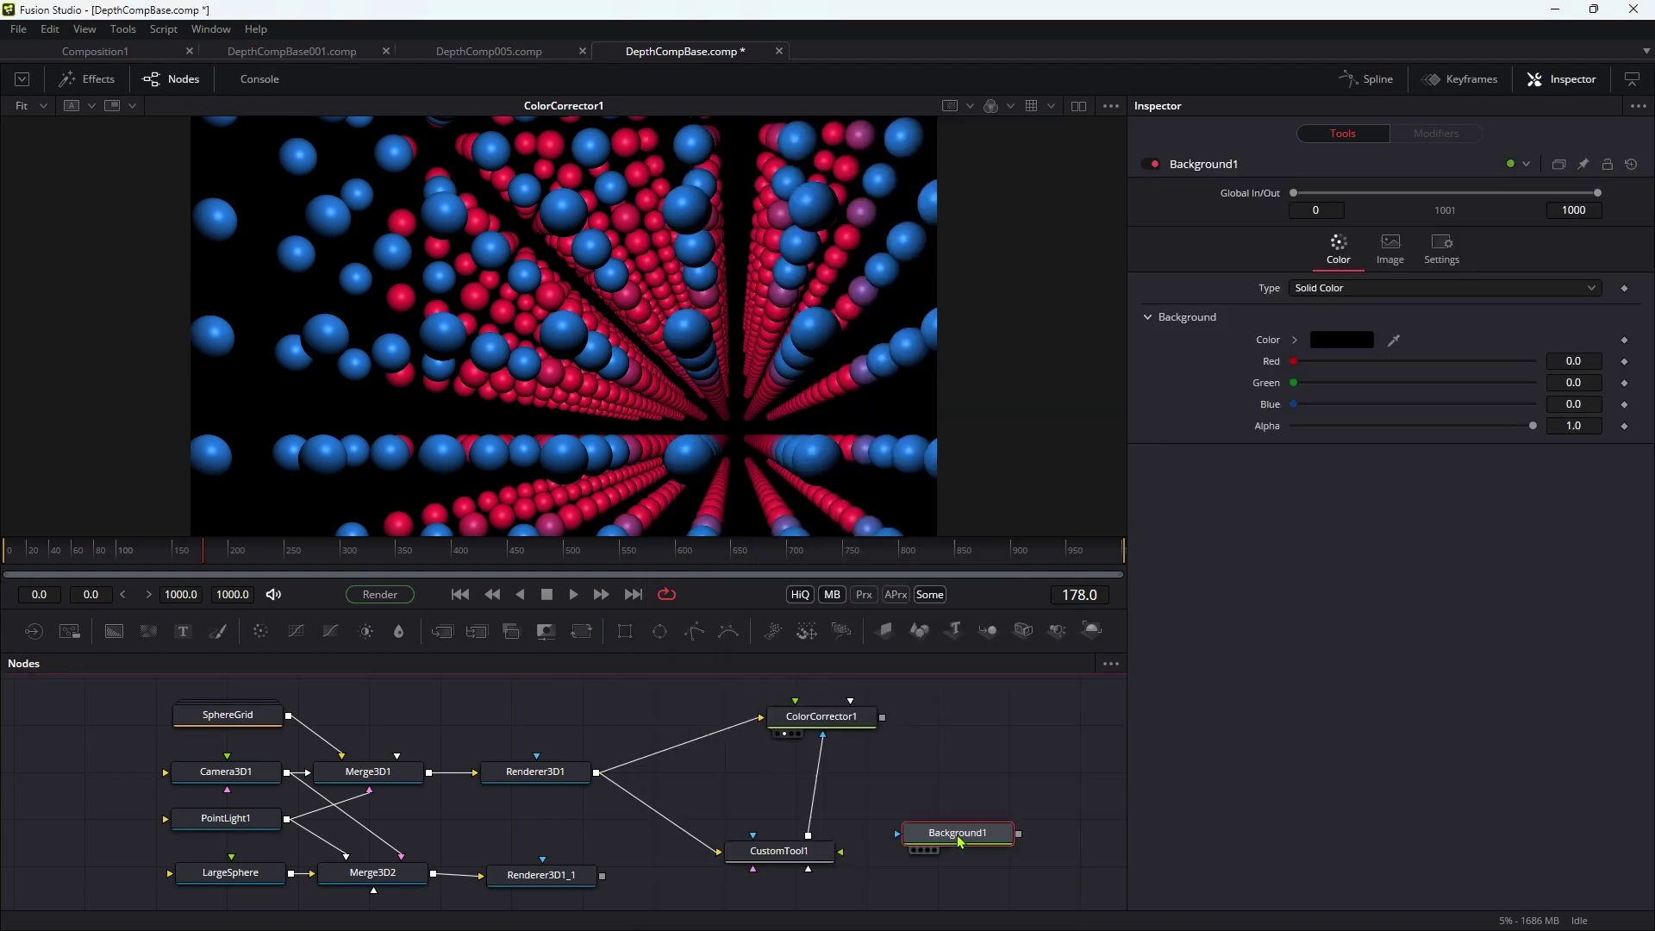
click(1353, 343)
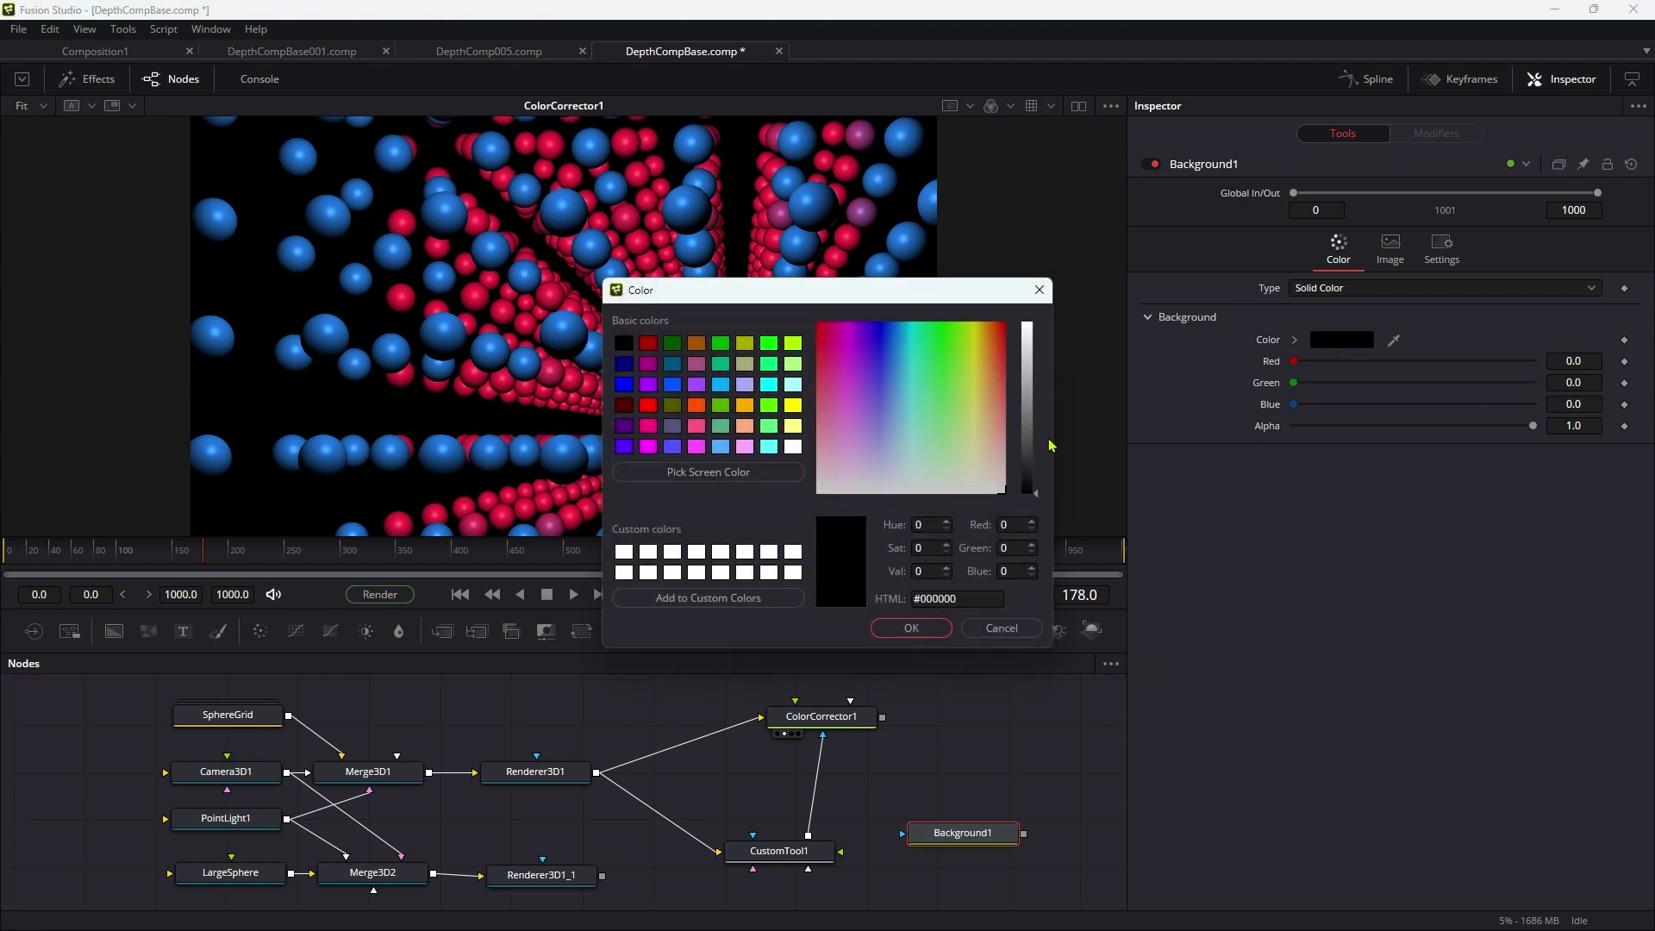
drag(1039, 494, 1052, 417)
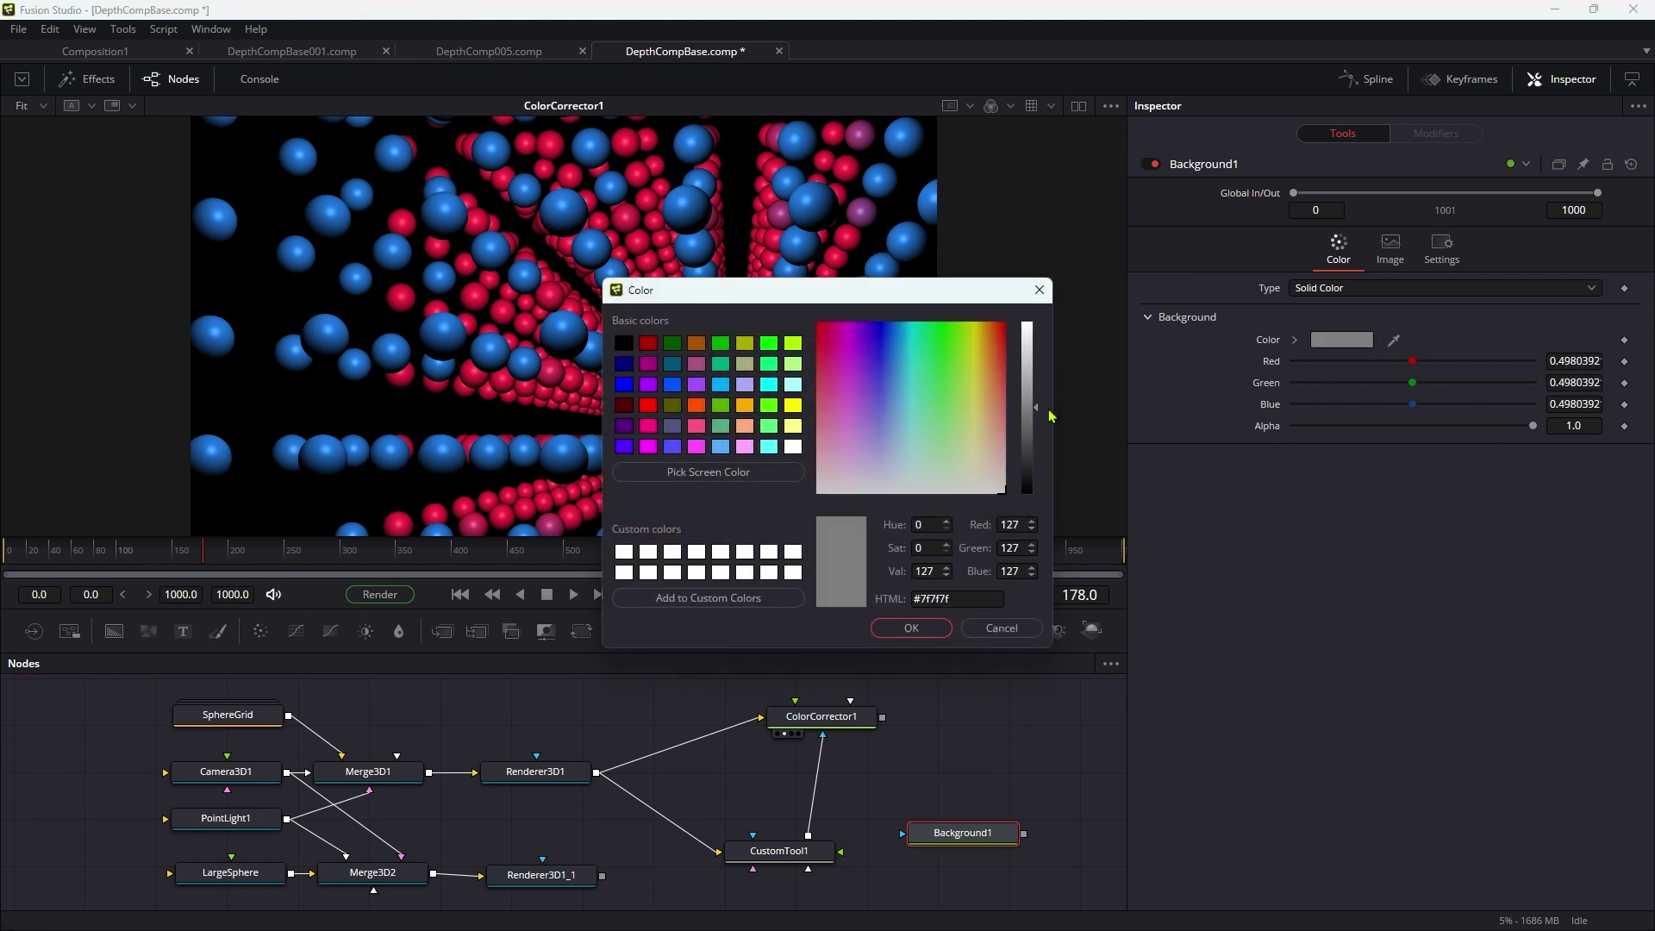
click(918, 631)
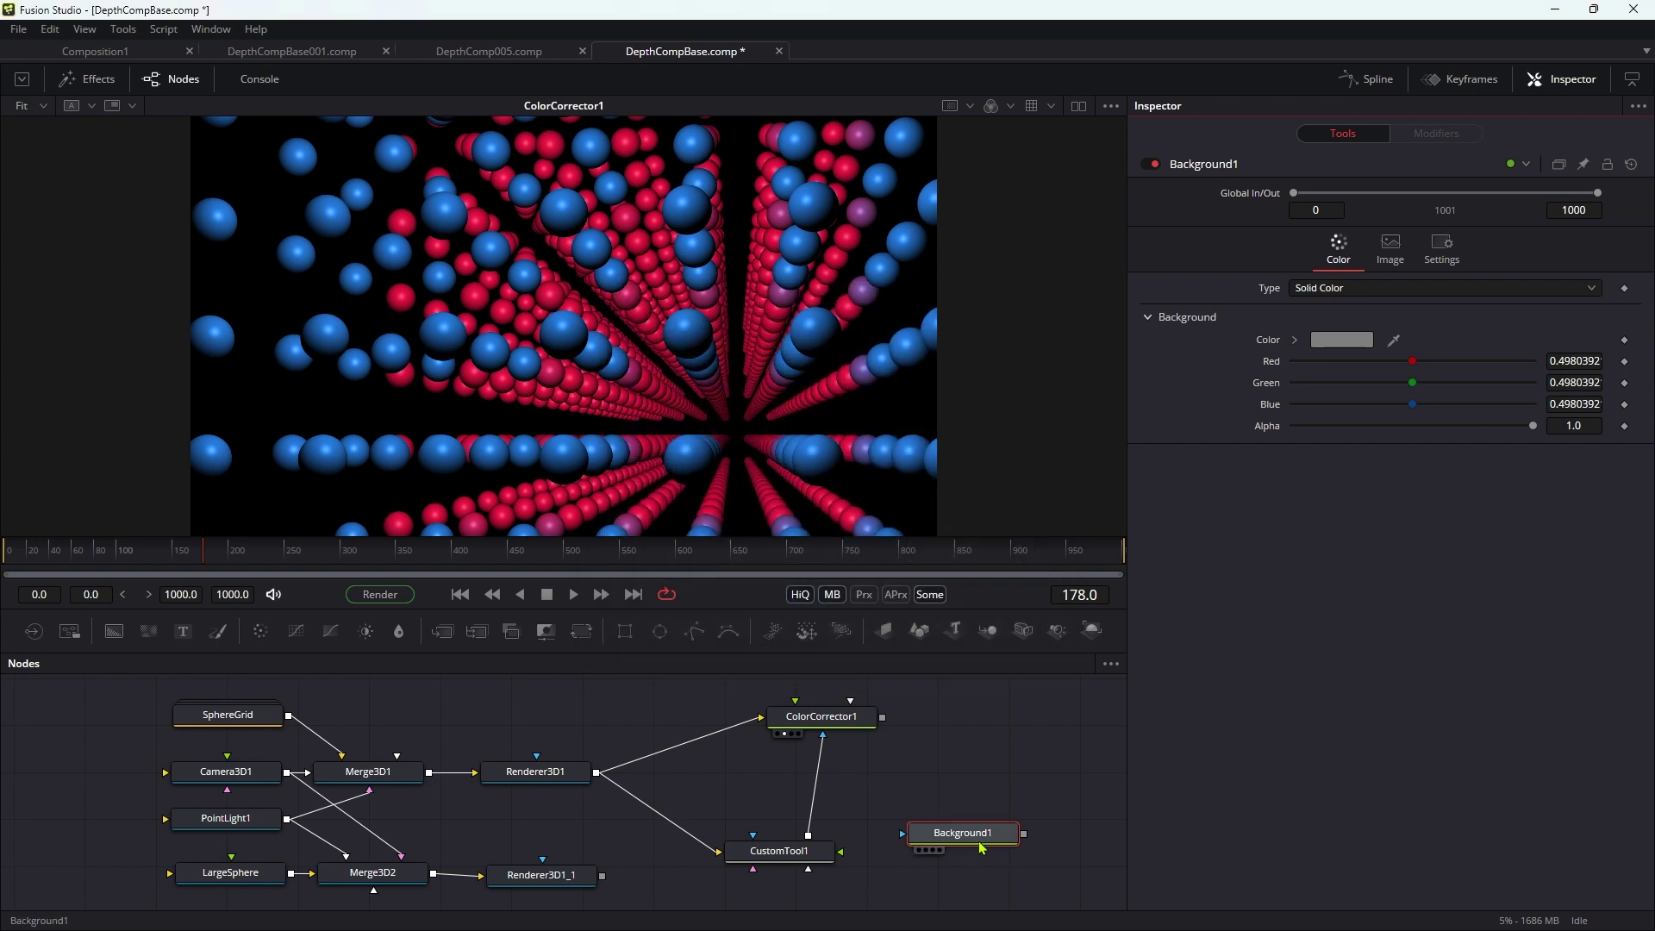
drag(983, 845, 950, 848)
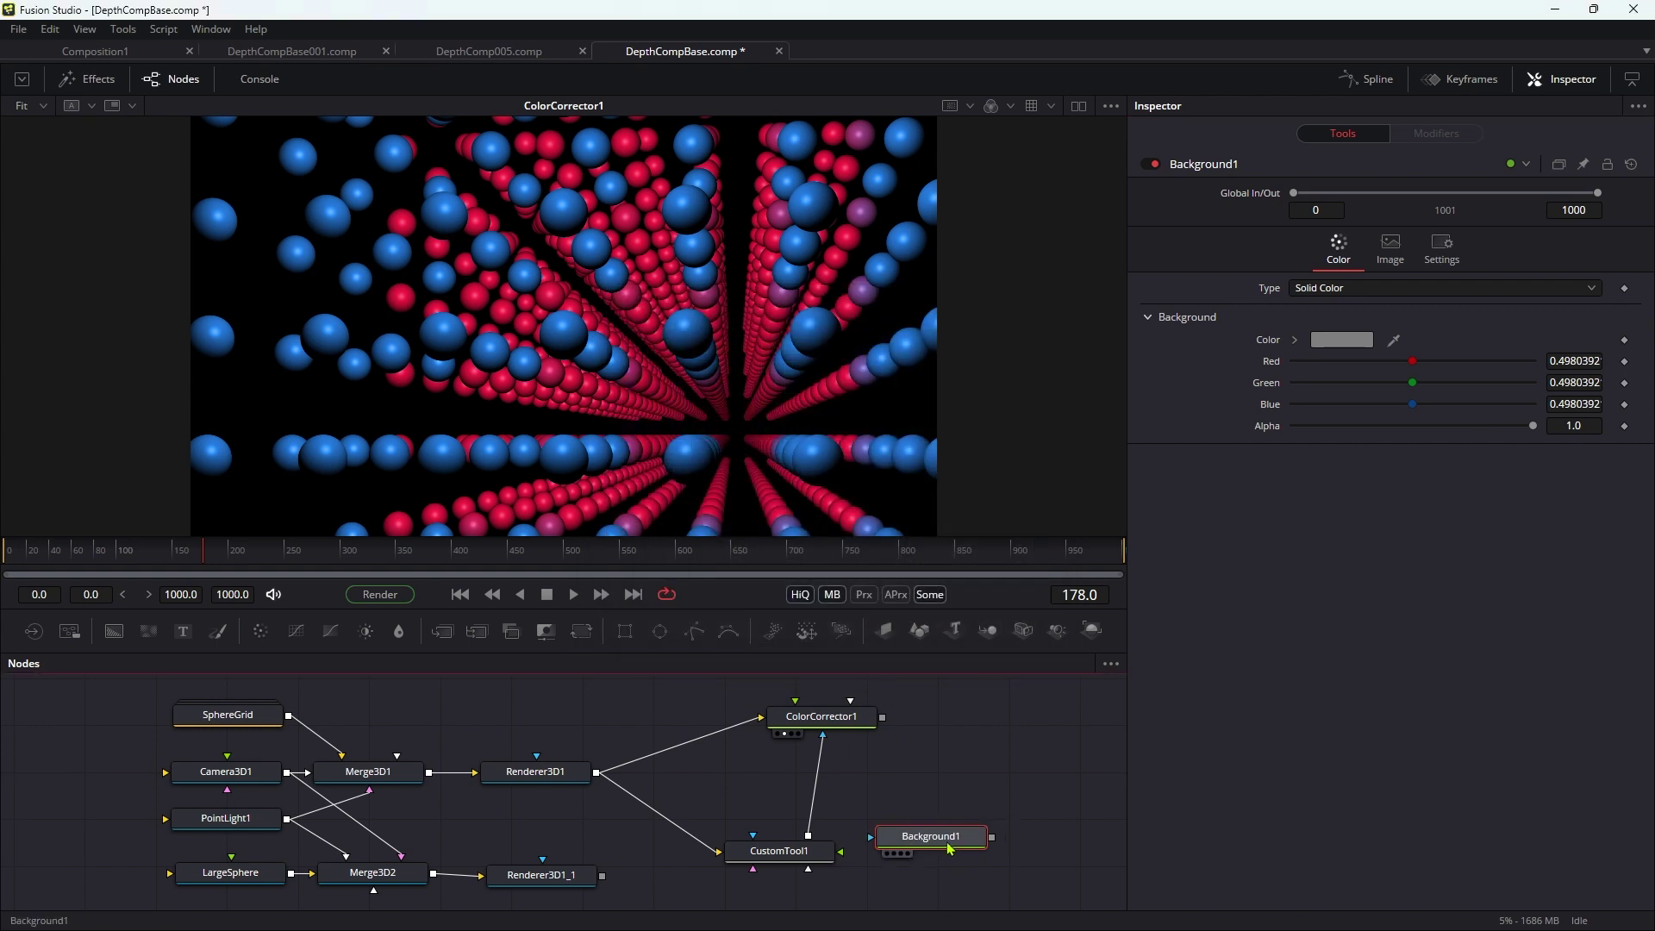
Delete ColorCorrector1, merge Renderer3D1 over Background1, and mask Merge1 with CustomTool1
click(836, 729)
key(Delete)
click(775, 851)
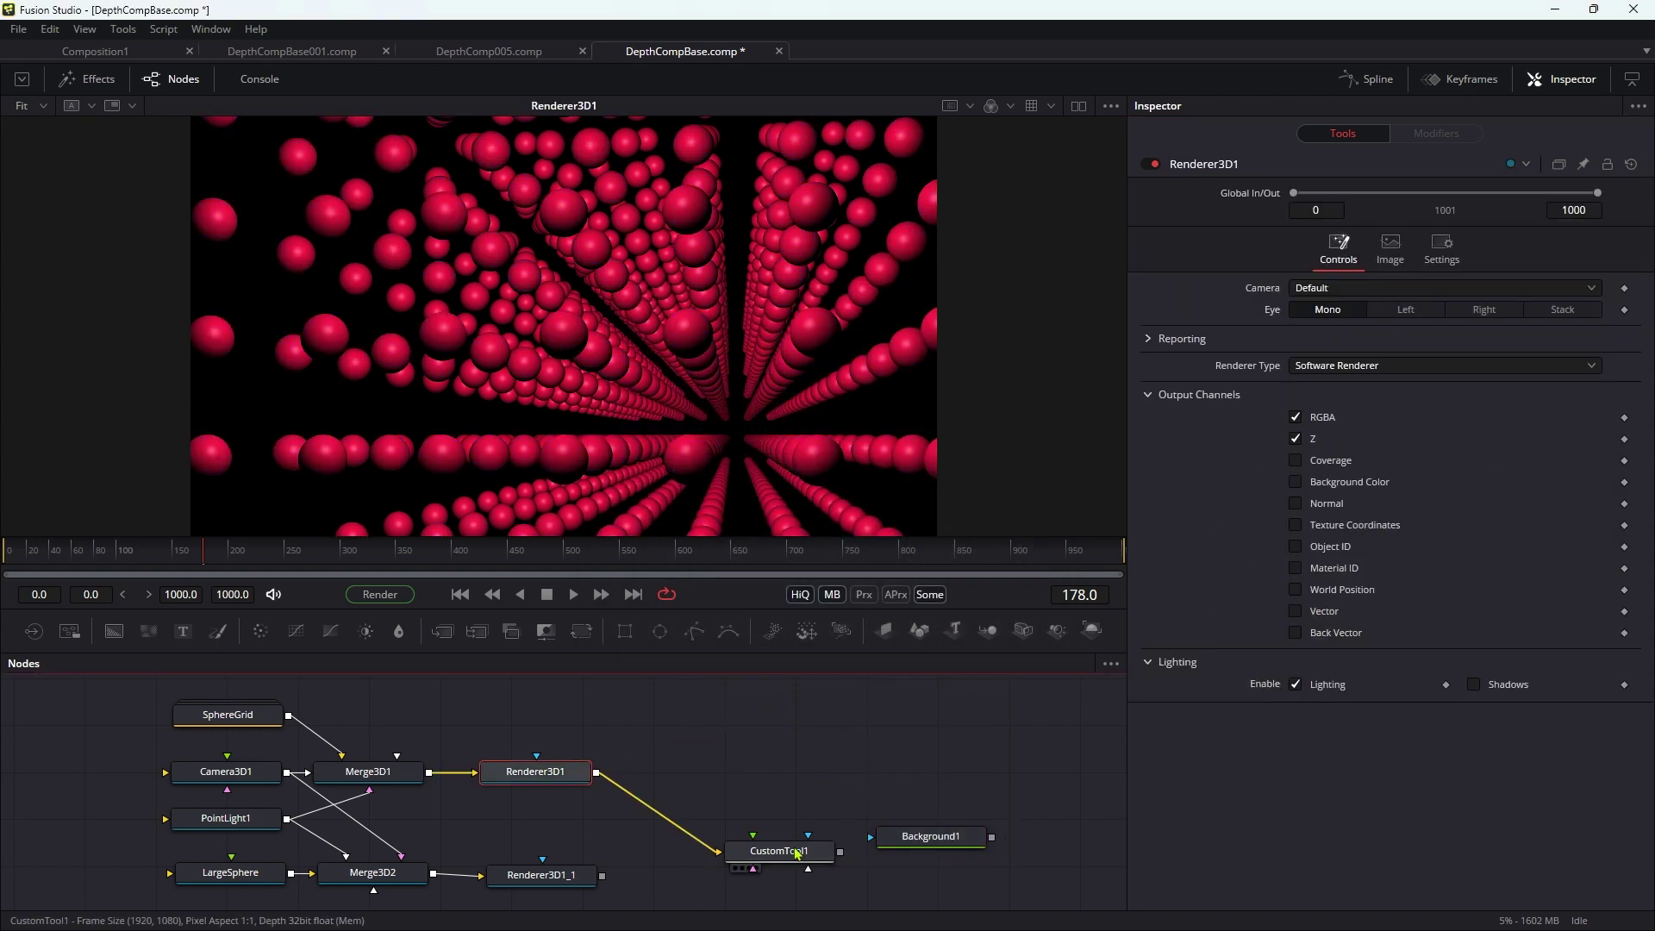
drag(927, 843, 821, 764)
drag(596, 772, 920, 838)
click(785, 789)
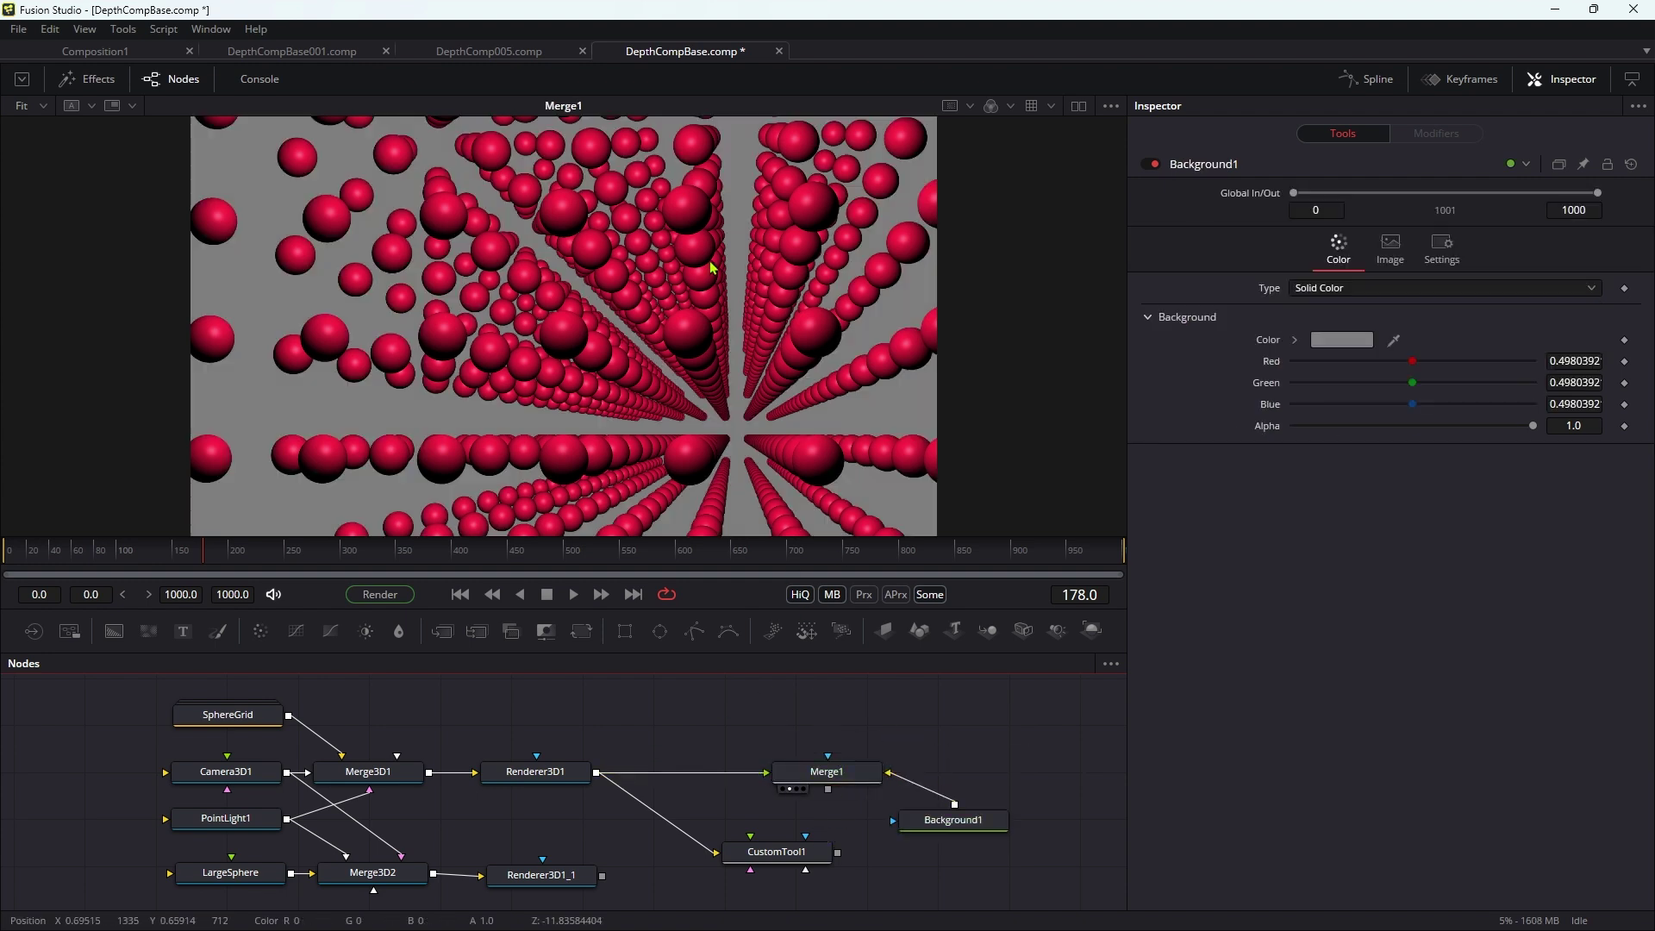
drag(827, 859, 819, 874)
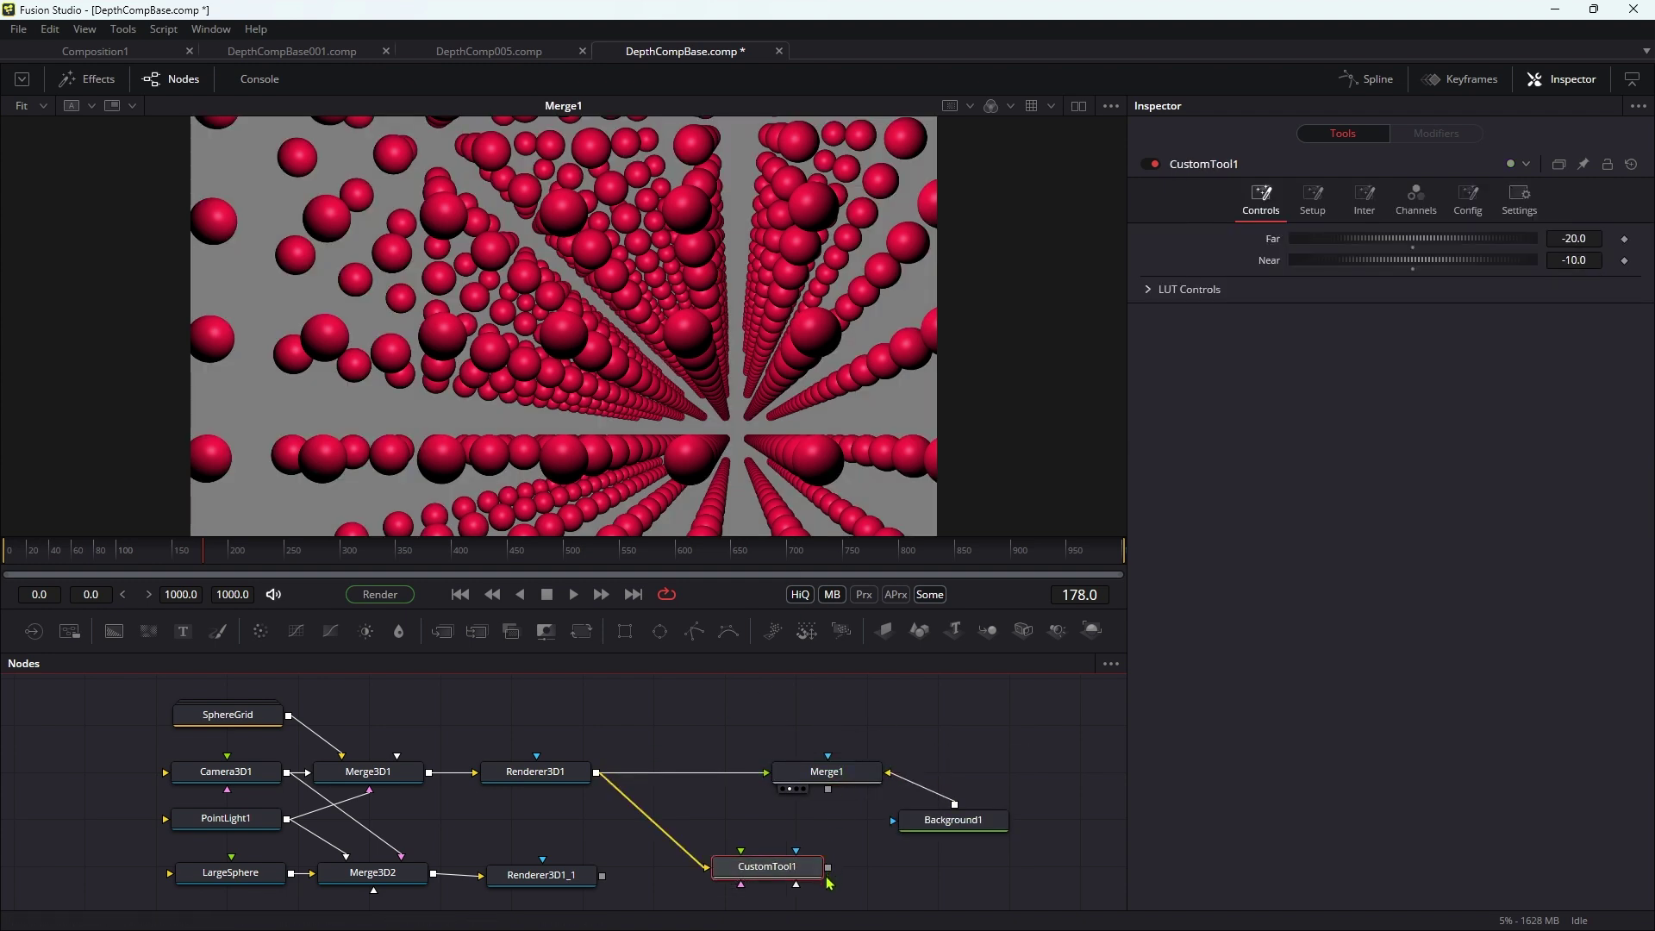
drag(827, 869, 887, 819)
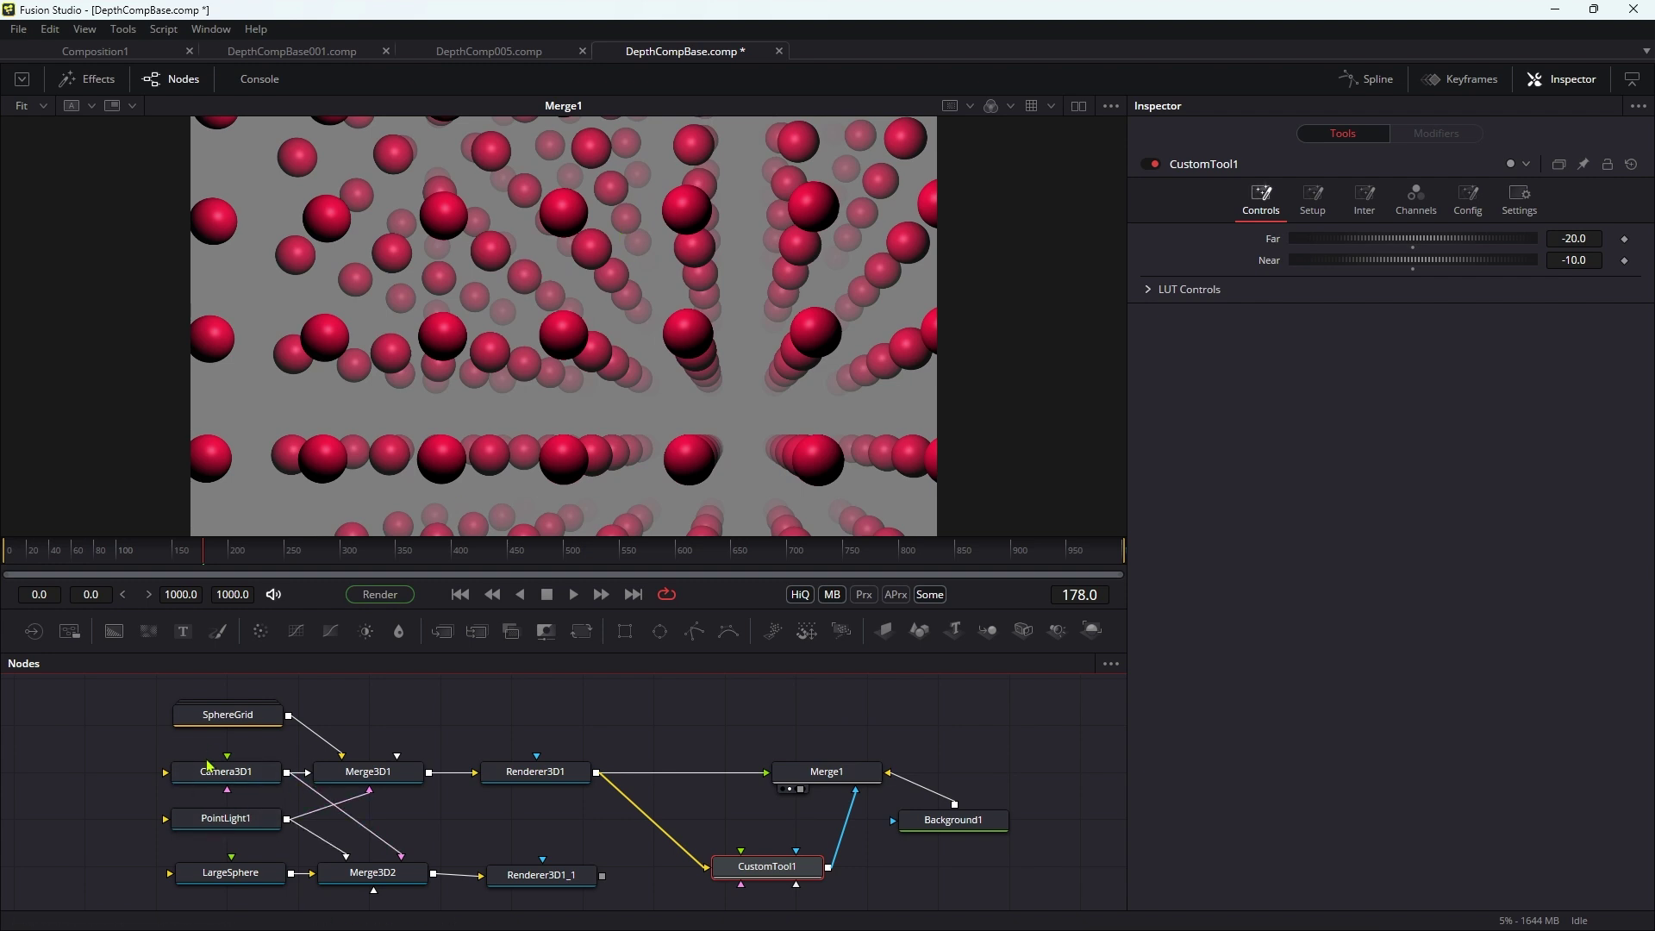
Drag Camera3D1's Transform Rotation Y to -5.9
click(231, 778)
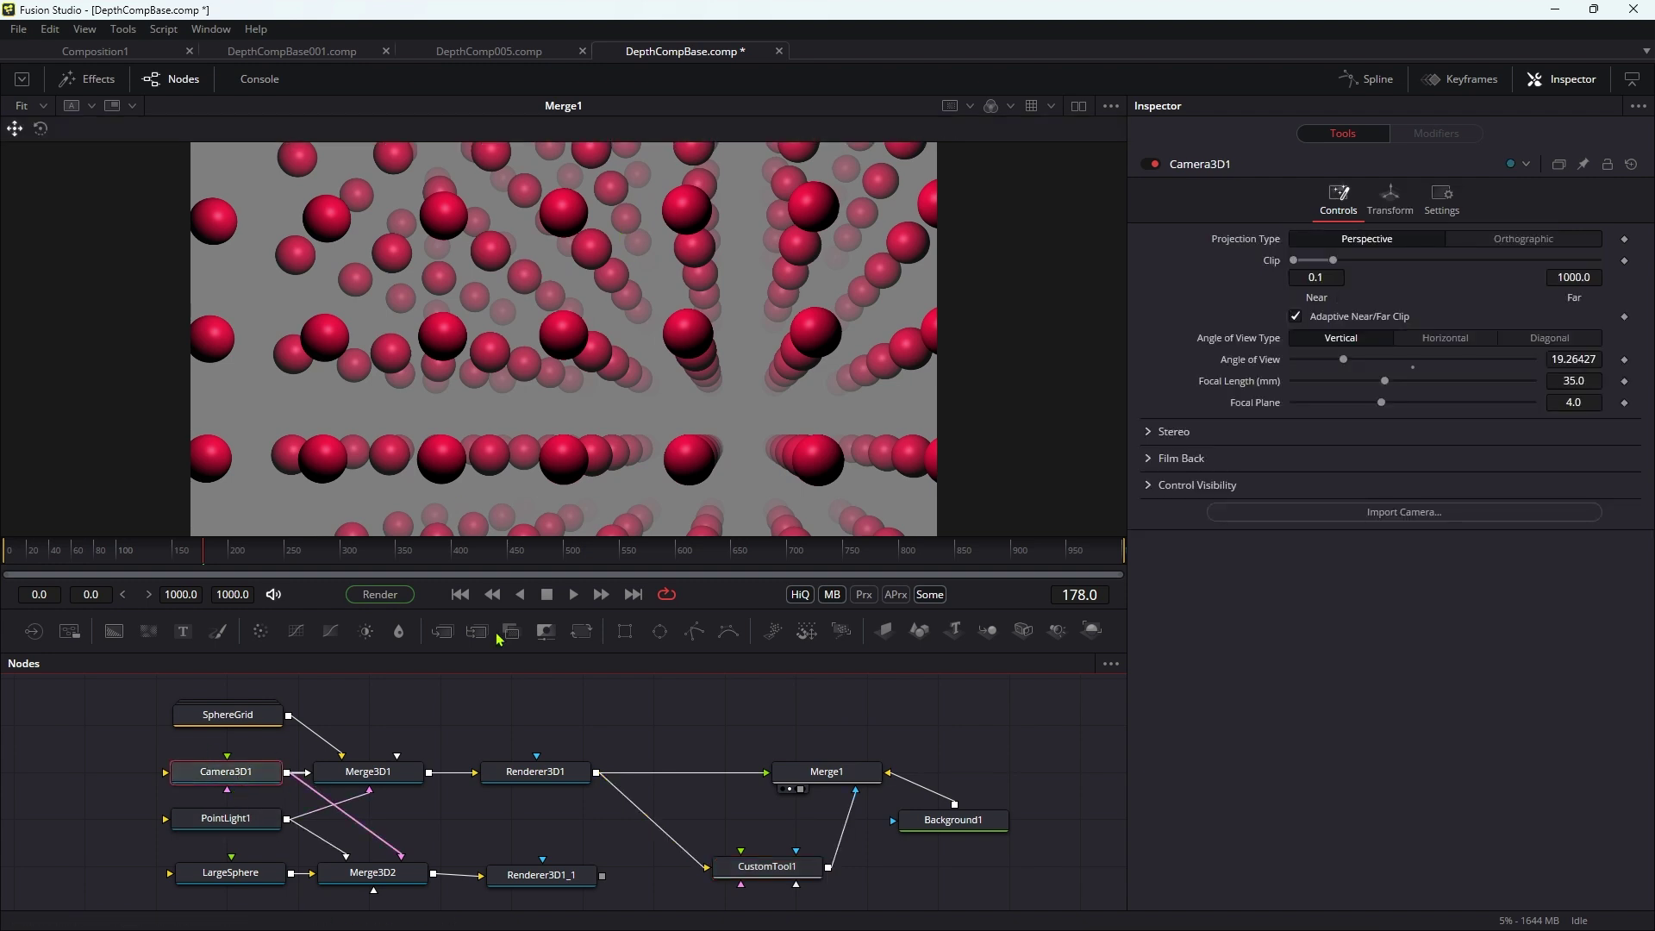
click(1404, 203)
drag(1464, 404, 1426, 406)
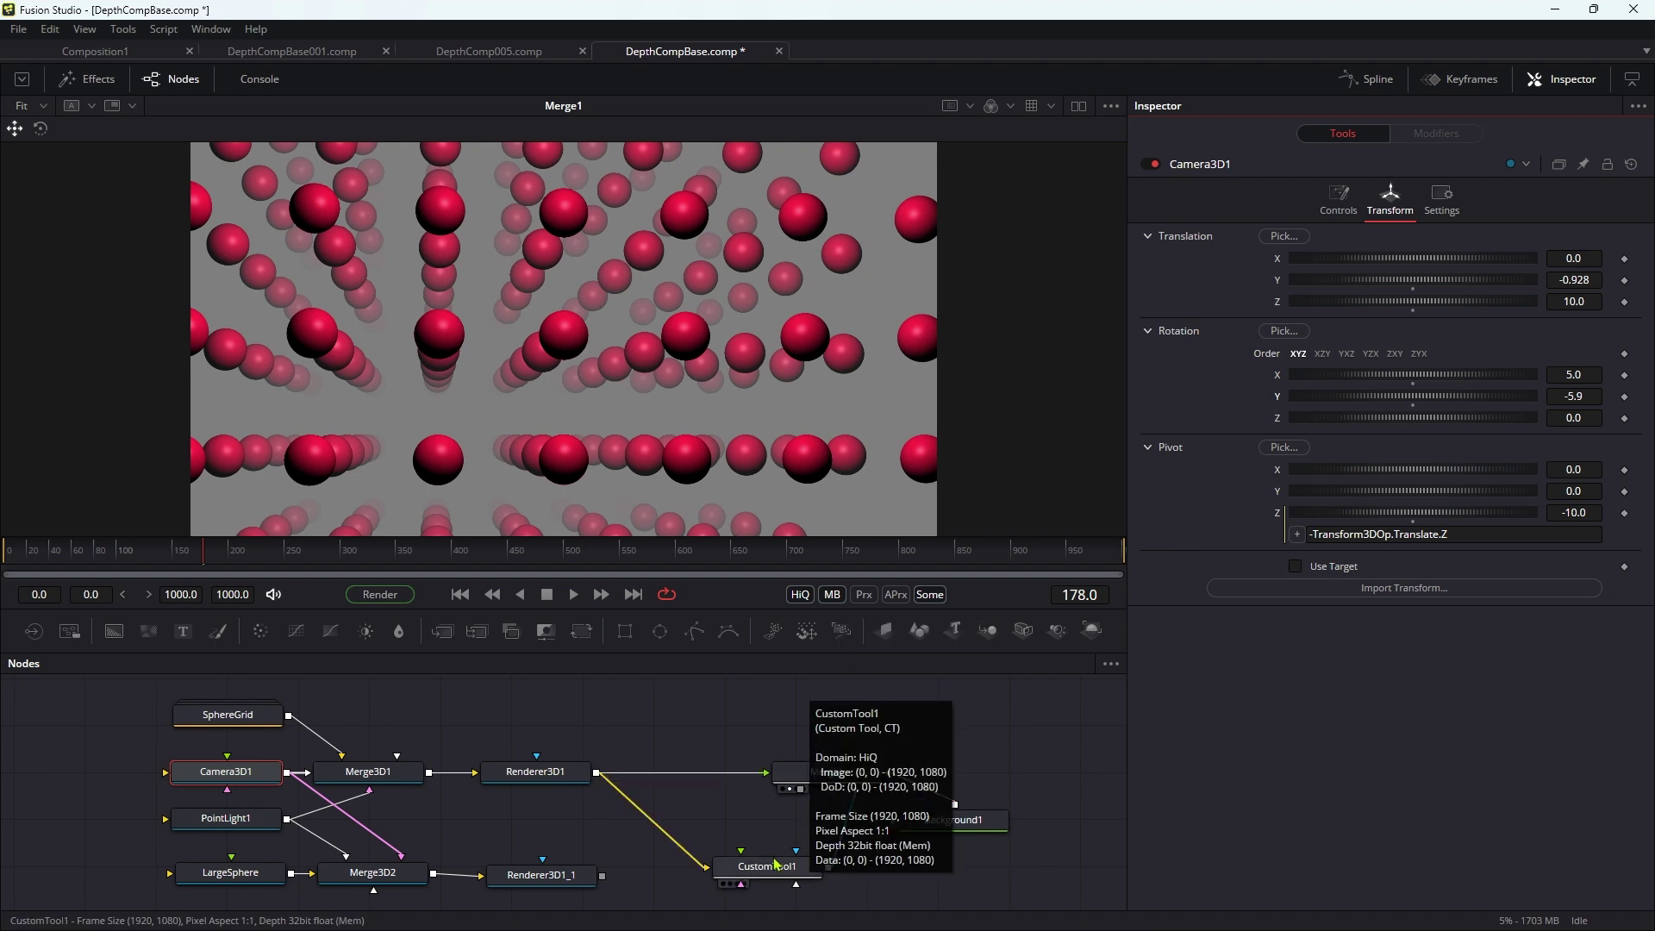
Enter Far -15.0 and Near 0.0 in CustomTool1's Inspector
click(954, 819)
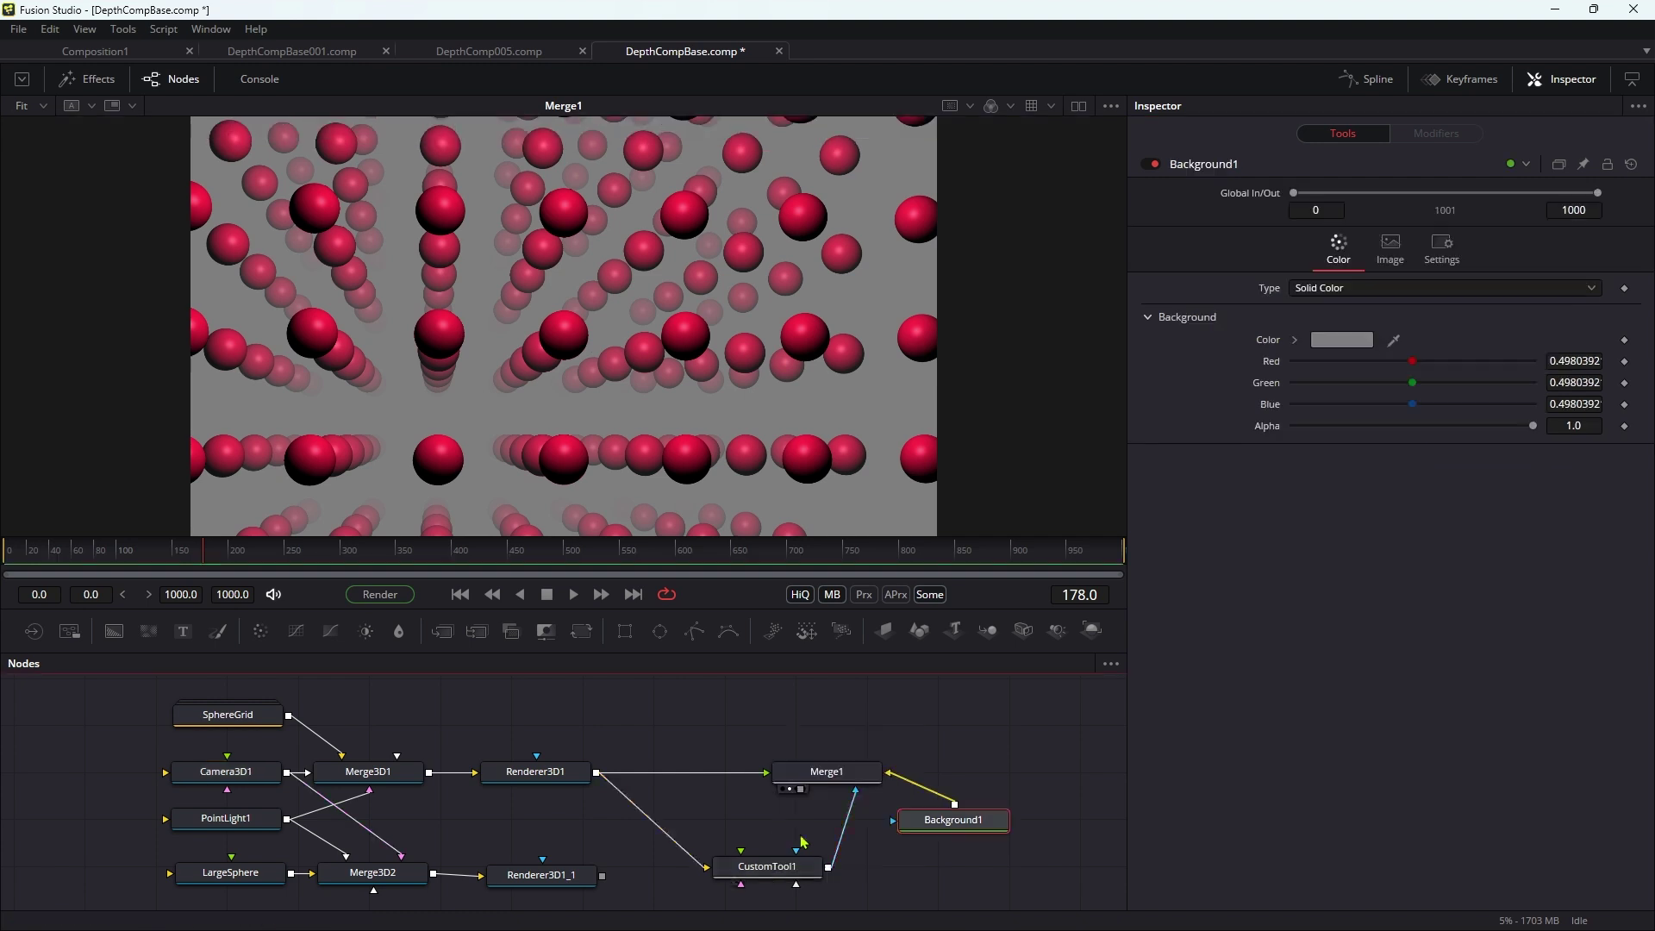
click(767, 866)
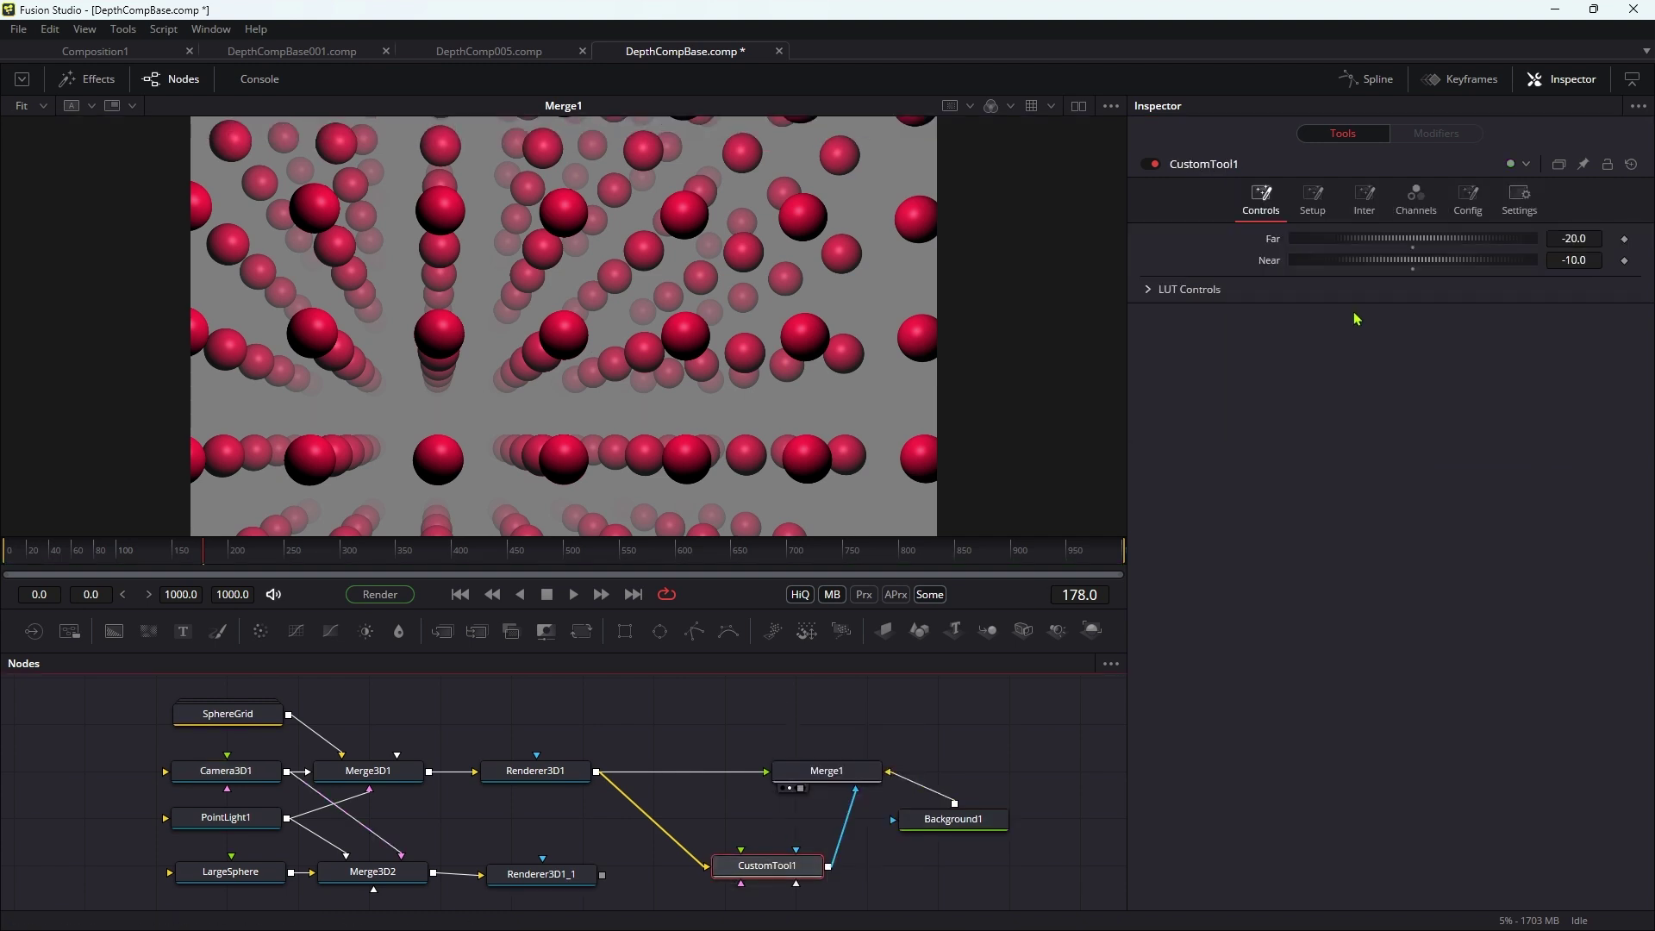
click(1600, 238)
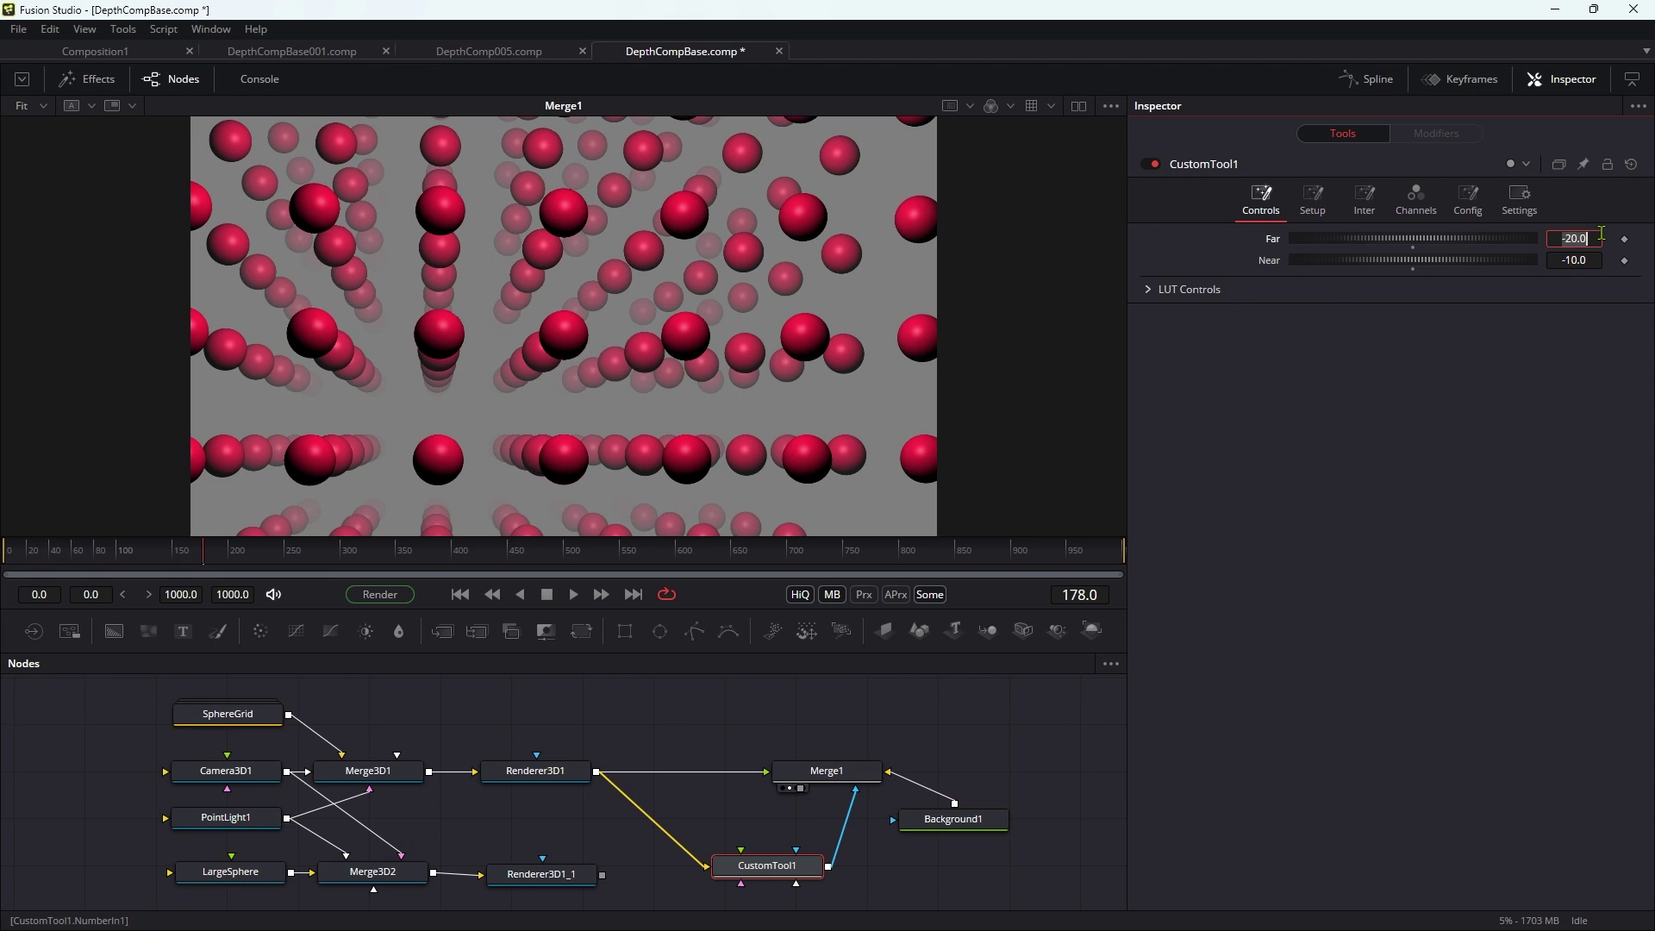
key(Tab)
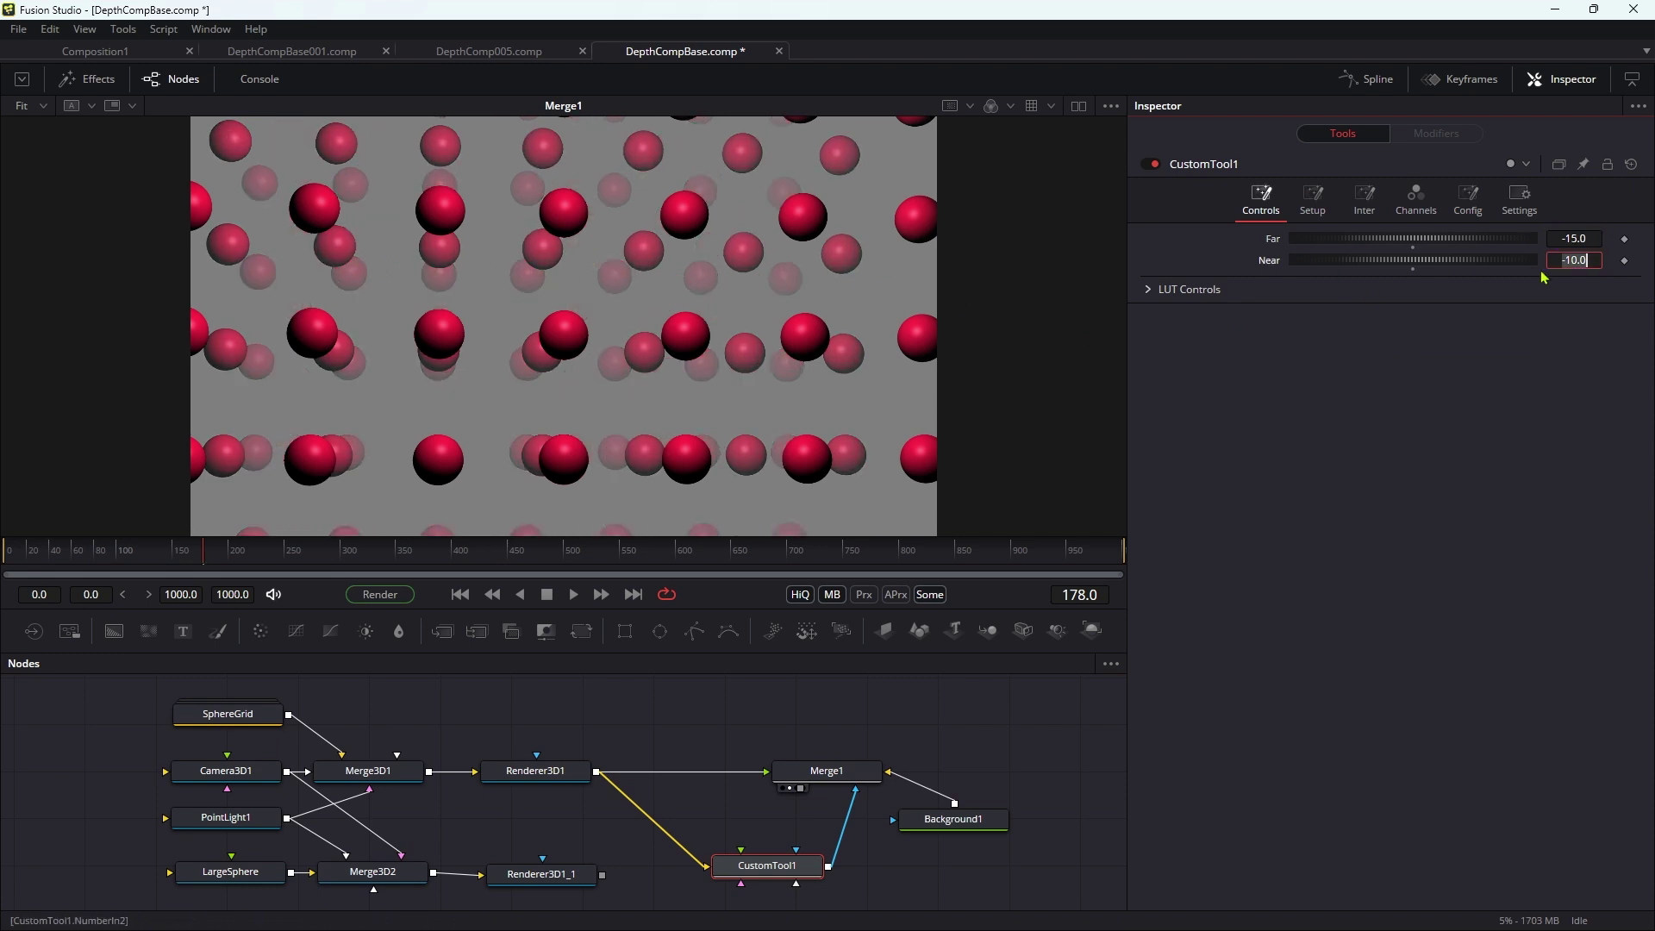
text(0)
key(Tab)
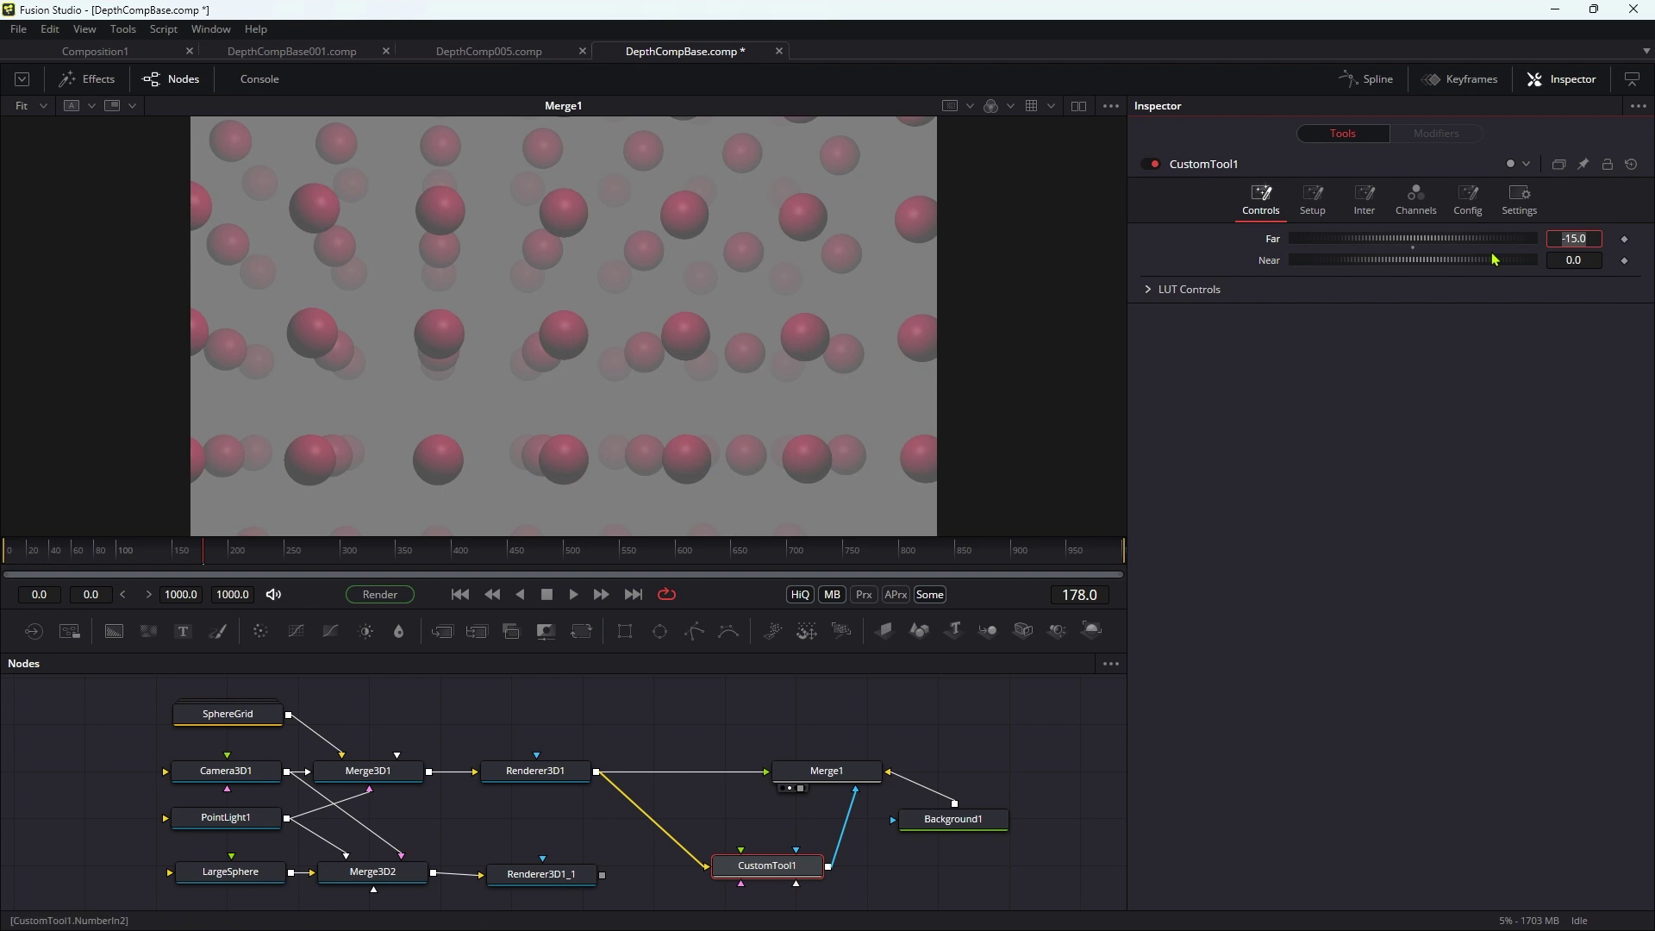
Add FastNoise merged with Background1, setting Contrast 2.295 and Seethe 0.36
drag(977, 824, 996, 881)
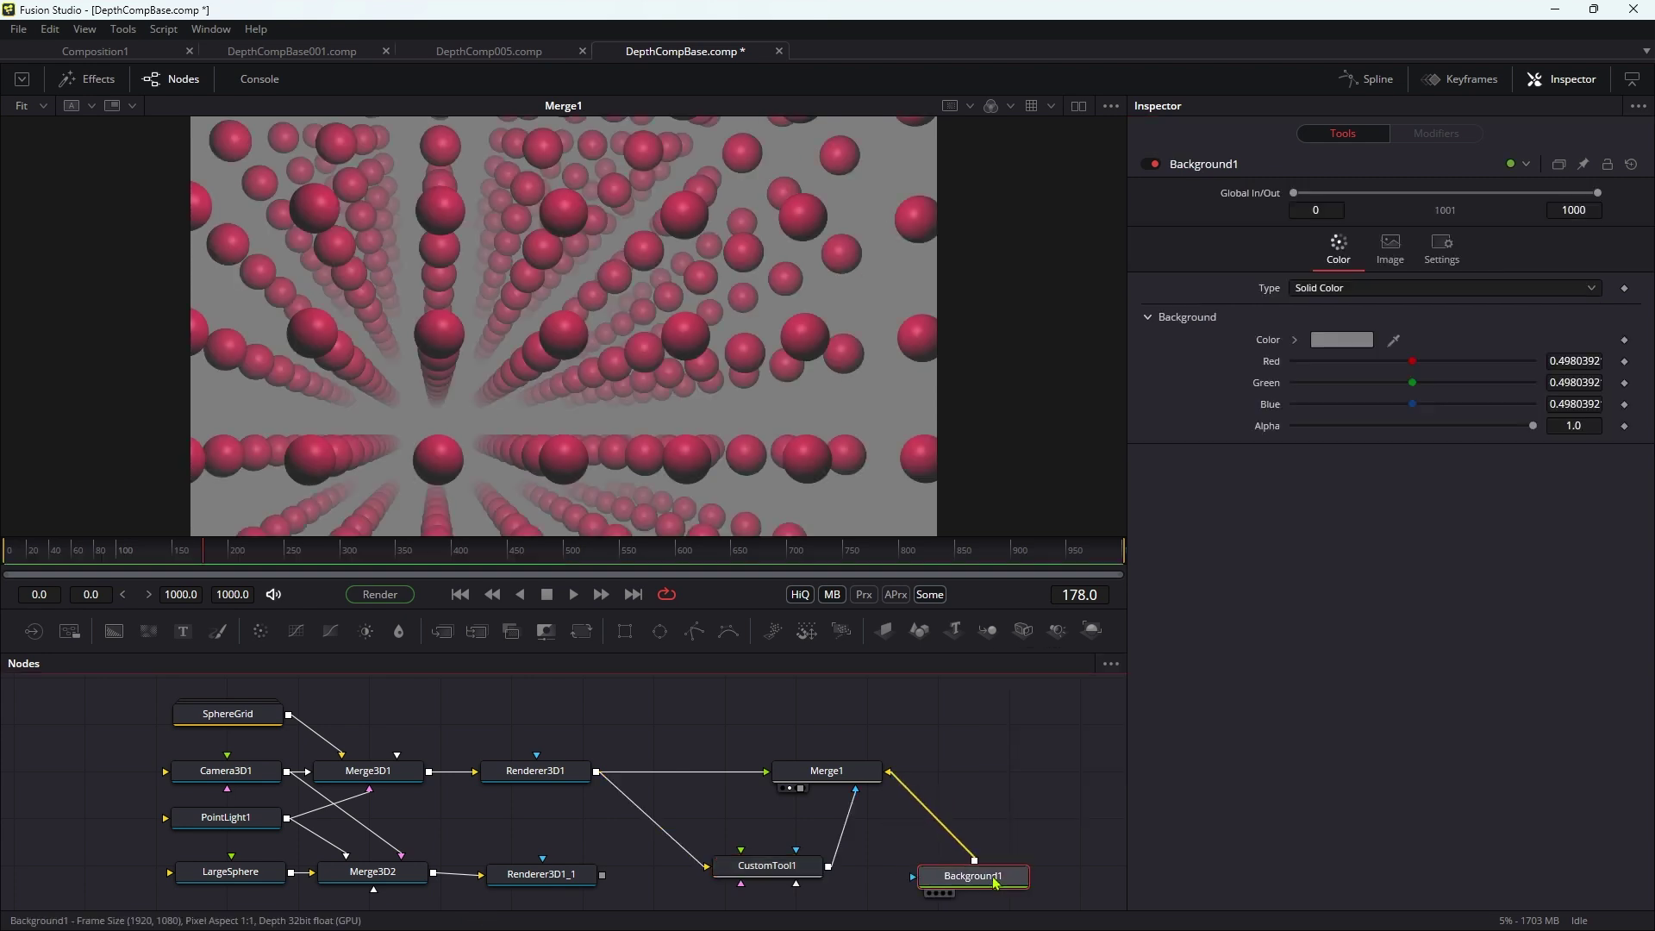
key(shift+space)
text(fast)
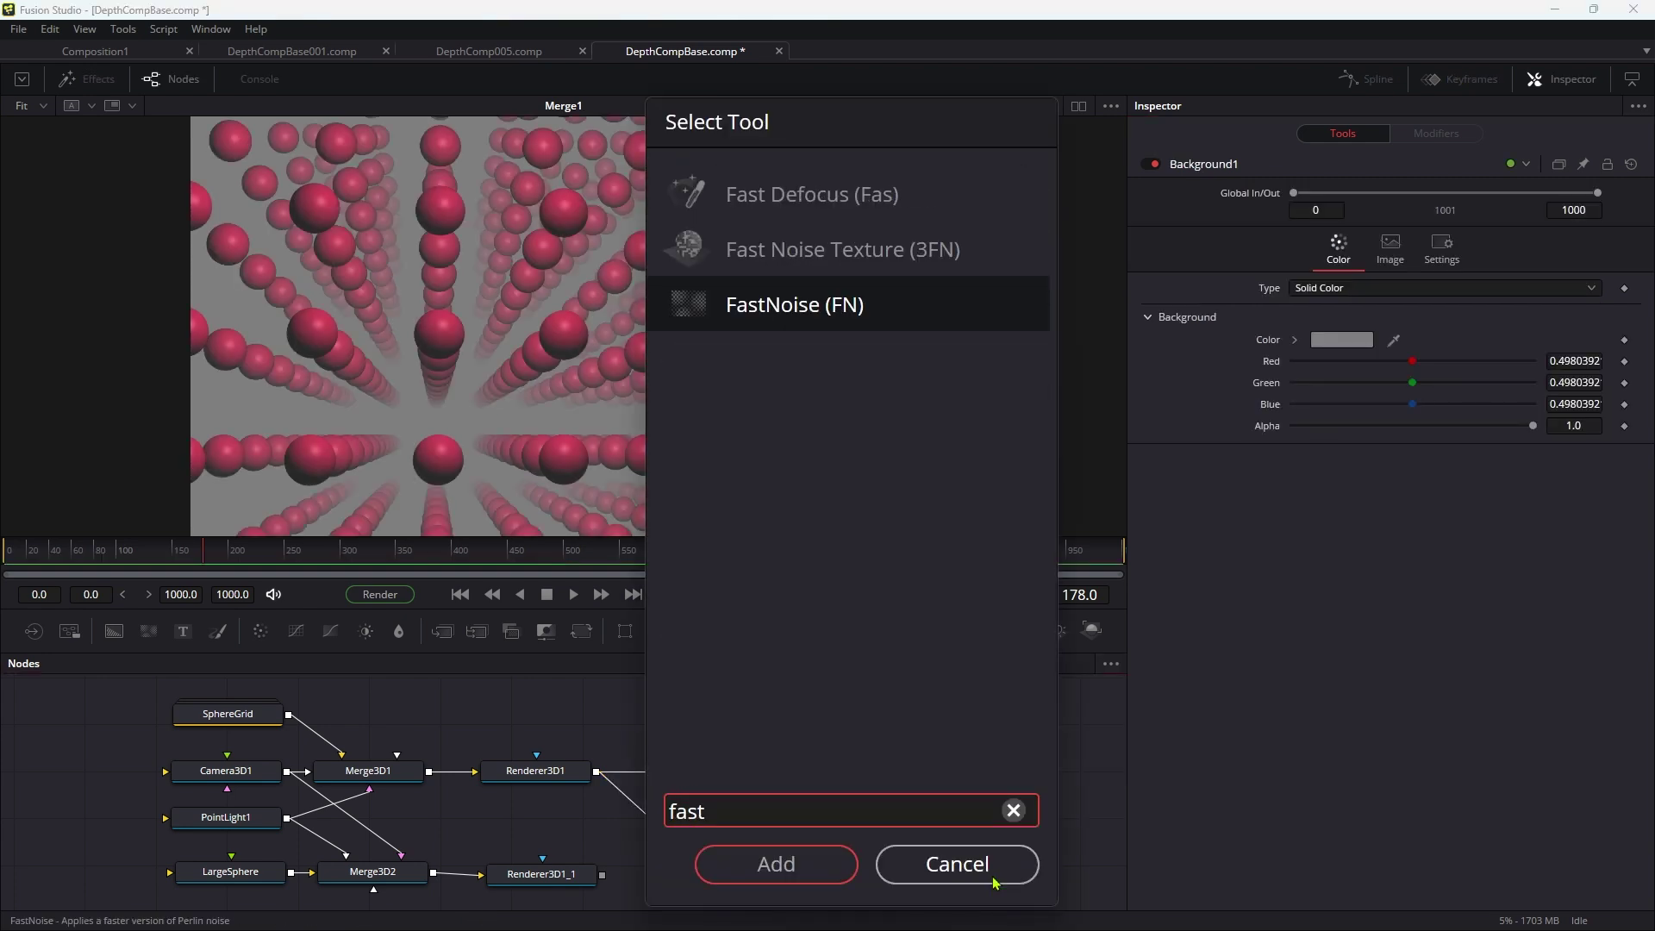
key(Return)
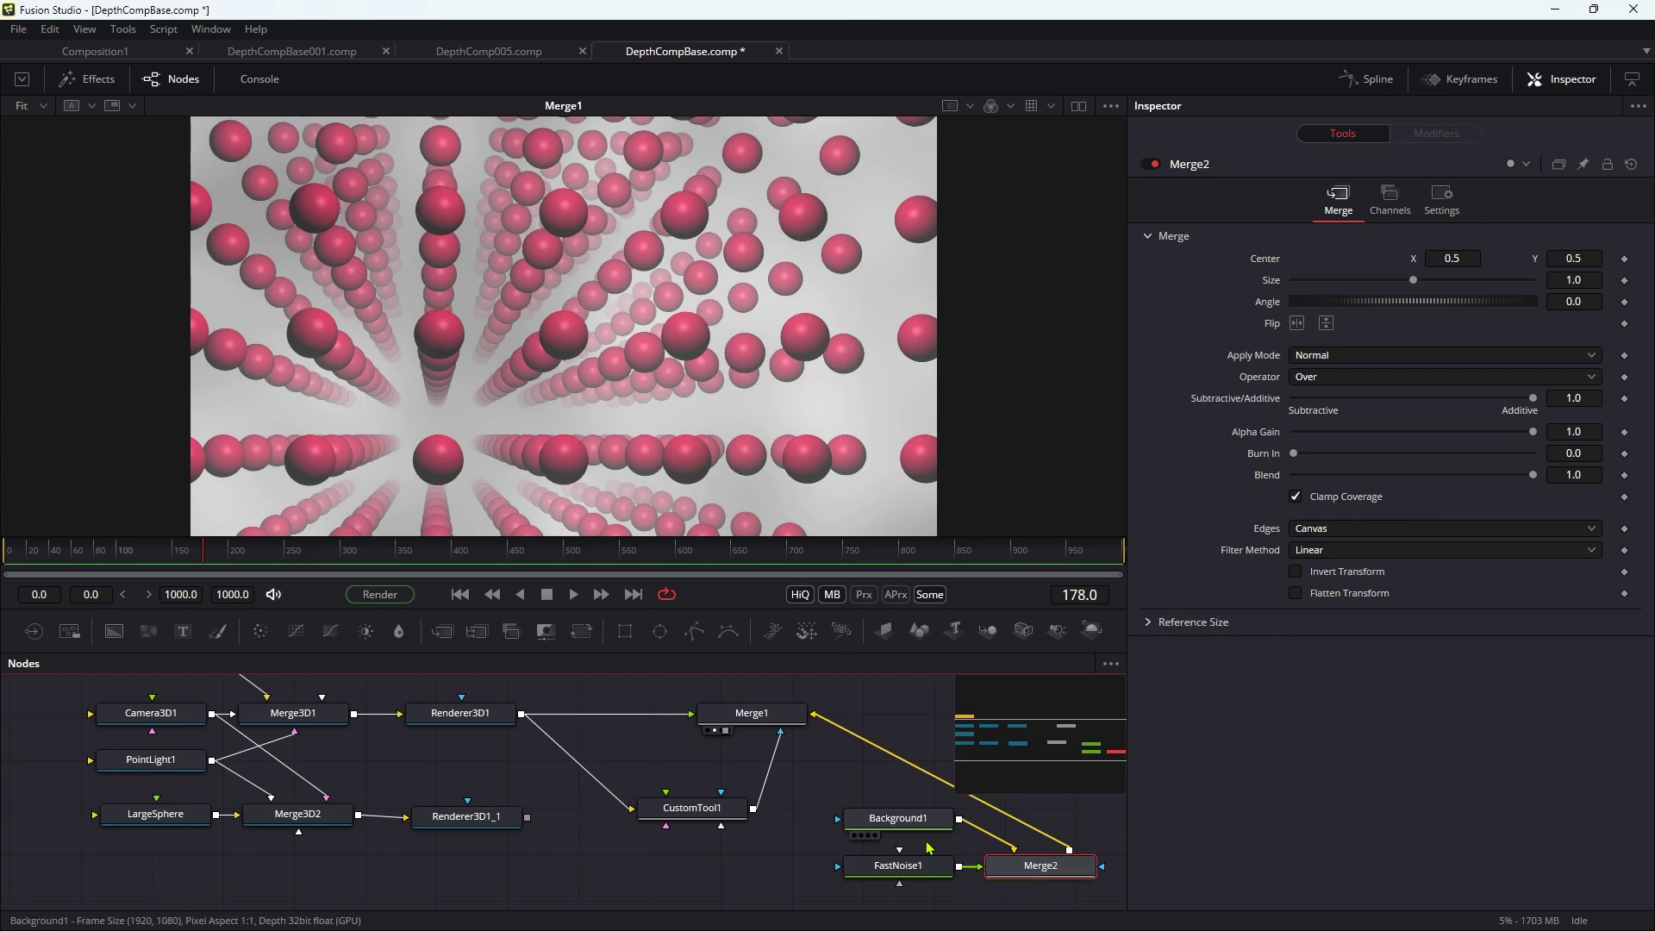
click(899, 866)
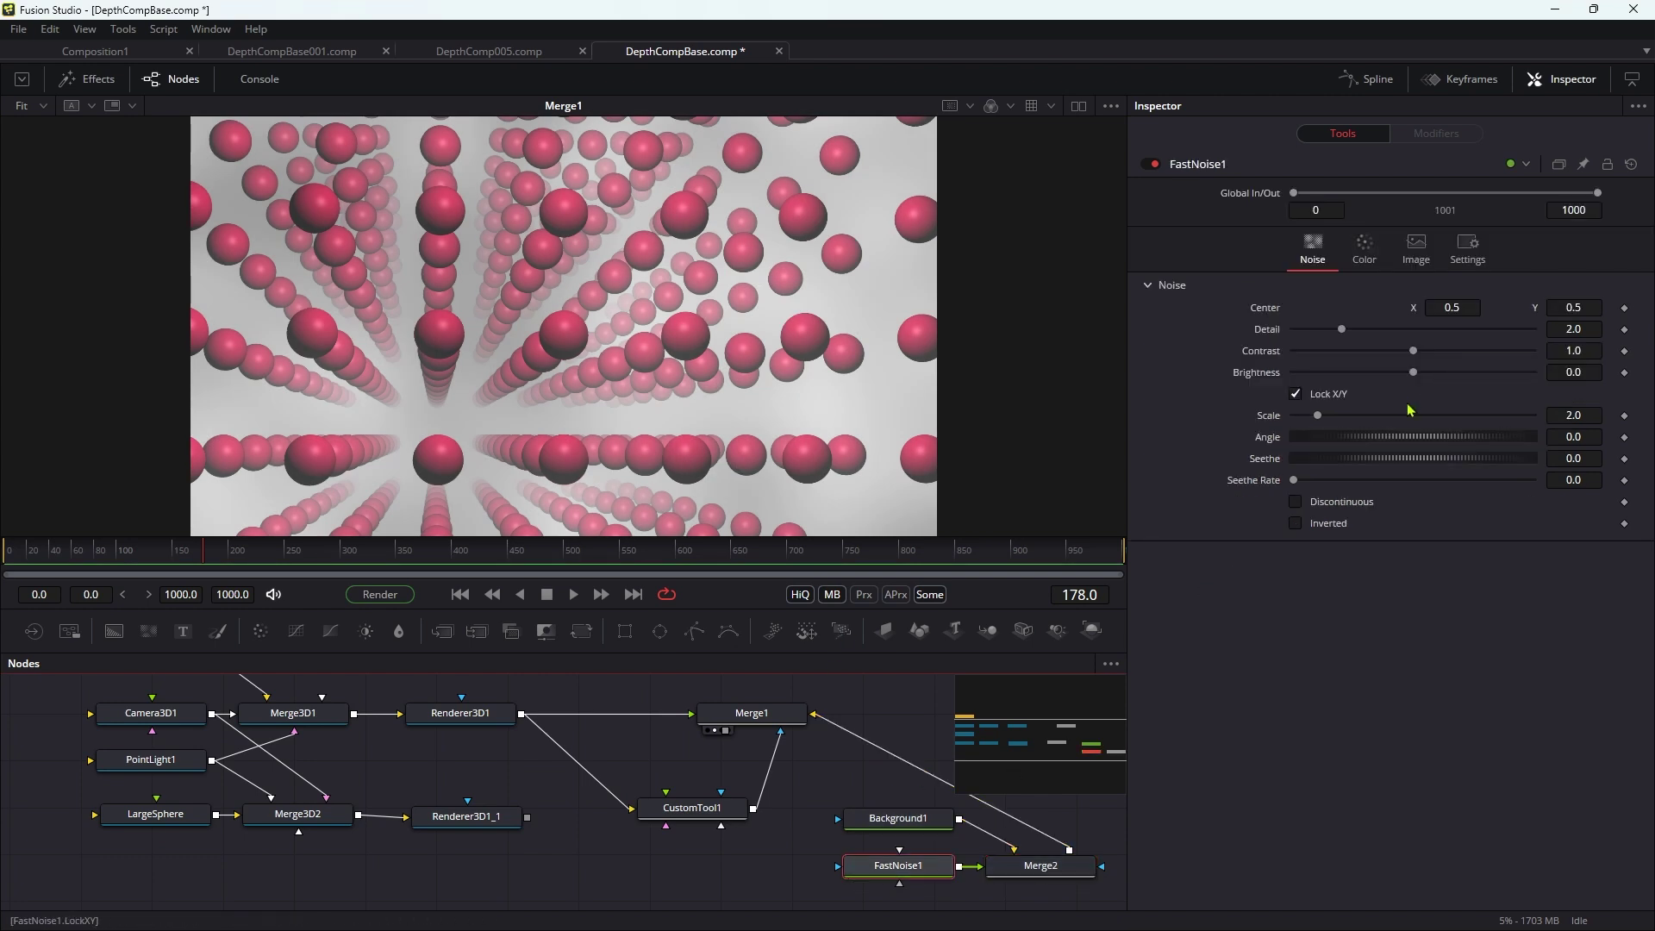
drag(1407, 357, 1455, 367)
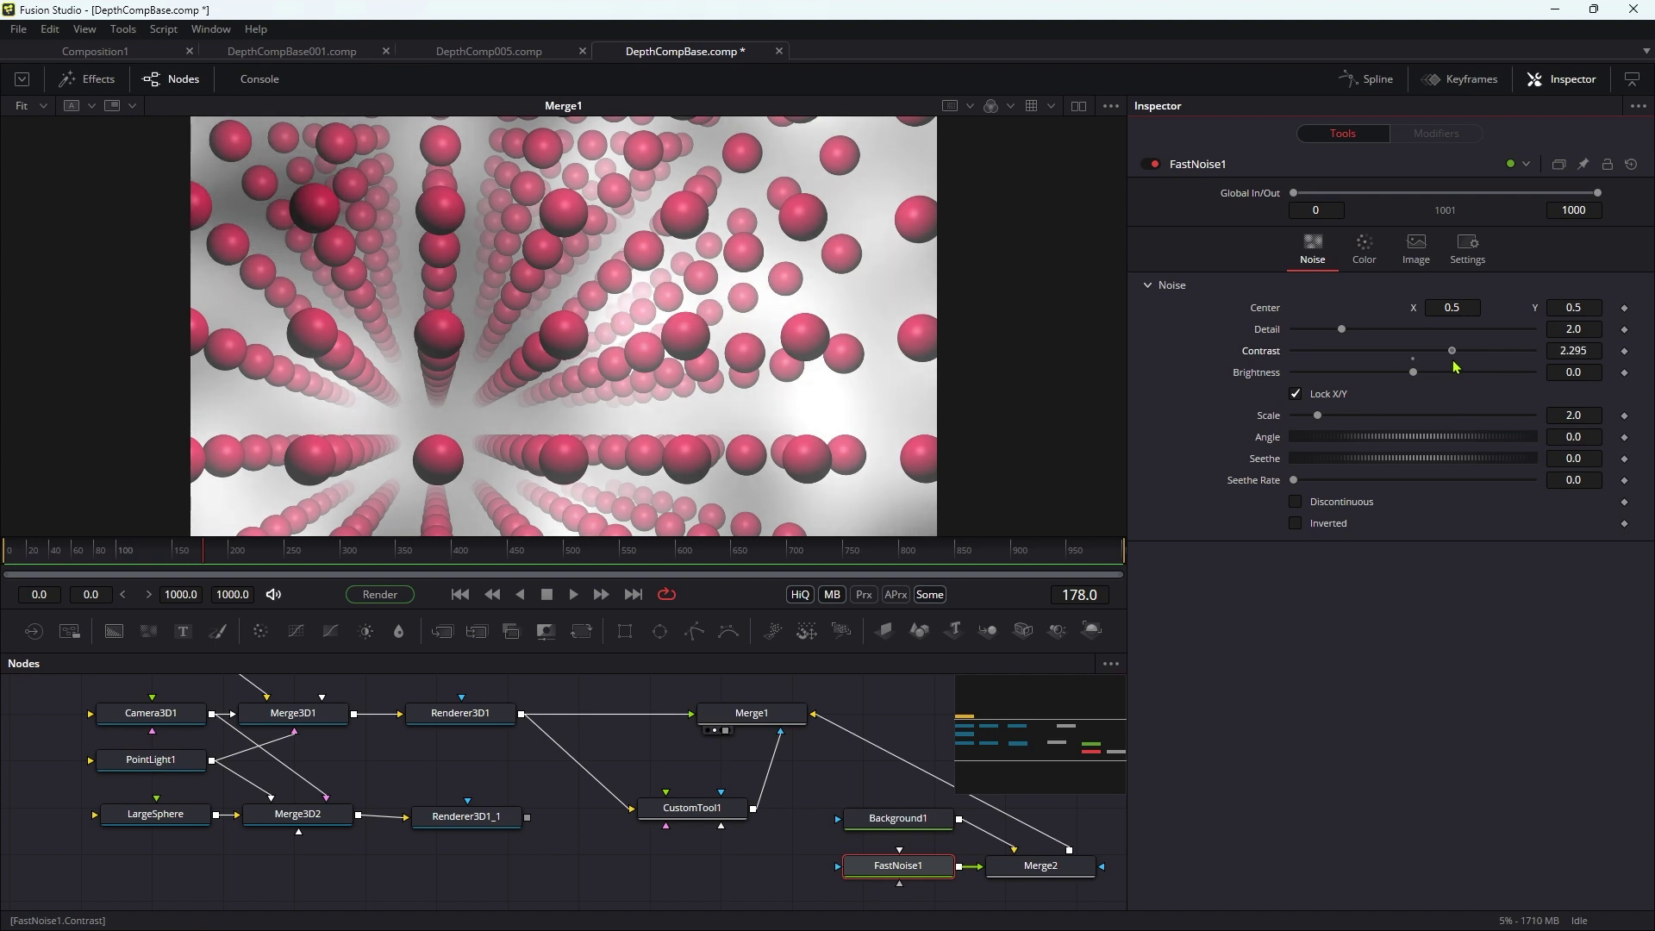
drag(1351, 457, 1441, 448)
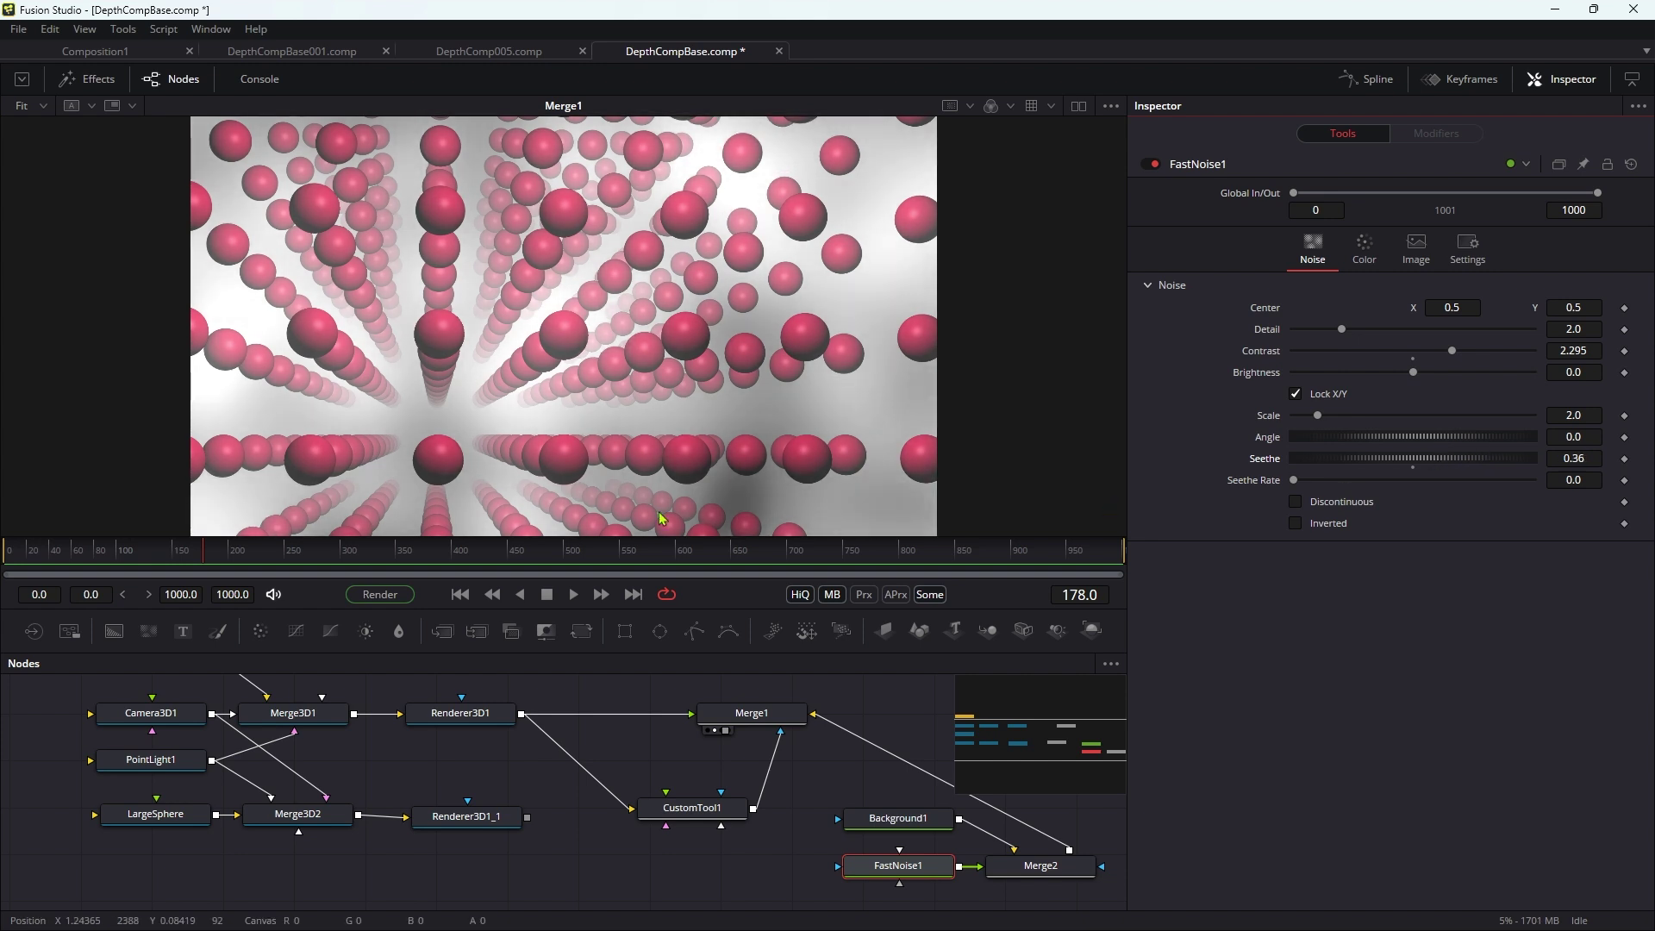
Add a Color Corrector after Renderer3D1 and set its Saturation to 0
click(479, 722)
scroll(678, 764, up, 3)
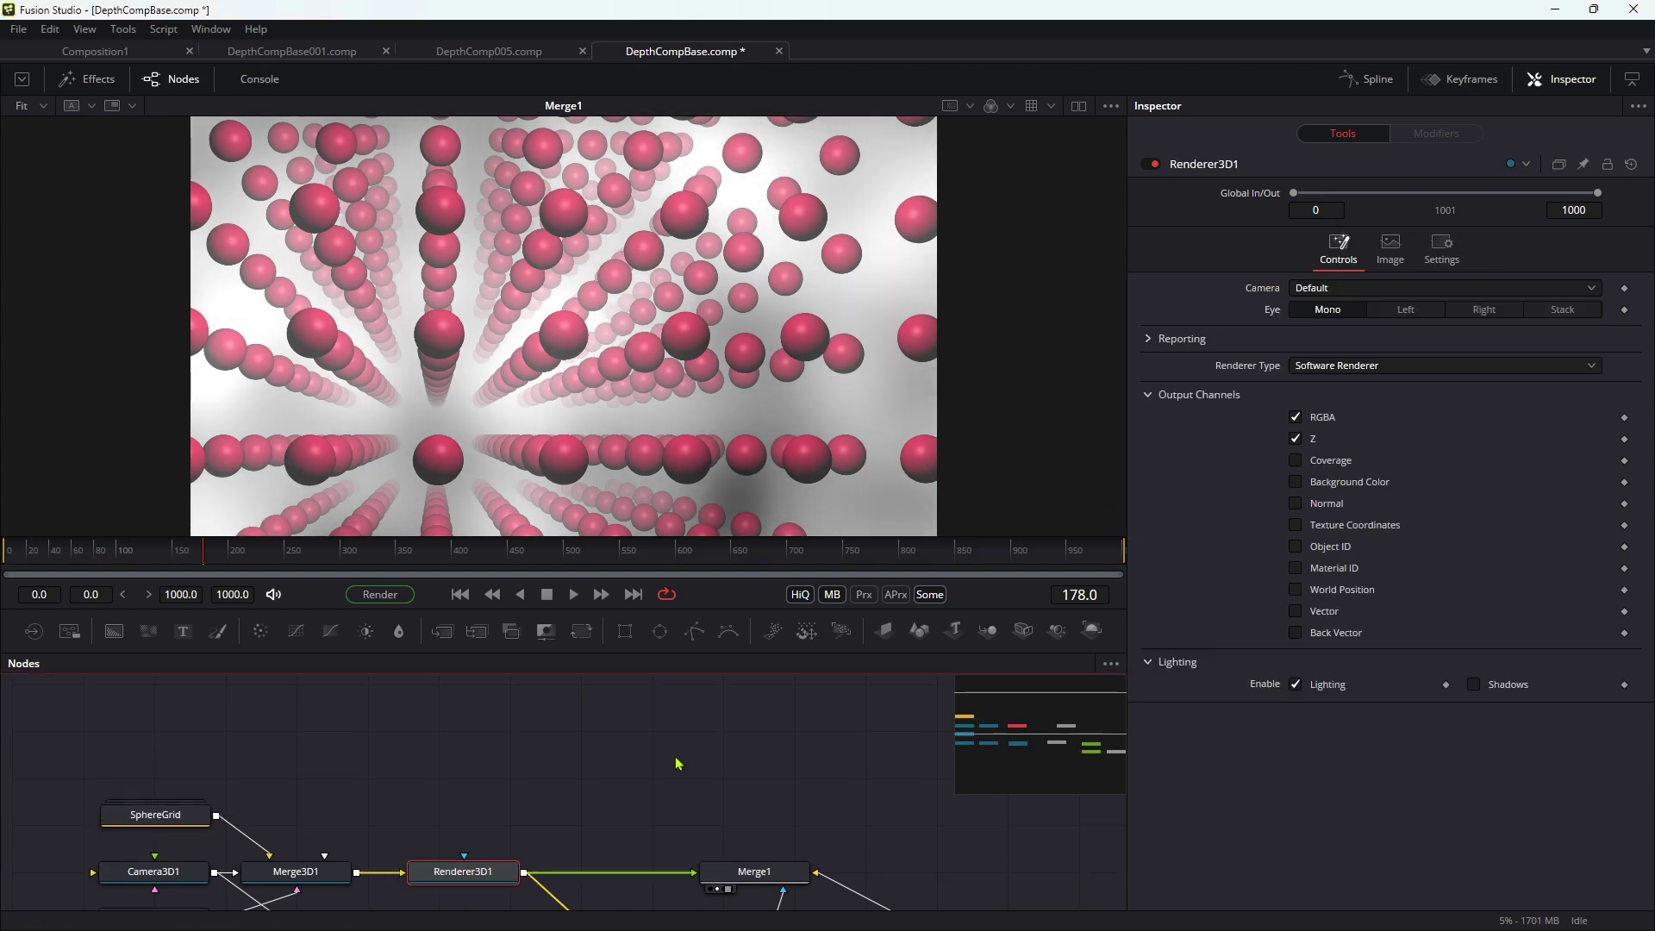
key(shift+space)
text(col)
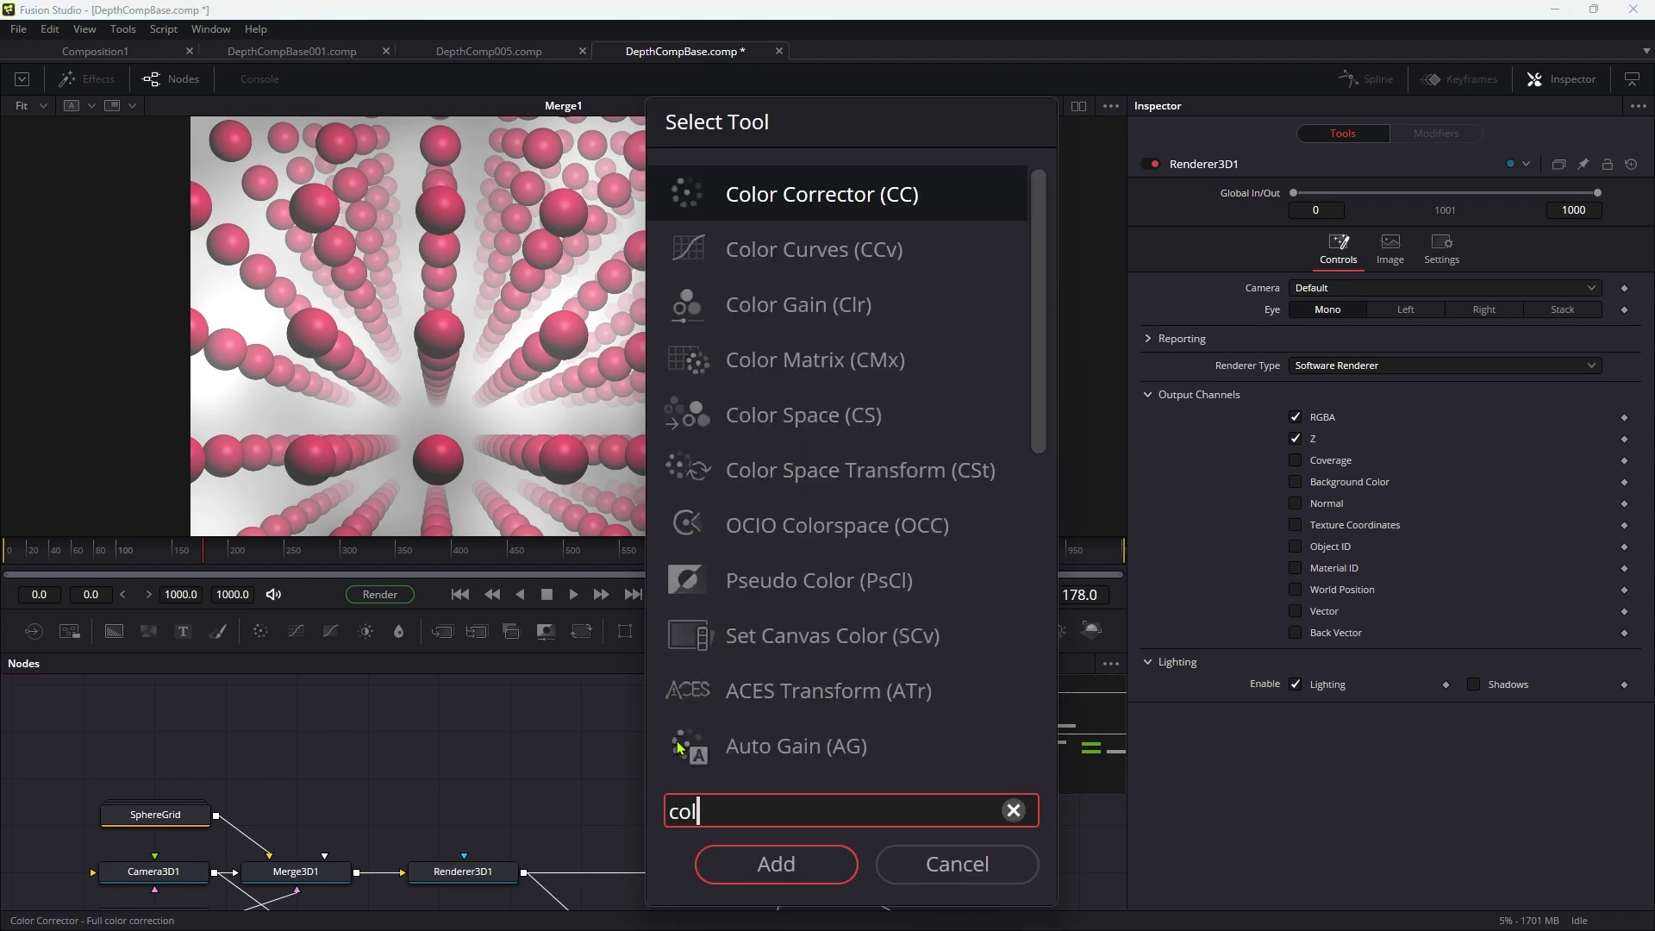
key(Return)
drag(636, 869, 612, 879)
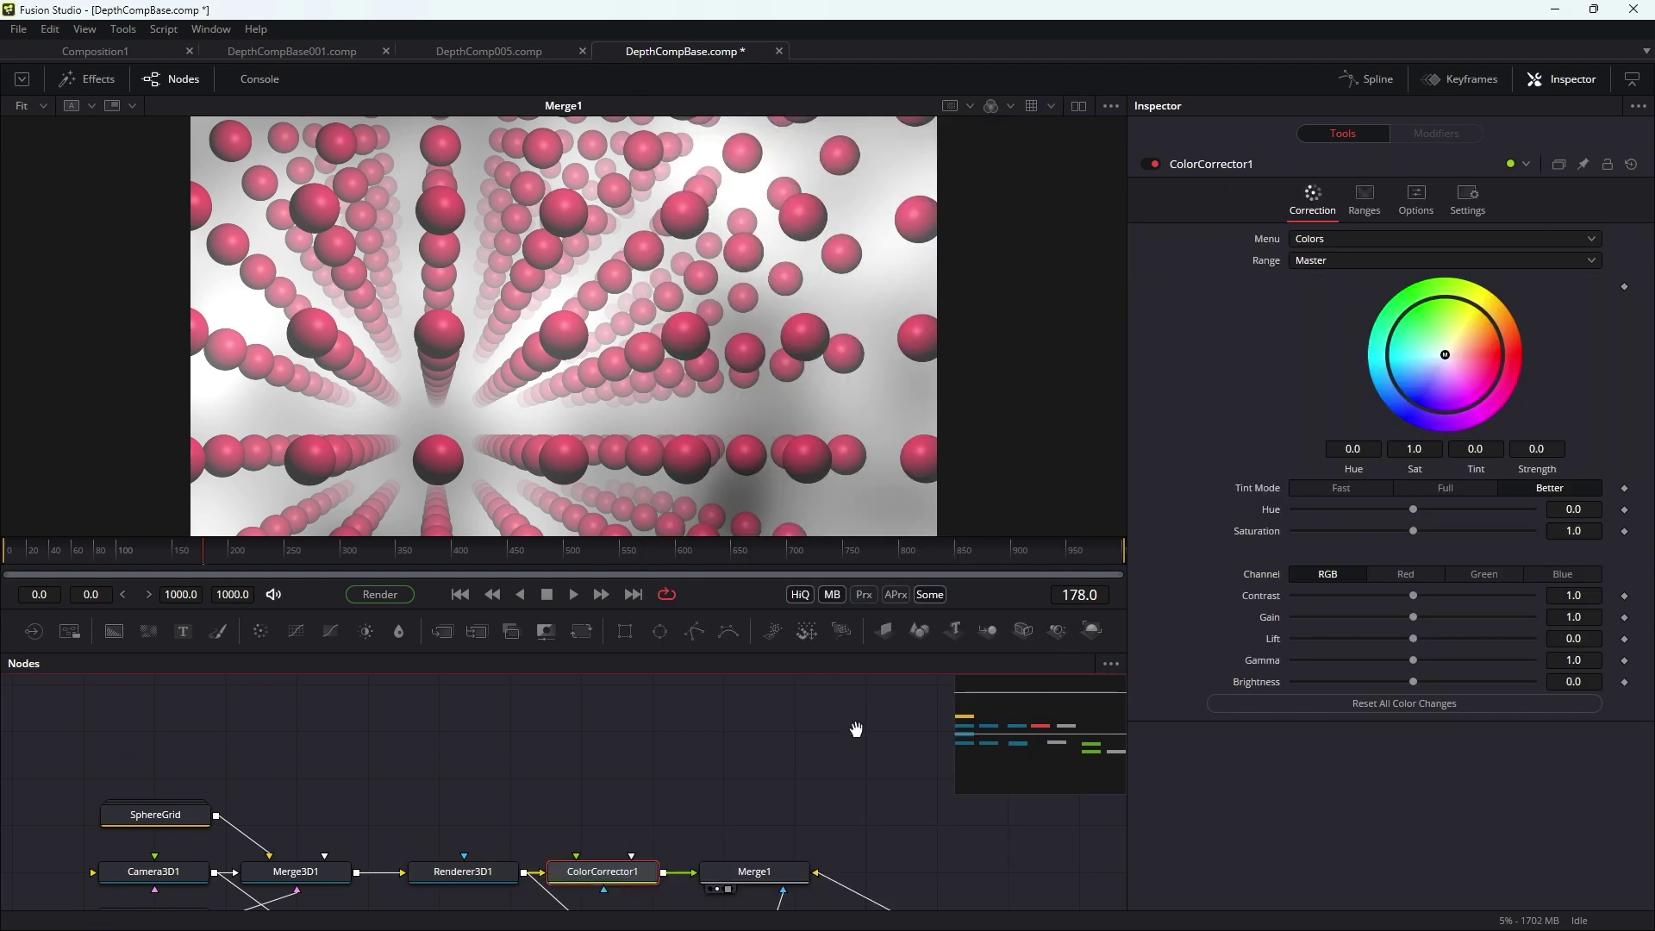
scroll(853, 727, down, 1)
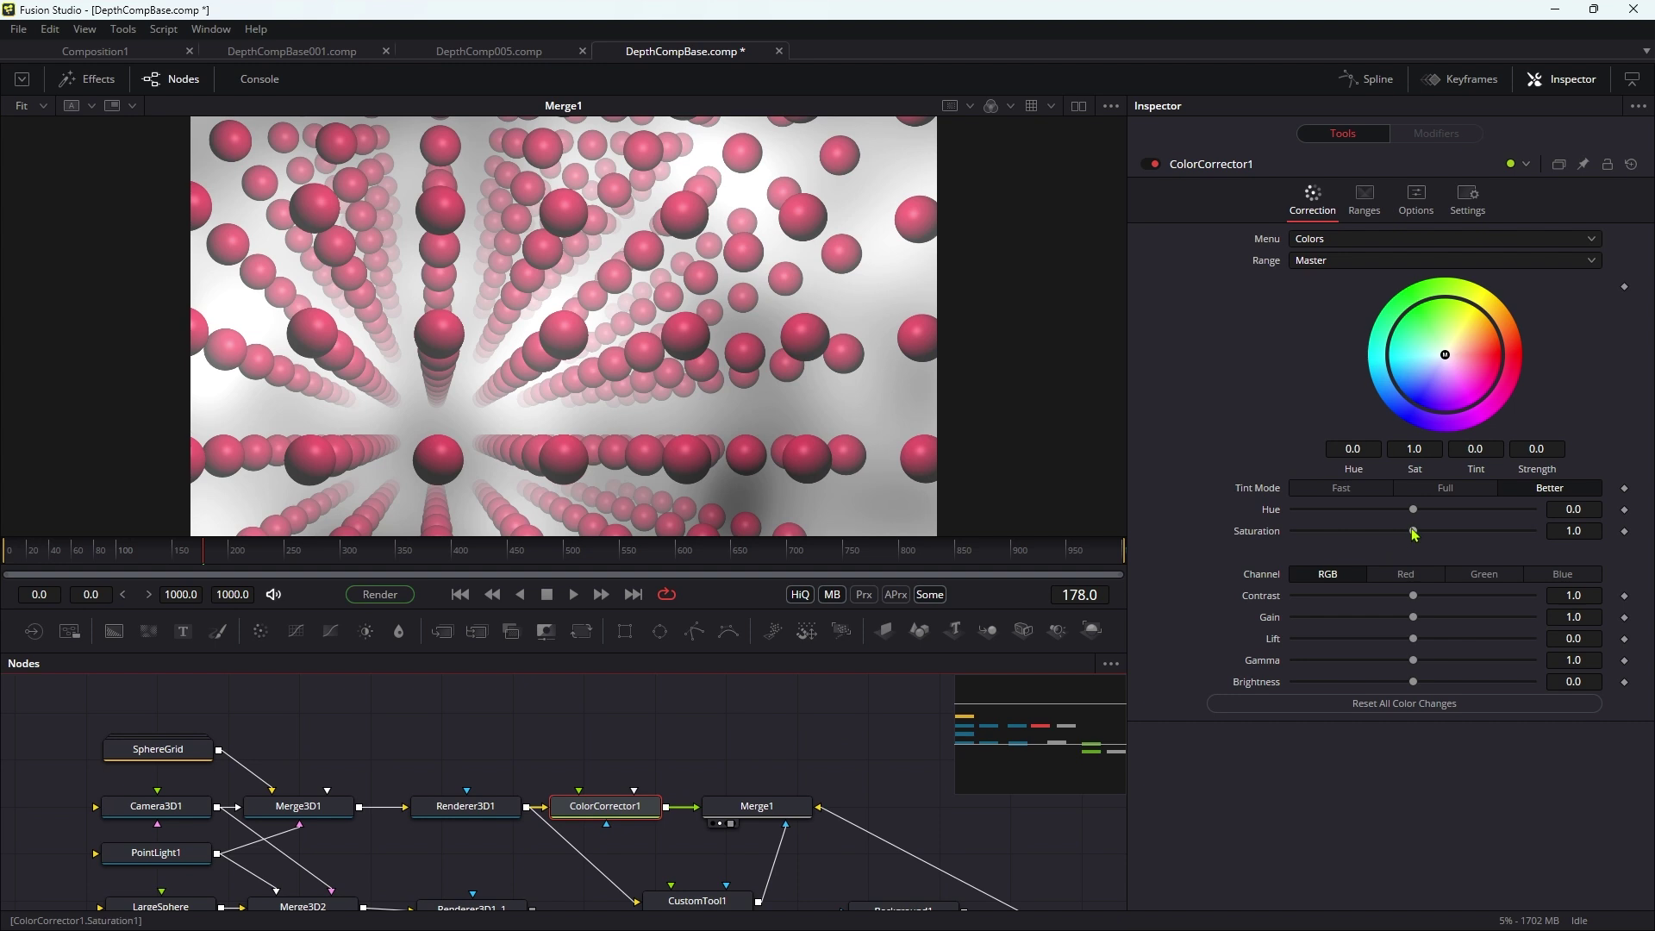
drag(1413, 530, 1291, 530)
Connect CustomTool1's depth output to ColorCorrector1 as its Effect Mask
drag(865, 770, 766, 661)
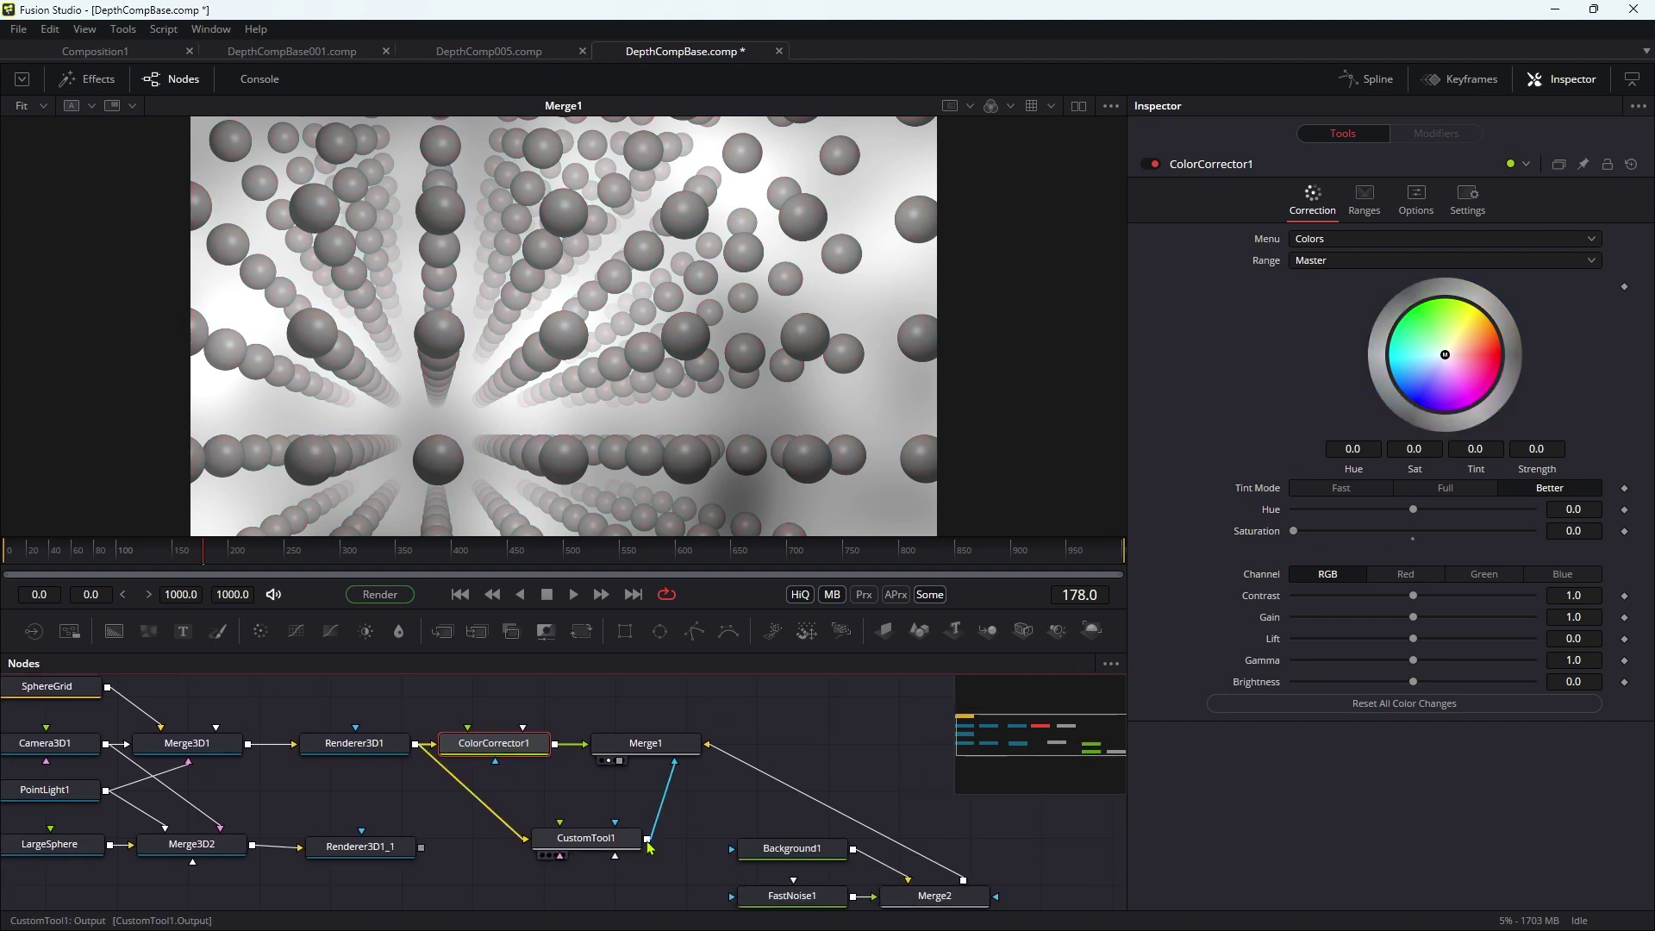
drag(649, 848, 487, 747)
click(537, 788)
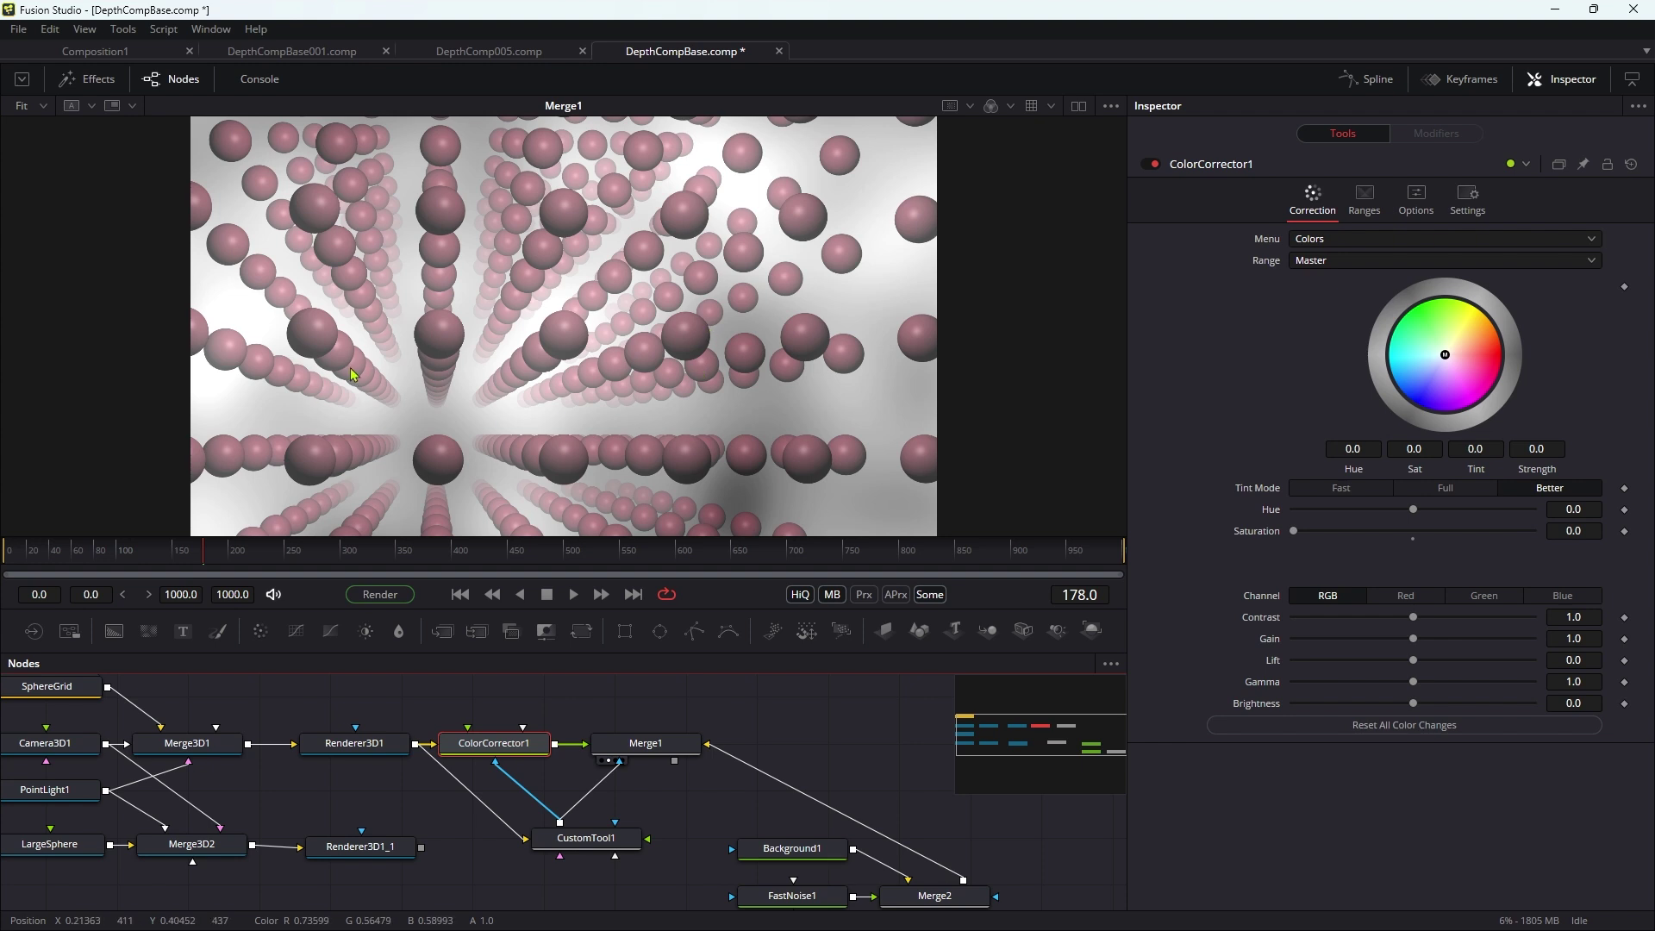
Reposition Merge1, ColorCorrector1 and CustomTool1 into a neater flow in the Nodes panel
drag(646, 743, 785, 728)
drag(528, 746, 621, 718)
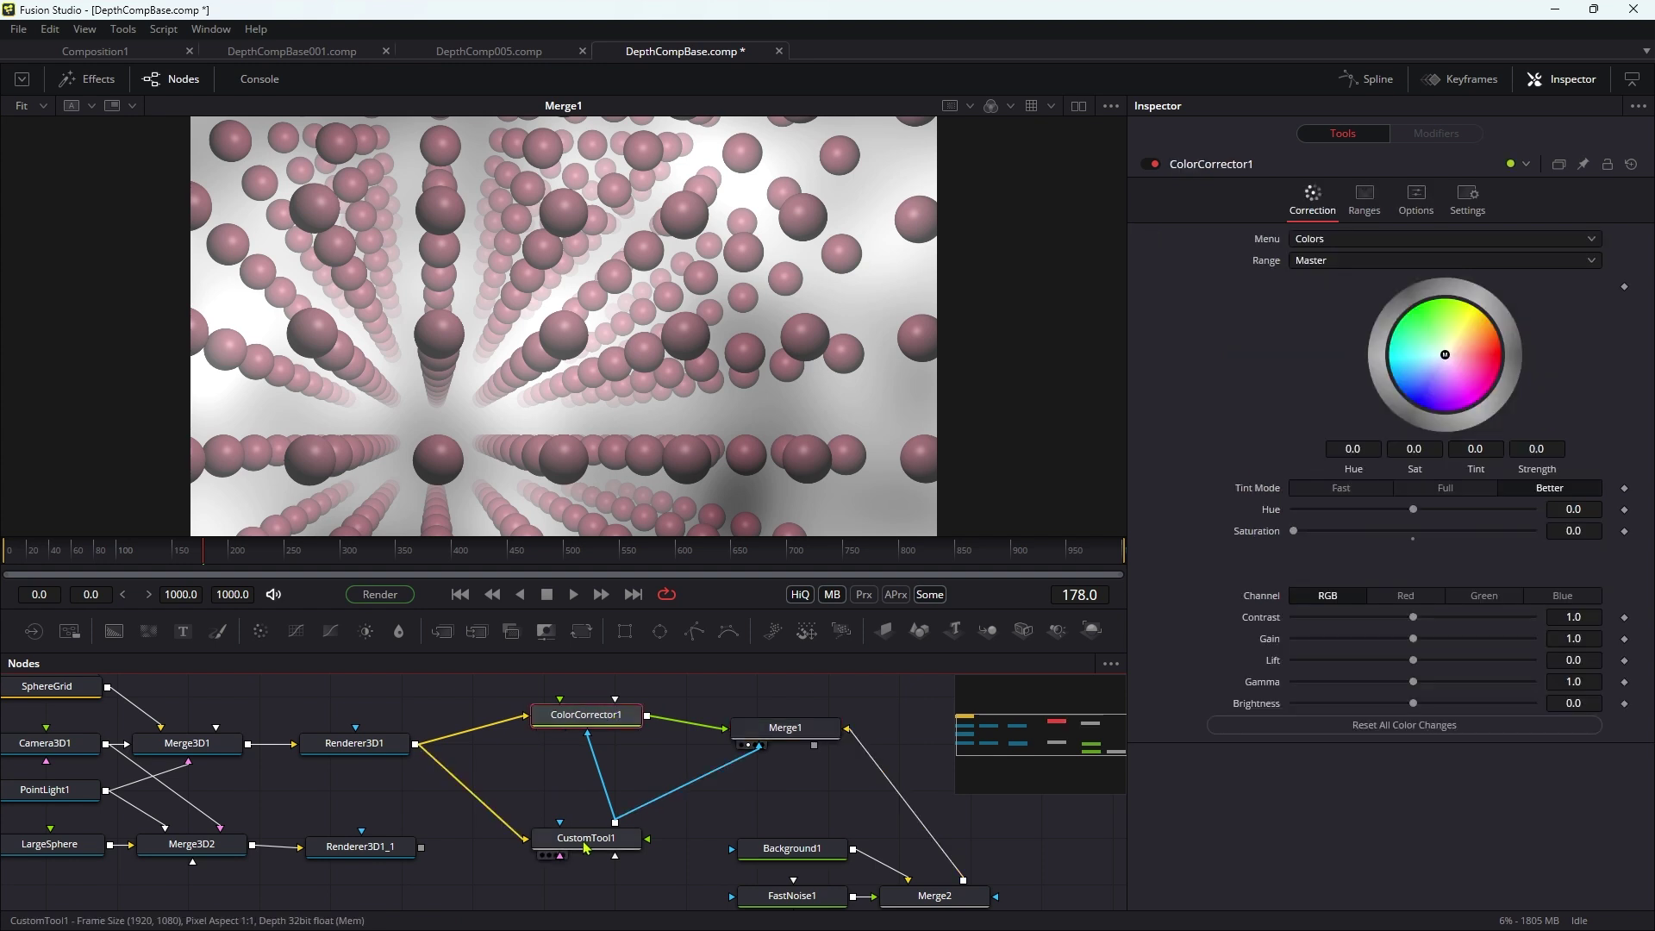
drag(587, 846, 553, 854)
drag(785, 726, 787, 714)
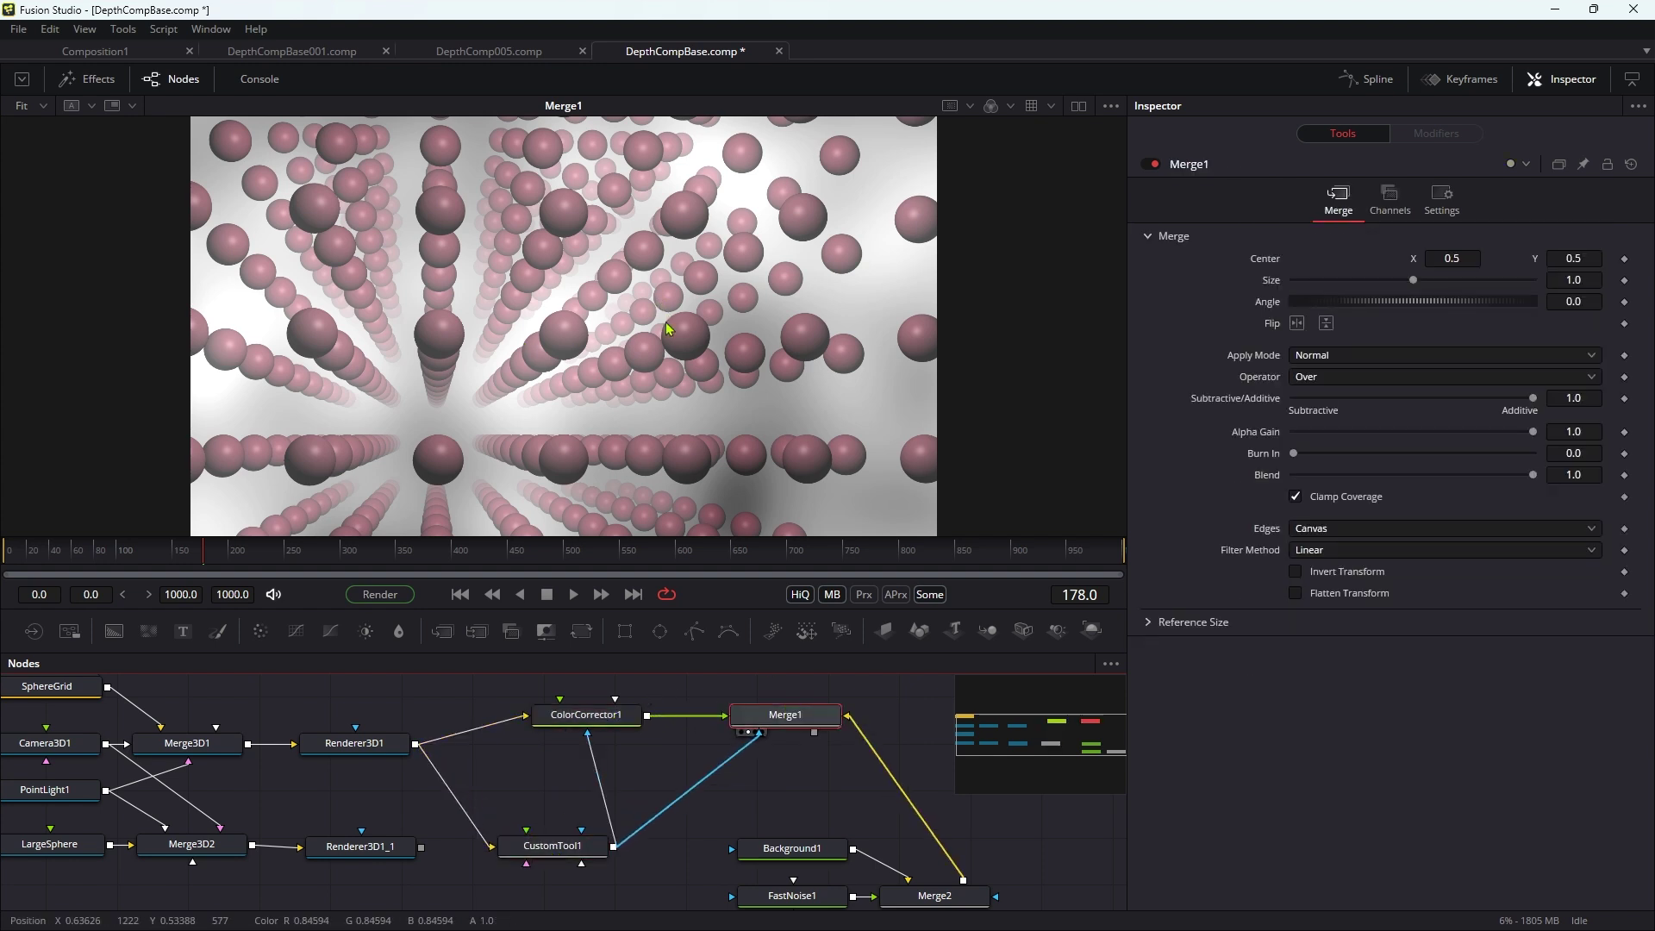
click(582, 841)
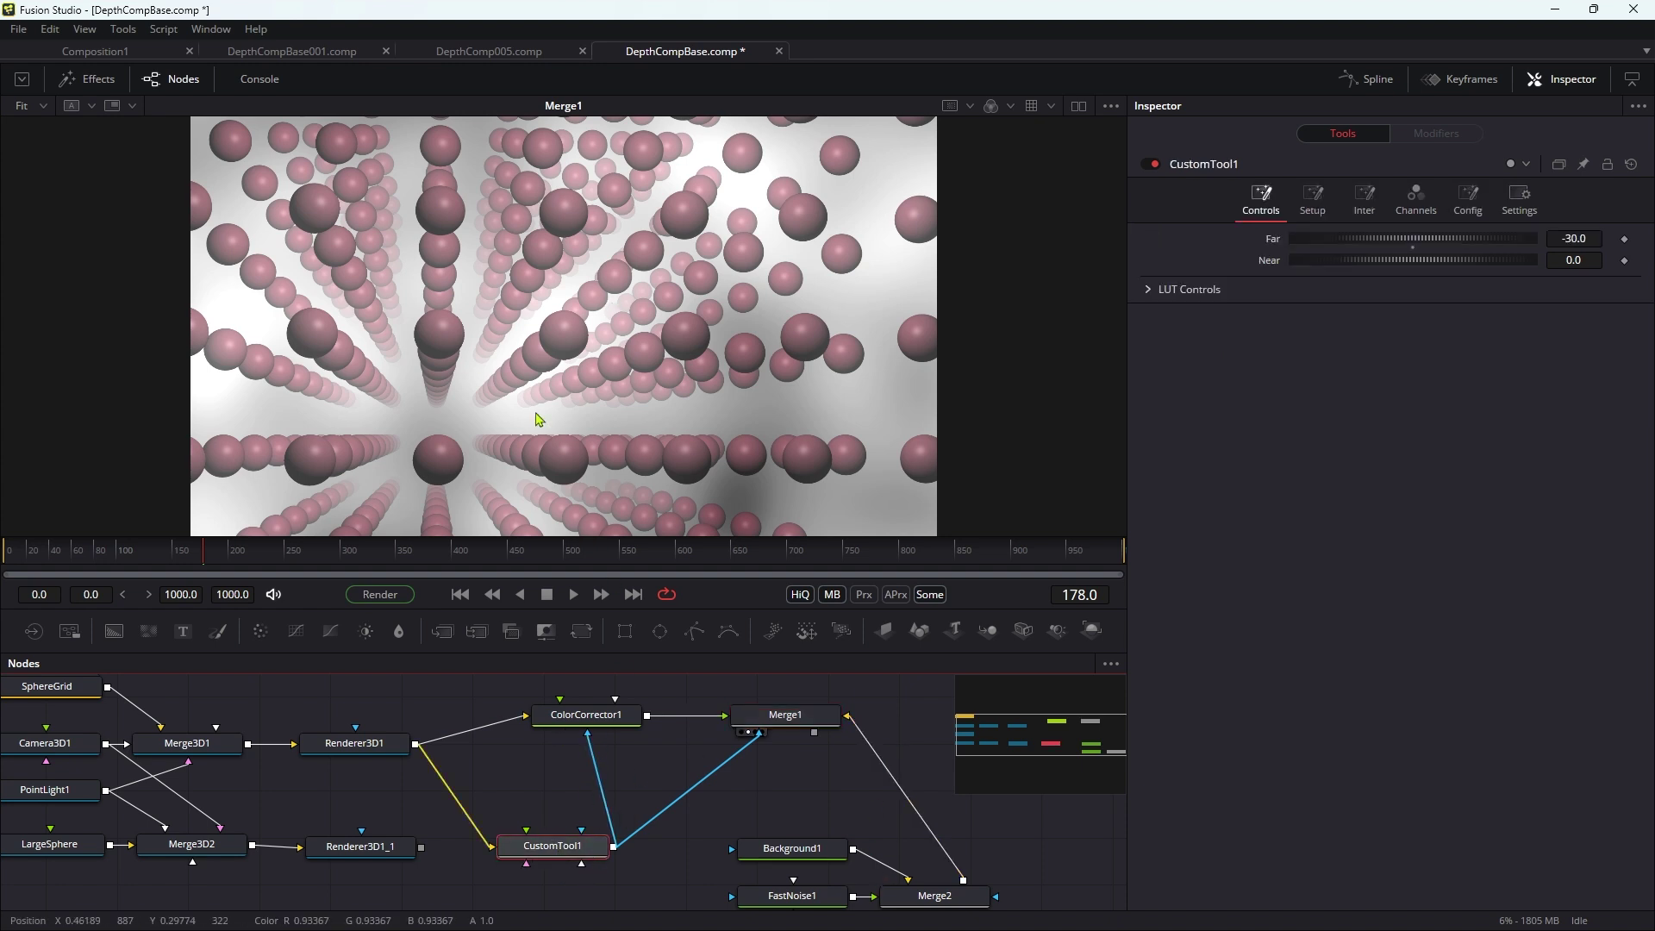
drag(811, 707, 802, 726)
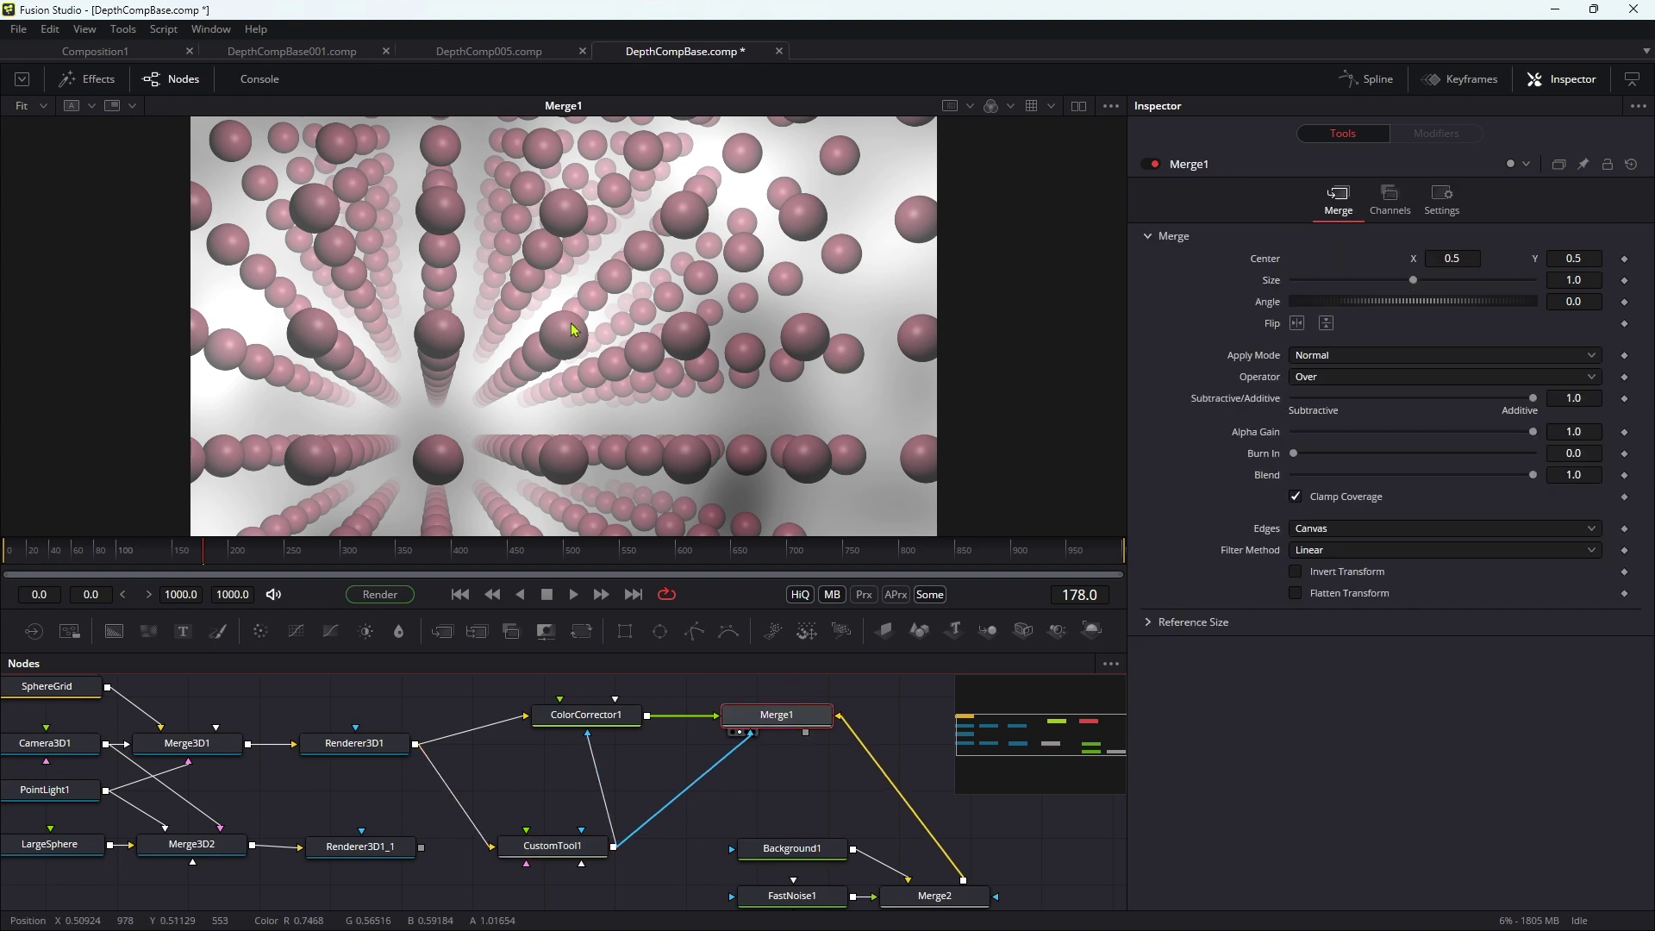